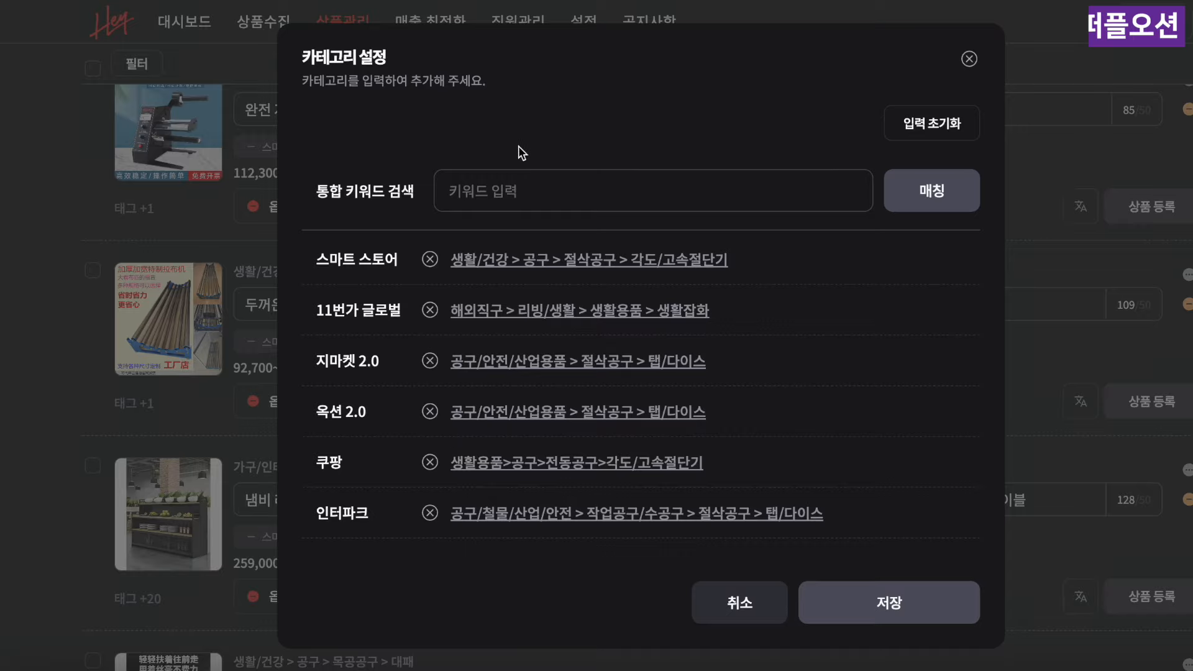
Check the marketplace categories assigned to the 1150D label peeling machine, and leave the category settings without saving
{"action": "left_click", "coordinate": [759, 605]}
{"action": "scroll", "coordinate": [542, 309], "scroll_direction": "up", "scroll_amount": 1}
{"action": "scroll", "coordinate": [542, 310], "scroll_direction": "up", "scroll_amount": 2}
{"action": "left_click", "coordinate": [435, 224]}
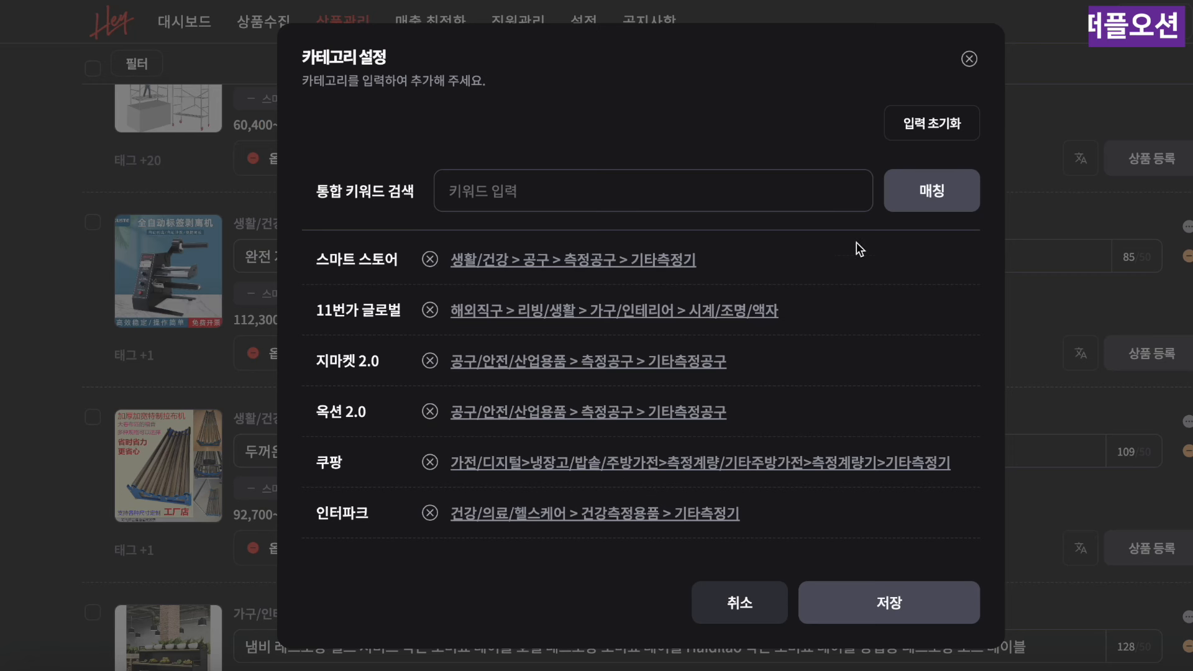
{"action": "left_click", "coordinate": [757, 600]}
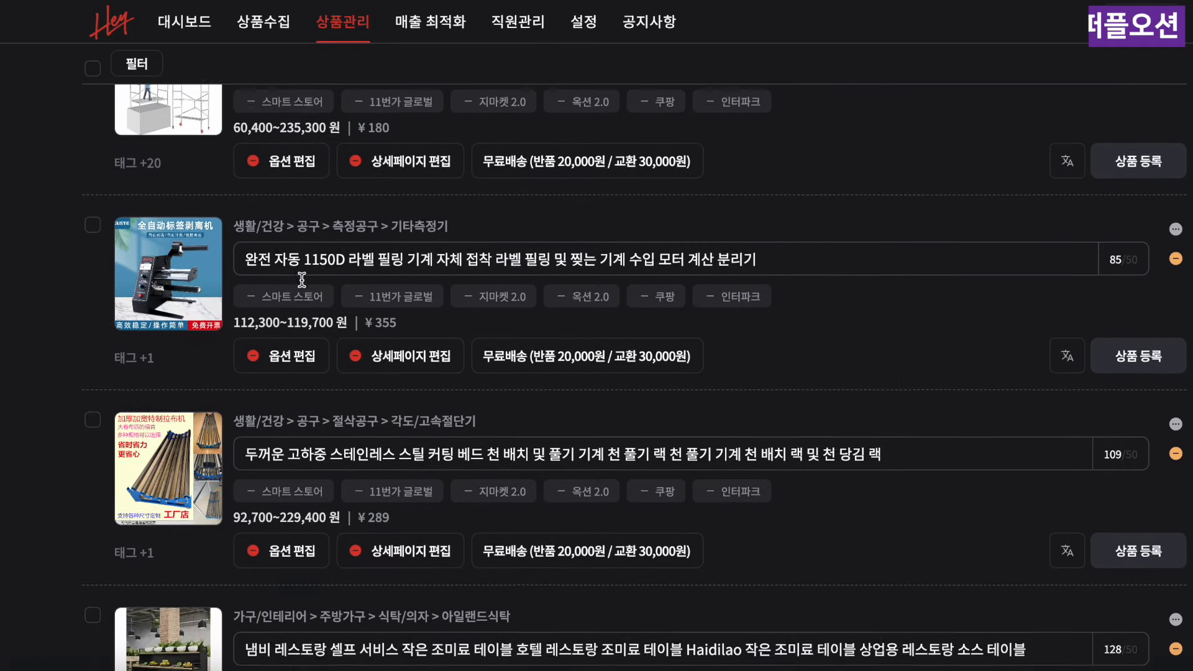
{"action": "scroll", "coordinate": [302, 279], "scroll_direction": "down", "scroll_amount": 2}
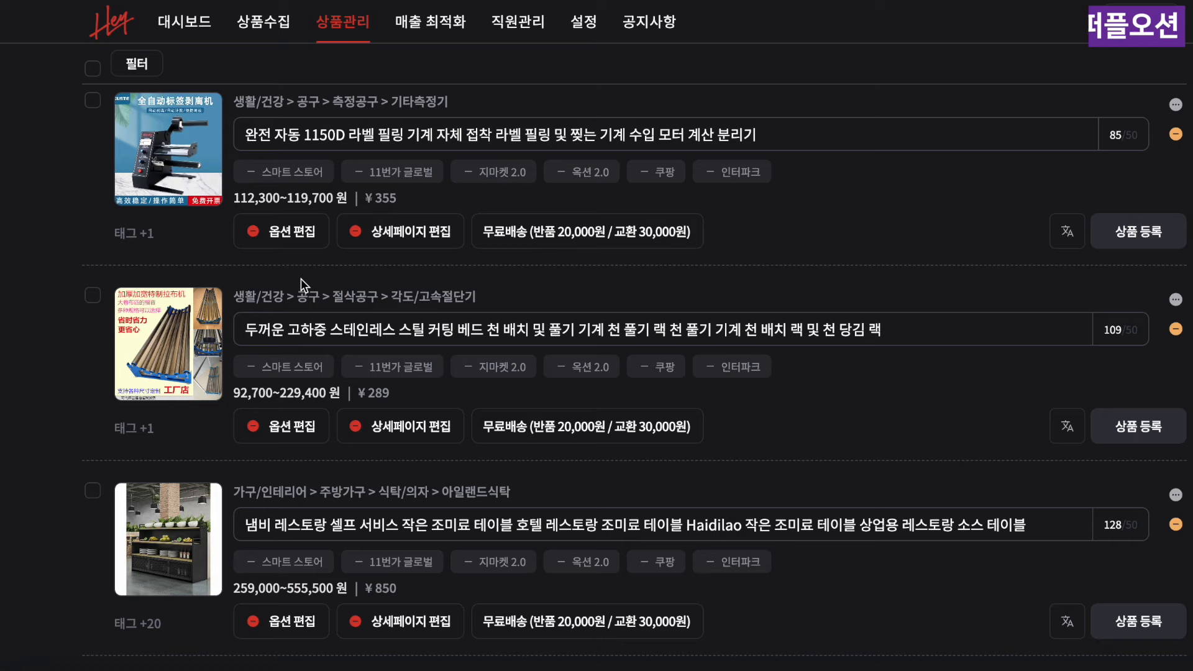
Match the fabric roller rack's marketplace categories to the keyword 기타수작업공구 and save them
{"action": "left_click", "coordinate": [449, 300]}
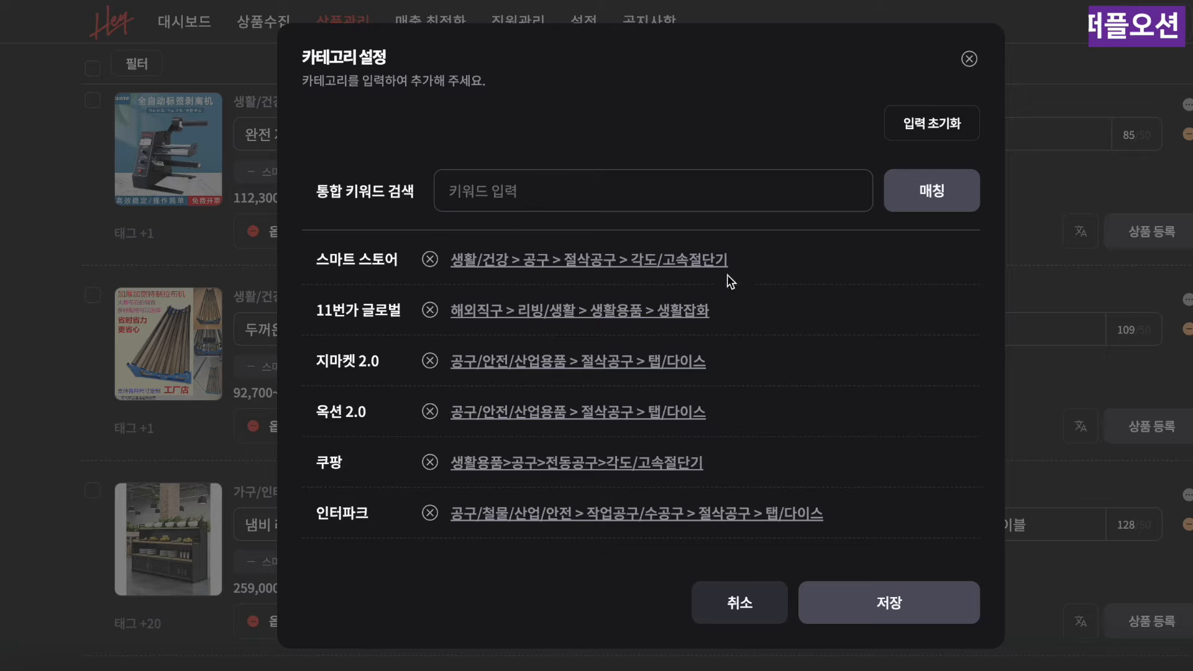
{"action": "left_click", "coordinate": [524, 189]}
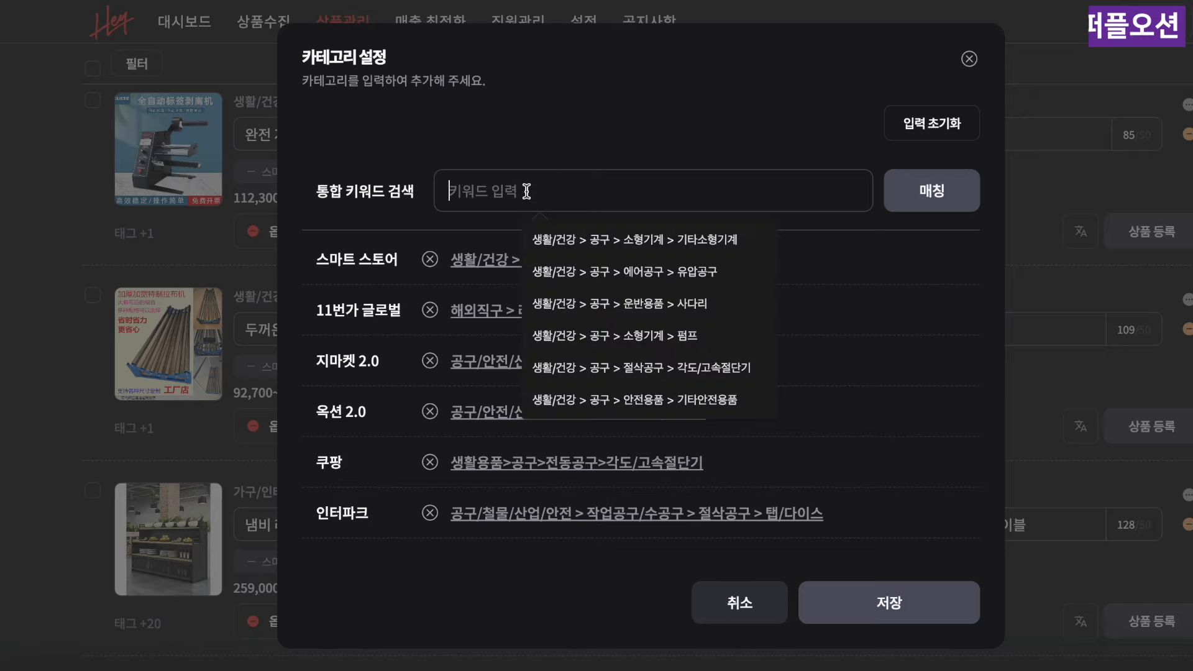
{"action": "type", "text": "기타수작업고욱"}
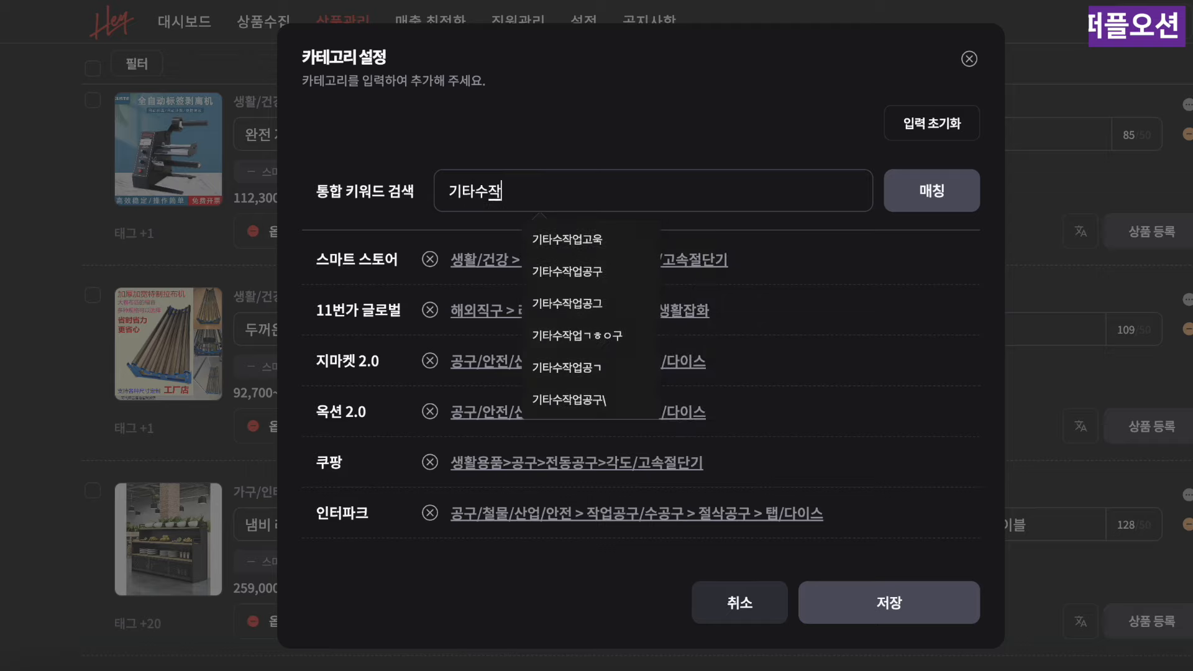
{"action": "key", "text": "BackSpace"}
{"action": "key", "text": "BackSpace"}
{"action": "type", "text": "공구"}
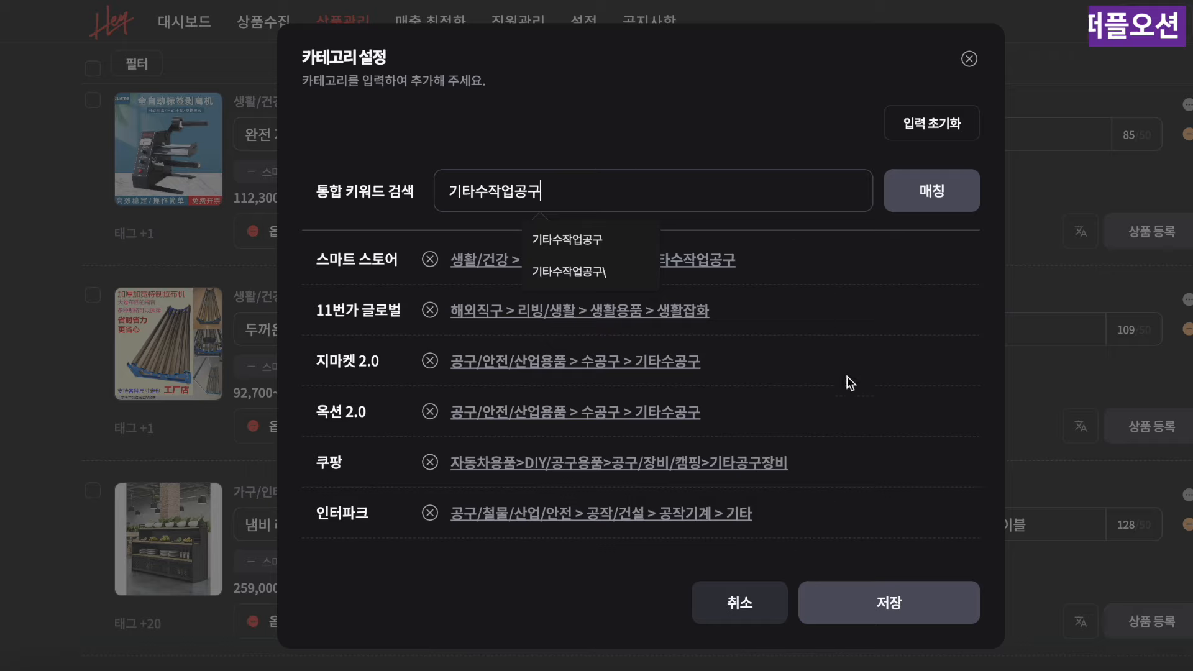
{"action": "left_click", "coordinate": [895, 611]}
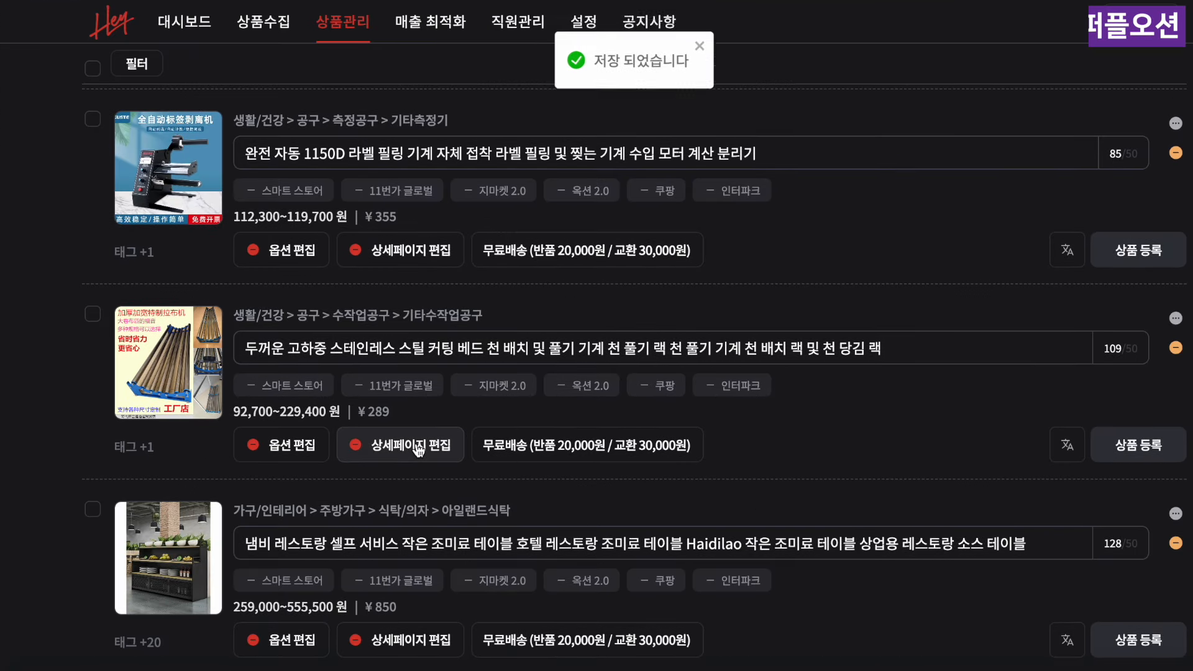
Review the categories and names of the listed products, from the table saw down to the fabric roller rack
{"action": "scroll", "coordinate": [412, 447], "scroll_direction": "up", "scroll_amount": 2}
{"action": "scroll", "coordinate": [386, 303], "scroll_direction": "up", "scroll_amount": 3}
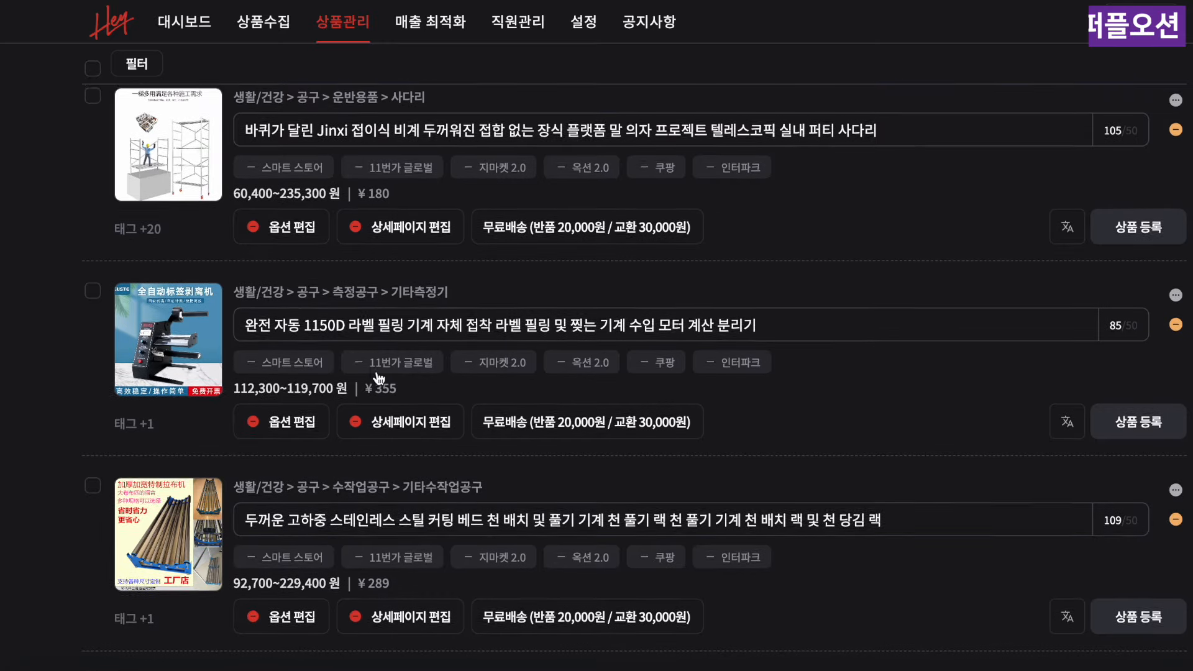
{"action": "scroll", "coordinate": [386, 281], "scroll_direction": "up", "scroll_amount": 3}
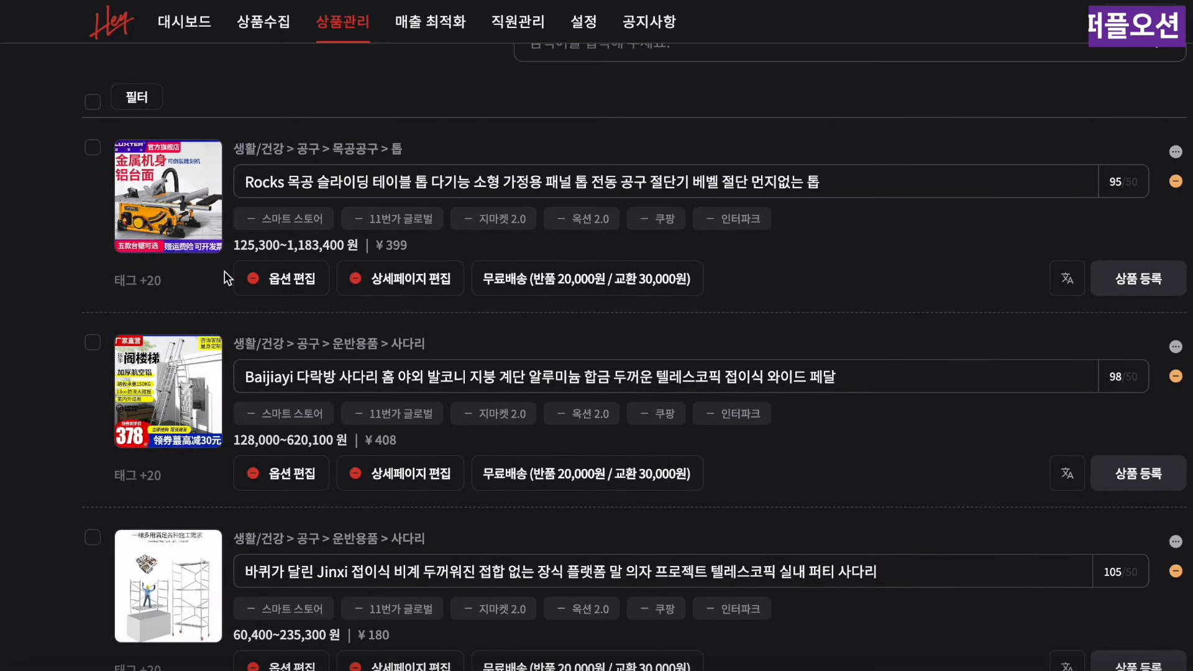
{"action": "scroll", "coordinate": [391, 284], "scroll_direction": "down", "scroll_amount": 1}
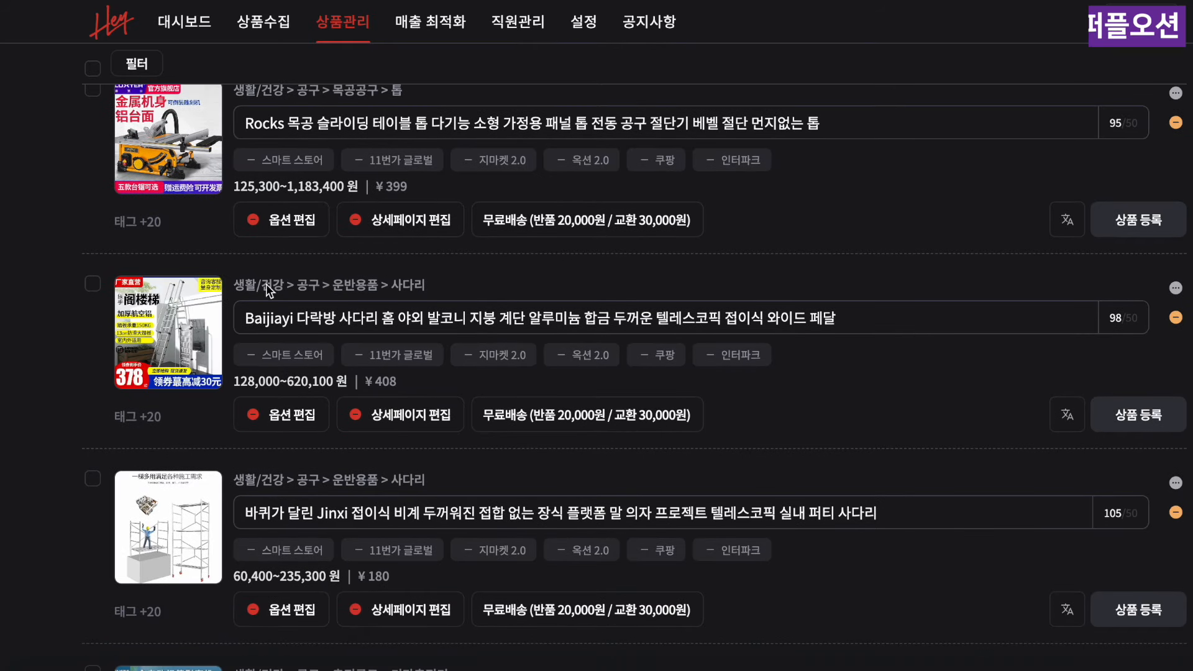
{"action": "scroll", "coordinate": [195, 363], "scroll_direction": "down", "scroll_amount": 3}
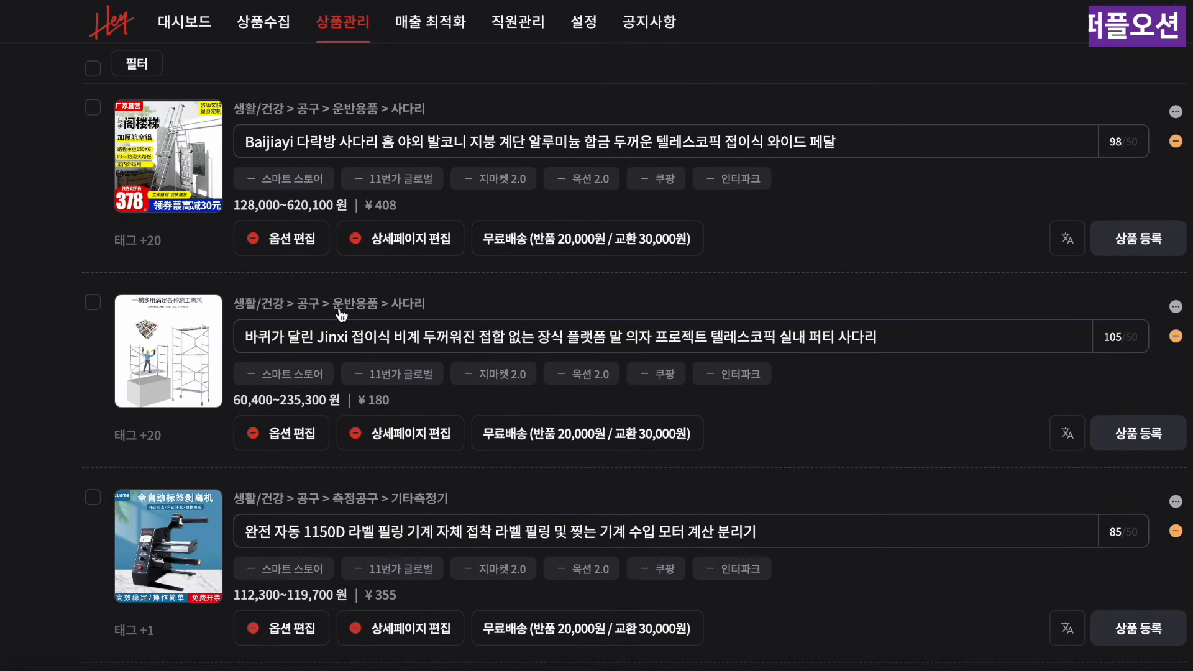
{"action": "scroll", "coordinate": [187, 355], "scroll_direction": "down", "scroll_amount": 3}
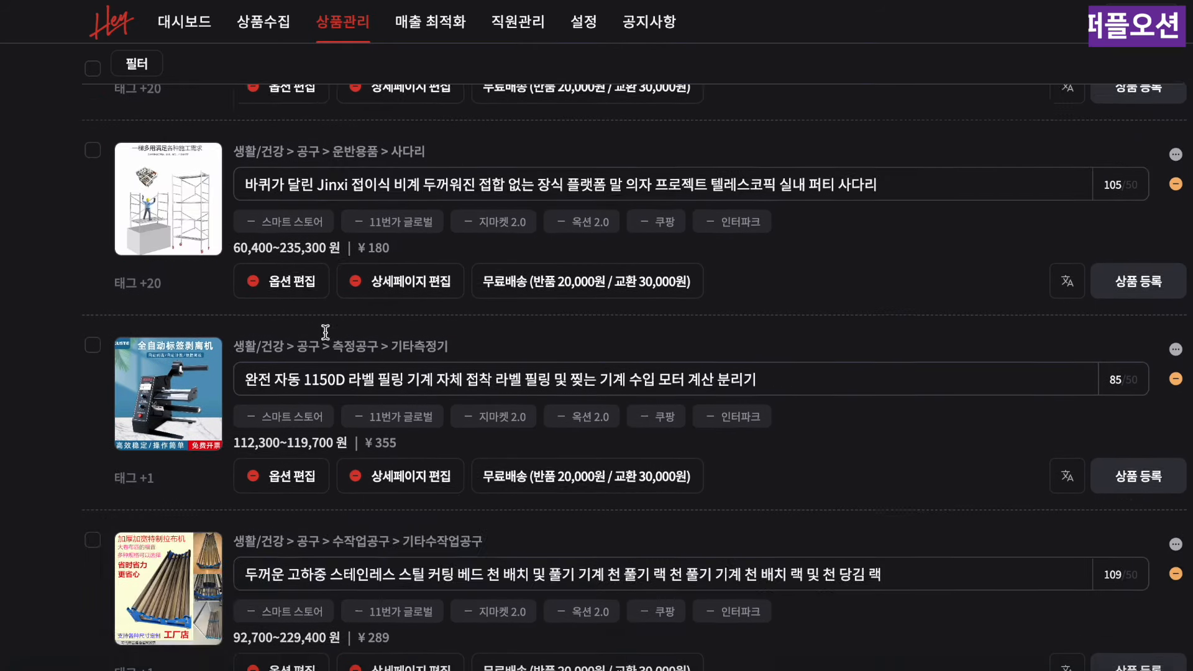
{"action": "scroll", "coordinate": [224, 364], "scroll_direction": "down", "scroll_amount": 3}
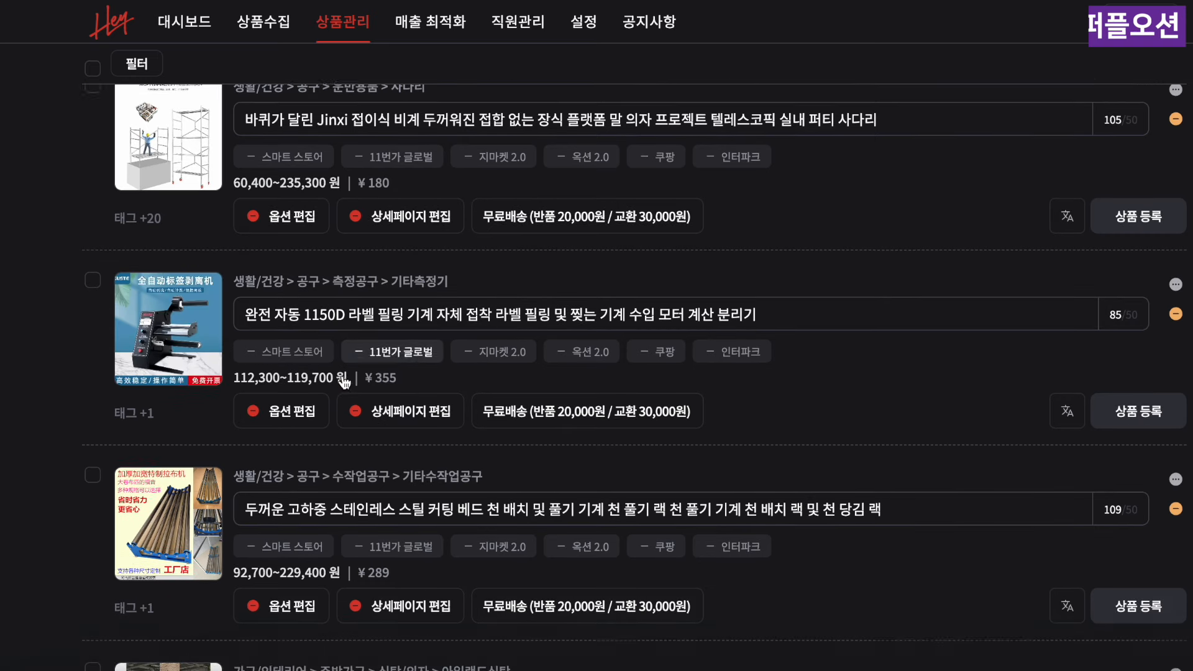
{"action": "scroll", "coordinate": [223, 451], "scroll_direction": "up", "scroll_amount": 1}
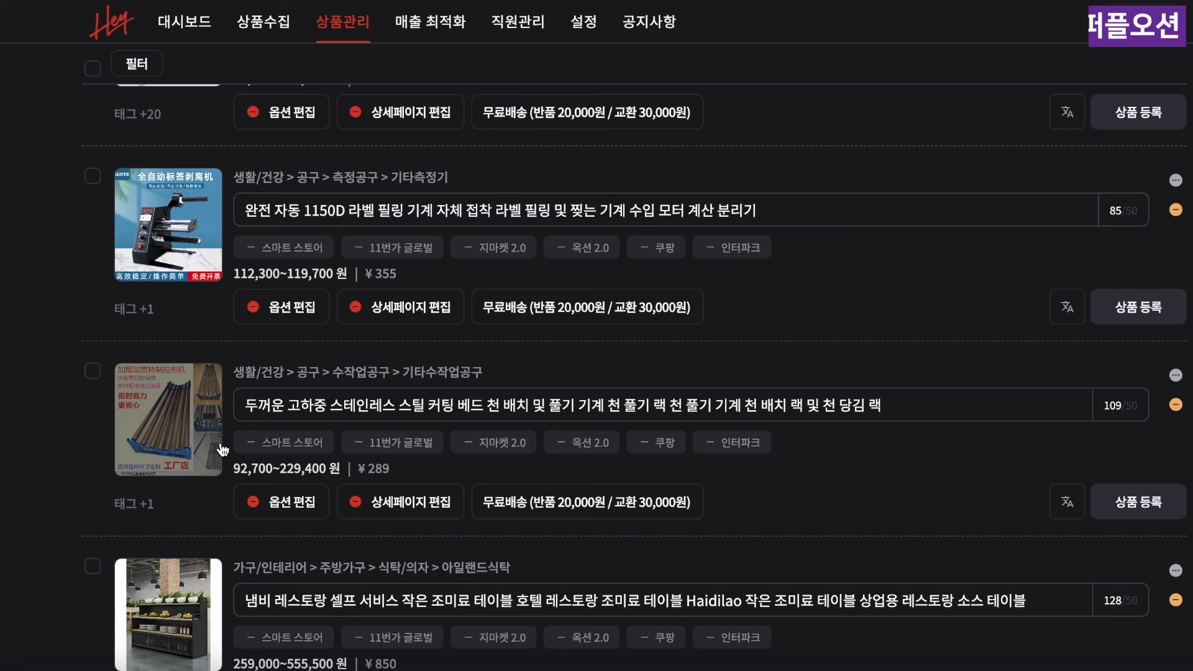
{"action": "scroll", "coordinate": [222, 449], "scroll_direction": "down", "scroll_amount": 1}
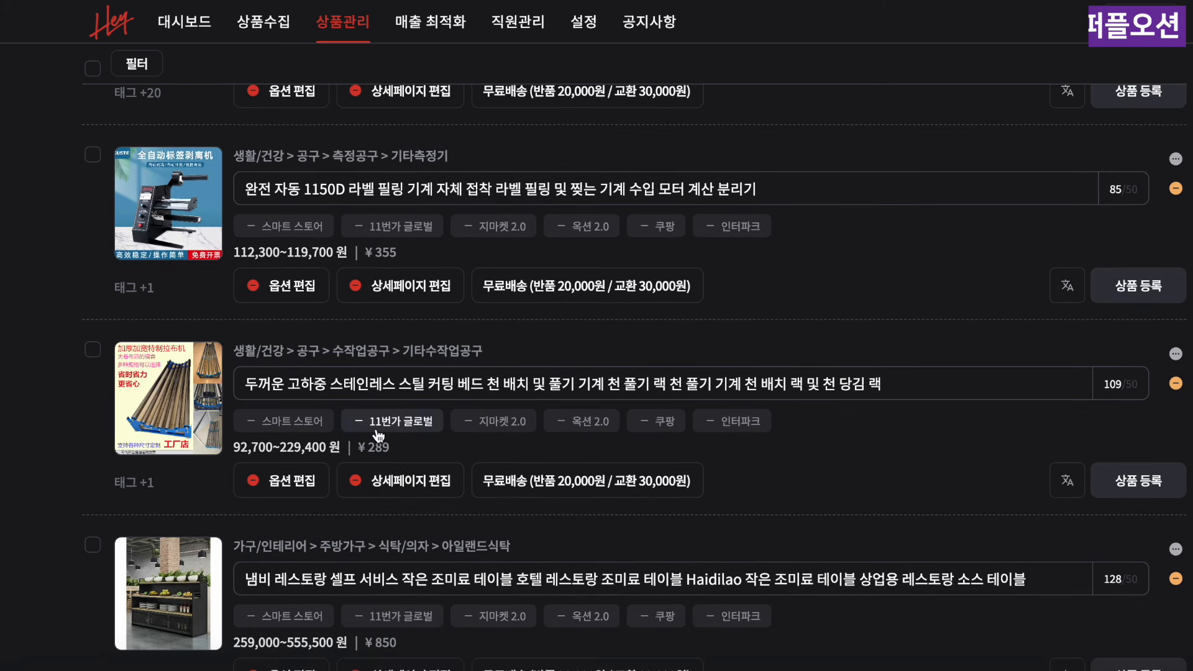
Switch to the Auction shopping site and search for 원단롤러 받침대
{"action": "left_click", "coordinate": [309, 381]}
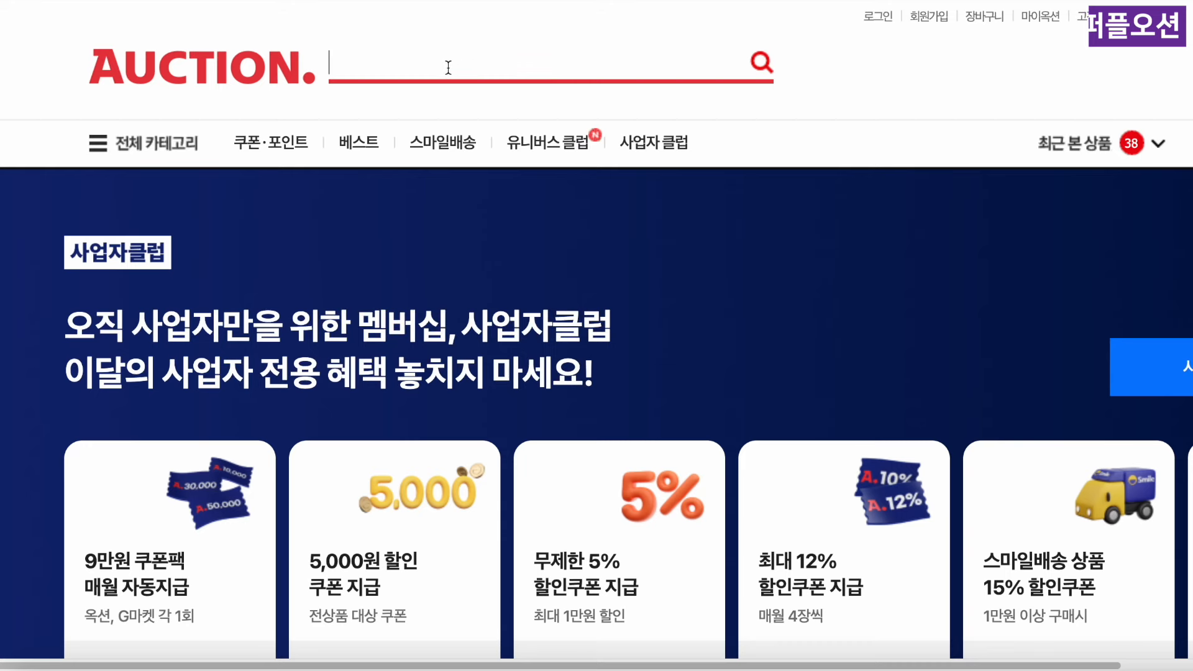
{"action": "type", "text": "원단롤"}
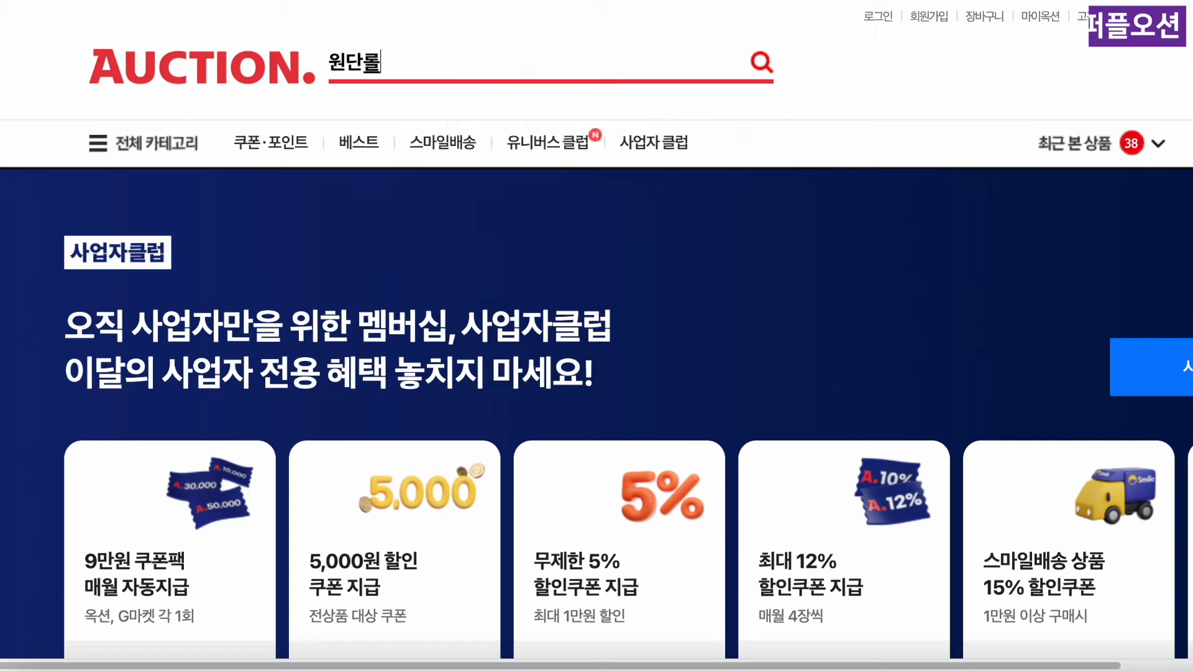
{"action": "type", "text": "러 받침대"}
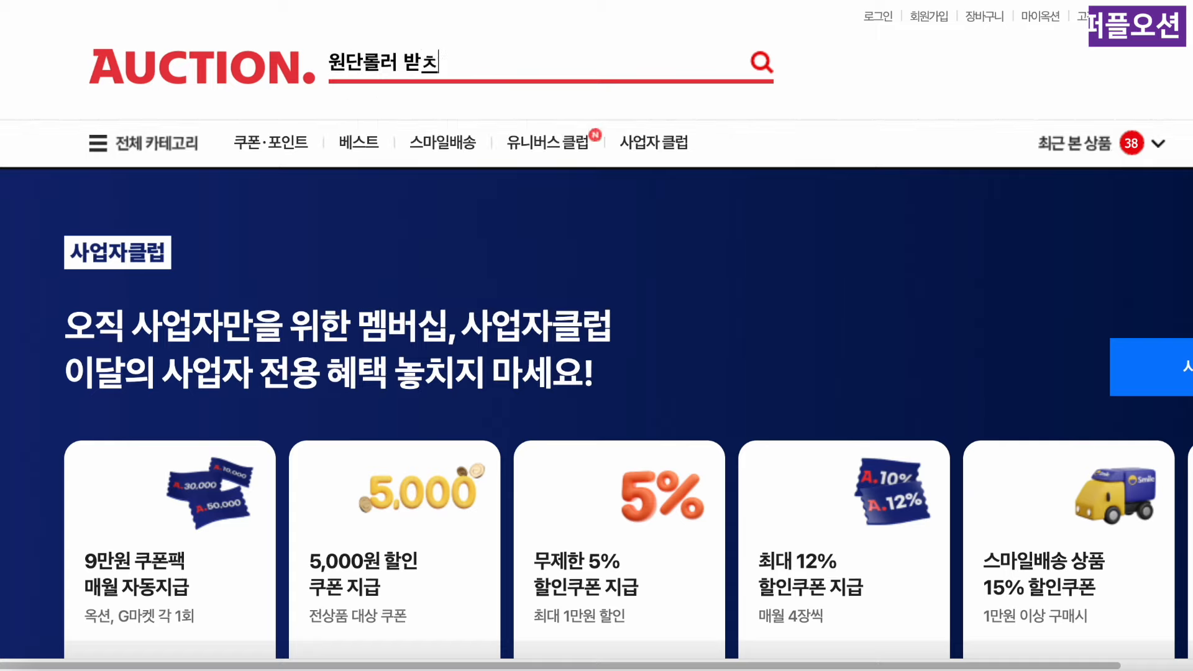
{"action": "key", "text": "Return"}
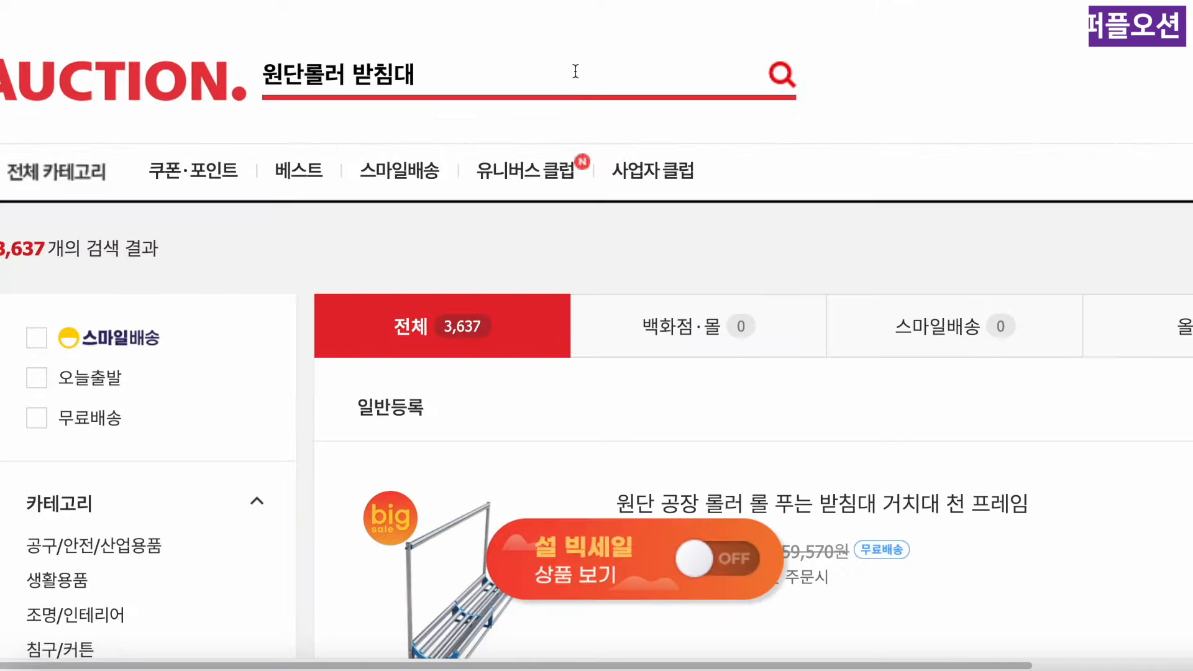
Examine the Auction search results for similar fabric roller racks, comparing their titles, photos and prices
{"action": "scroll", "coordinate": [631, 312], "scroll_direction": "down", "scroll_amount": 8}
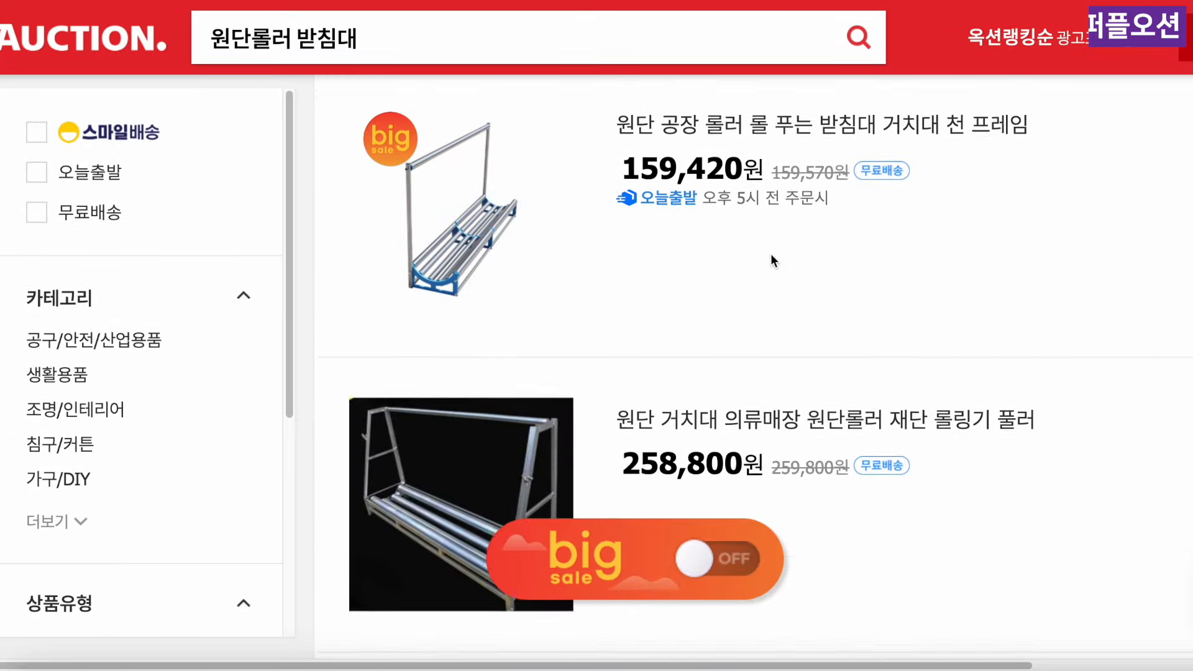
{"action": "scroll", "coordinate": [702, 199], "scroll_direction": "down", "scroll_amount": 11}
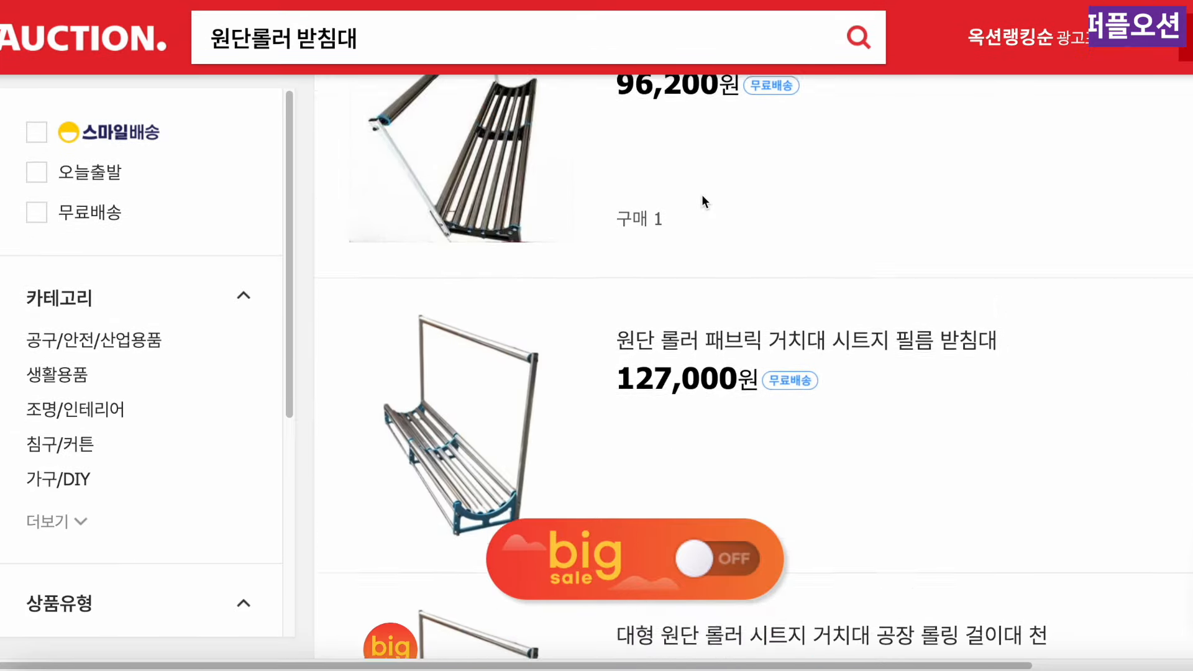
{"action": "scroll", "coordinate": [702, 195], "scroll_direction": "down", "scroll_amount": 13}
{"action": "scroll", "coordinate": [702, 195], "scroll_direction": "up", "scroll_amount": 13}
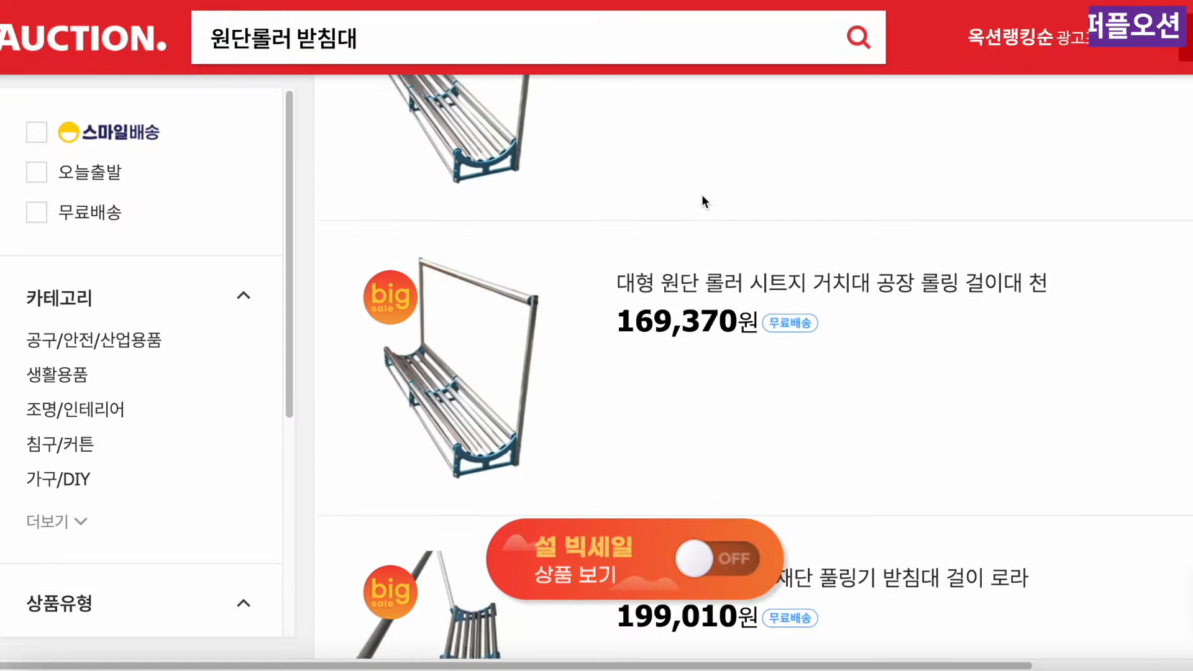
{"action": "scroll", "coordinate": [702, 195], "scroll_direction": "up", "scroll_amount": 15}
{"action": "scroll", "coordinate": [702, 195], "scroll_direction": "down", "scroll_amount": 8}
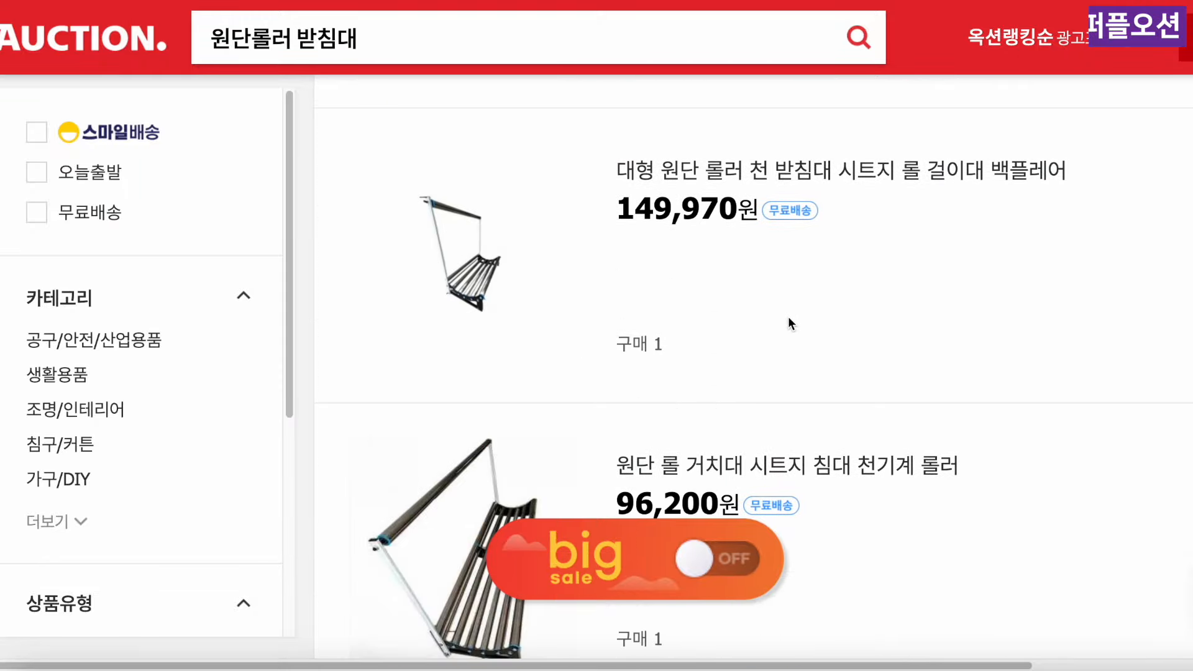
{"action": "scroll", "coordinate": [789, 322], "scroll_direction": "down", "scroll_amount": 1}
{"action": "scroll", "coordinate": [790, 322], "scroll_direction": "up", "scroll_amount": 3}
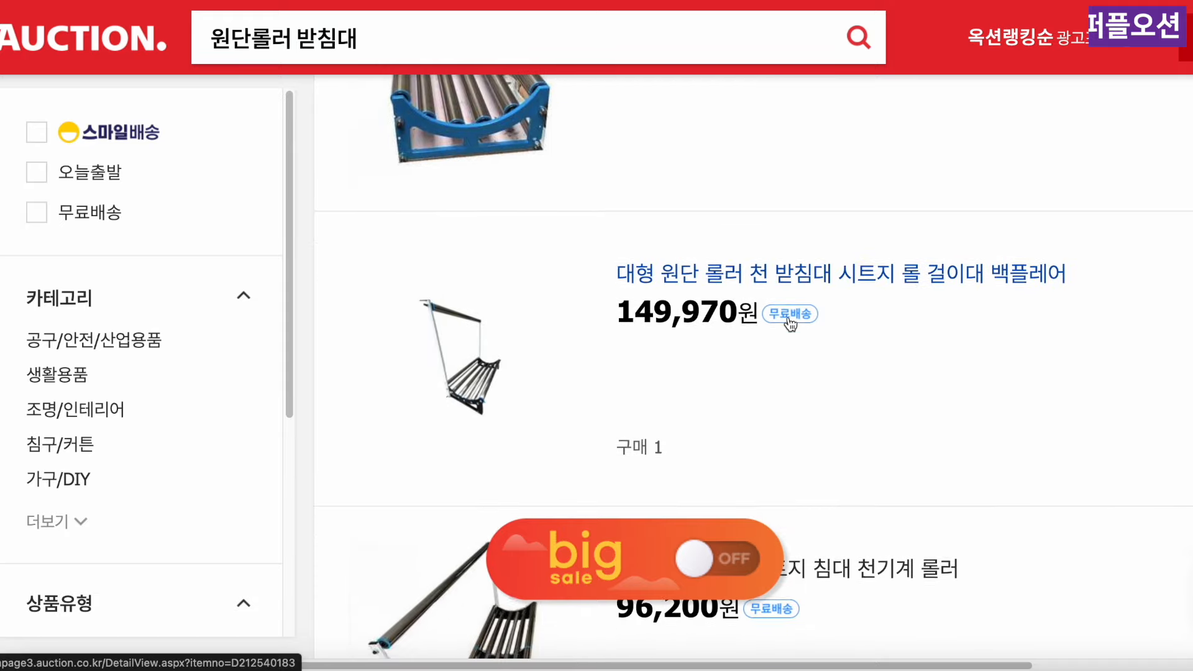
{"action": "mouse_move", "coordinate": [566, 280]}
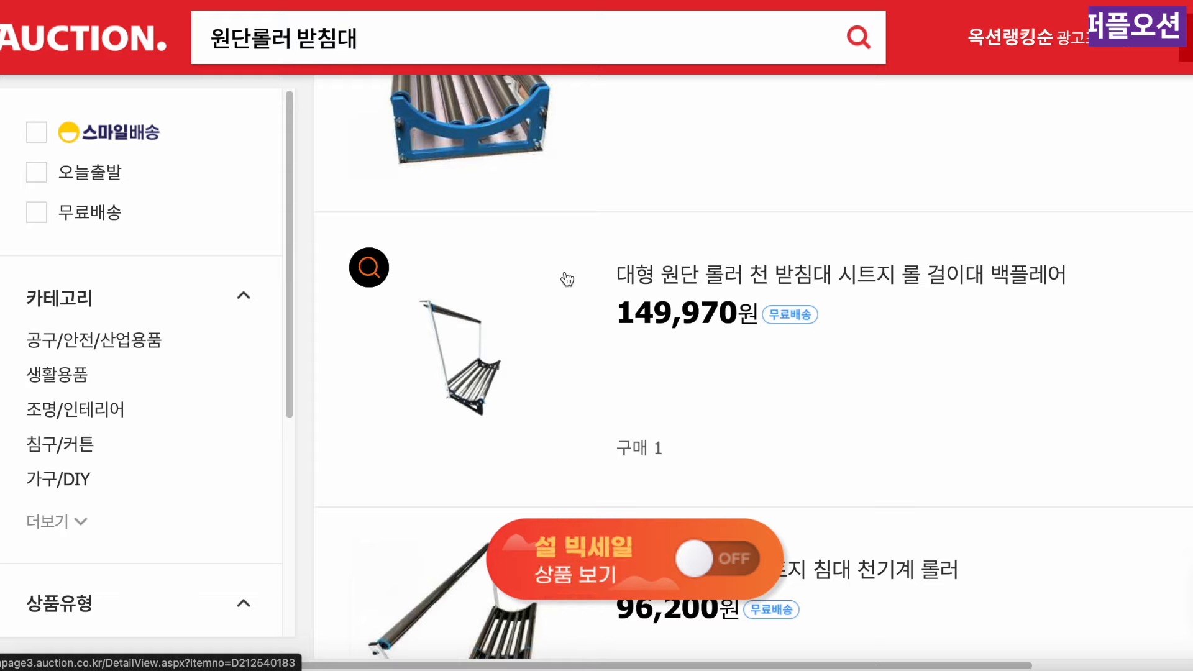
{"action": "scroll", "coordinate": [567, 279], "scroll_direction": "up", "scroll_amount": 1}
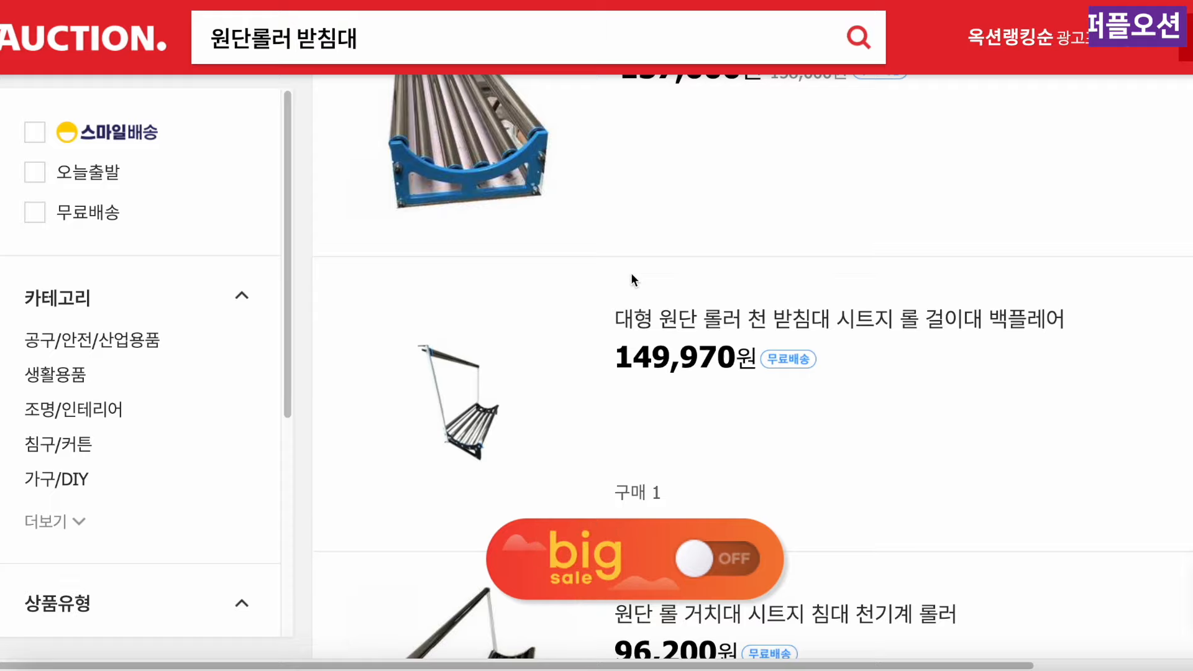
{"action": "scroll", "coordinate": [632, 274], "scroll_direction": "up", "scroll_amount": 3}
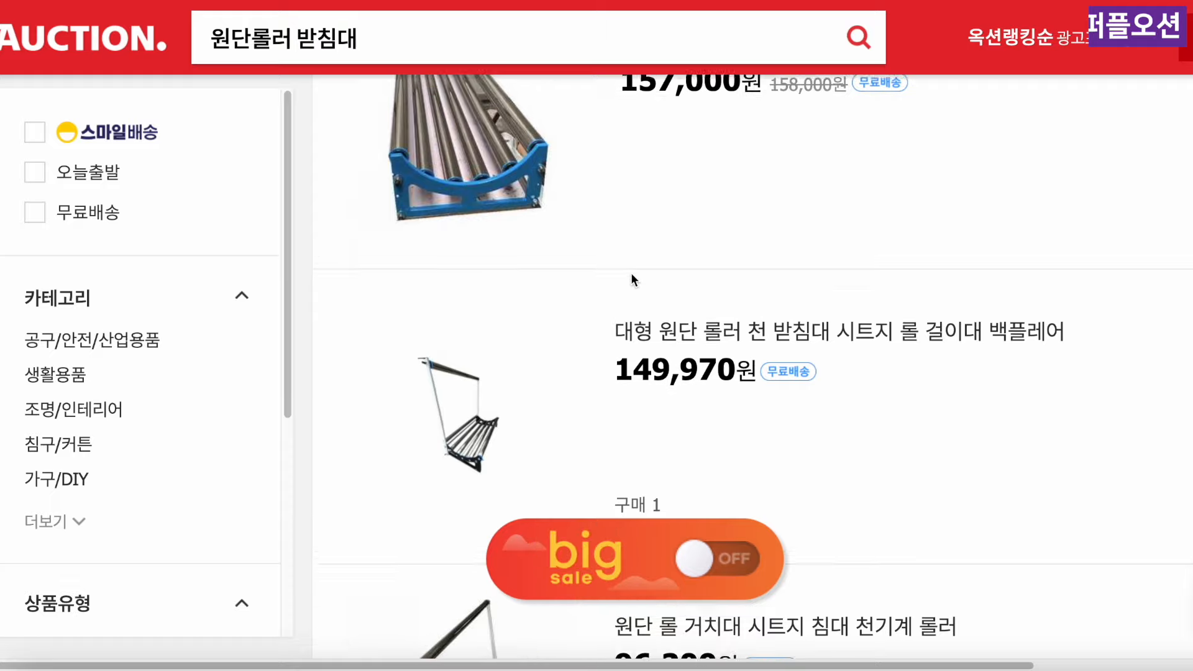
{"action": "scroll", "coordinate": [631, 274], "scroll_direction": "down", "scroll_amount": 1}
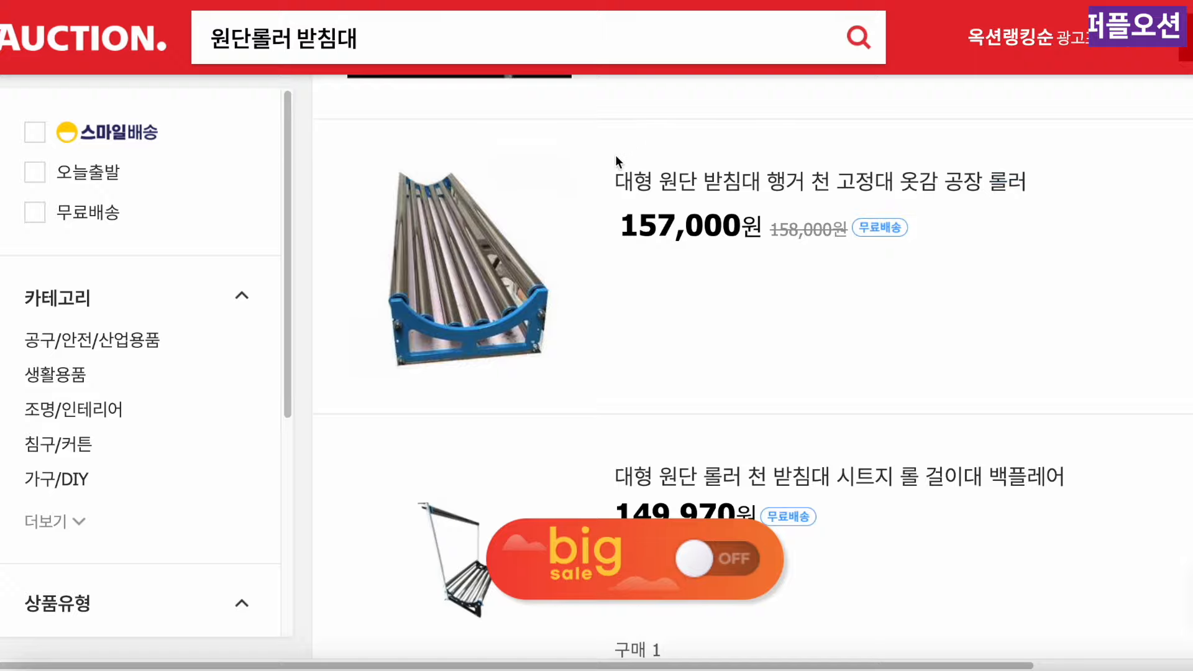
Try renaming the fabric roller rack product with the Auction listing title 대형 원단 받침대 행거 천 고정대 옷감 공장 롤러
{"action": "left_click_drag", "start_coordinate": [615, 155], "coordinate": [1080, 186]}
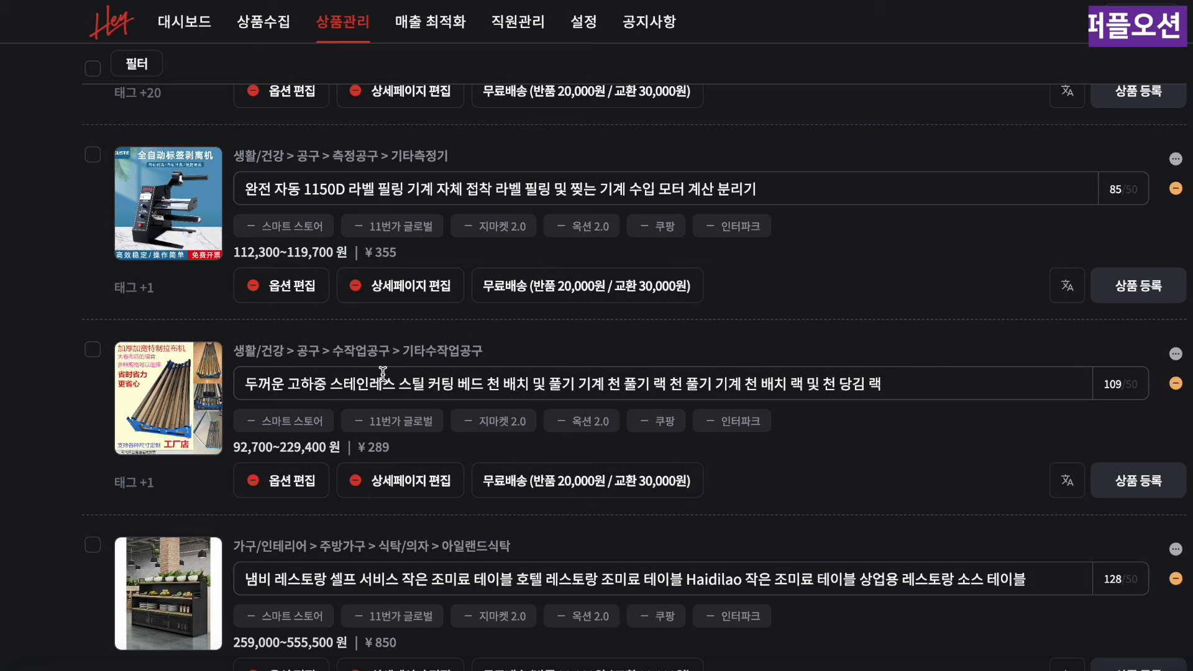
{"action": "left_click_drag", "start_coordinate": [356, 383], "coordinate": [172, 392]}
{"action": "key", "text": "ctrl+c"}
{"action": "key", "text": "ctrl+a"}
{"action": "type", "text": "상품명 대형 원단 받침대 행거 천 고정대 옷감 공장 롤러"}
{"action": "key", "text": "BackSpace"}
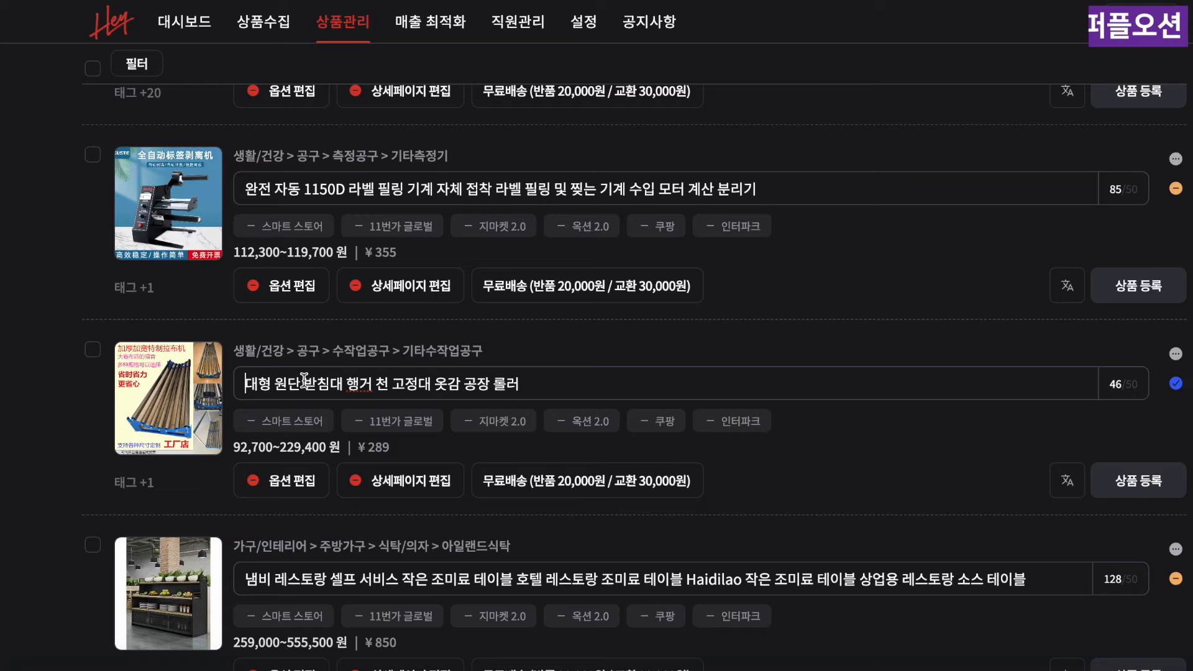
Undo the replacement of the fabric roller rack's product name
{"action": "key", "text": "ctrl+v"}
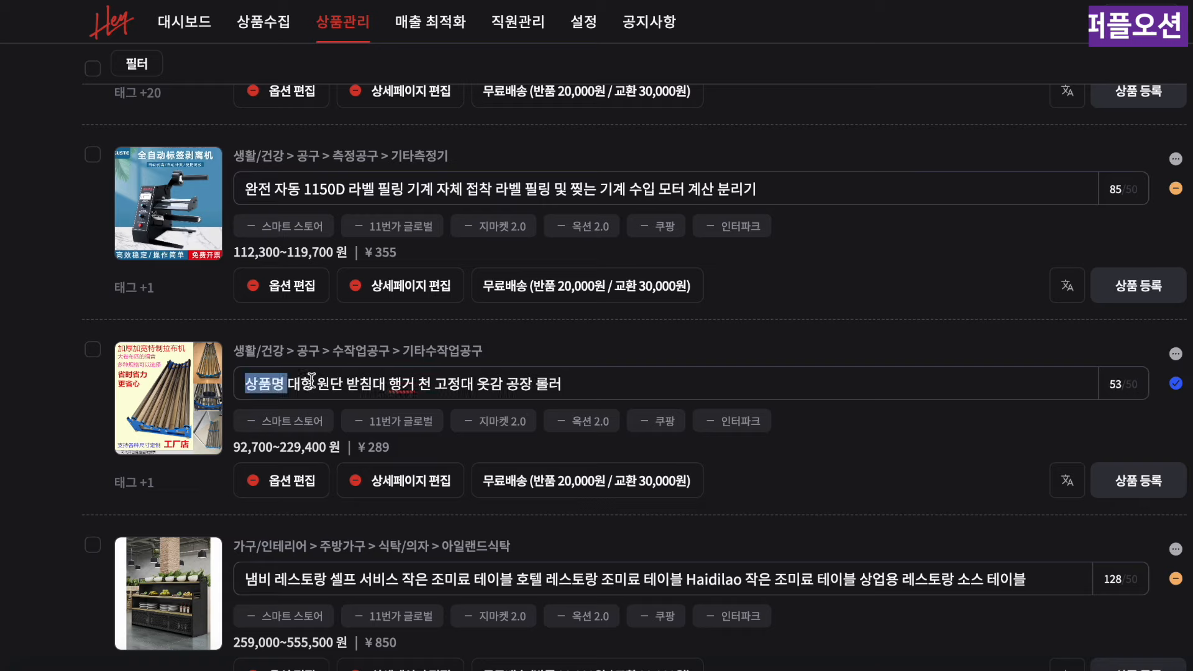
{"action": "key", "text": "ctrl+z"}
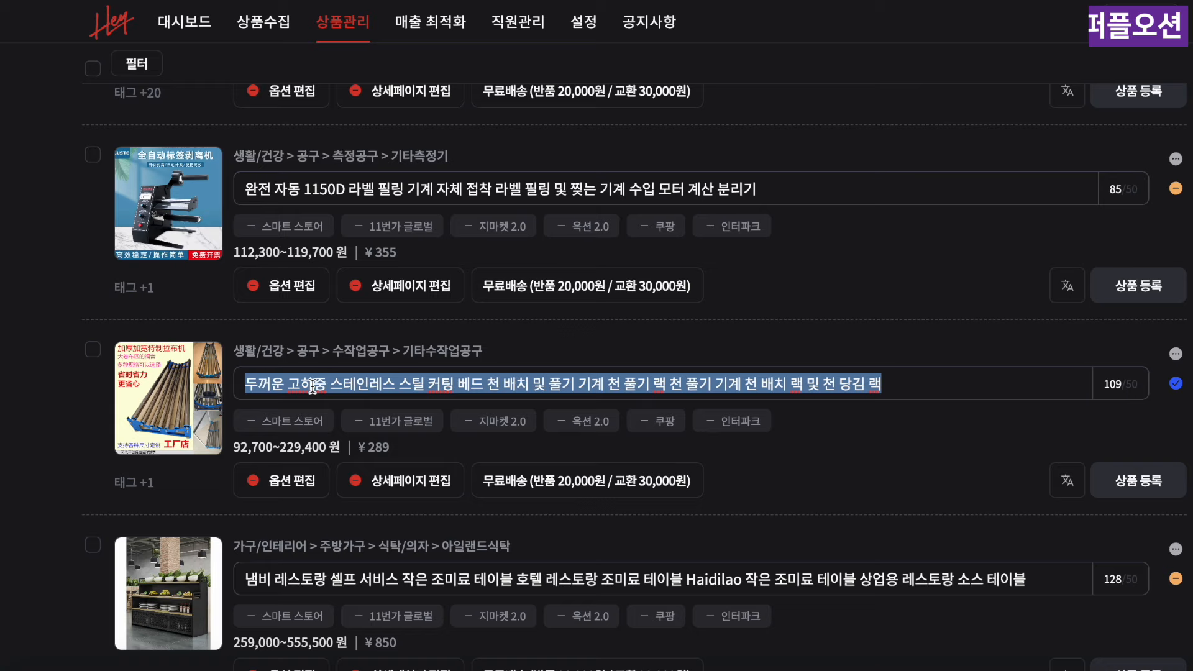
{"action": "left_click", "coordinate": [312, 386]}
Remove 두꺼운 from the fabric roller rack's product name and insert 원단롤러 받침대 after 고하중
{"action": "left_click_drag", "start_coordinate": [289, 386], "coordinate": [226, 374]}
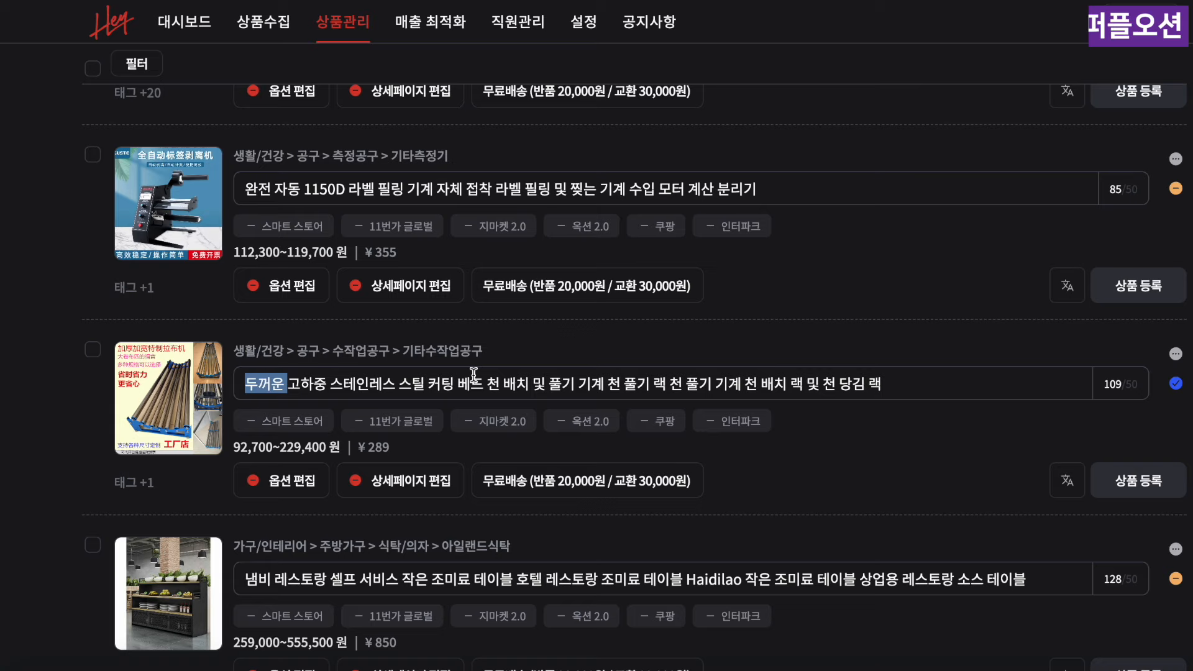
{"action": "key", "text": "BackSpace"}
{"action": "key", "text": "Right"}
{"action": "key", "text": "Right"}
{"action": "key", "text": "Right"}
{"action": "key", "text": "Right"}
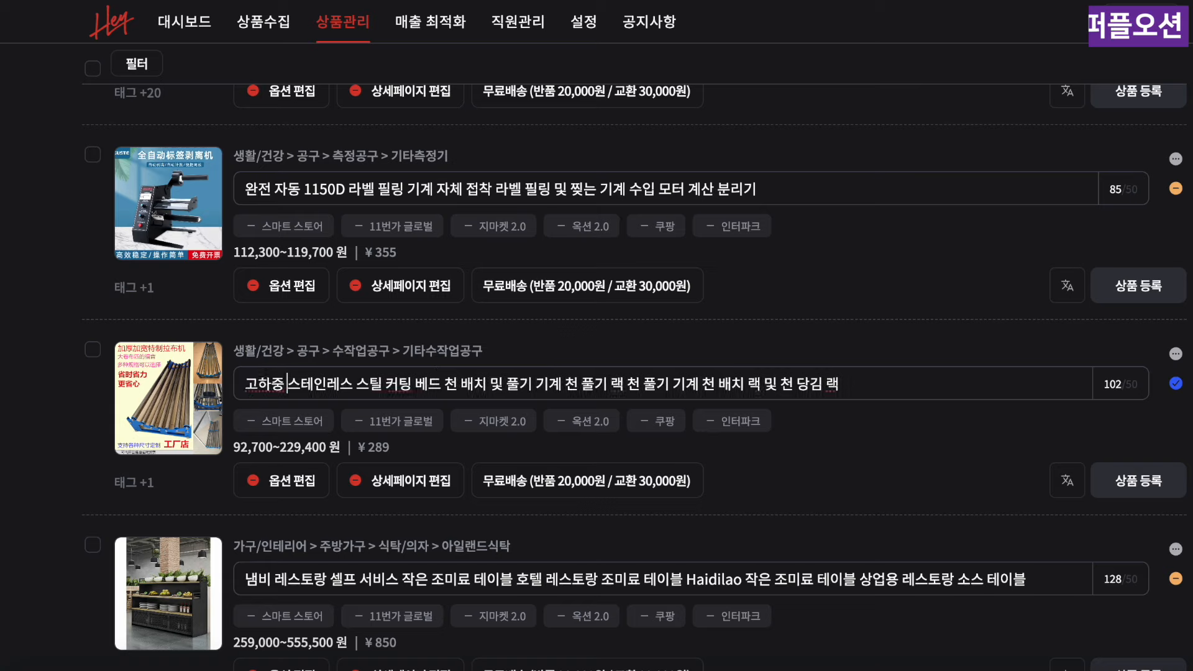
{"action": "type", "text": "원단로"}
{"action": "type", "text": "ㄹ러 받침대"}
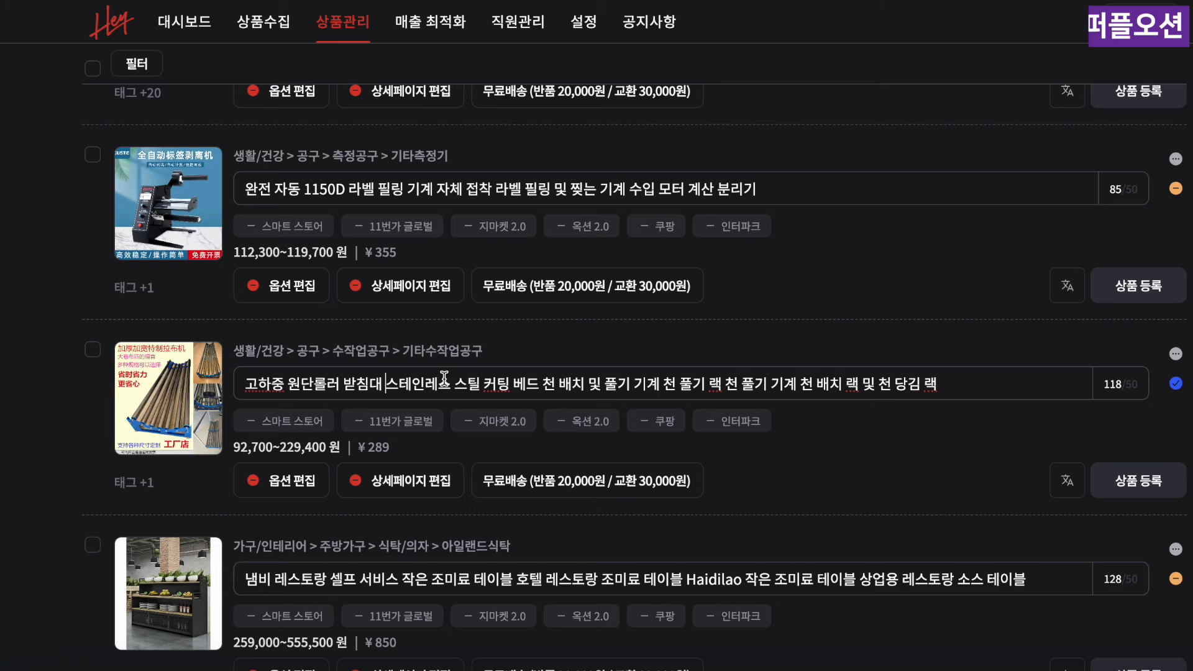
Replace everything after 스테인레스 in the fabric roller rack's product name with 랙
{"action": "double_click", "coordinate": [416, 382]}
{"action": "left_click", "coordinate": [506, 380]}
{"action": "left_click_drag", "start_coordinate": [455, 385], "coordinate": [1015, 387]}
{"action": "key", "text": "BackSpace"}
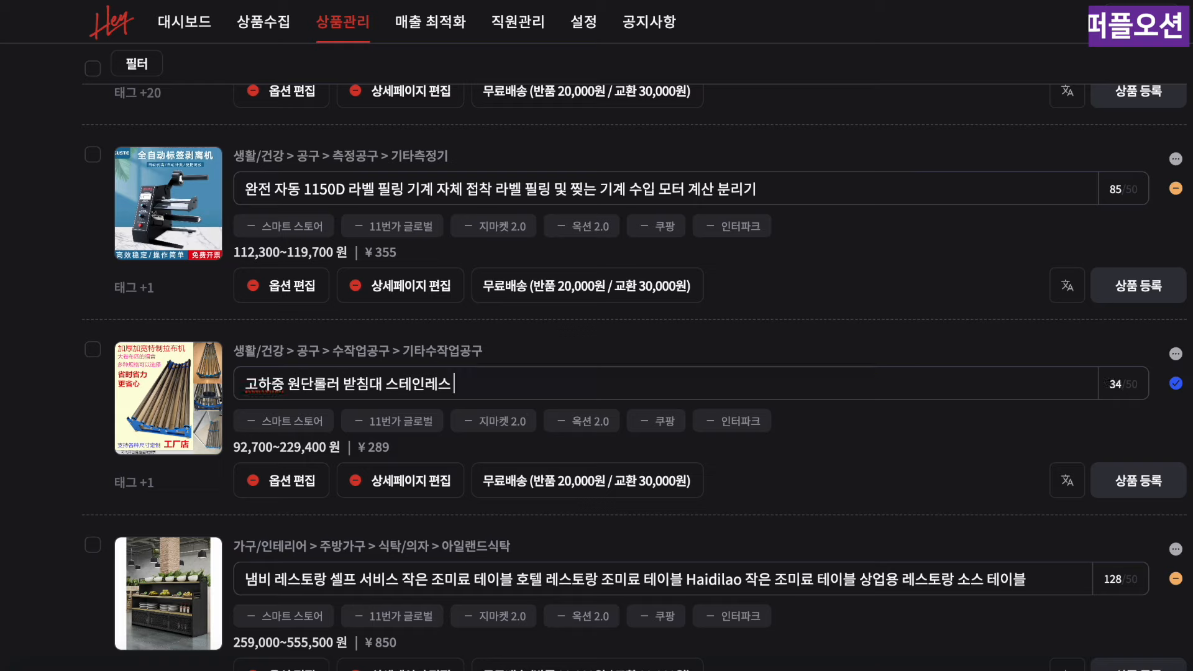
{"action": "type", "text": "랙"}
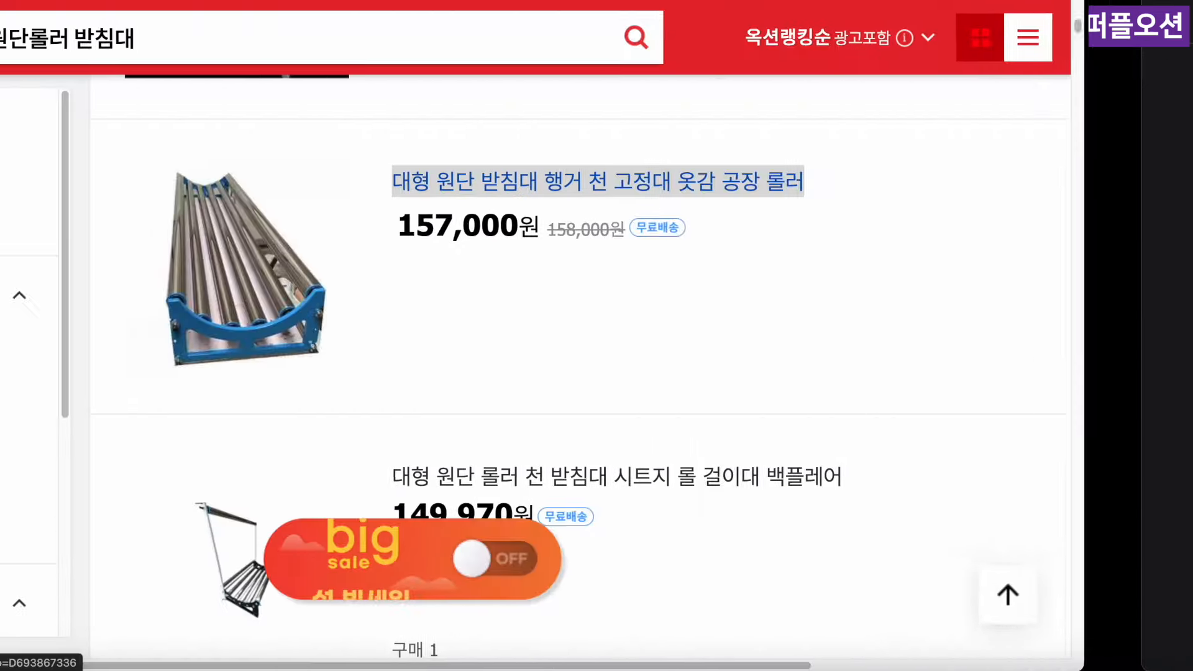
Consult the competing Auction listing titles and append 옷감 행거 to the fabric roller rack's product name
{"action": "scroll", "coordinate": [1022, 215], "scroll_direction": "down", "scroll_amount": 8}
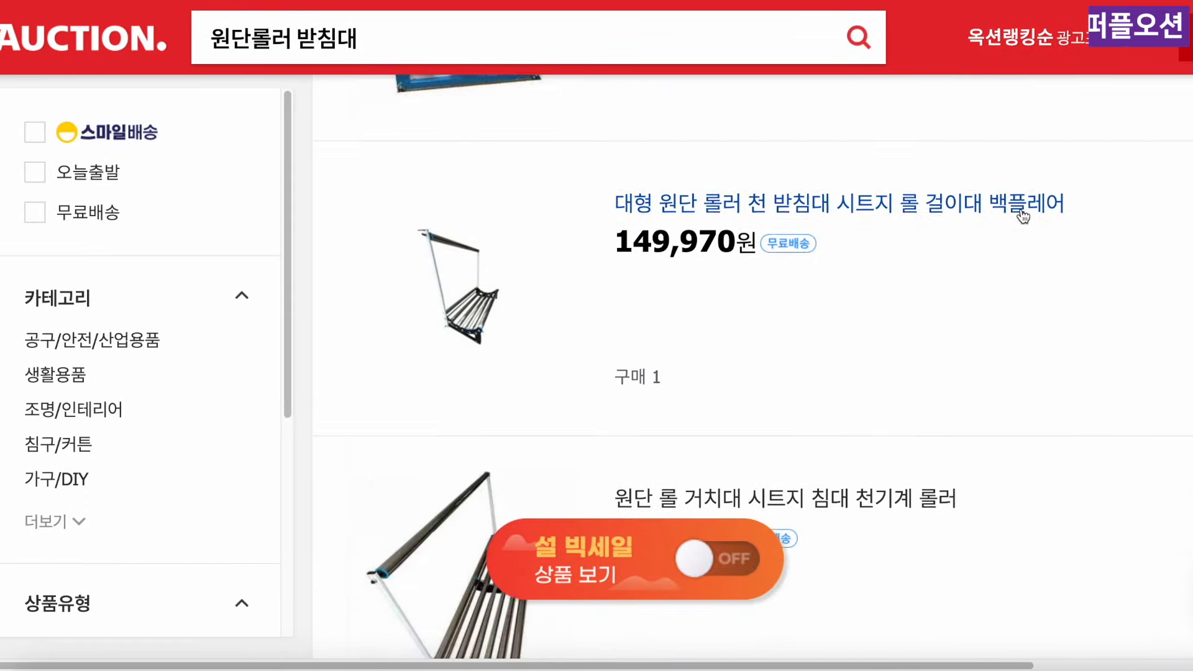
{"action": "scroll", "coordinate": [1022, 215], "scroll_direction": "up", "scroll_amount": 9}
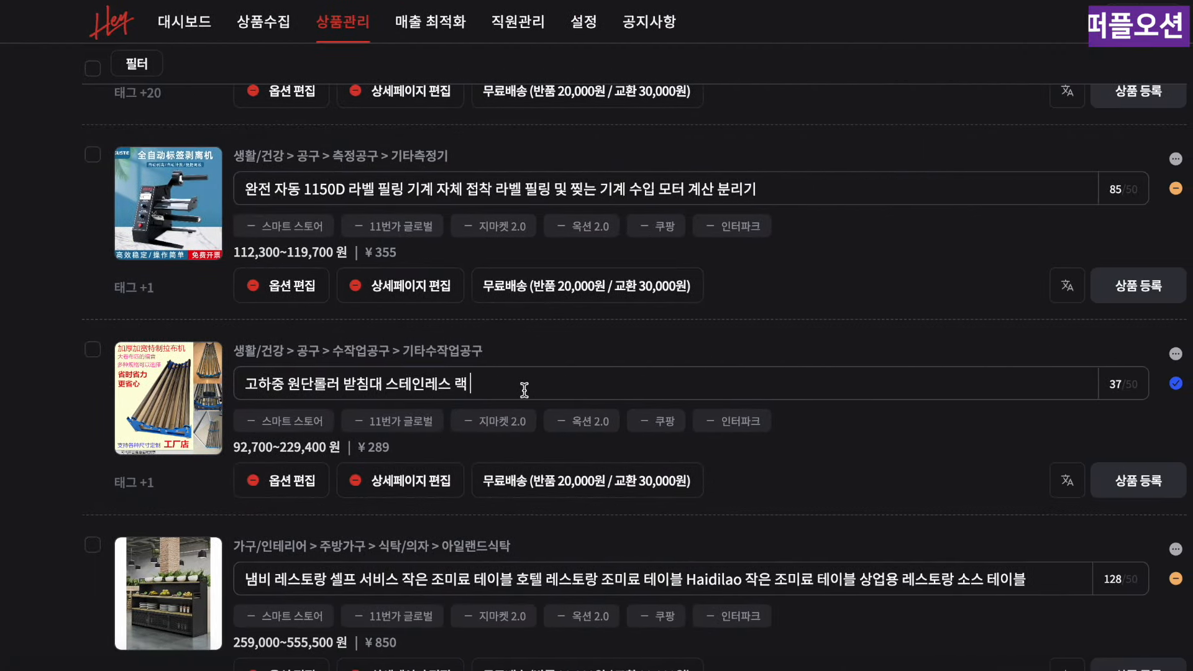
{"action": "type", "text": "옷감 ㅎ"}
{"action": "type", "text": "행거"}
{"action": "left_click", "coordinate": [563, 384]}
{"action": "type", "text": "두그ㄹ"}
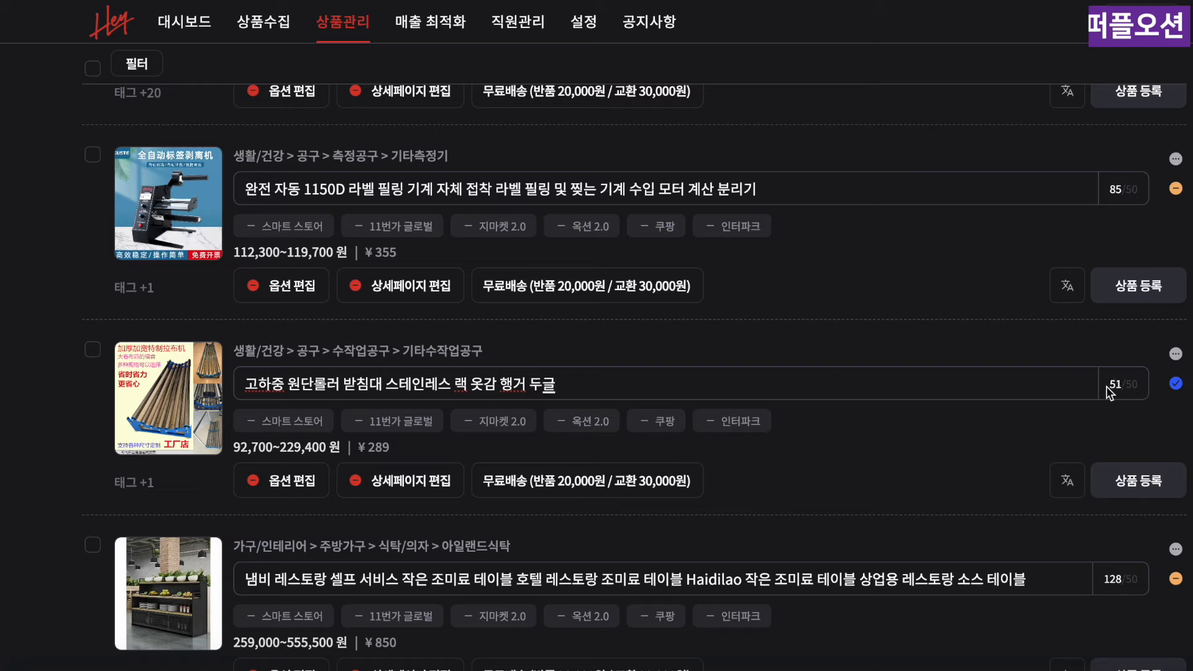
{"action": "key", "text": "BackSpace"}
{"action": "key", "text": "BackSpace"}
{"action": "key", "text": "BackSpace"}
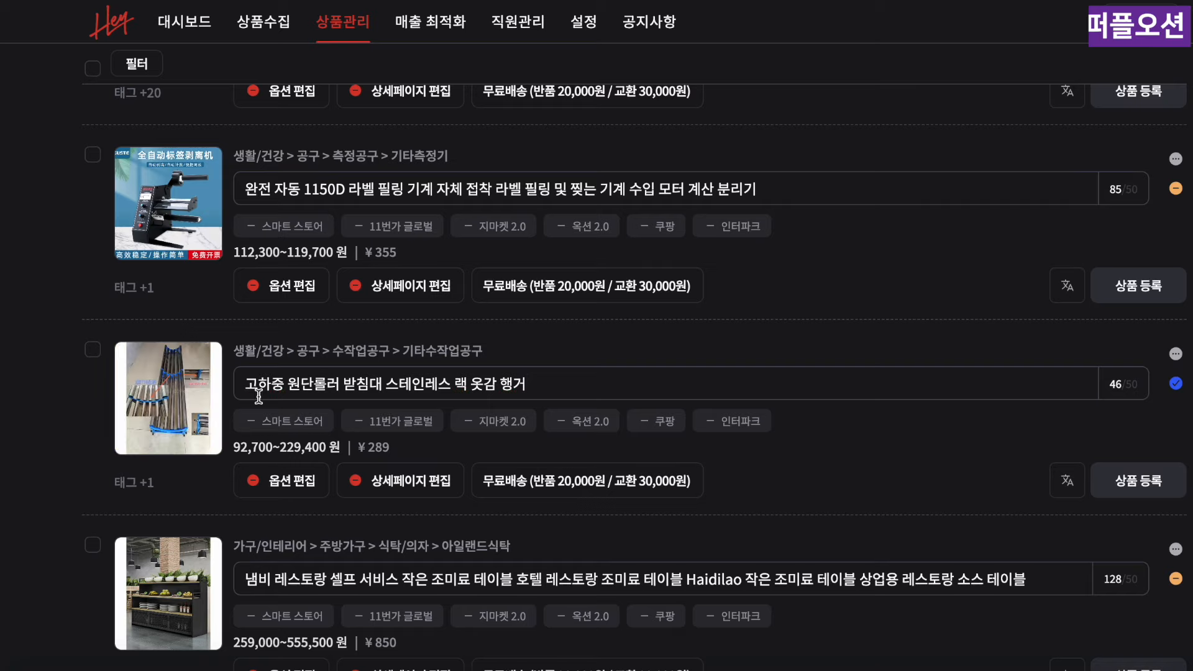
Open the fabric roller rack's thumbnail editor, compare its images and make the bare pipes photo the representative image
{"action": "left_click", "coordinate": [184, 409]}
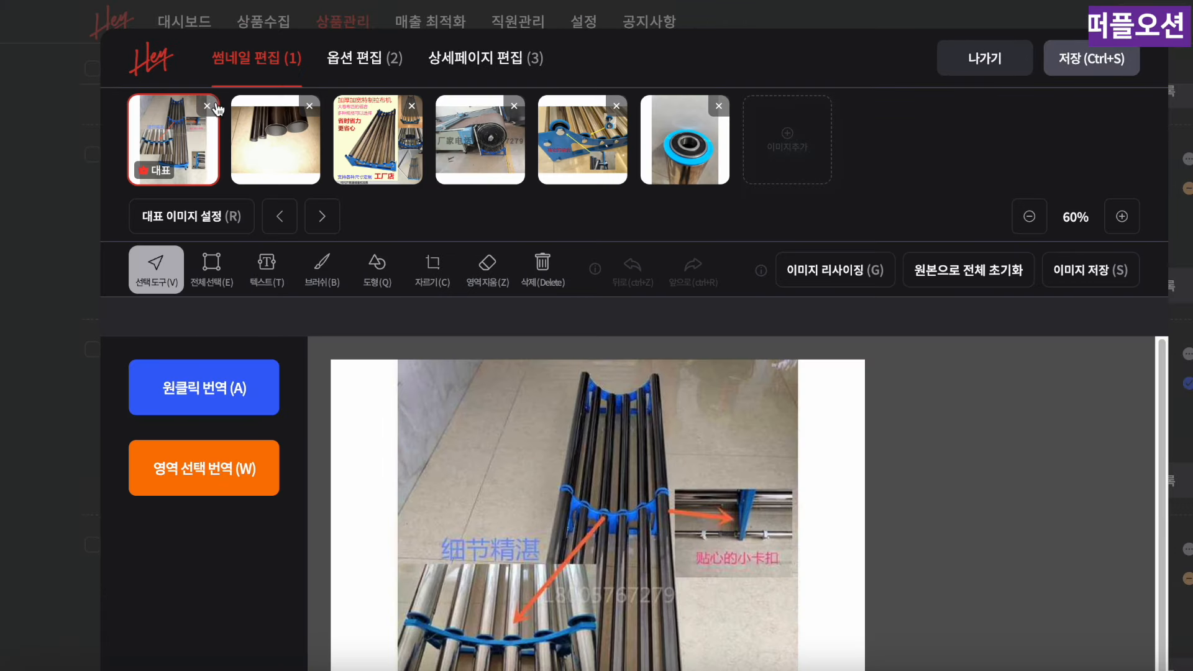
{"action": "left_click", "coordinate": [289, 160]}
{"action": "left_click", "coordinate": [466, 153]}
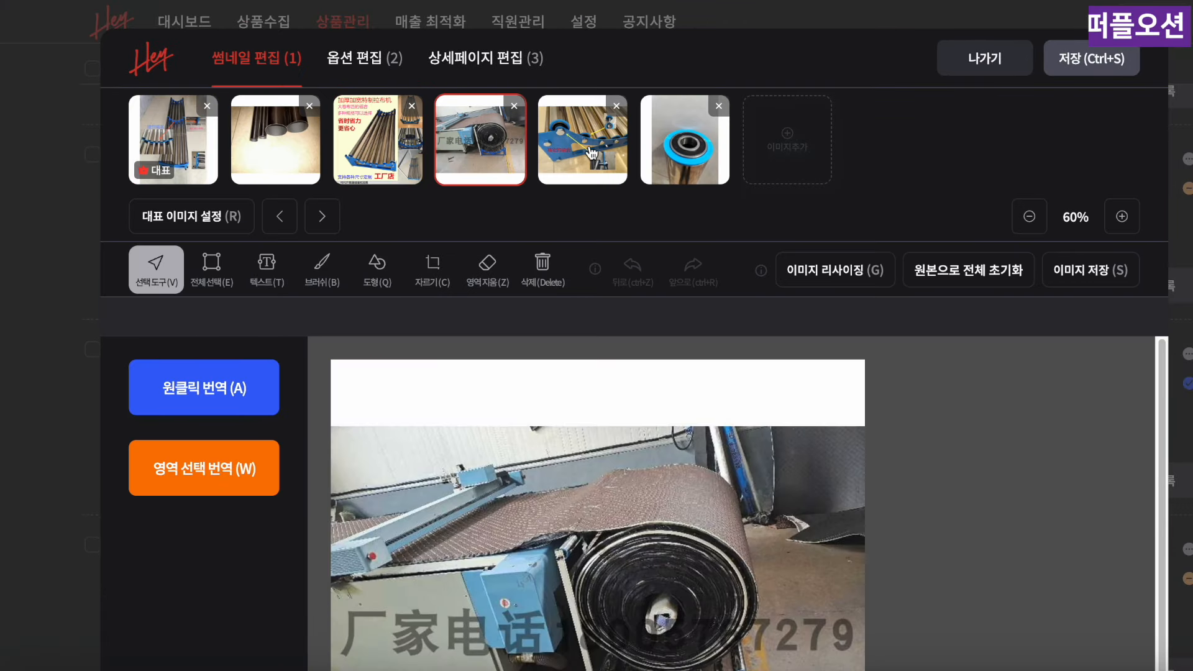
{"action": "left_click", "coordinate": [592, 153]}
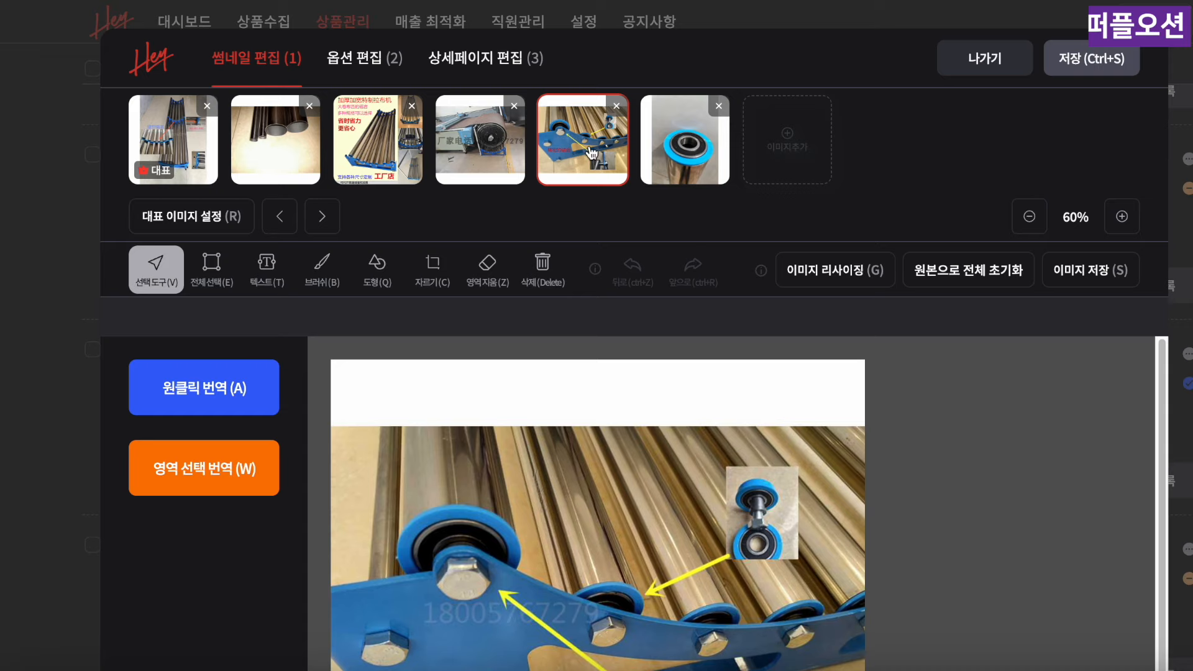
{"action": "left_click", "coordinate": [196, 151]}
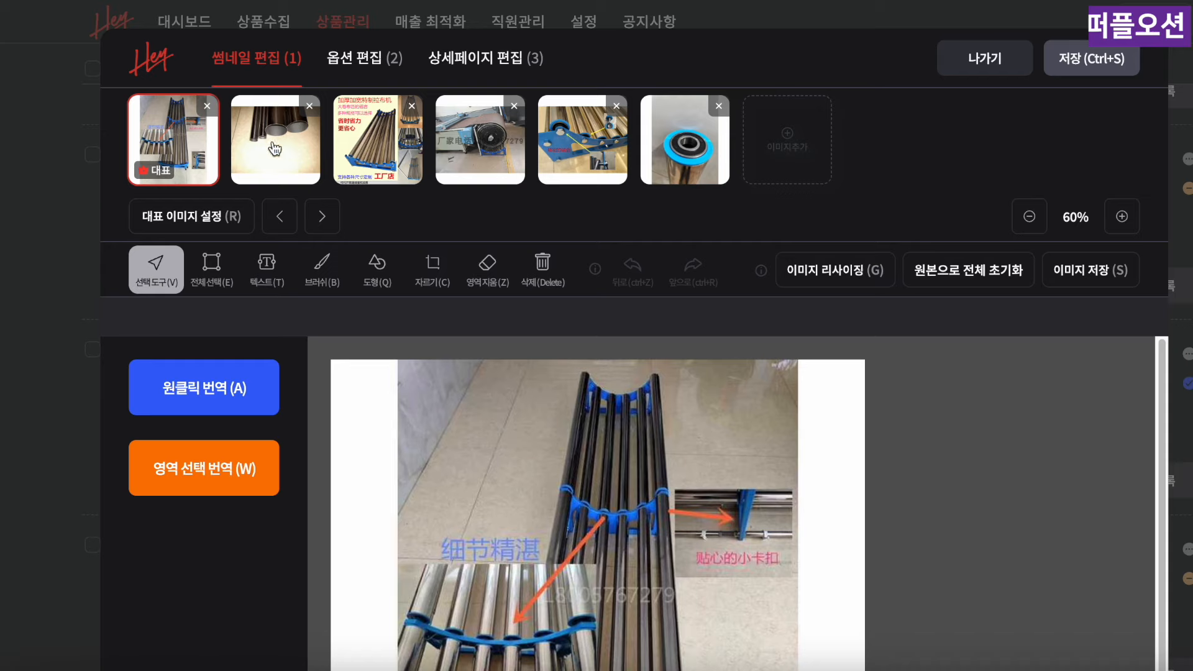
{"action": "left_click_drag", "start_coordinate": [274, 149], "coordinate": [177, 140]}
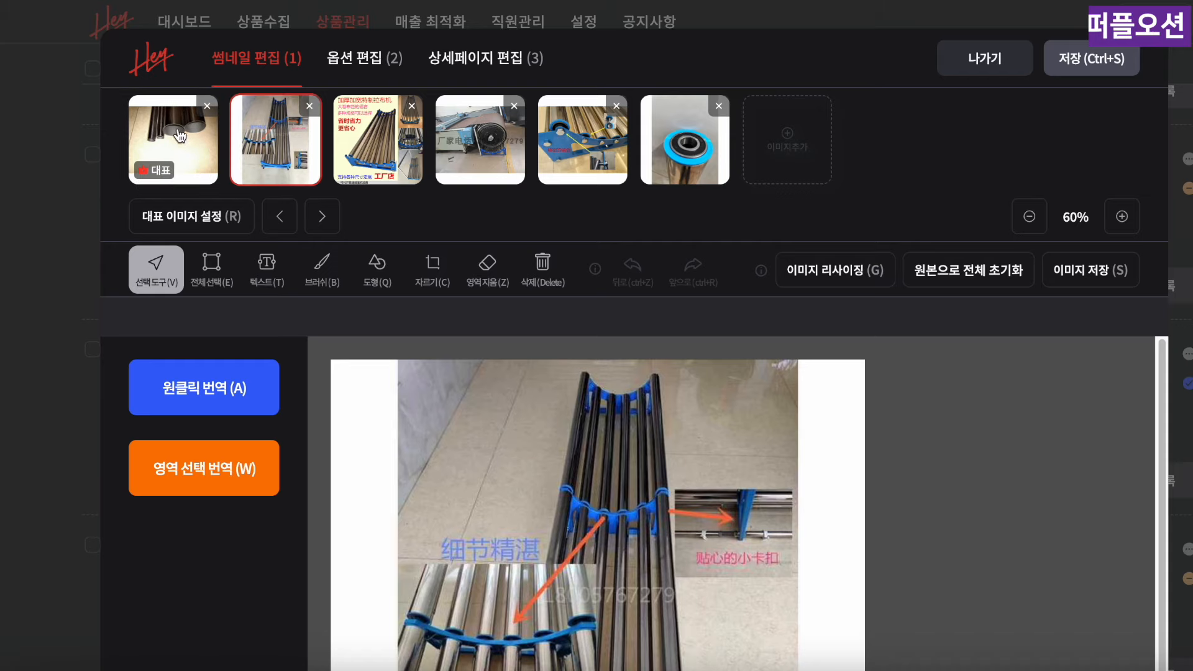
Import the detail-page photo of the blue frame marked 40 and 75 centimetres into the product's thumbnails
{"action": "left_click", "coordinate": [799, 143]}
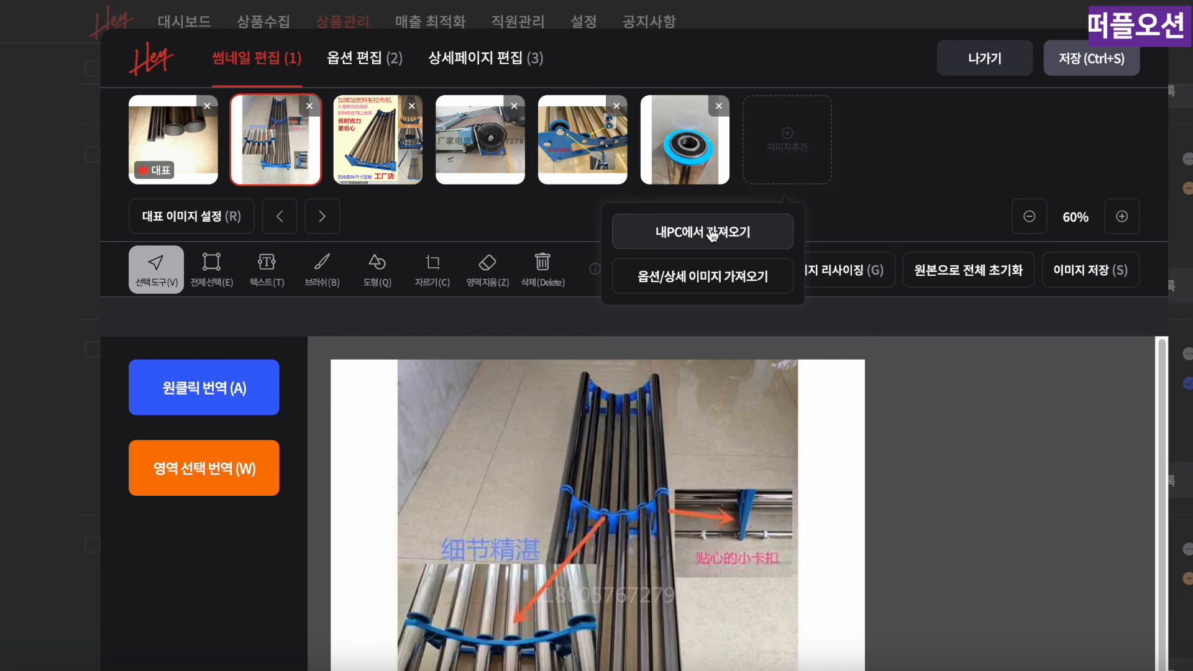
{"action": "left_click", "coordinate": [702, 289]}
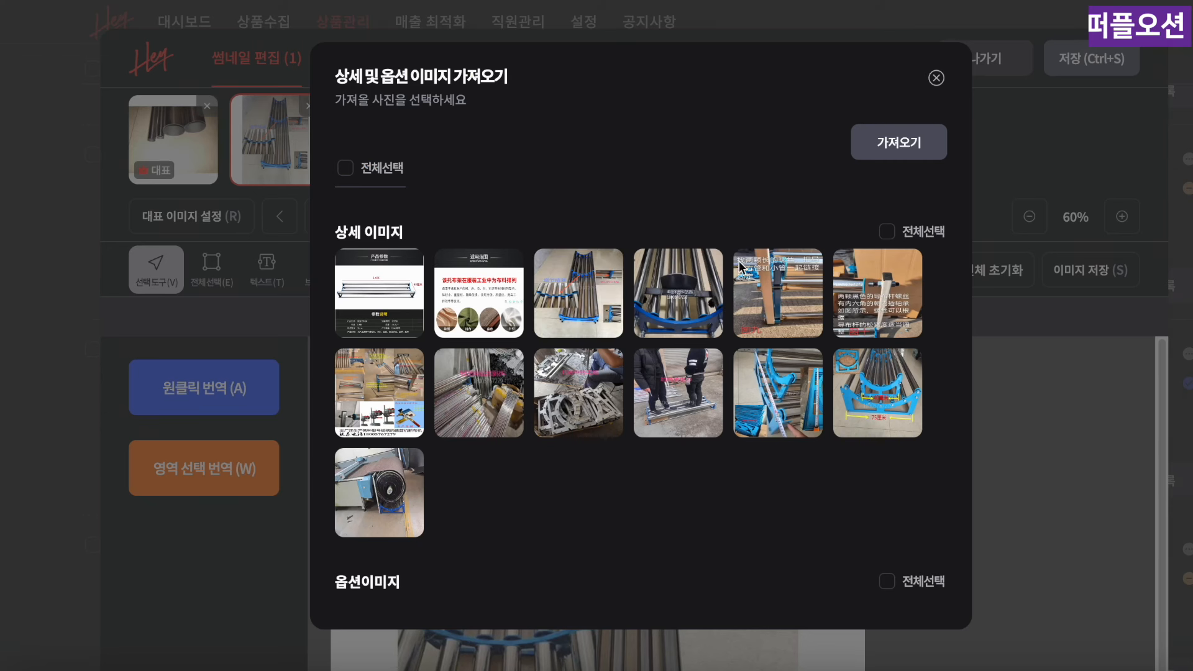
{"action": "left_click", "coordinate": [877, 413]}
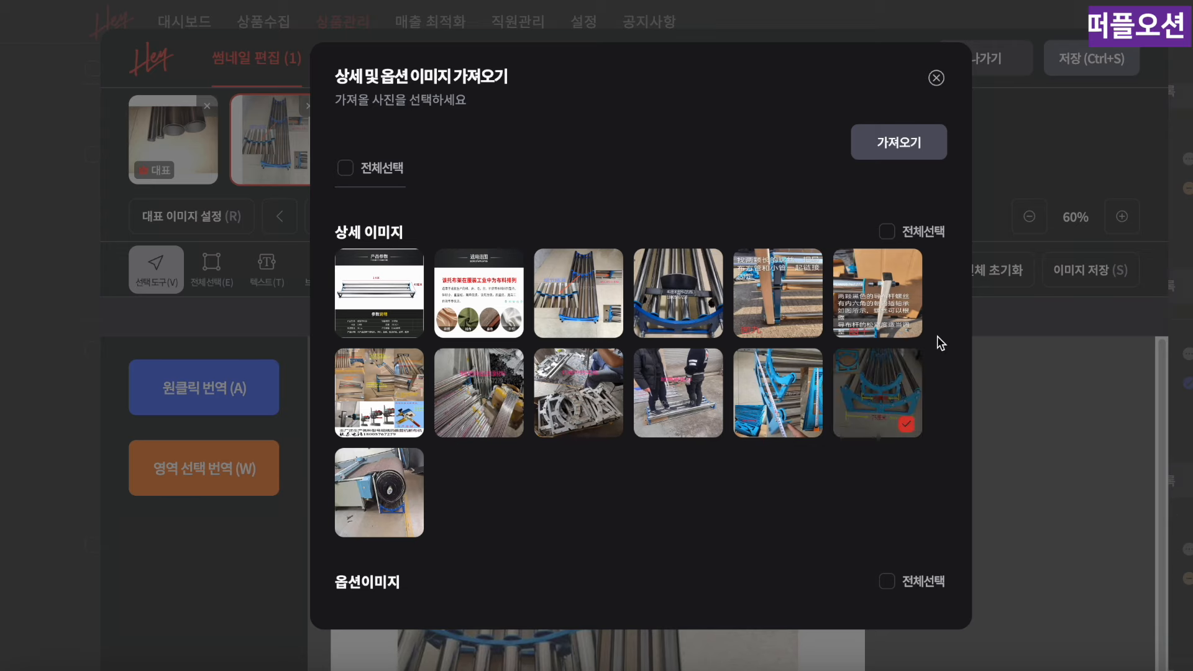
{"action": "left_click", "coordinate": [902, 145]}
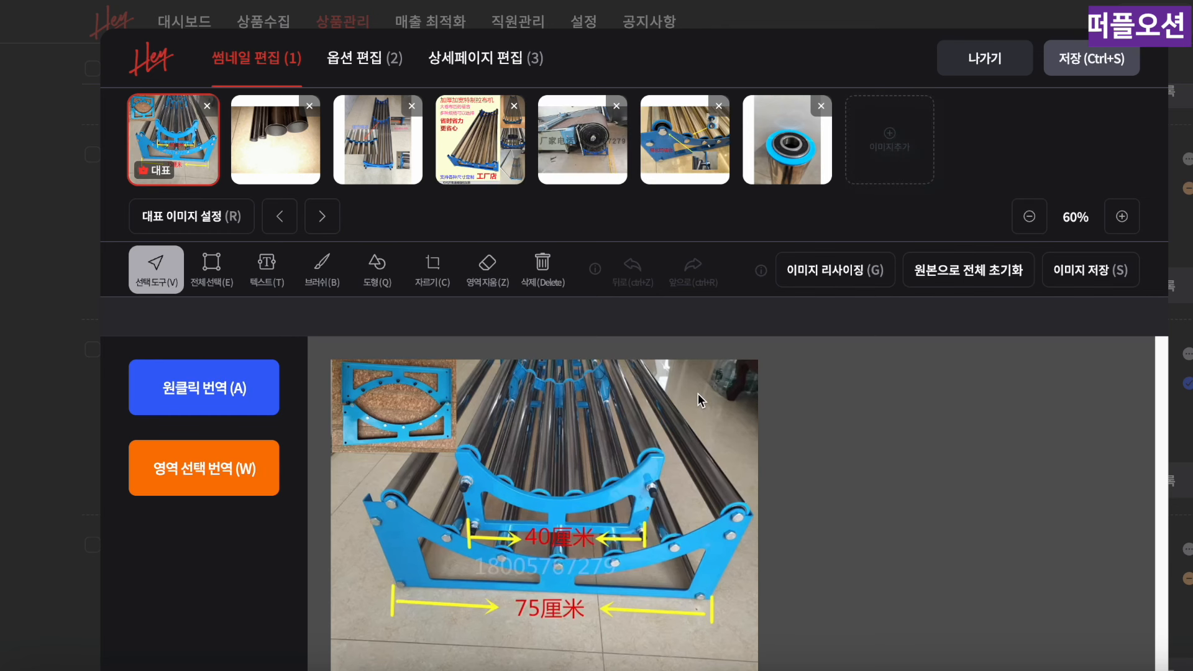
Resize the imported blue frame thumbnail with the image resizing function and check the whole picture
{"action": "scroll", "coordinate": [698, 393], "scroll_direction": "down", "scroll_amount": 2}
{"action": "key", "text": "g"}
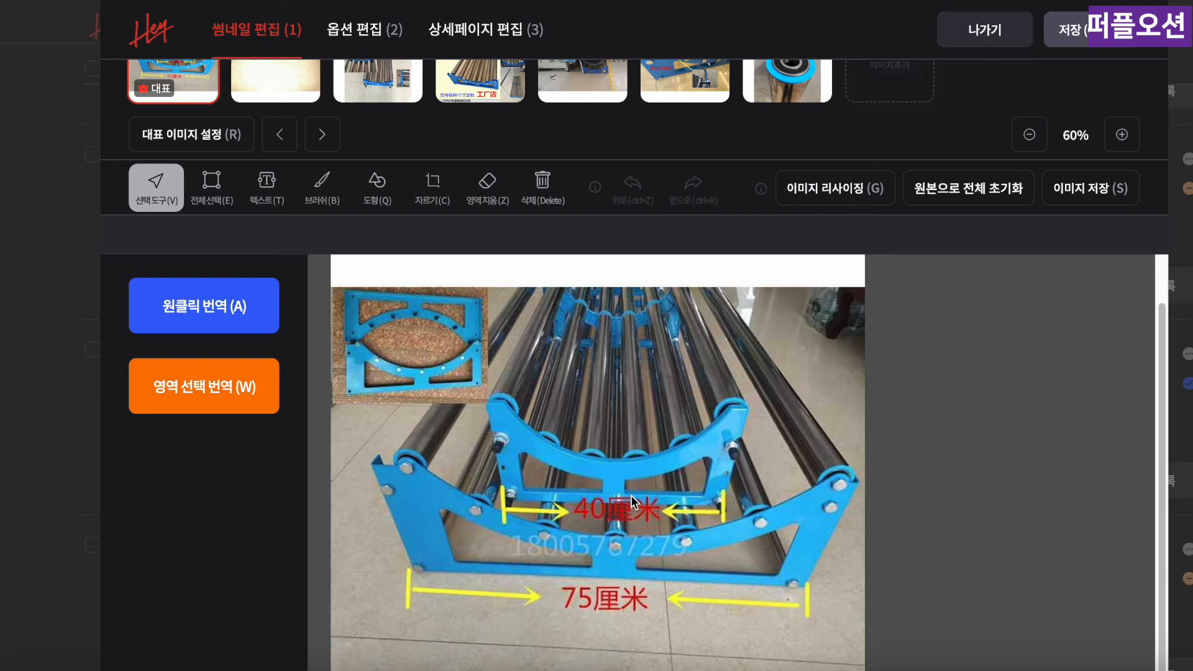
{"action": "scroll", "coordinate": [631, 495], "scroll_direction": "down", "scroll_amount": 1}
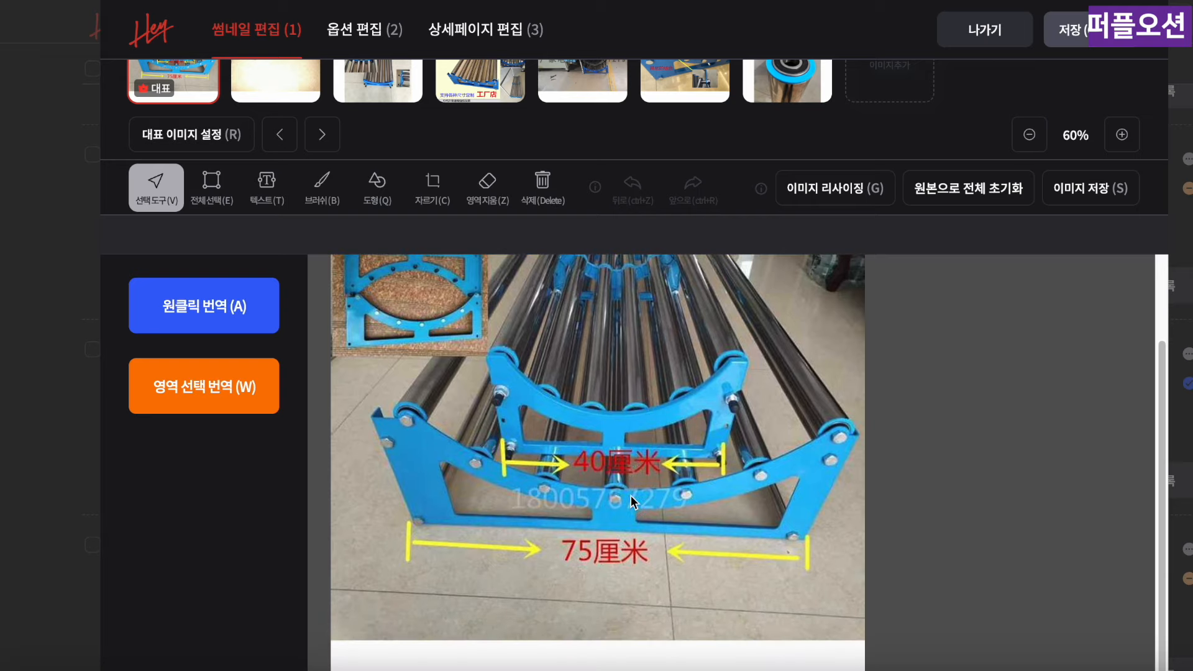
{"action": "scroll", "coordinate": [631, 494], "scroll_direction": "up", "scroll_amount": 2}
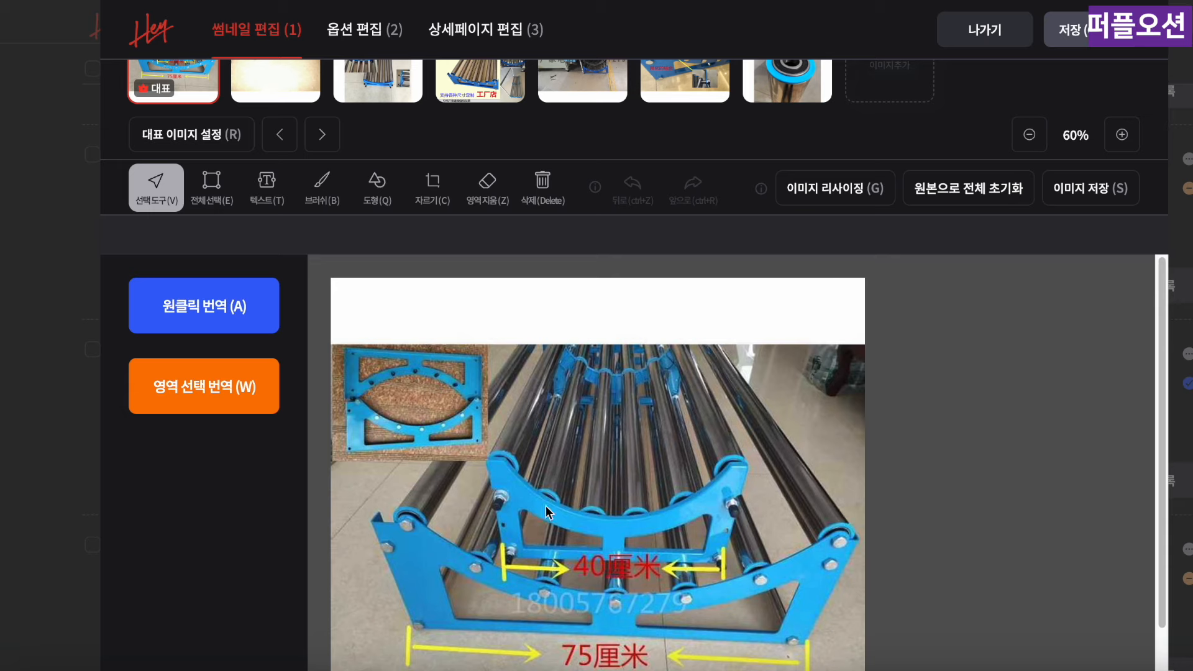
{"action": "scroll", "coordinate": [553, 496], "scroll_direction": "down", "scroll_amount": 1}
{"action": "scroll", "coordinate": [553, 497], "scroll_direction": "up", "scroll_amount": 1}
{"action": "scroll", "coordinate": [553, 497], "scroll_direction": "down", "scroll_amount": 1}
{"action": "scroll", "coordinate": [426, 329], "scroll_direction": "up", "scroll_amount": 3}
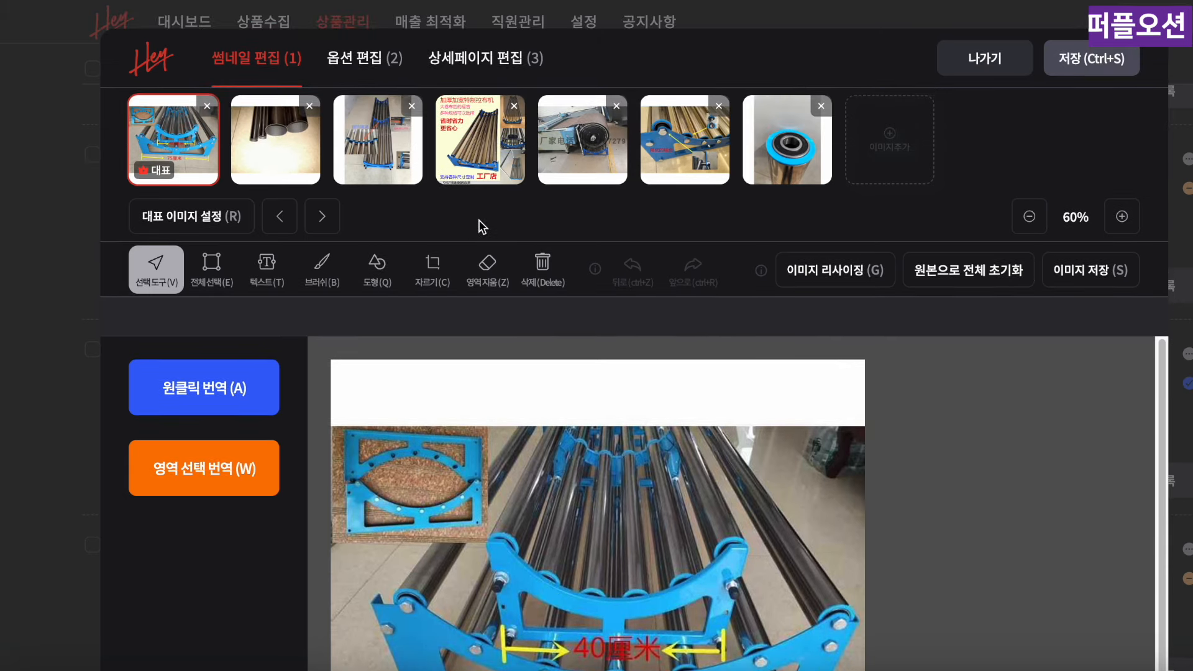
Make the photo of the full rack with orange arrows the representative thumbnail by moving it to first place
{"action": "left_click", "coordinate": [391, 149]}
{"action": "left_click_drag", "start_coordinate": [391, 149], "coordinate": [185, 161]}
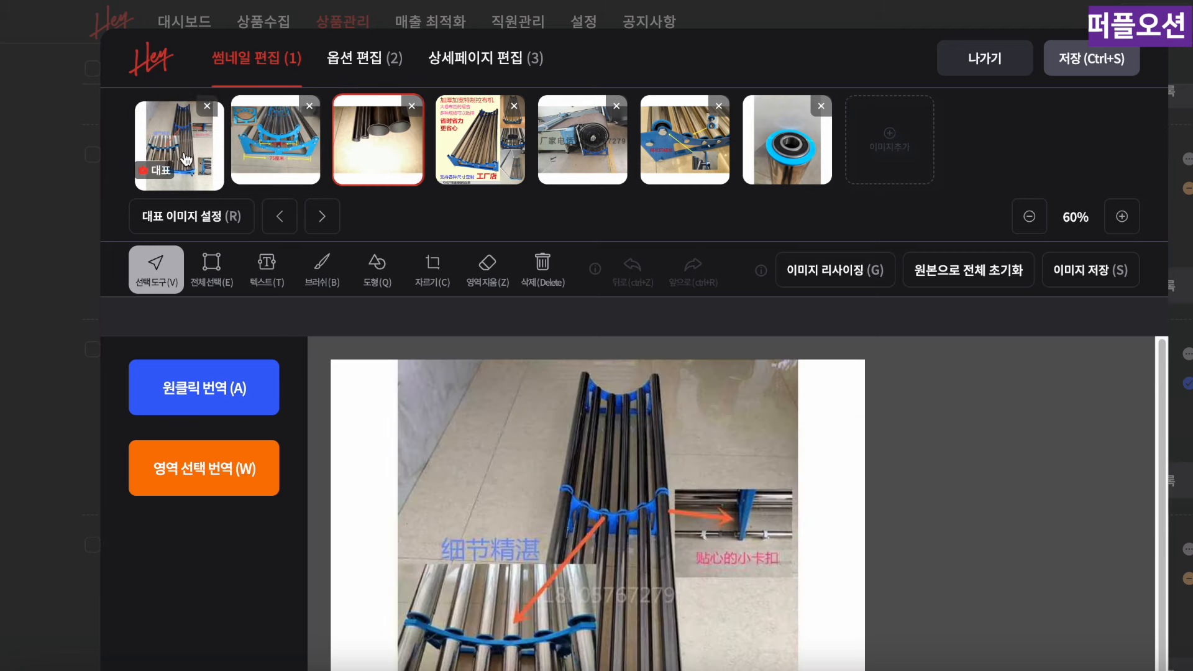
{"action": "scroll", "coordinate": [569, 423], "scroll_direction": "down", "scroll_amount": 3}
{"action": "scroll", "coordinate": [582, 389], "scroll_direction": "up", "scroll_amount": 2}
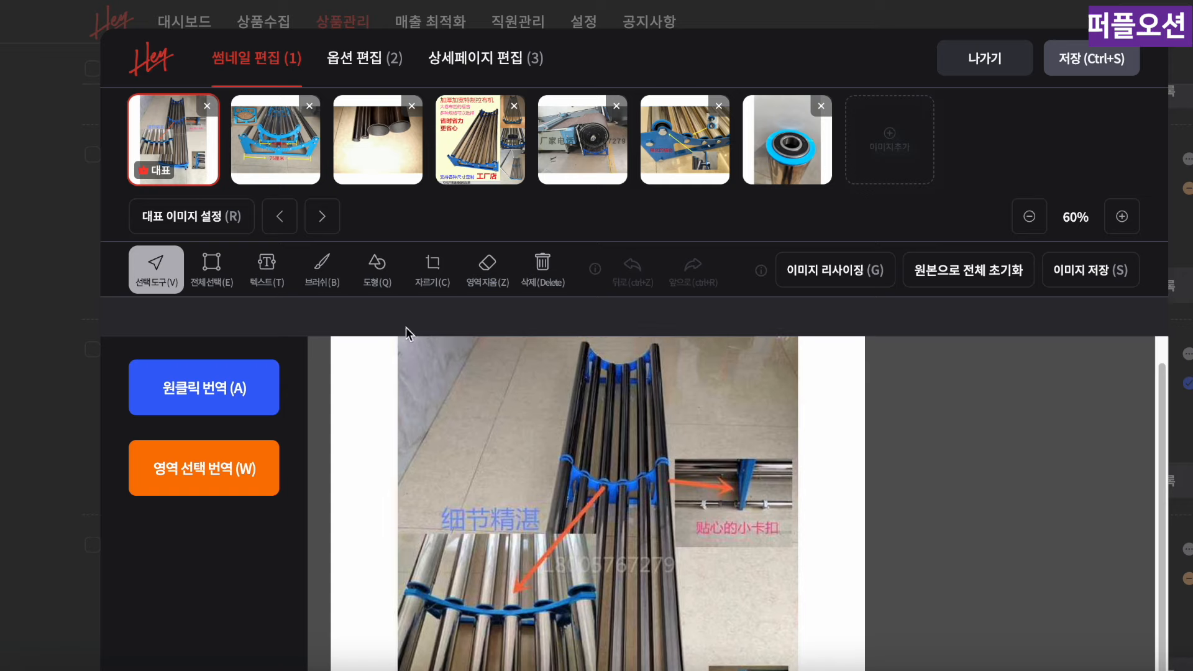
Crop the white side margins and the lower part off the representative rack image and save the image
{"action": "left_click", "coordinate": [429, 264]}
{"action": "mouse_move", "coordinate": [403, 341]}
{"action": "left_mouse_down"}
{"action": "mouse_move", "coordinate": [610, 548]}
{"action": "mouse_move", "coordinate": [796, 643]}
{"action": "left_mouse_up"}
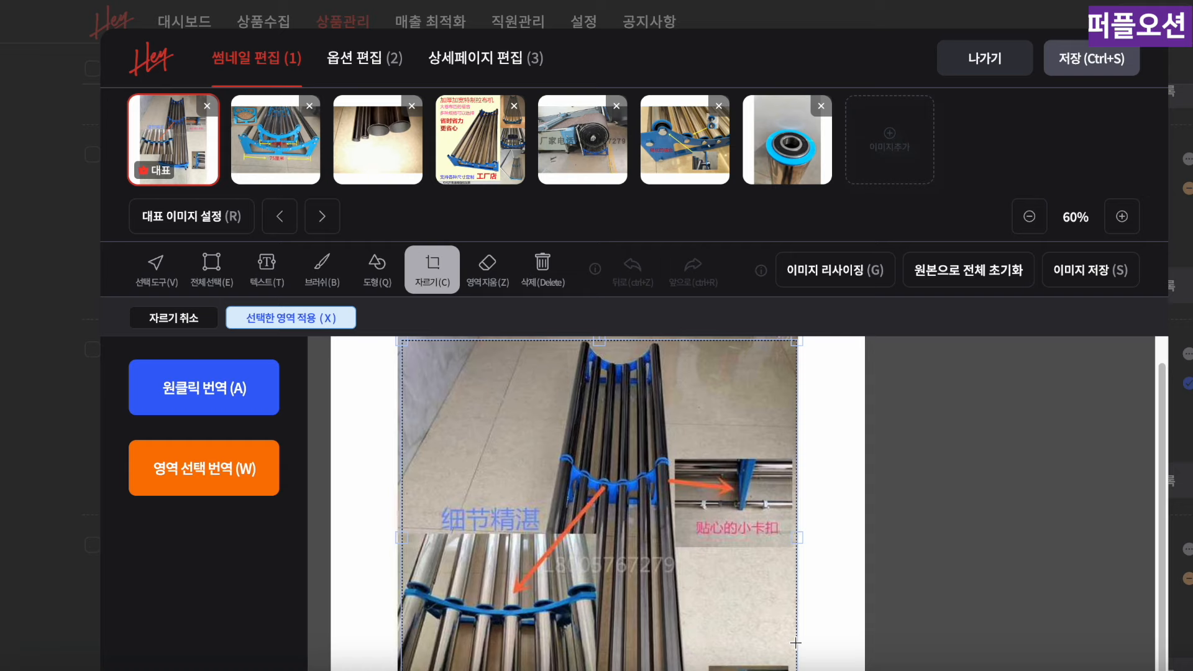
{"action": "scroll", "coordinate": [755, 581], "scroll_direction": "down", "scroll_amount": 2}
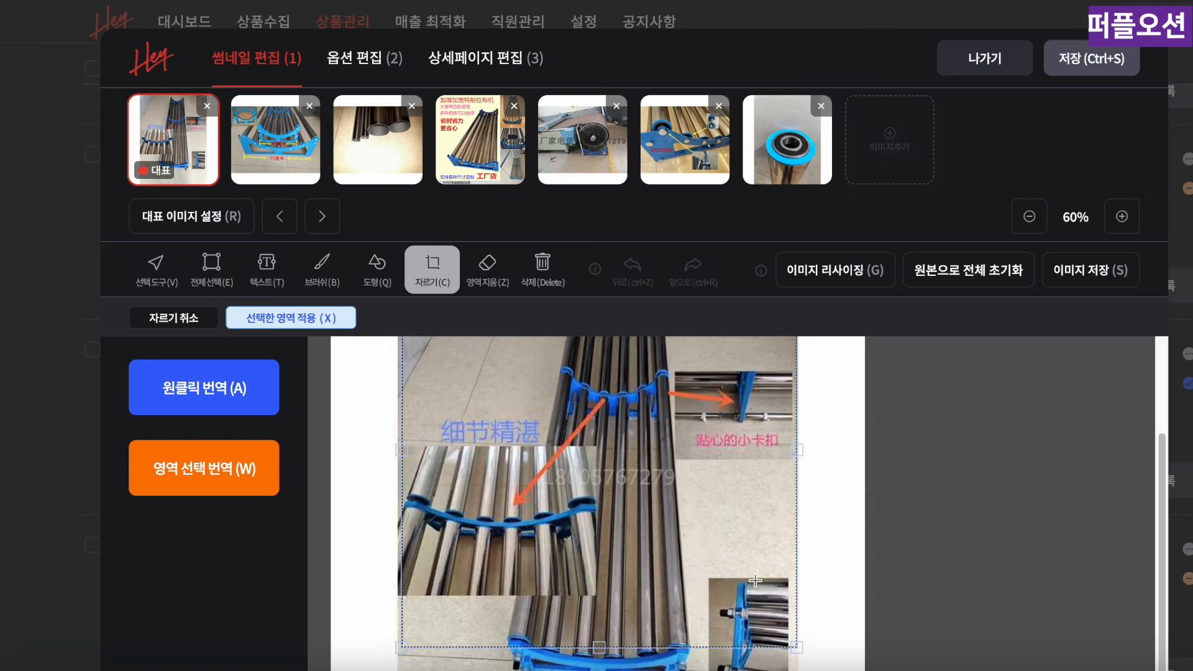
{"action": "key", "text": "x"}
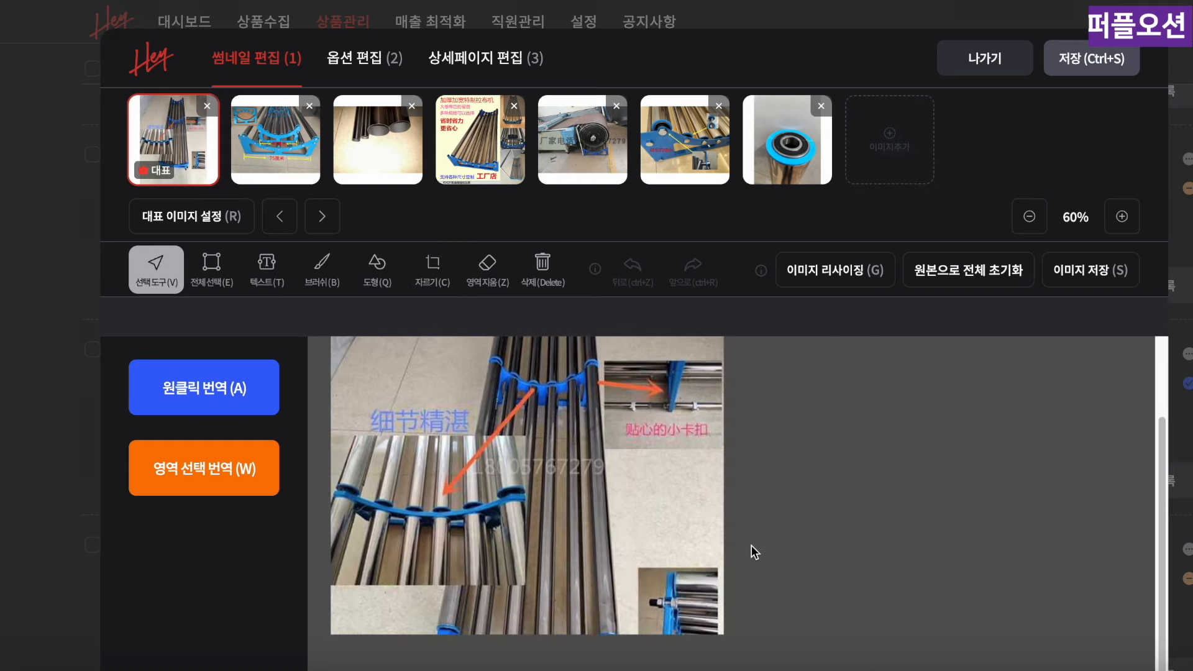
{"action": "scroll", "coordinate": [754, 552], "scroll_direction": "up", "scroll_amount": 2}
{"action": "scroll", "coordinate": [765, 513], "scroll_direction": "down", "scroll_amount": 3}
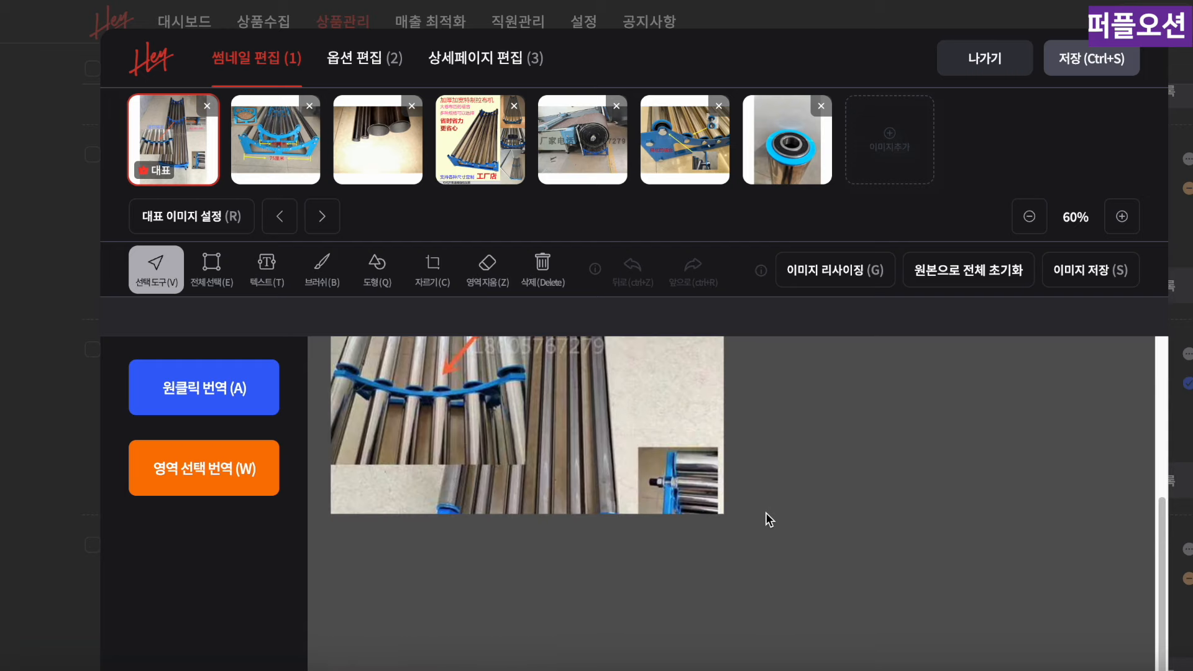
{"action": "scroll", "coordinate": [767, 513], "scroll_direction": "up", "scroll_amount": 3}
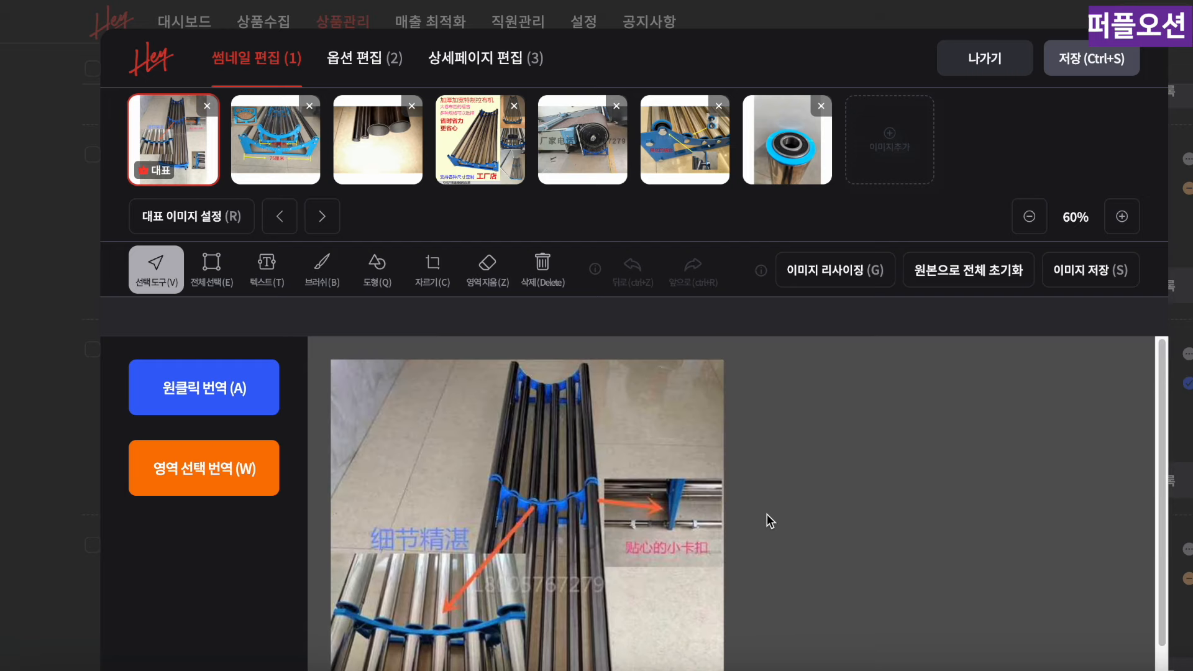
{"action": "key", "text": "s"}
Erase the captions 细节精湛 and 贴心的小卡扣 and the phone number watermark from the representative image, and save it
{"action": "scroll", "coordinate": [809, 513], "scroll_direction": "down", "scroll_amount": 3}
{"action": "scroll", "coordinate": [744, 517], "scroll_direction": "up", "scroll_amount": 2}
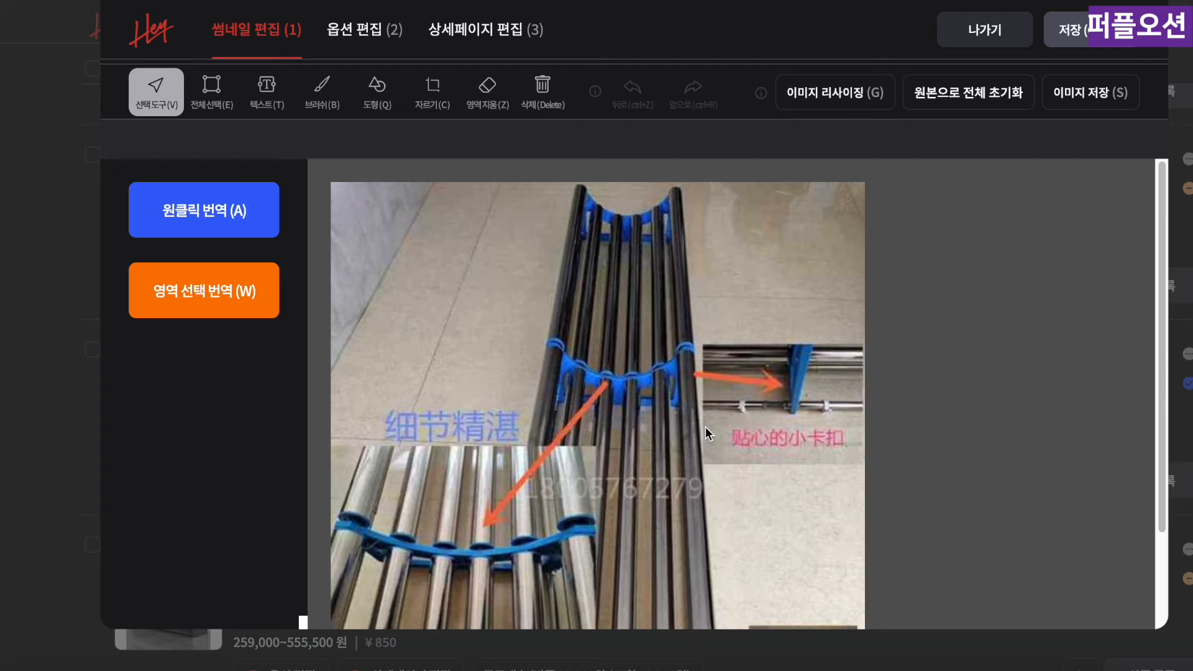
{"action": "scroll", "coordinate": [706, 427], "scroll_direction": "down", "scroll_amount": 1}
{"action": "scroll", "coordinate": [706, 427], "scroll_direction": "up", "scroll_amount": 1}
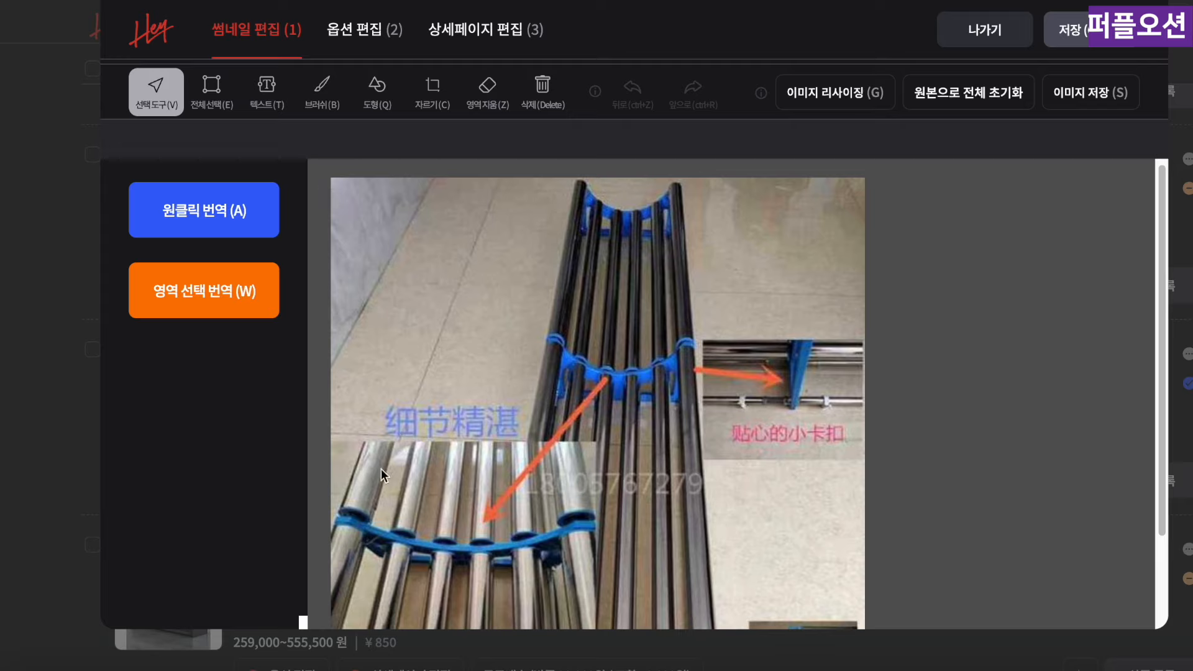
{"action": "left_click", "coordinate": [488, 92]}
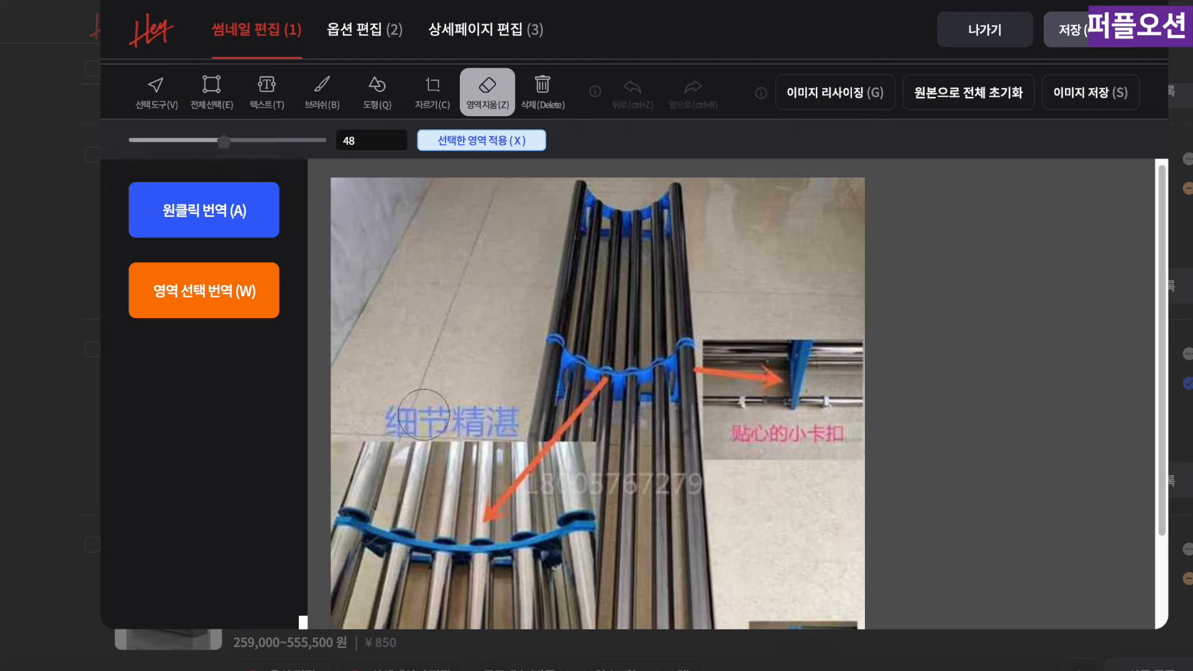
{"action": "left_click_drag", "start_coordinate": [387, 420], "coordinate": [509, 422]}
{"action": "left_click_drag", "start_coordinate": [540, 483], "coordinate": [714, 482]}
{"action": "left_click_drag", "start_coordinate": [736, 437], "coordinate": [838, 436]}
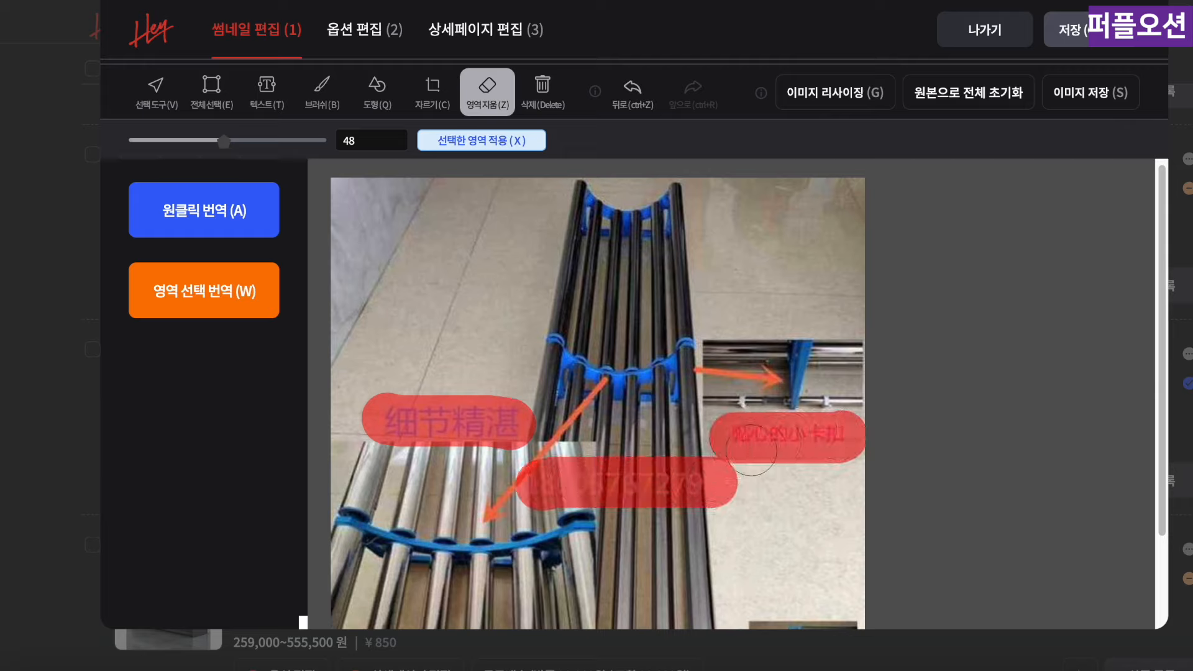
{"action": "key", "text": "x"}
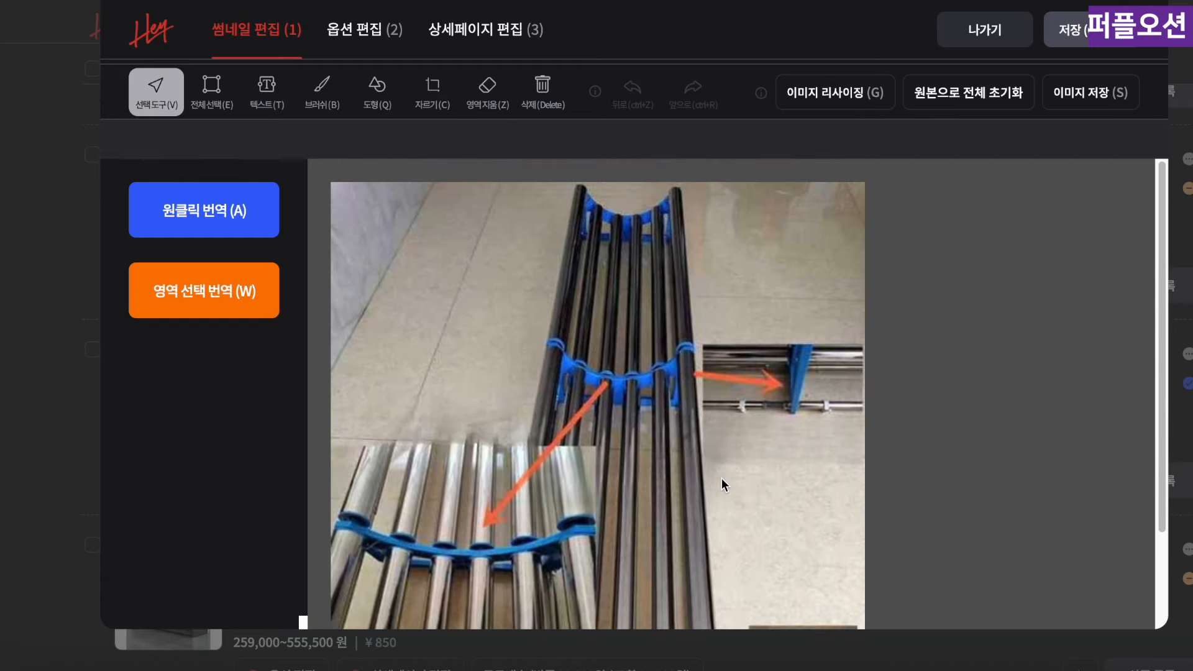
{"action": "key", "text": "s"}
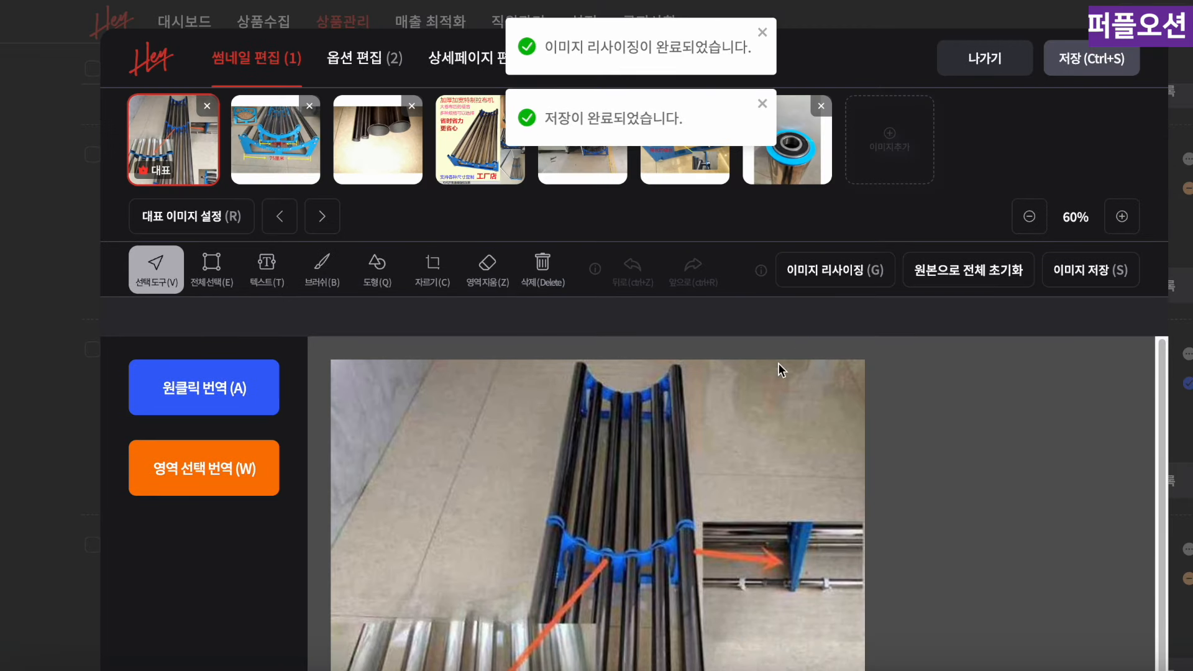
Delete the last three thumbnails, from the fabric roll machine photo through the blue roller end close-up
{"action": "left_click", "coordinate": [361, 145]}
{"action": "left_click", "coordinate": [477, 163]}
{"action": "left_click", "coordinate": [538, 156]}
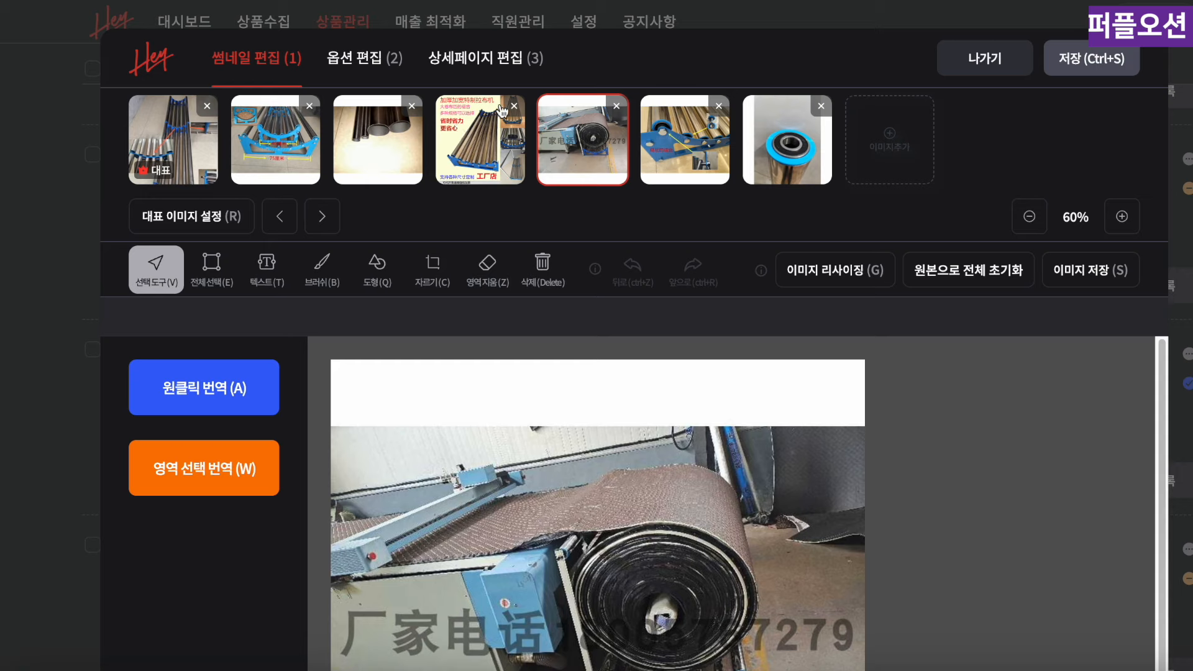
{"action": "left_click", "coordinate": [616, 105]}
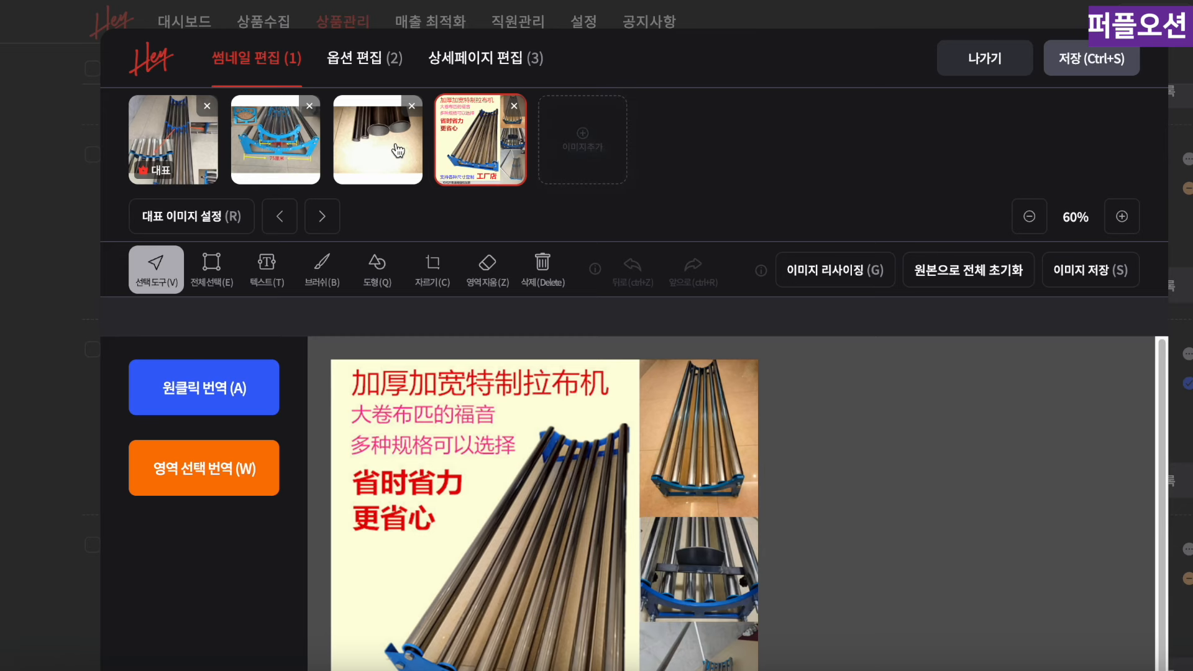
Check the remaining collage thumbnail with the red Chinese captions and save the product's thumbnail edits
{"action": "scroll", "coordinate": [477, 222], "scroll_direction": "down", "scroll_amount": 1}
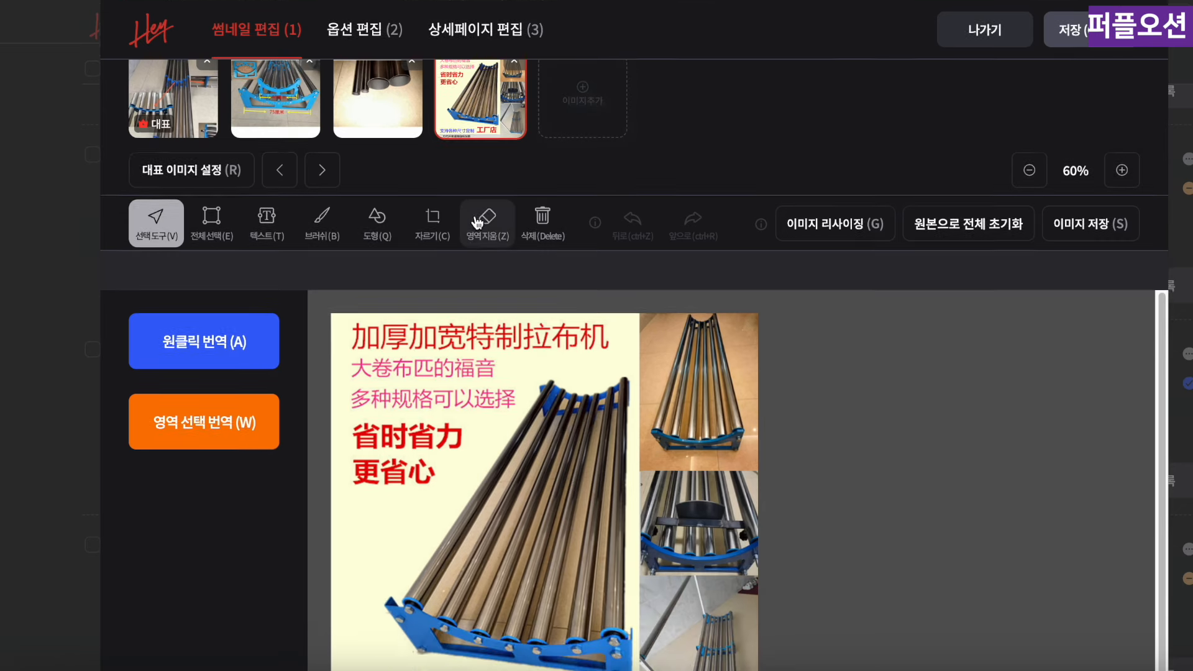
{"action": "scroll", "coordinate": [477, 222], "scroll_direction": "down", "scroll_amount": 3}
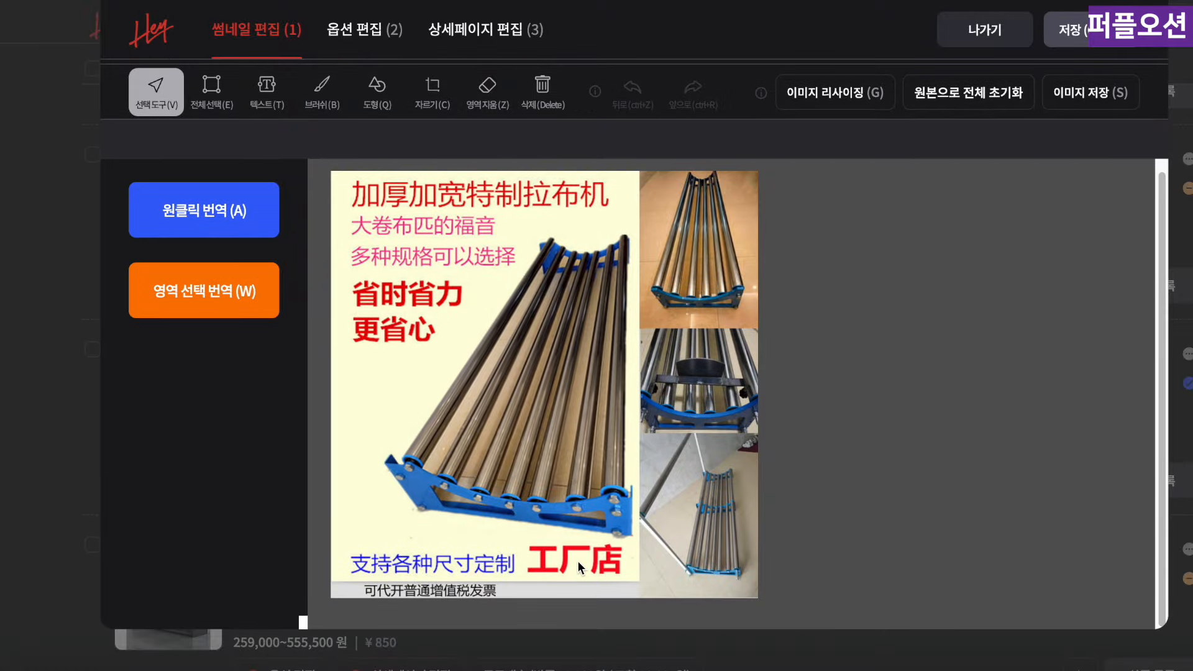
{"action": "scroll", "coordinate": [579, 124], "scroll_direction": "up", "scroll_amount": 3}
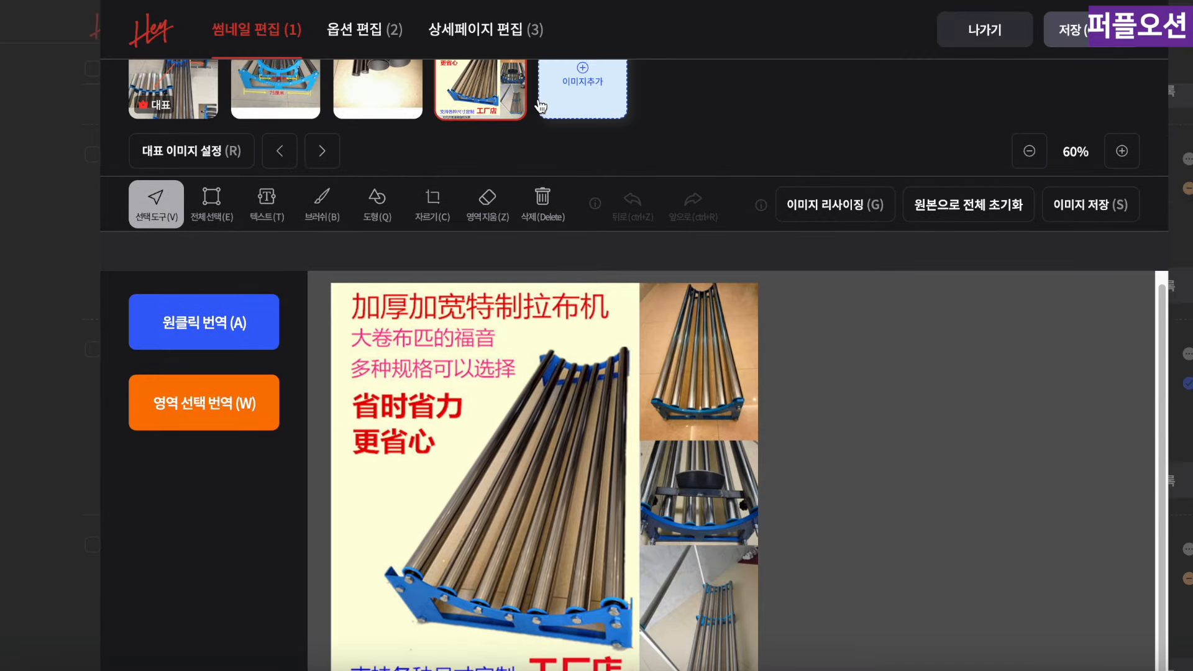
{"action": "scroll", "coordinate": [506, 120], "scroll_direction": "up", "scroll_amount": 2}
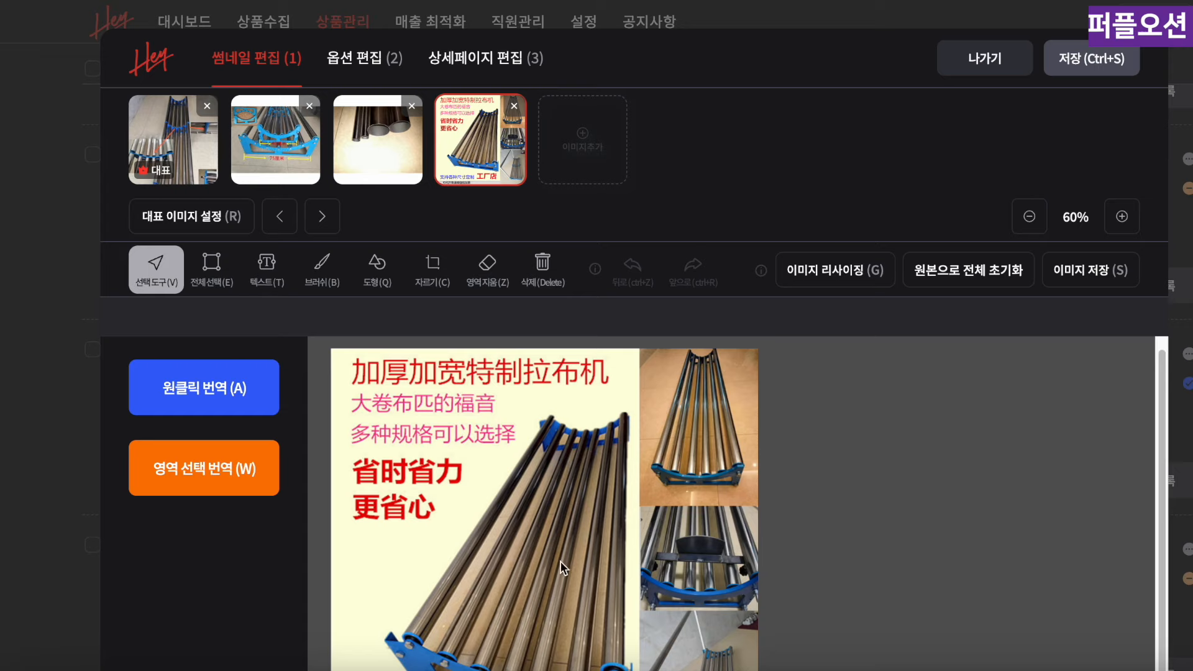
{"action": "left_click", "coordinate": [1084, 57]}
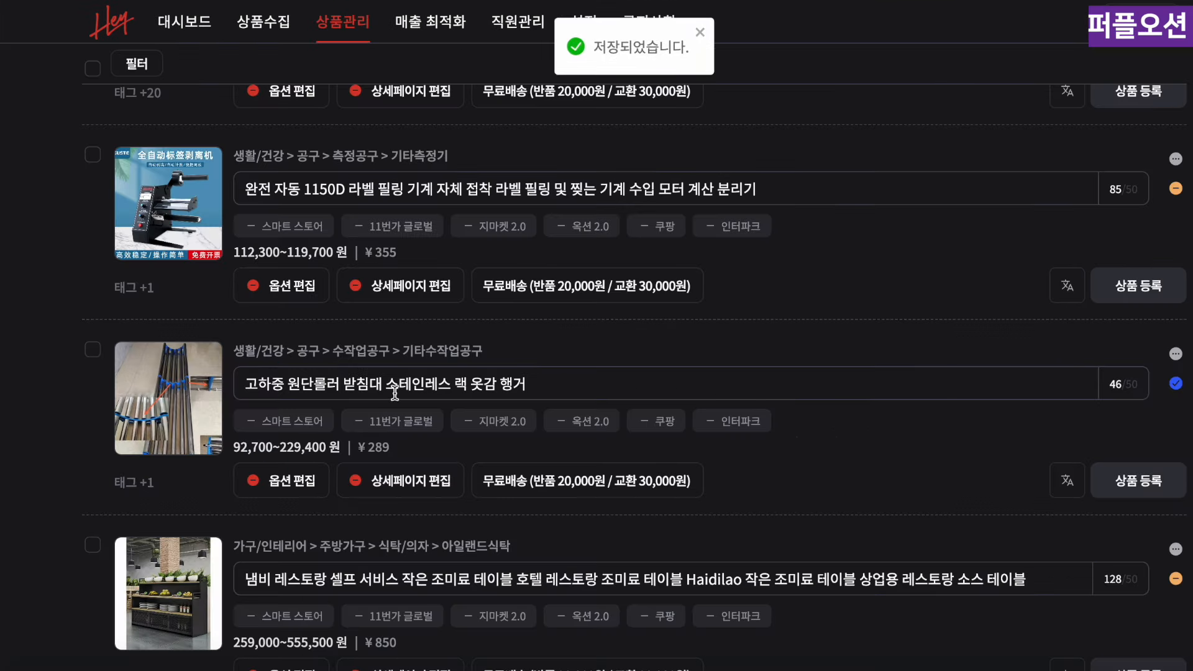
Open the detail page of the fabric roller rack product and add the product name above its images
{"action": "left_click", "coordinate": [405, 485]}
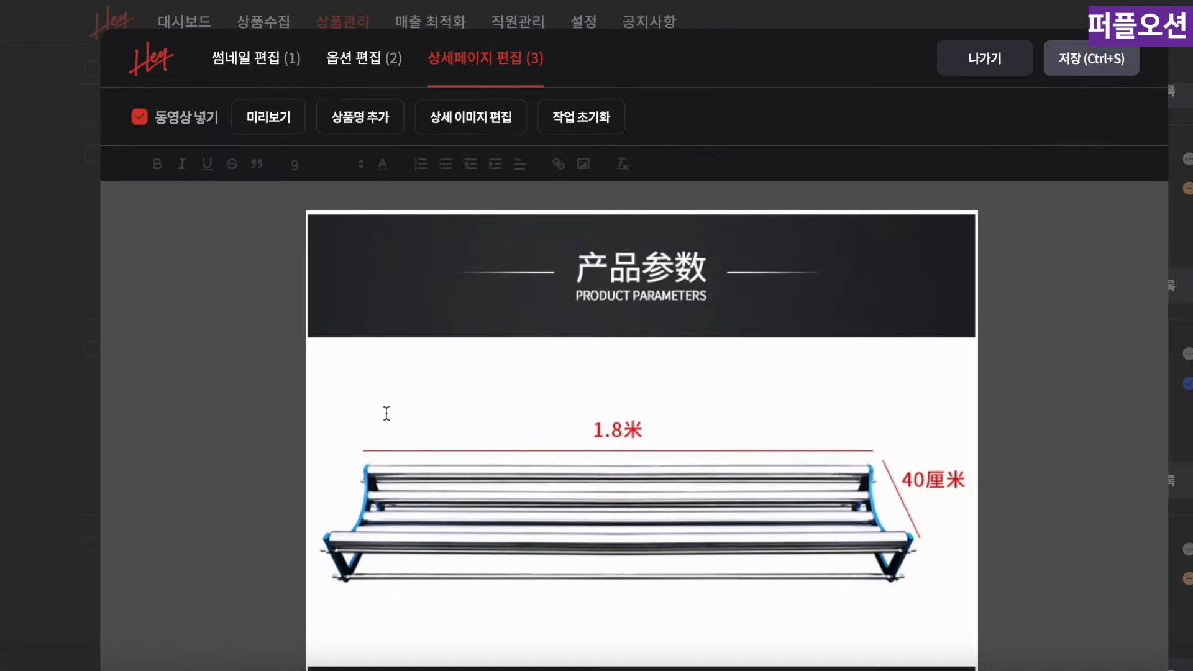
{"action": "left_click", "coordinate": [360, 127]}
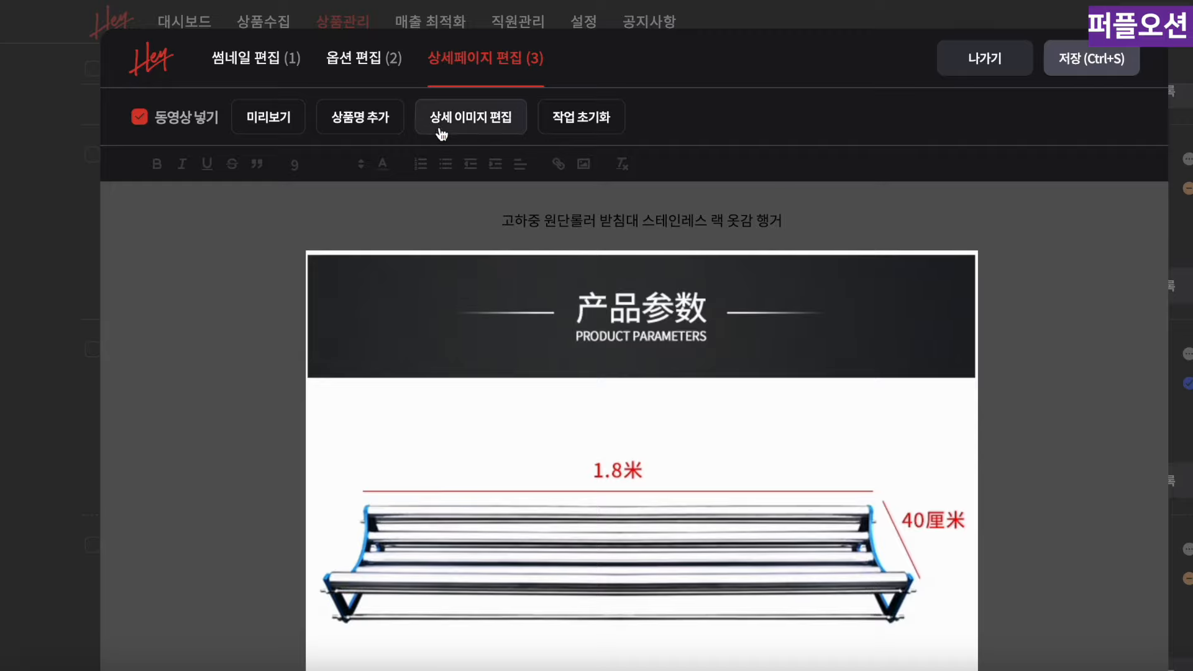
Open the detail image editor and look through the rack's detail images for Chinese text and watermarks
{"action": "left_click", "coordinate": [481, 127]}
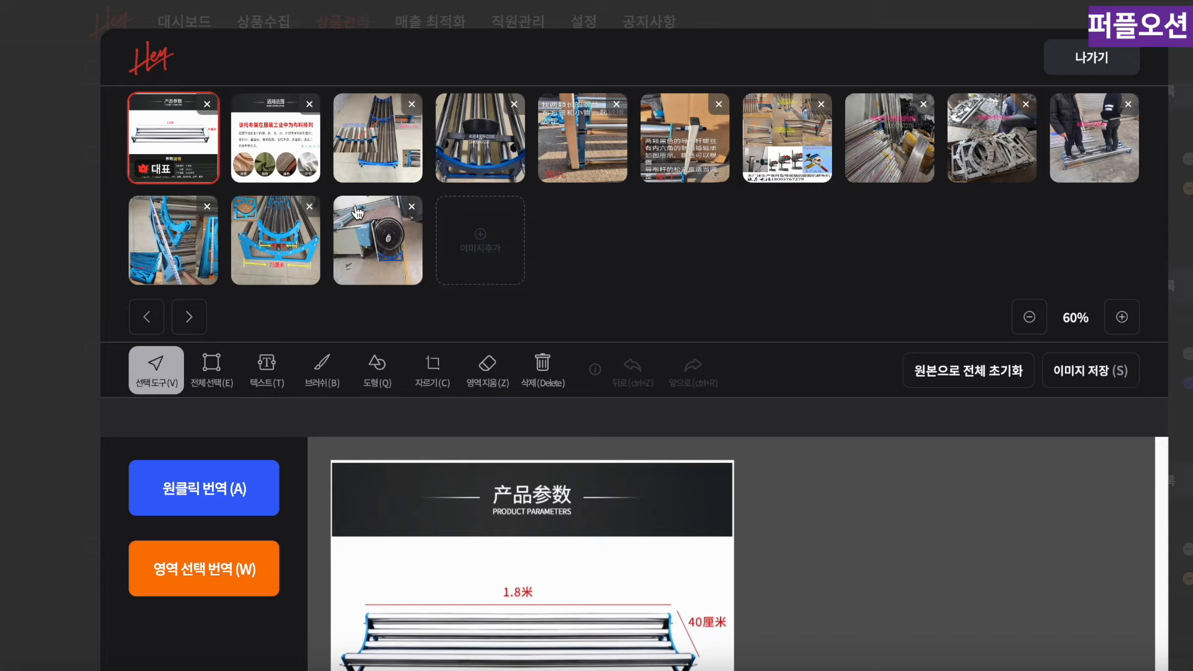
{"action": "left_click", "coordinate": [349, 149]}
{"action": "left_click", "coordinate": [283, 138]}
{"action": "scroll", "coordinate": [563, 378], "scroll_direction": "down", "scroll_amount": 3}
{"action": "scroll", "coordinate": [547, 429], "scroll_direction": "up", "scroll_amount": 3}
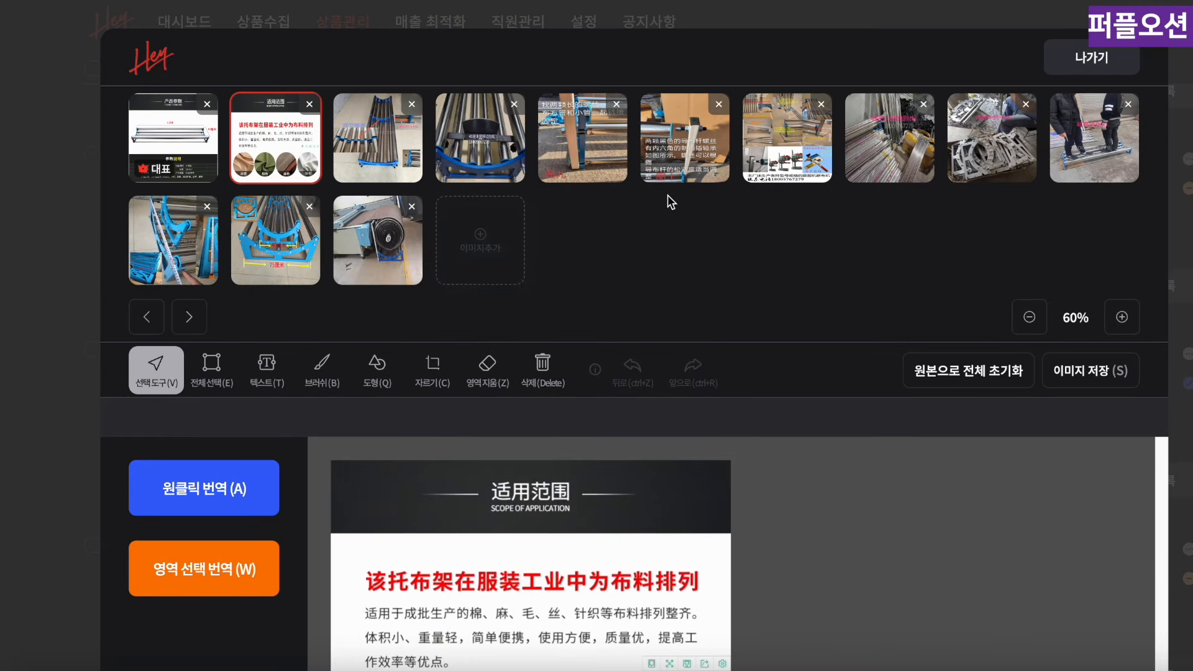
{"action": "left_click", "coordinate": [684, 149]}
{"action": "left_click", "coordinate": [922, 168]}
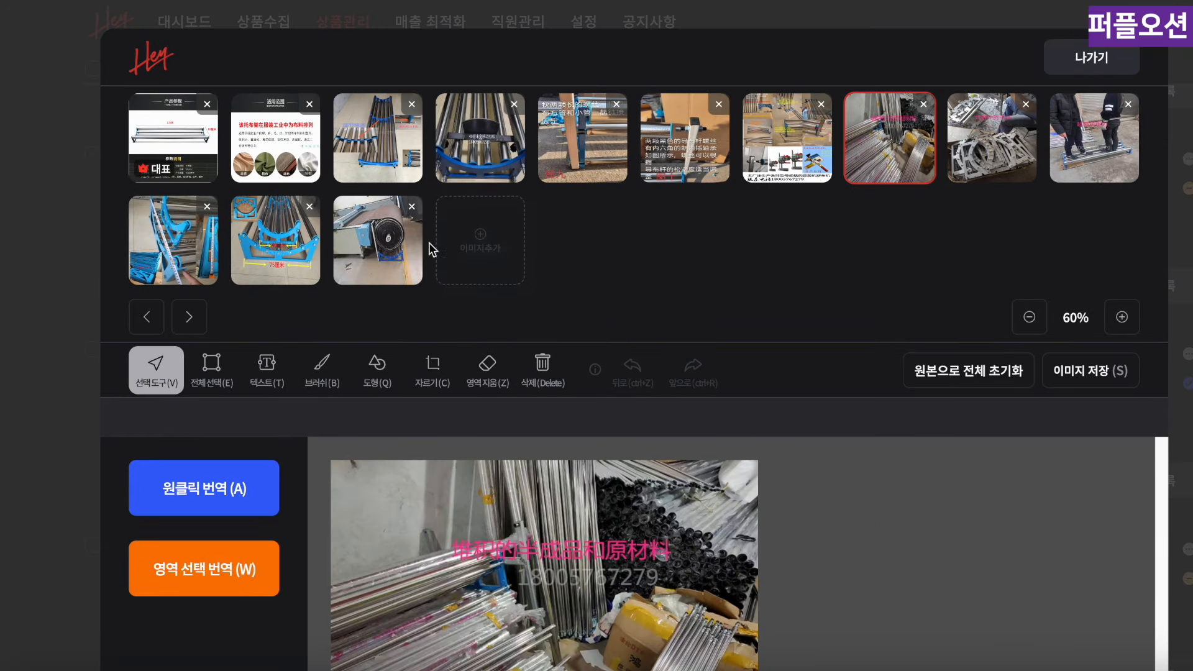
{"action": "left_click", "coordinate": [411, 255]}
{"action": "left_click", "coordinate": [310, 251]}
{"action": "left_click", "coordinate": [205, 155]}
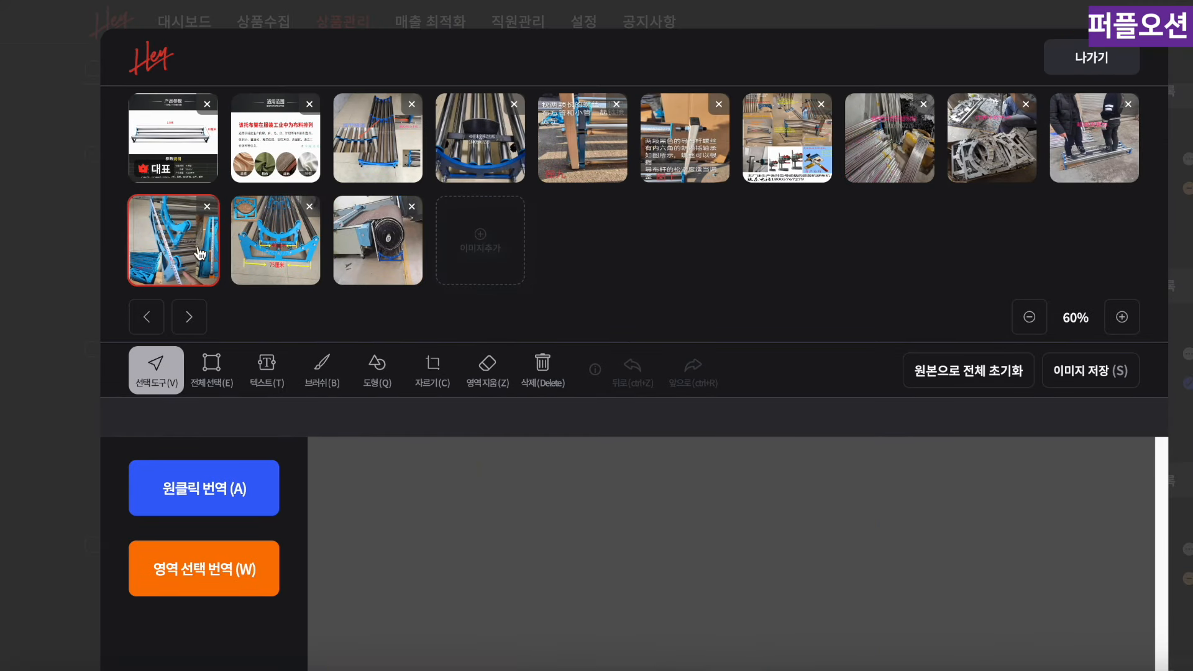
{"action": "scroll", "coordinate": [807, 179], "scroll_direction": "down", "scroll_amount": 1}
{"action": "scroll", "coordinate": [808, 180], "scroll_direction": "up", "scroll_amount": 1}
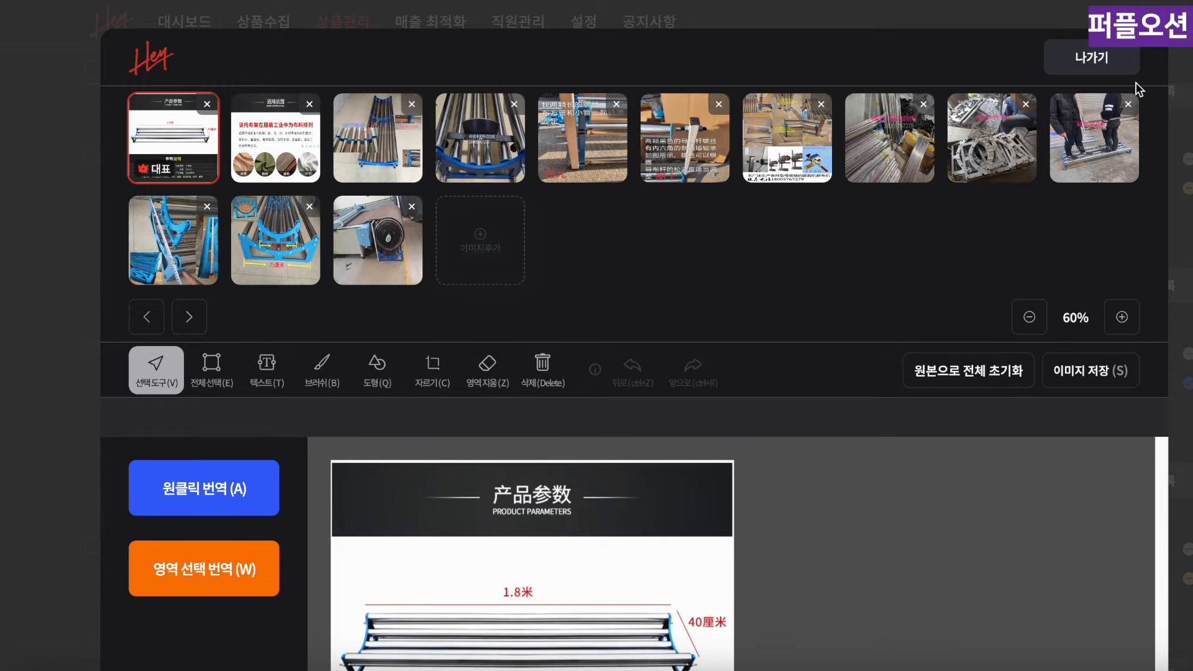
Leave the detail image editor and save the detail page of the rack product
{"action": "left_click", "coordinate": [1094, 69]}
{"action": "left_click", "coordinate": [1093, 69]}
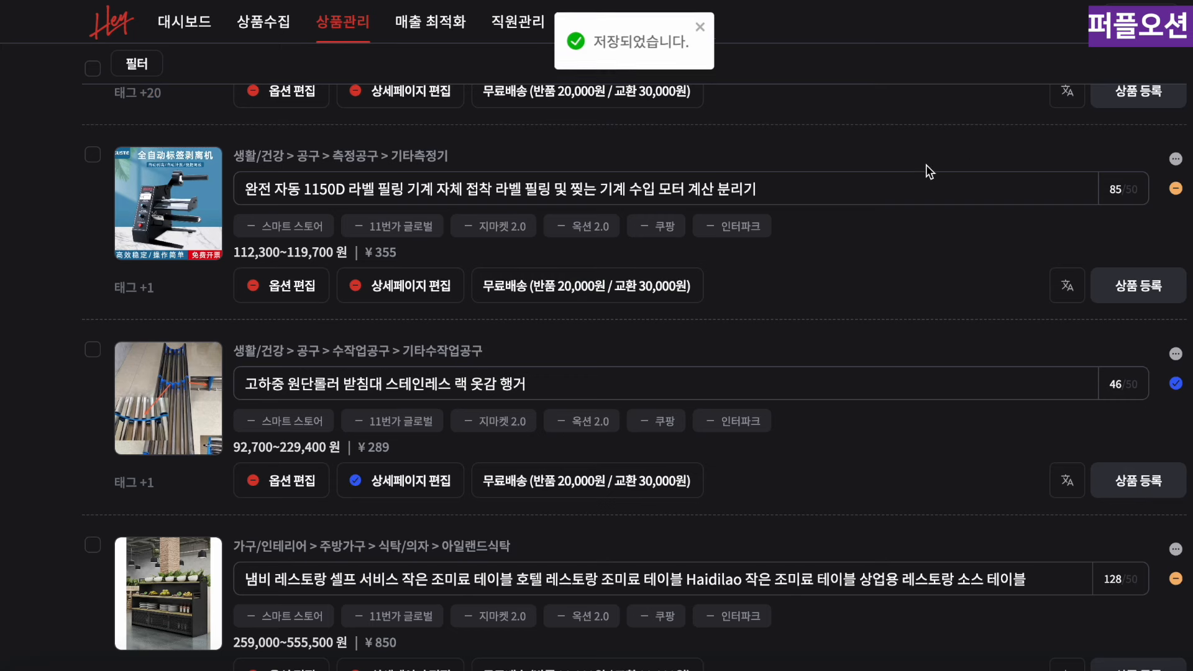
Open the rack product's options and add a forwarding cost of 40000 won to the product prices
{"action": "scroll", "coordinate": [710, 291], "scroll_direction": "down", "scroll_amount": 1}
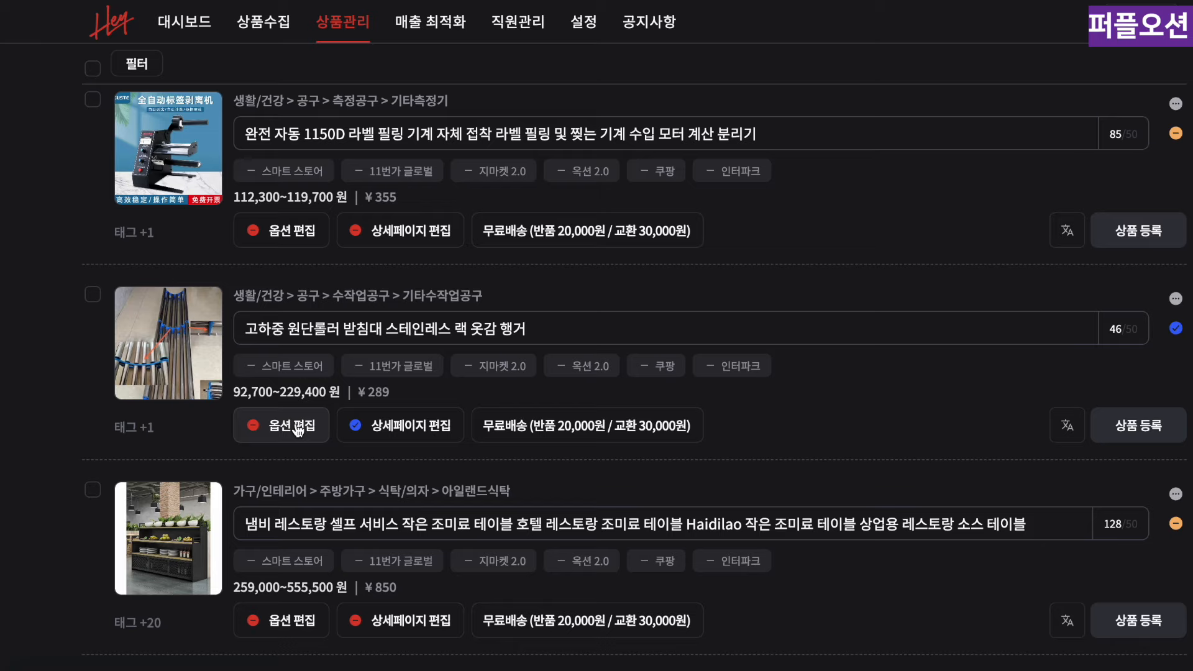
{"action": "left_click", "coordinate": [297, 427]}
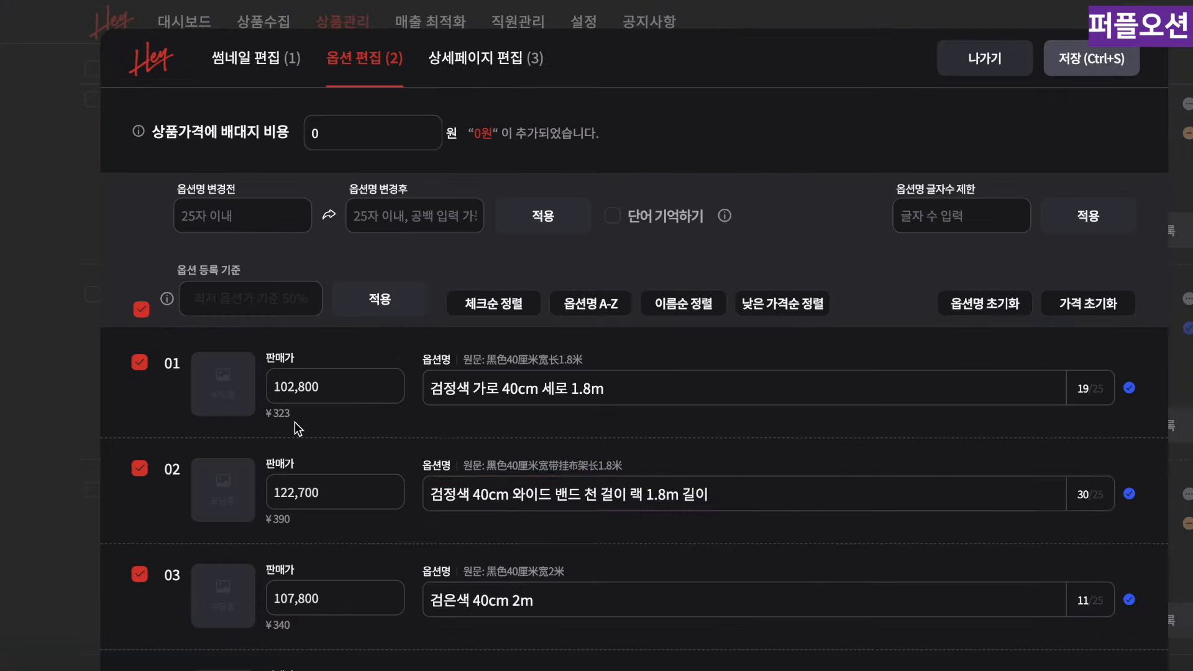
{"action": "scroll", "coordinate": [398, 310], "scroll_direction": "down", "scroll_amount": 1}
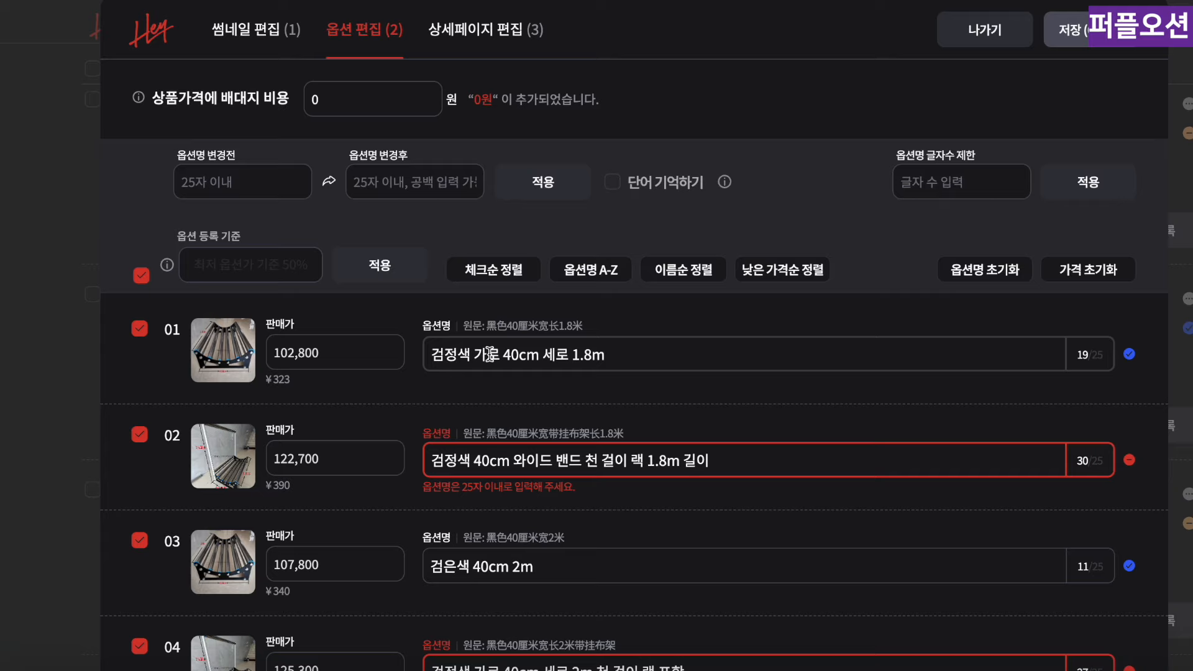
{"action": "left_click", "coordinate": [365, 98]}
{"action": "double_click", "coordinate": [365, 98]}
{"action": "type", "text": "40000"}
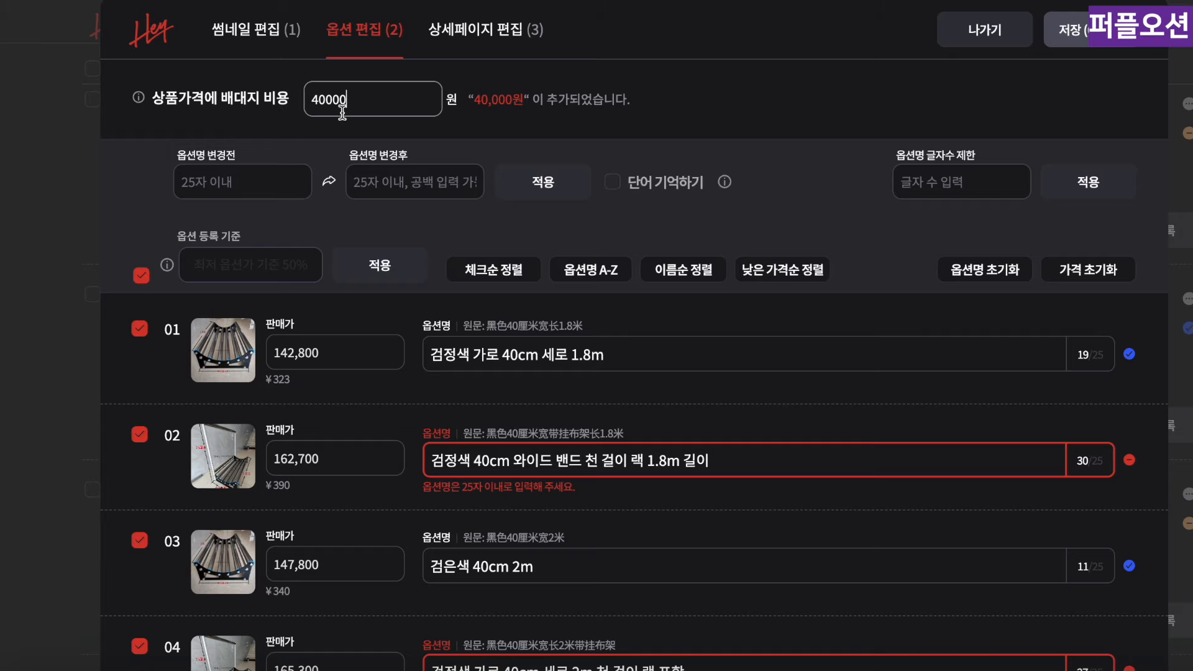
Sort the options from lowest to highest price and check the resulting order
{"action": "scroll", "coordinate": [364, 200], "scroll_direction": "down", "scroll_amount": 2}
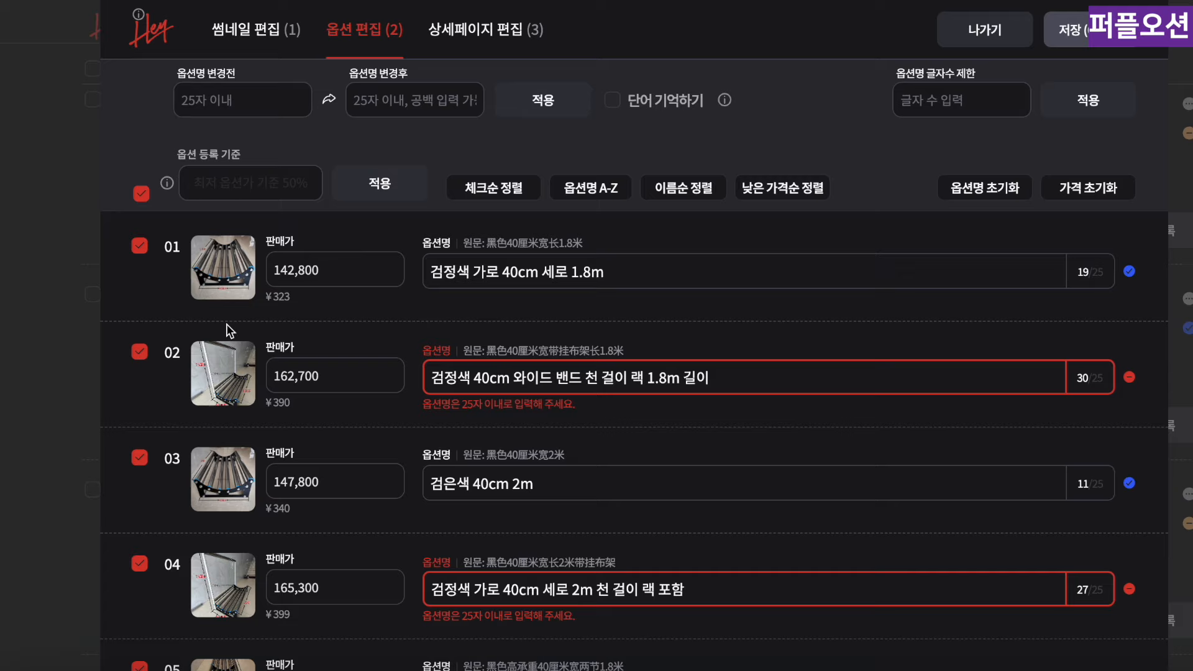
{"action": "left_click", "coordinate": [805, 199]}
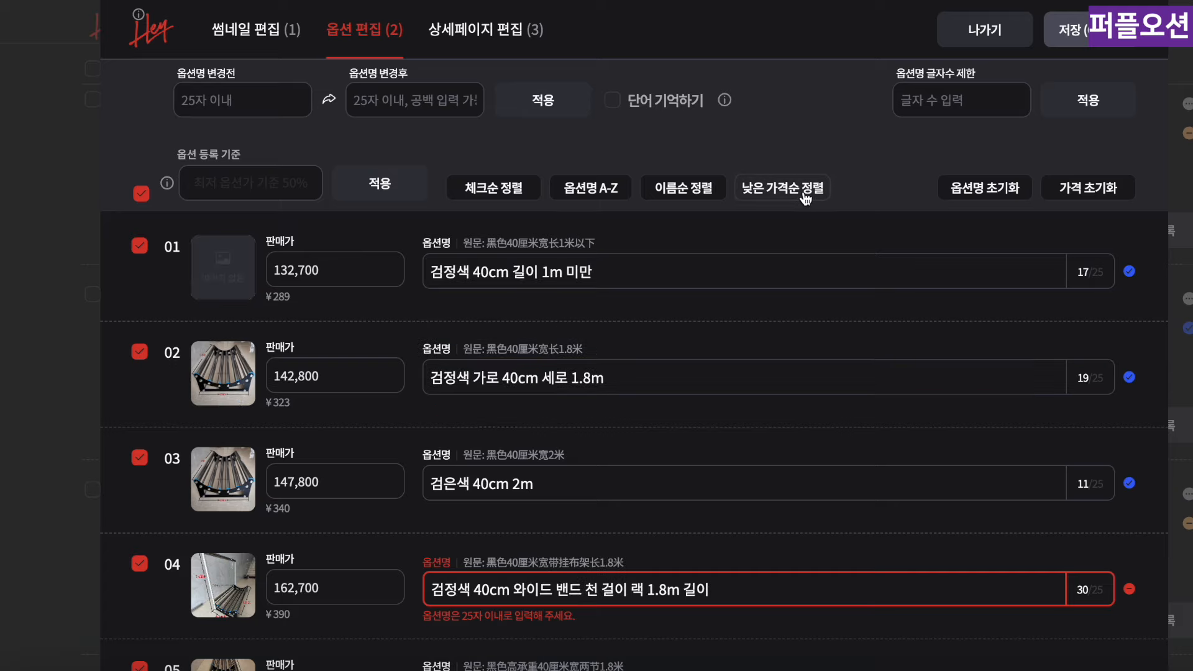
{"action": "scroll", "coordinate": [405, 312], "scroll_direction": "down", "scroll_amount": 1}
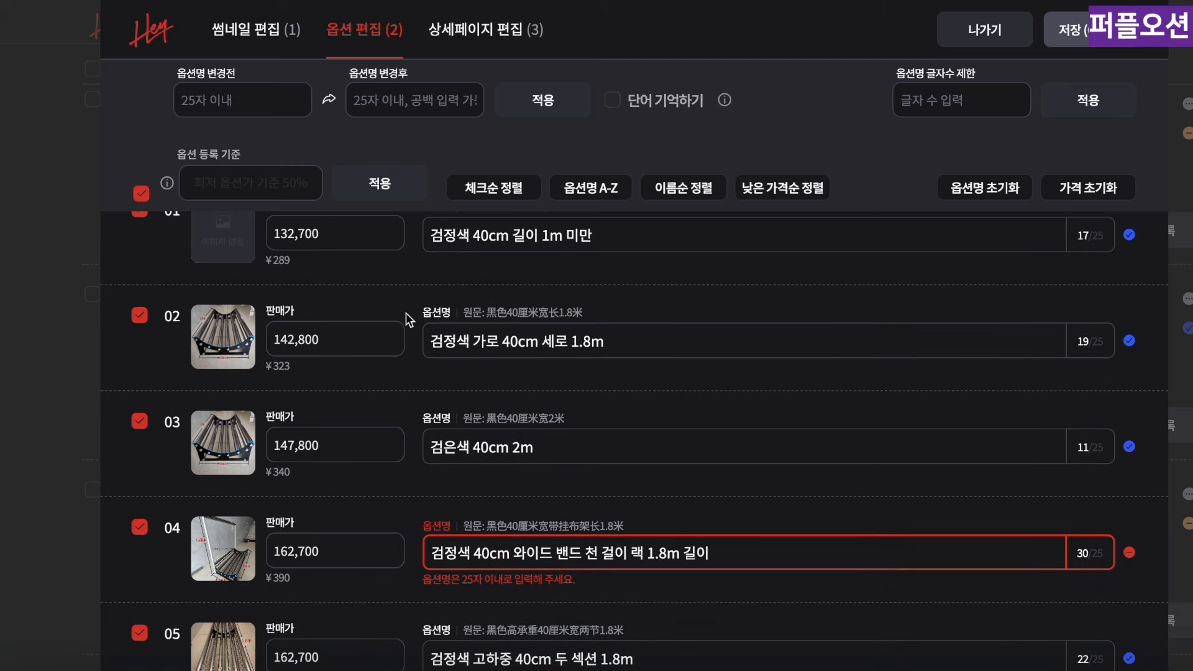
{"action": "scroll", "coordinate": [405, 312], "scroll_direction": "up", "scroll_amount": 1}
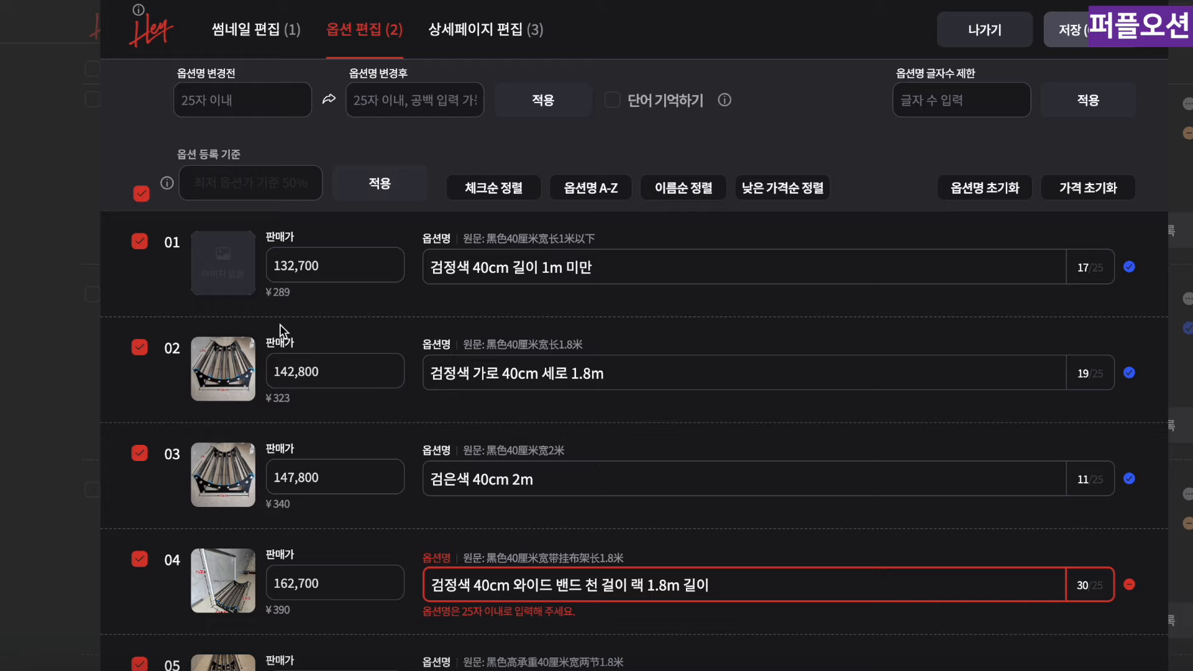
{"action": "scroll", "coordinate": [280, 324], "scroll_direction": "down", "scroll_amount": 1}
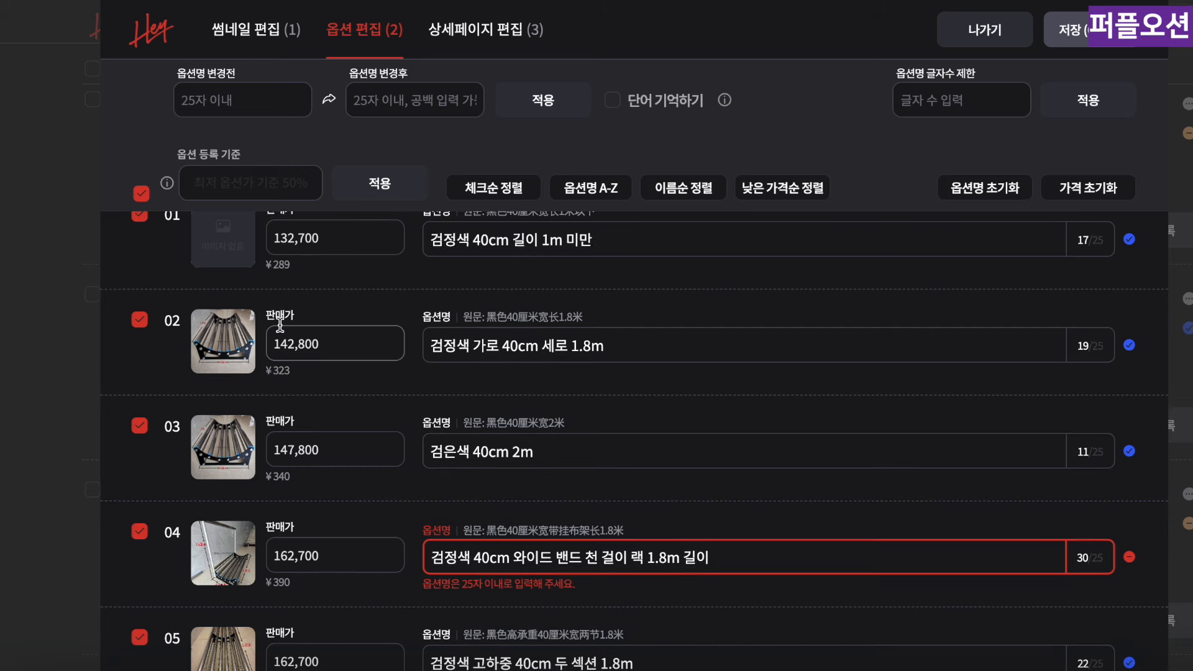
{"action": "scroll", "coordinate": [279, 324], "scroll_direction": "up", "scroll_amount": 1}
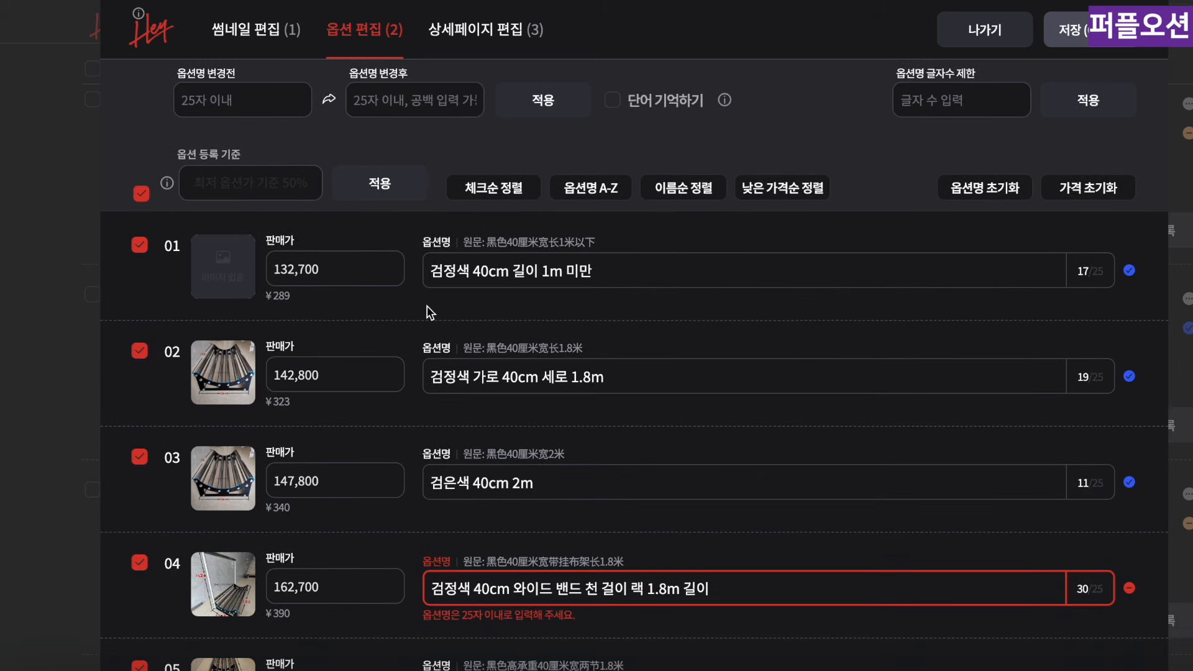
Rename the cheapest option to 검정색 - 40cm 길이 1m
{"action": "left_click", "coordinate": [493, 280]}
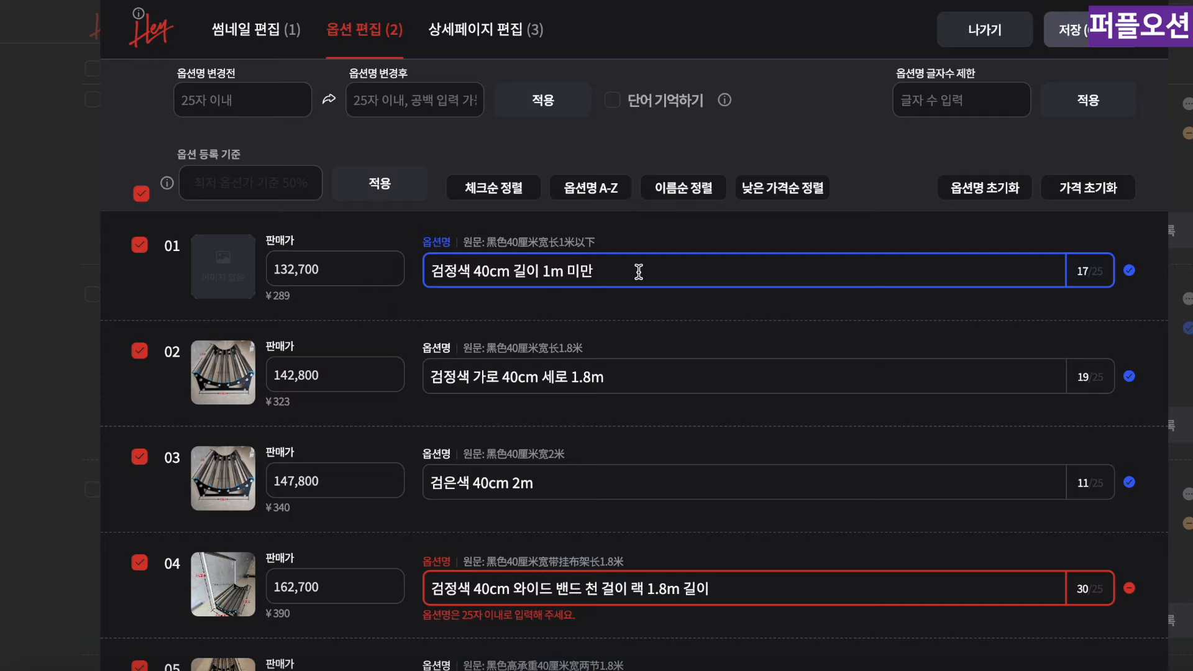
{"action": "left_click", "coordinate": [472, 272]}
{"action": "type", "text": "-"}
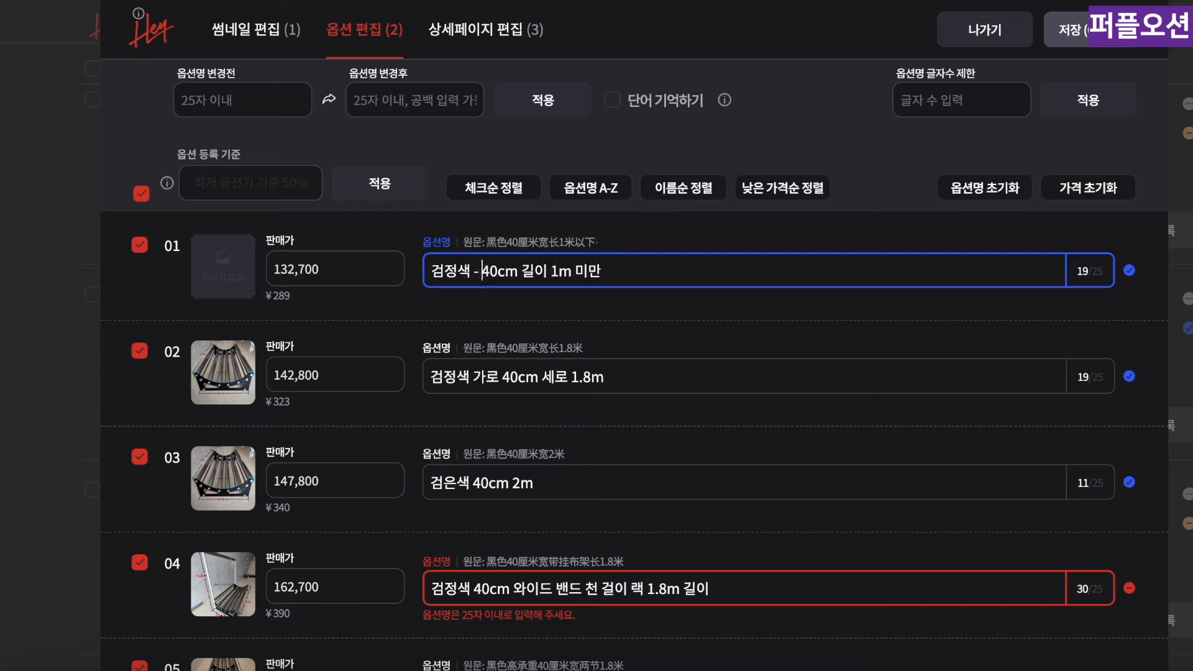
{"action": "left_click_drag", "start_coordinate": [573, 274], "coordinate": [658, 274]}
{"action": "key", "text": "BackSpace"}
Reuse the first option's name for option 02 and change it to 검정색 - 40cm 길이 1.8m
{"action": "key", "text": "ctrl+a"}
{"action": "key", "text": "ctrl+c"}
{"action": "left_click", "coordinate": [477, 378]}
{"action": "key", "text": "ctrl+a"}
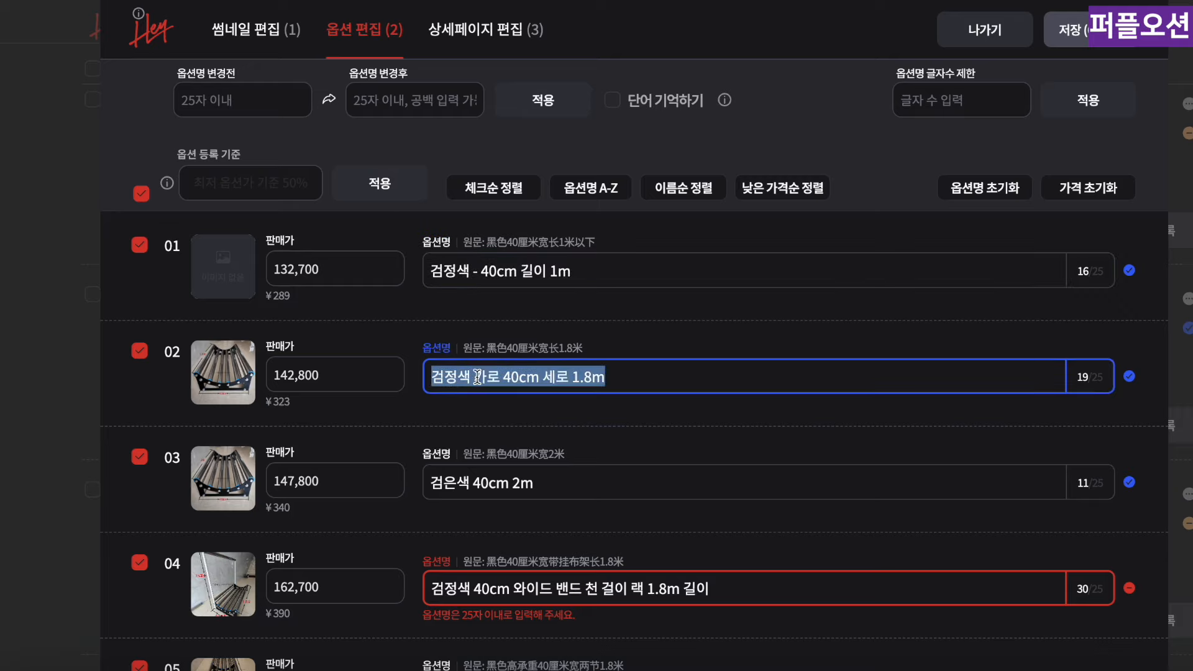
{"action": "key", "text": "ctrl+v"}
{"action": "left_click", "coordinate": [559, 377]}
{"action": "type", "text": ".8"}
Reuse option 02's name for option 03 and change it to 검정색 - 40cm 길이 2m
{"action": "key", "text": "ctrl+a"}
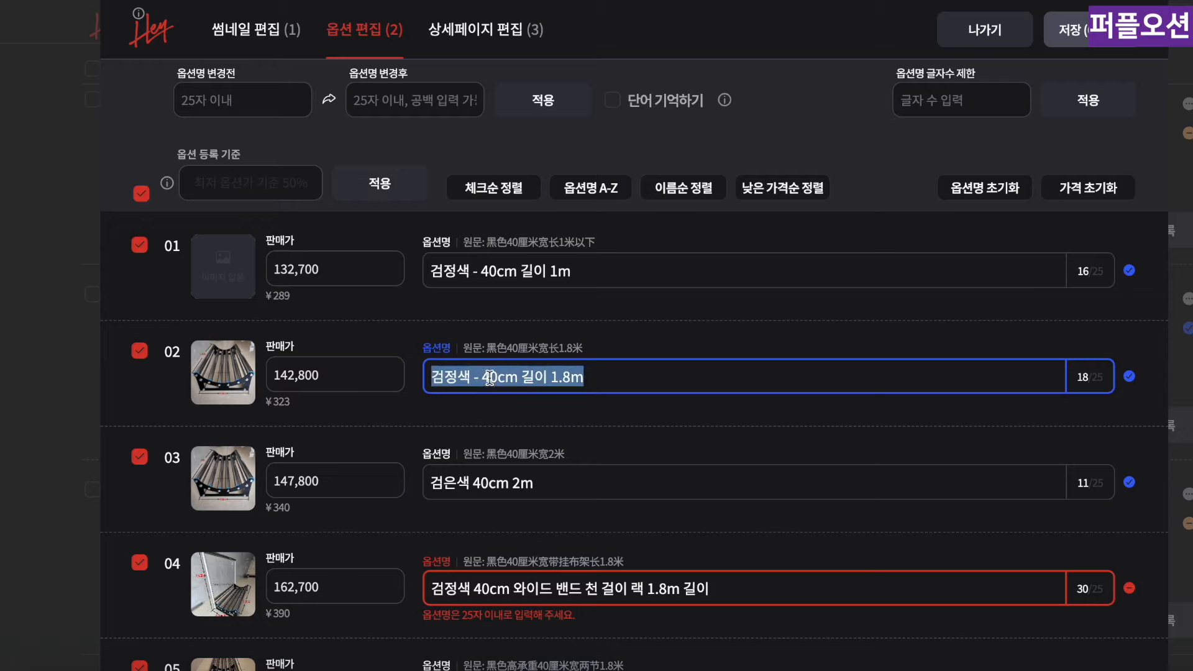
{"action": "key", "text": "ctrl+c"}
{"action": "left_click", "coordinate": [467, 488]}
{"action": "key", "text": "ctrl+a"}
{"action": "key", "text": "ctrl+v"}
{"action": "left_click", "coordinate": [568, 486]}
{"action": "key", "text": "BackSpace"}
{"action": "key", "text": "BackSpace"}
{"action": "key", "text": "BackSpace"}
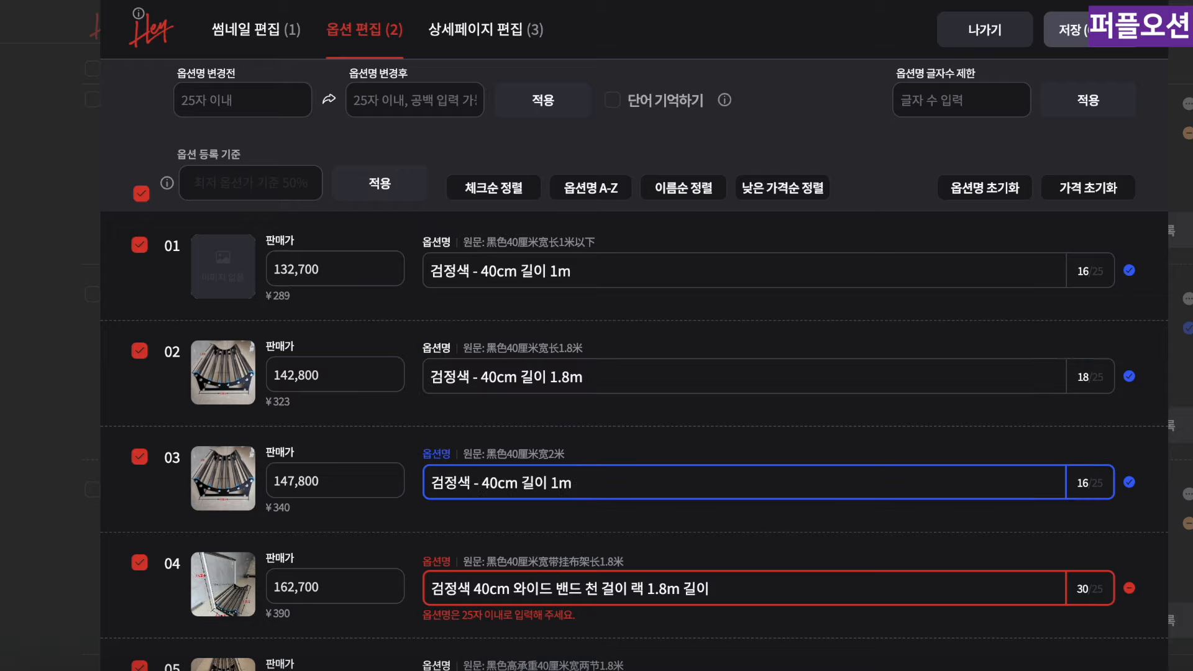
{"action": "type", "text": "2"}
Rename option 04, the 1.8 m version with the cloth hanging rack, to 검정색 - 40cm 길이 1.8m + 랙
{"action": "scroll", "coordinate": [435, 445], "scroll_direction": "down", "scroll_amount": 1}
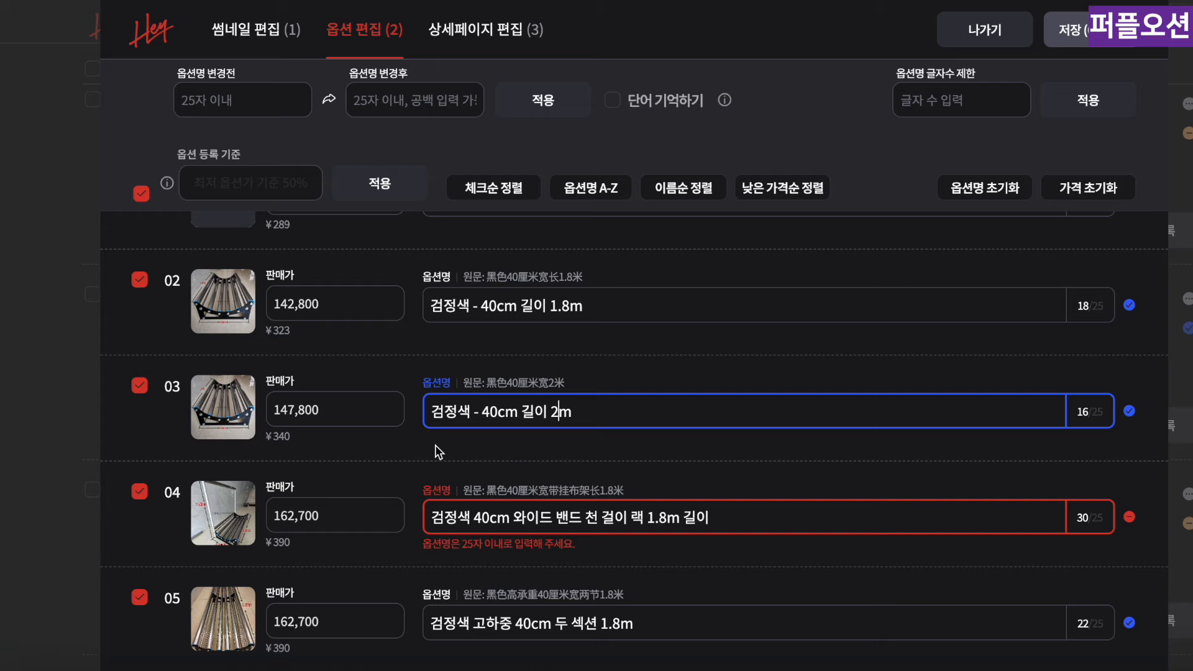
{"action": "scroll", "coordinate": [435, 445], "scroll_direction": "down", "scroll_amount": 1}
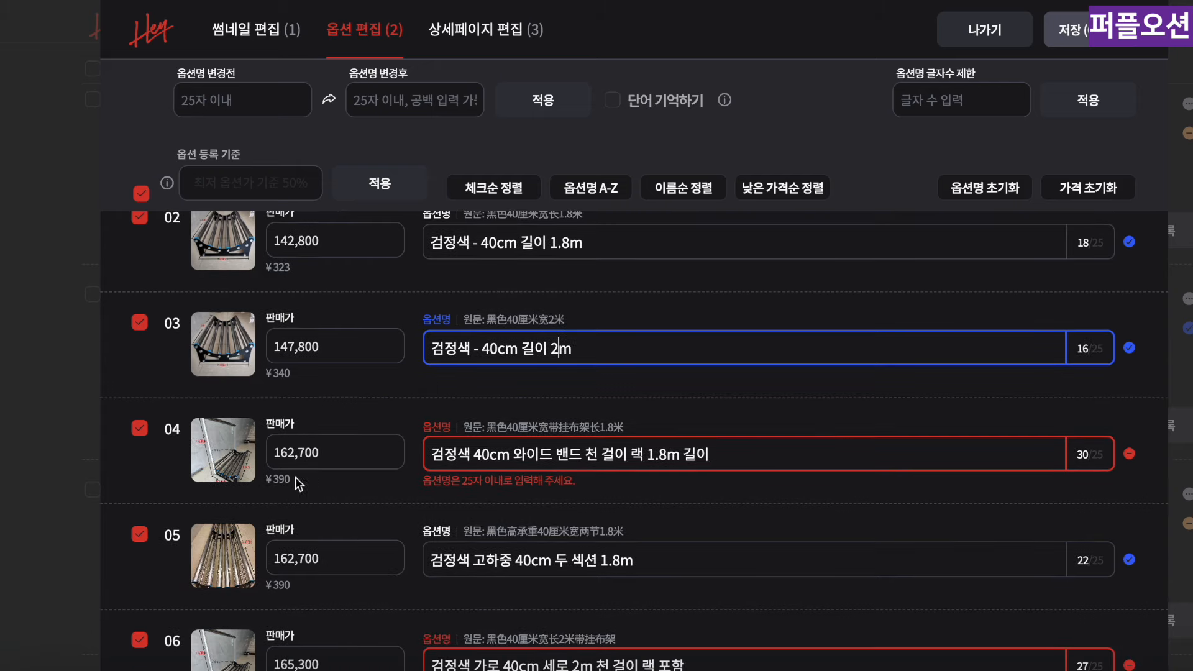
{"action": "mouse_move", "coordinate": [217, 463]}
{"action": "triple_click", "coordinate": [548, 242]}
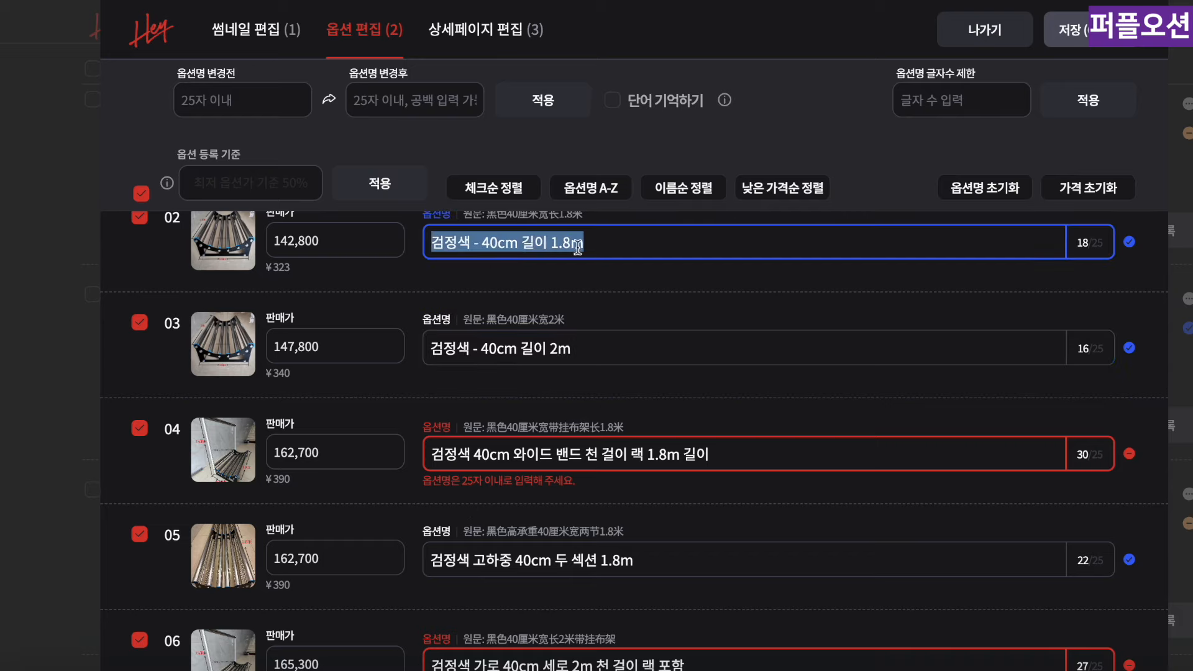
{"action": "triple_click", "coordinate": [483, 451]}
{"action": "key", "text": "ctrl+v"}
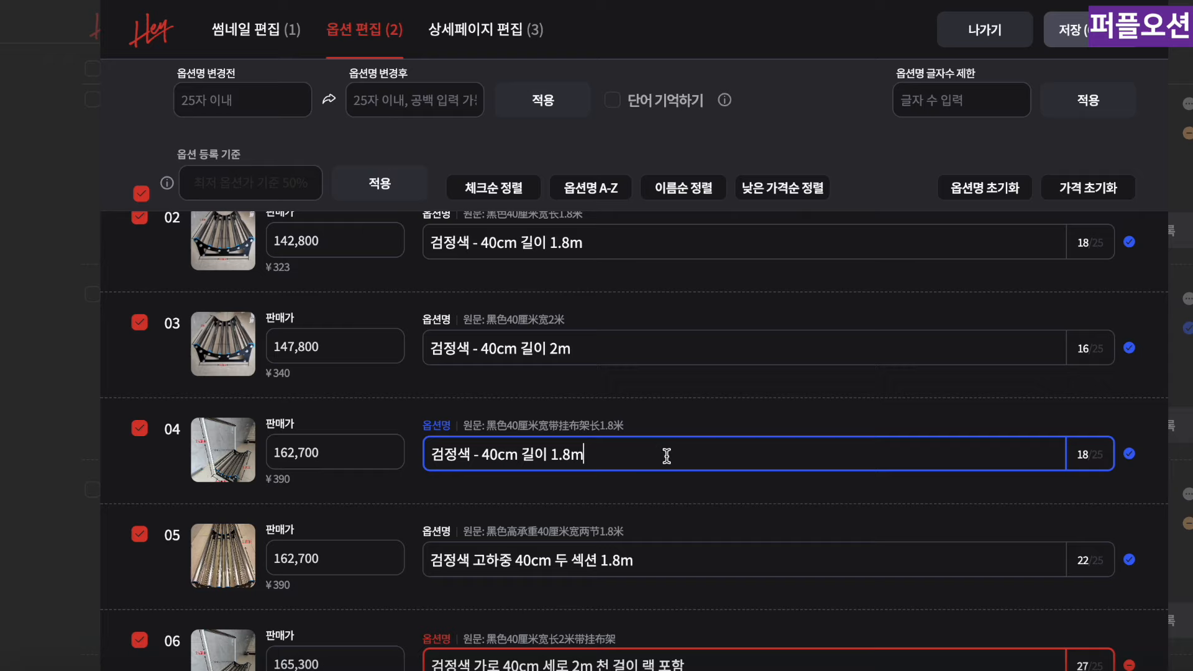
{"action": "type", "text": "+ 랙"}
{"action": "scroll", "coordinate": [256, 523], "scroll_direction": "down", "scroll_amount": 3}
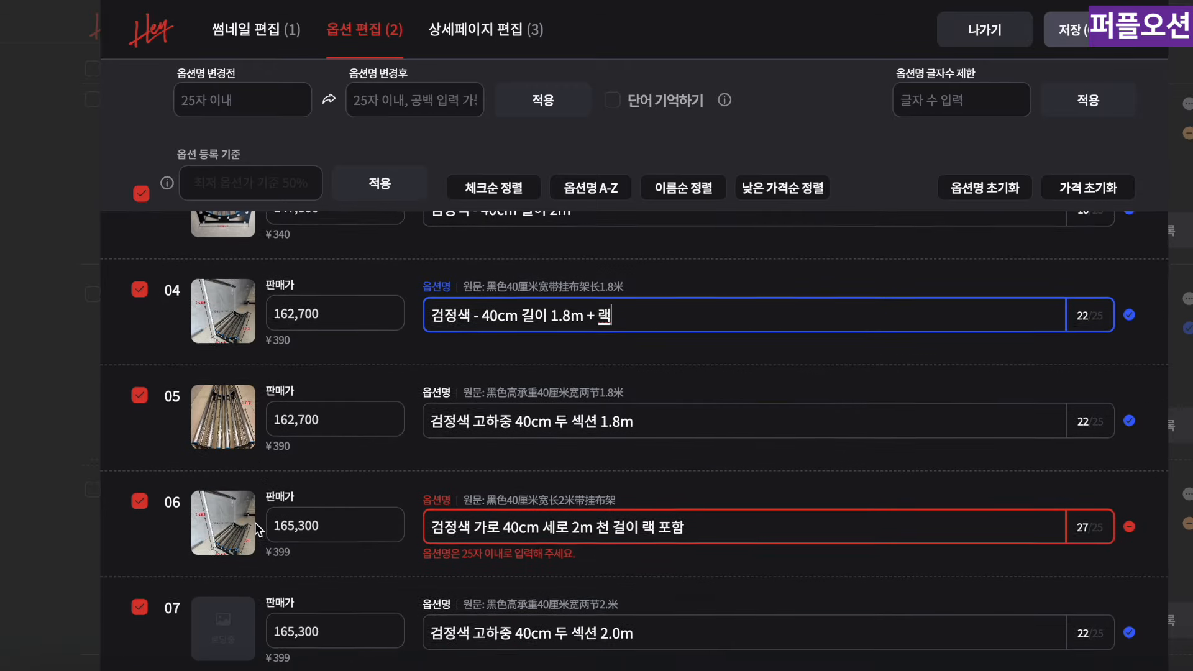
Keep only options 01 to 03 selected for the fabric roller product and save the option edits
{"action": "scroll", "coordinate": [254, 526], "scroll_direction": "down", "scroll_amount": 1}
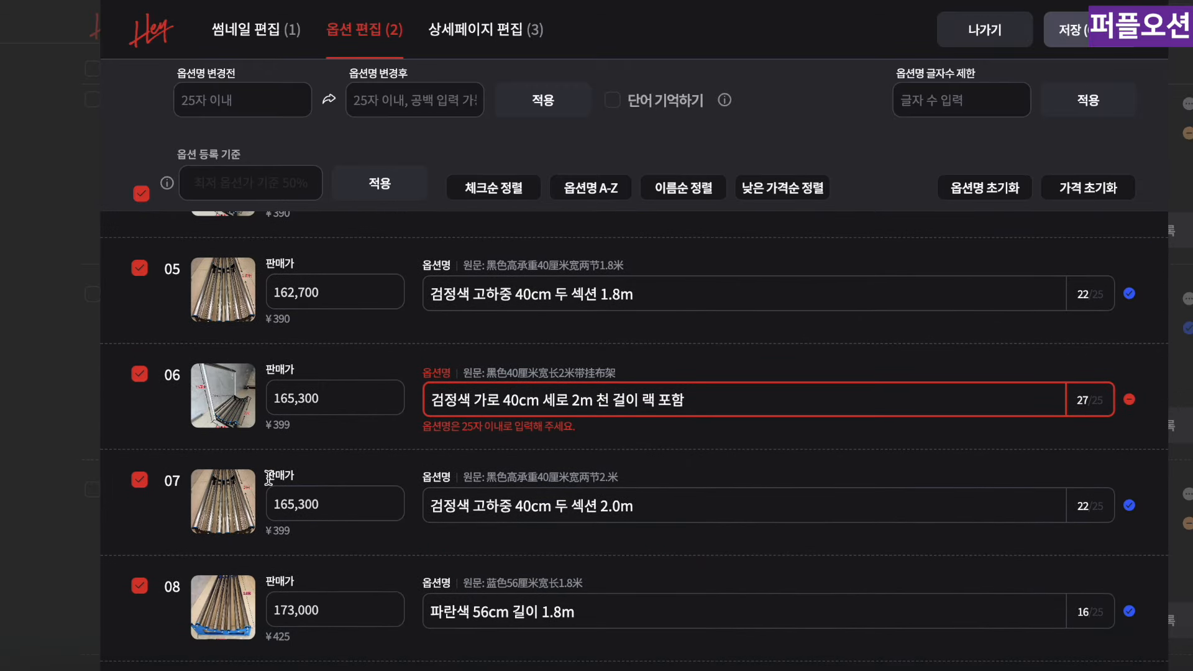
{"action": "scroll", "coordinate": [268, 478], "scroll_direction": "up", "scroll_amount": 5}
{"action": "scroll", "coordinate": [264, 472], "scroll_direction": "down", "scroll_amount": 5}
{"action": "scroll", "coordinate": [264, 471], "scroll_direction": "up", "scroll_amount": 5}
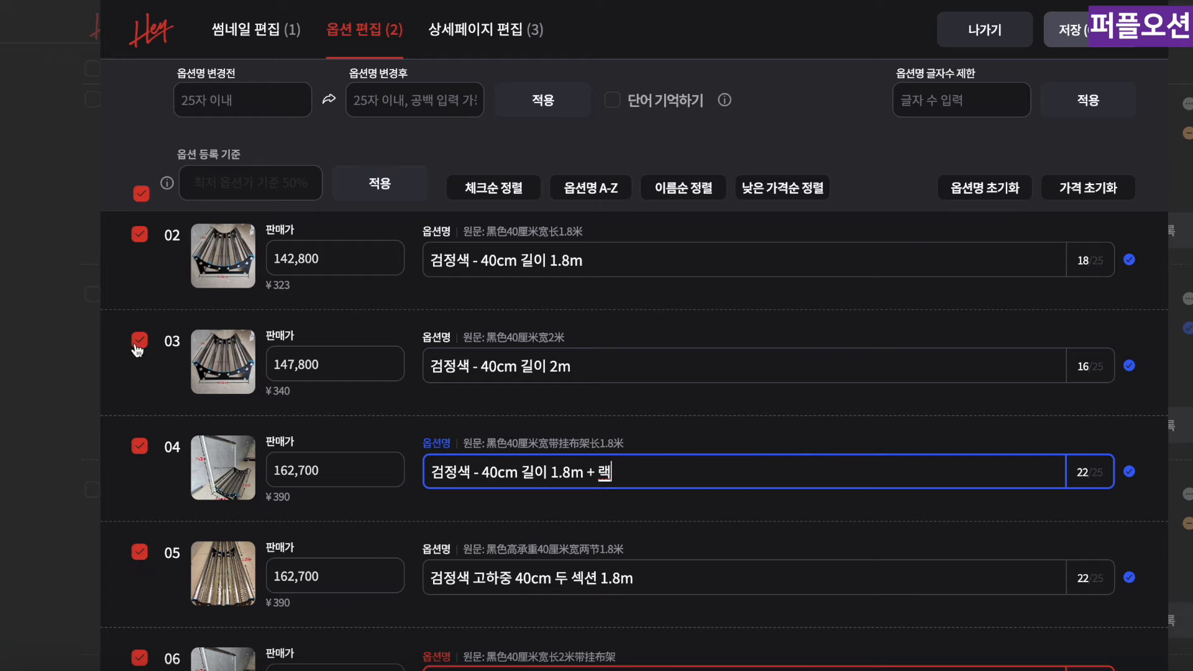
{"action": "left_click", "coordinate": [139, 193]}
{"action": "scroll", "coordinate": [143, 261], "scroll_direction": "up", "scroll_amount": 3}
{"action": "left_click", "coordinate": [140, 261]}
{"action": "left_click", "coordinate": [140, 367]}
{"action": "left_click", "coordinate": [141, 472]}
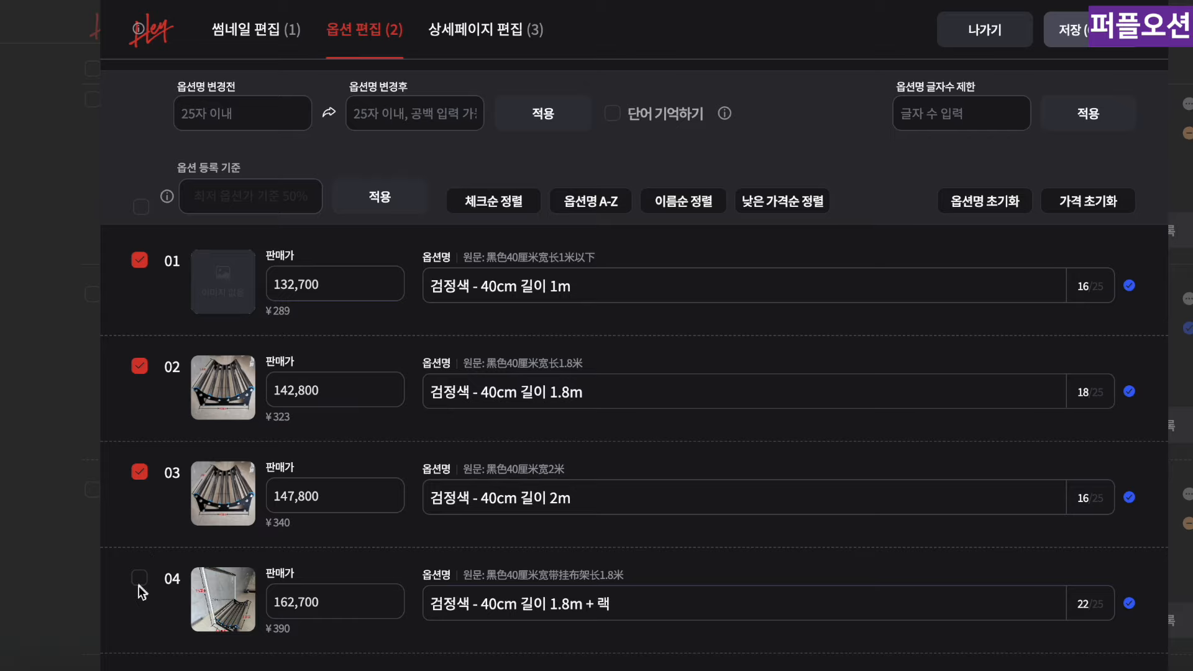
{"action": "scroll", "coordinate": [364, 439], "scroll_direction": "up", "scroll_amount": 3}
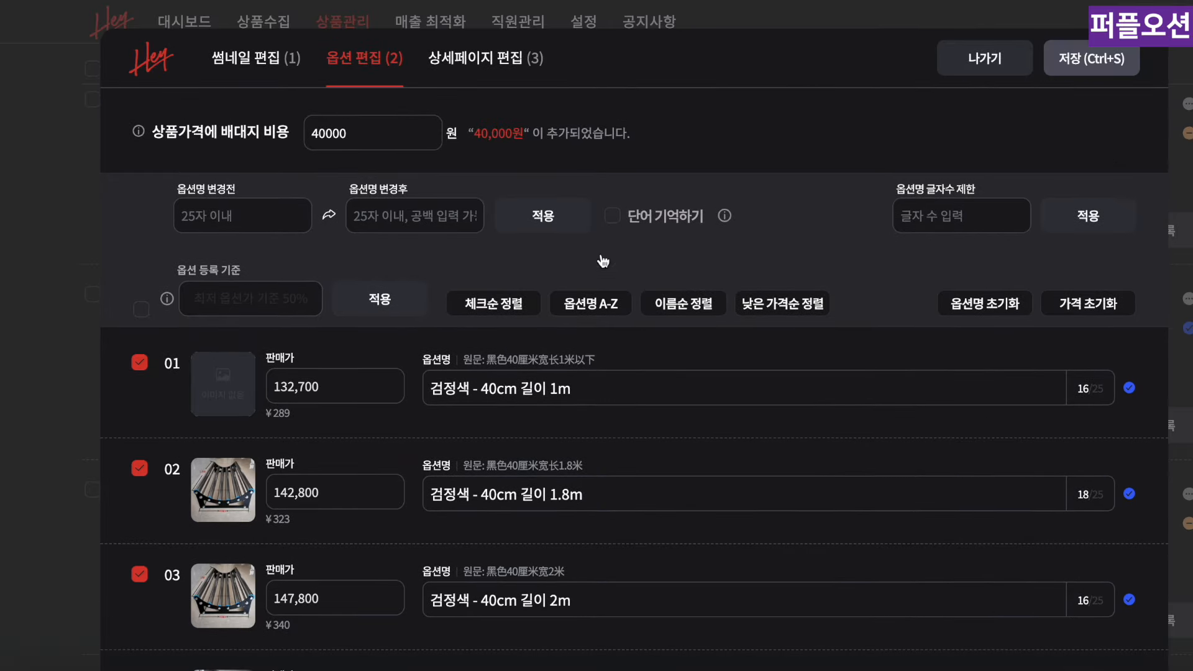
{"action": "key", "text": "ctrl+s"}
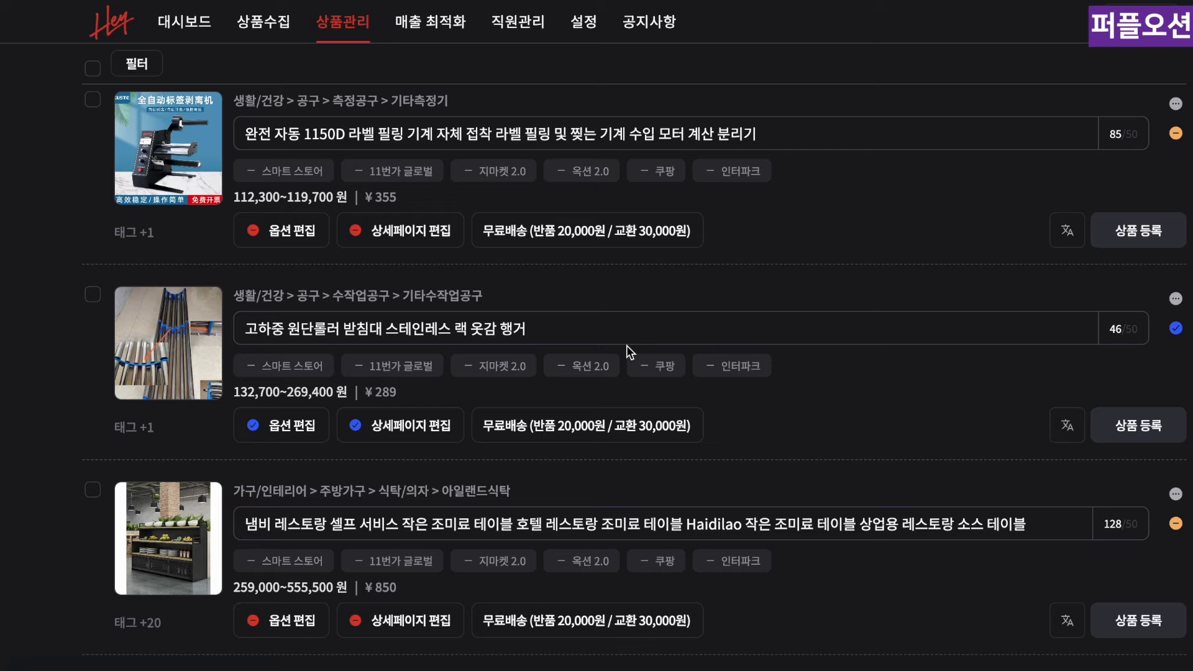
Register the fabric roller stand product on all available marketplaces
{"action": "left_click", "coordinate": [1121, 427]}
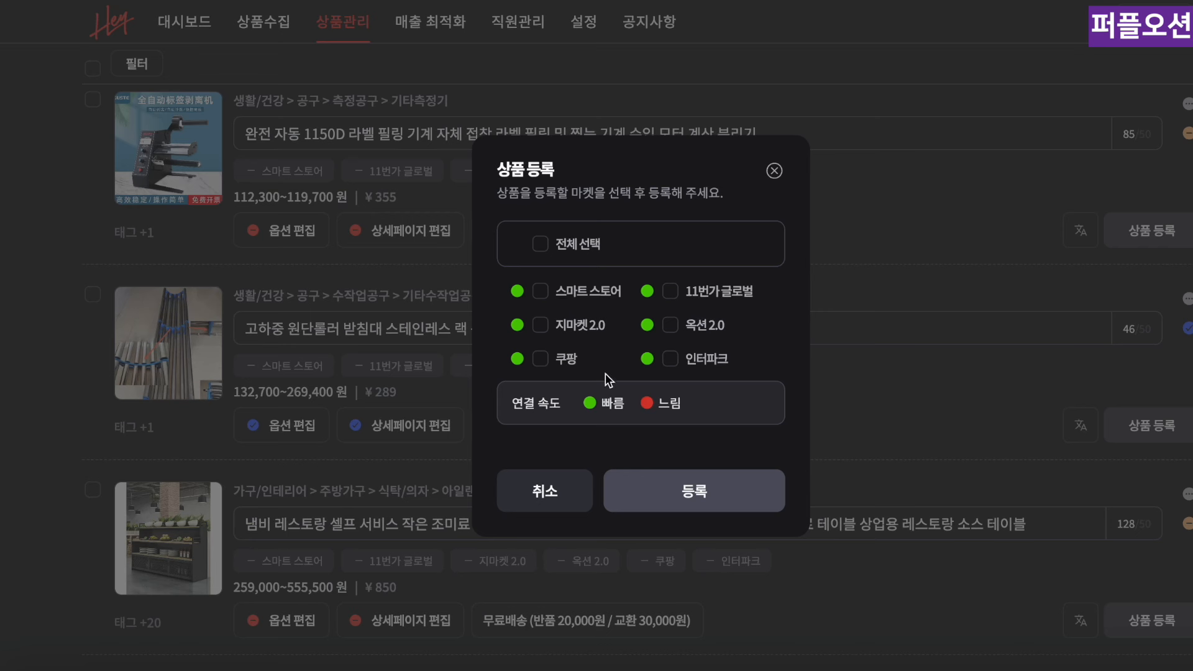
{"action": "left_click", "coordinate": [564, 247]}
{"action": "left_click", "coordinate": [681, 506]}
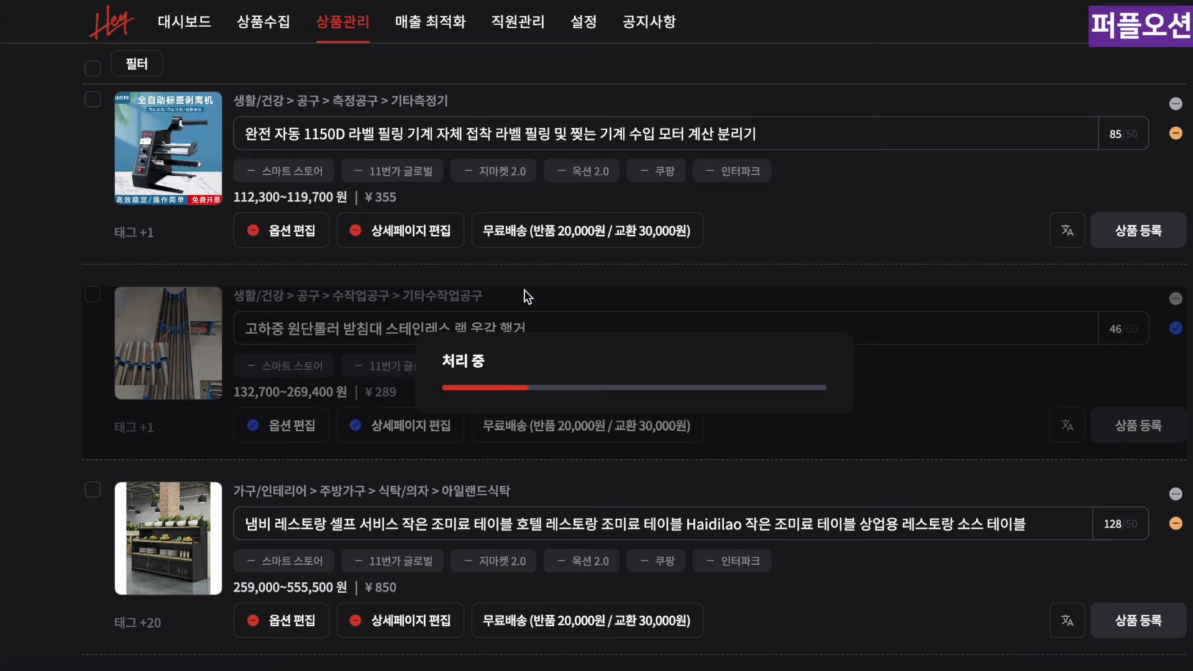
Replace the label-peeling machine's product name with 자동 라벨분리기
{"action": "scroll", "coordinate": [345, 298], "scroll_direction": "up", "scroll_amount": 2}
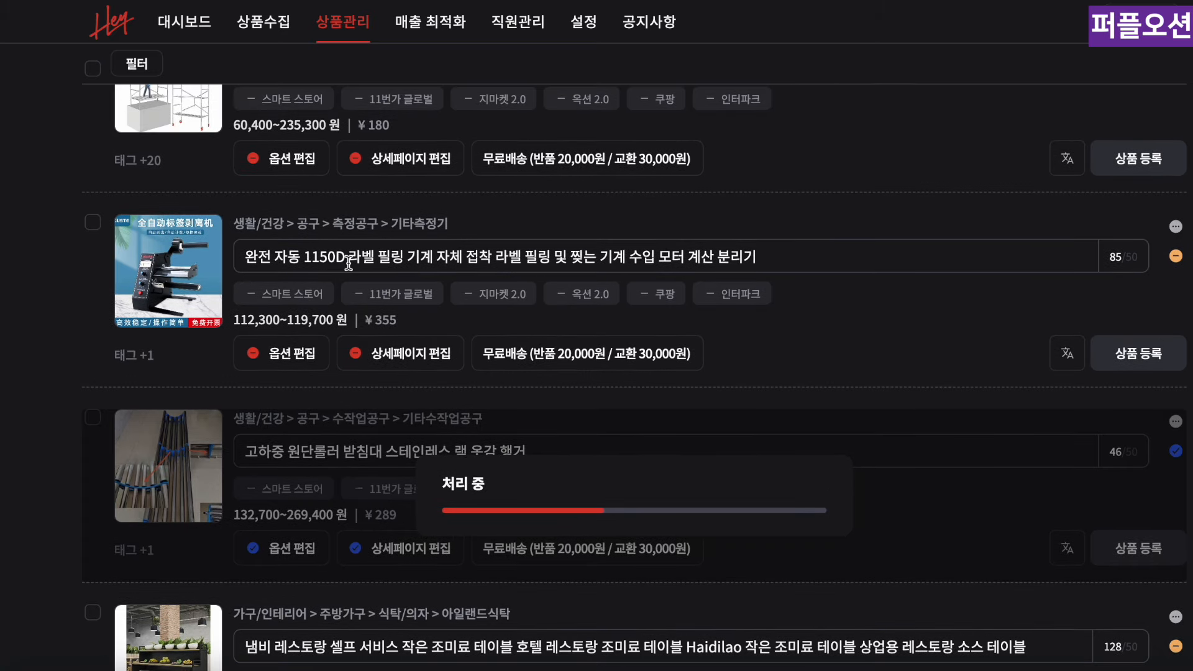
{"action": "left_click", "coordinate": [347, 258]}
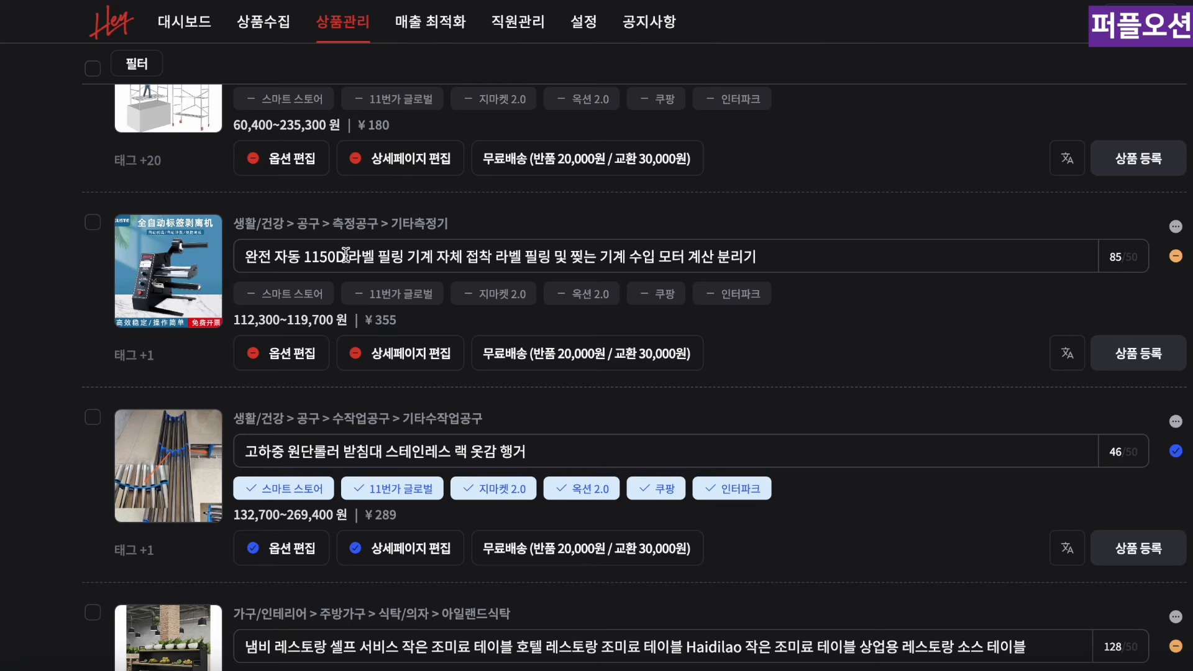
{"action": "scroll", "coordinate": [346, 255], "scroll_direction": "up", "scroll_amount": 1}
{"action": "scroll", "coordinate": [345, 255], "scroll_direction": "up", "scroll_amount": 1}
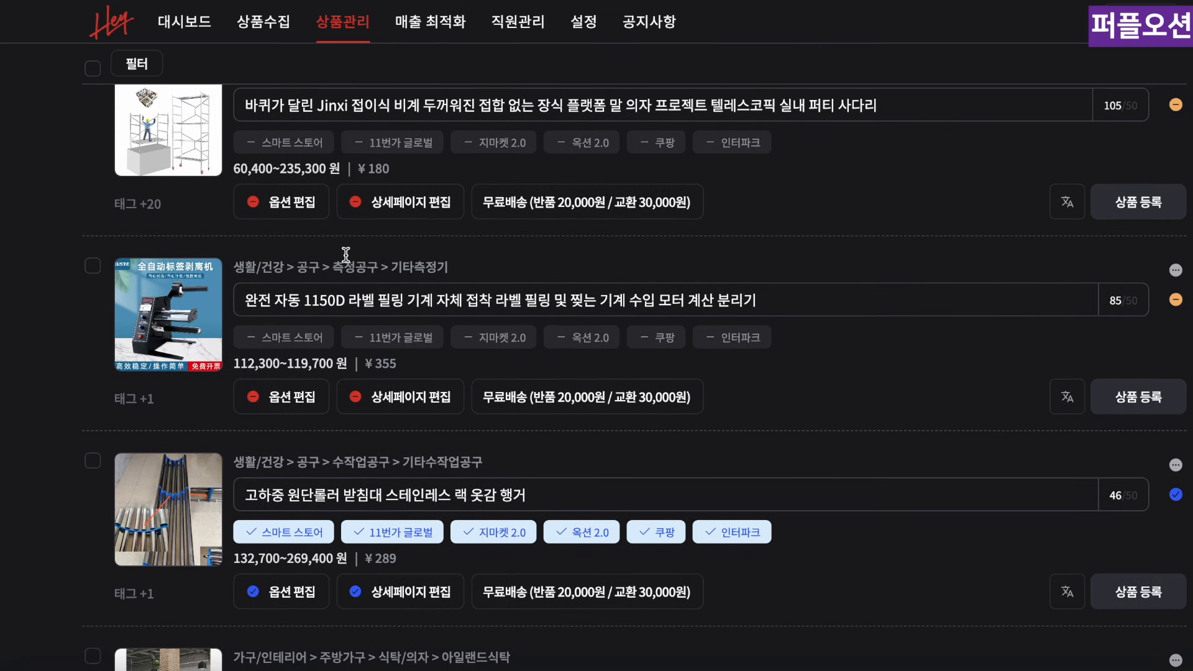
{"action": "left_click", "coordinate": [279, 294]}
{"action": "key", "text": "BackSpace"}
{"action": "key", "text": "BackSpace"}
{"action": "key", "text": "BackSpace"}
{"action": "left_click", "coordinate": [273, 300]}
{"action": "type", "text": "라벨분"}
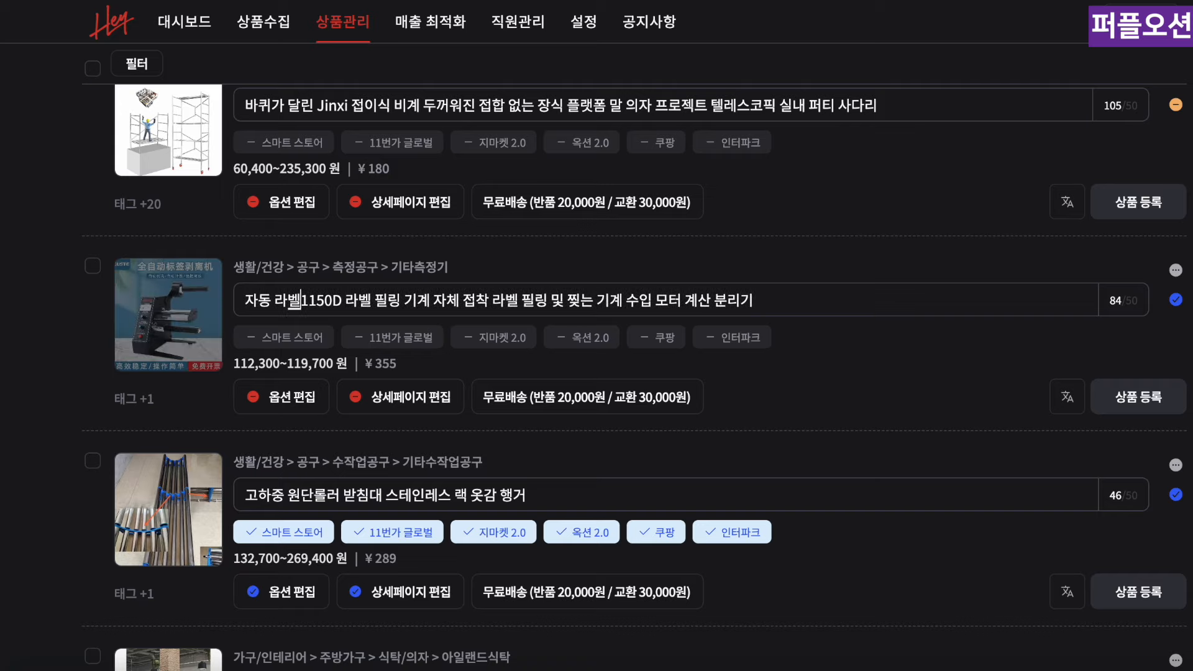
{"action": "type", "text": "리기"}
{"action": "key", "text": "shift+End"}
{"action": "key", "text": "BackSpace"}
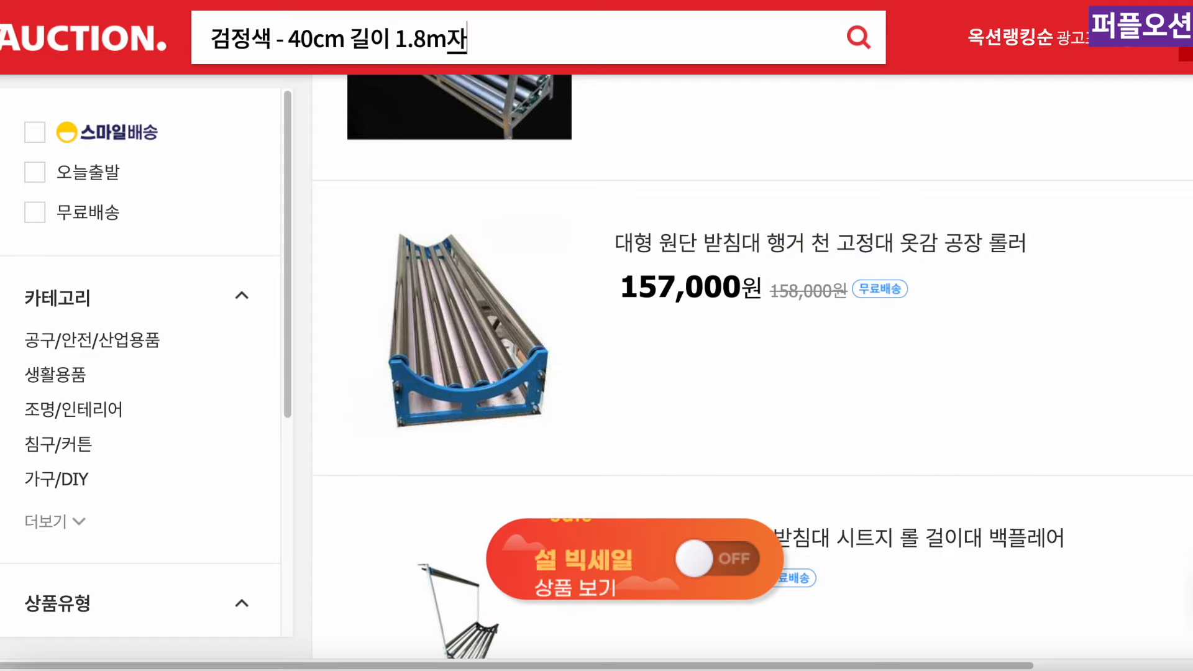
Switch to Auction and search for 자동 라벨분리기, then review the titles of similar listings
{"action": "key", "text": "ctrl+a"}
{"action": "type", "text": "자동 라"}
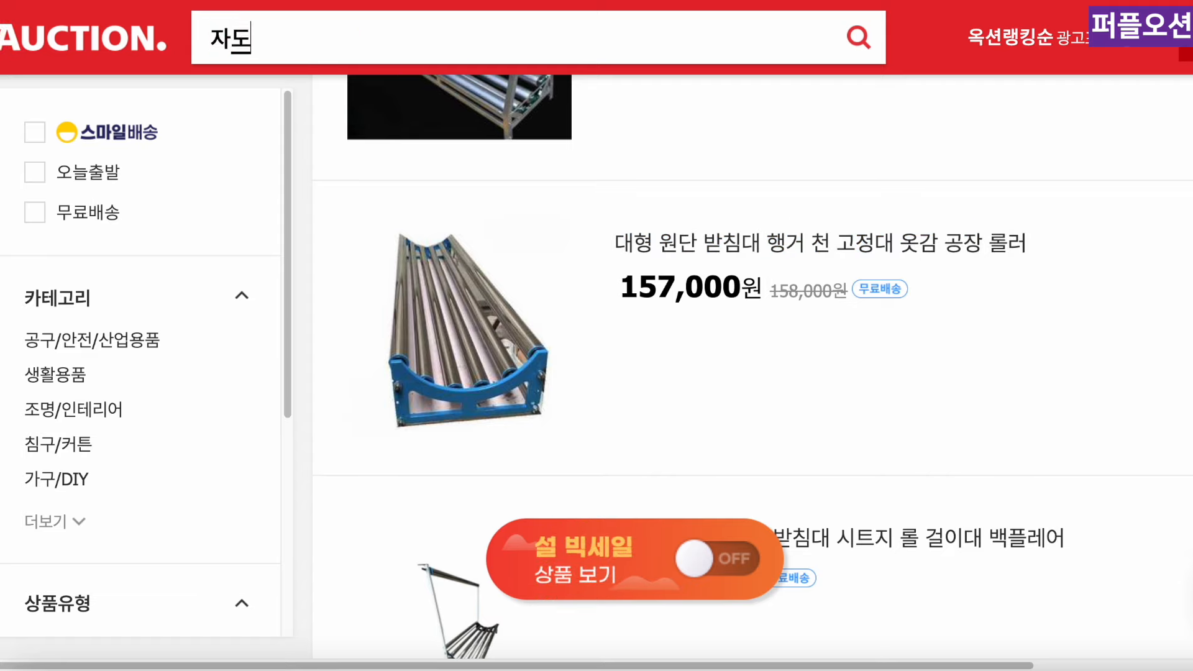
{"action": "type", "text": "벨분리기"}
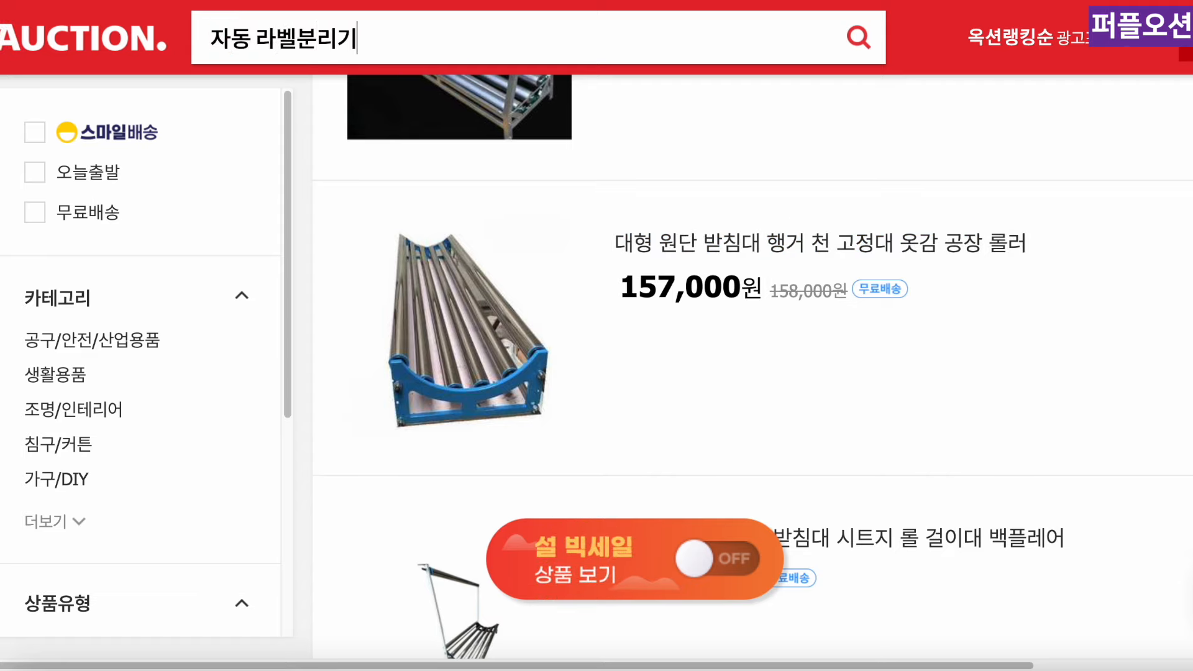
{"action": "key", "text": "Return"}
{"action": "scroll", "coordinate": [661, 336], "scroll_direction": "down", "scroll_amount": 5}
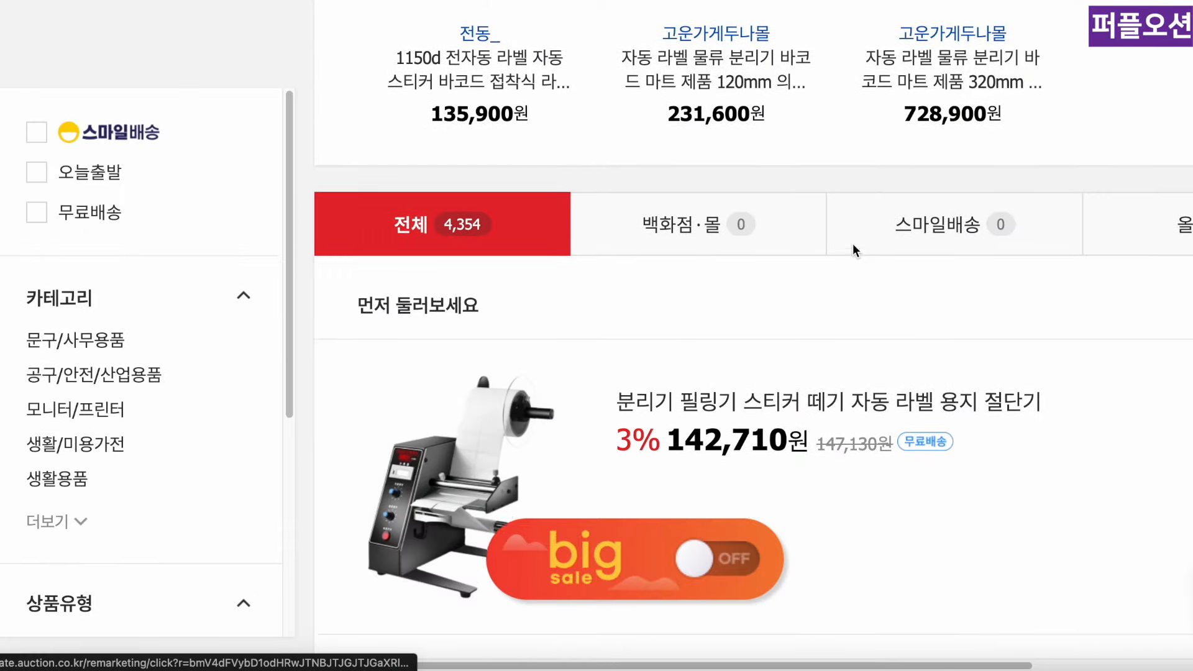
{"action": "scroll", "coordinate": [745, 380], "scroll_direction": "down", "scroll_amount": 9}
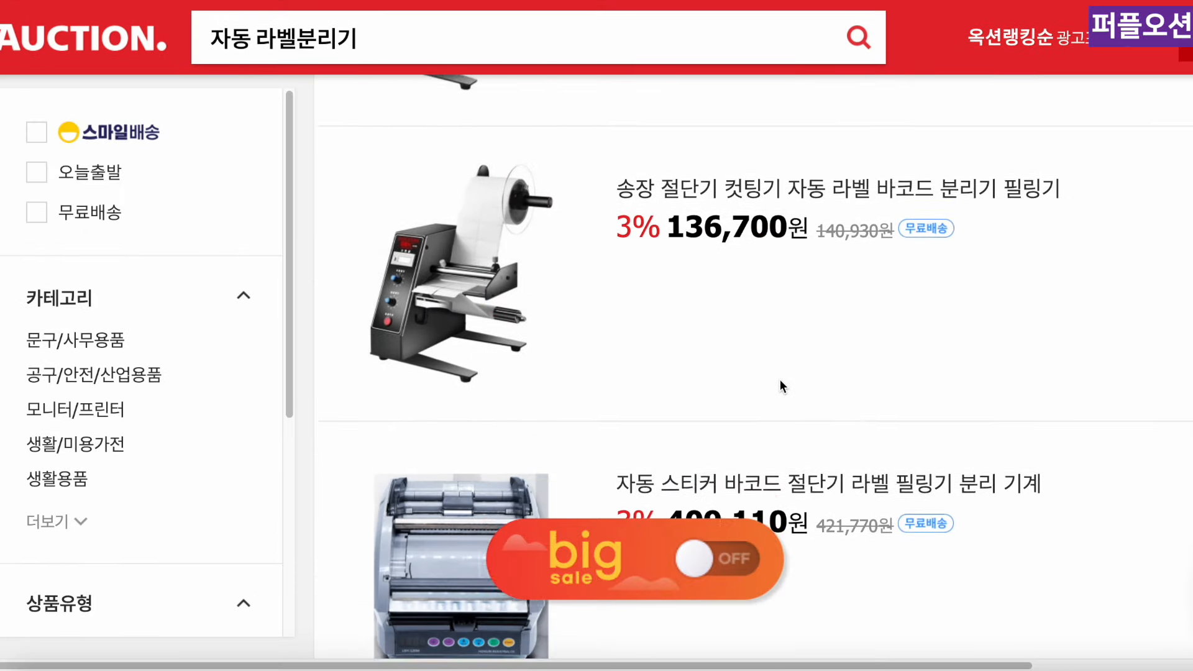
{"action": "scroll", "coordinate": [780, 386], "scroll_direction": "up", "scroll_amount": 9}
{"action": "scroll", "coordinate": [709, 379], "scroll_direction": "down", "scroll_amount": 4}
Copy the first Auction listing's title, append it to the label machine's product name in Hey and remove the extra spacing
{"action": "left_click_drag", "start_coordinate": [612, 166], "coordinate": [1060, 163]}
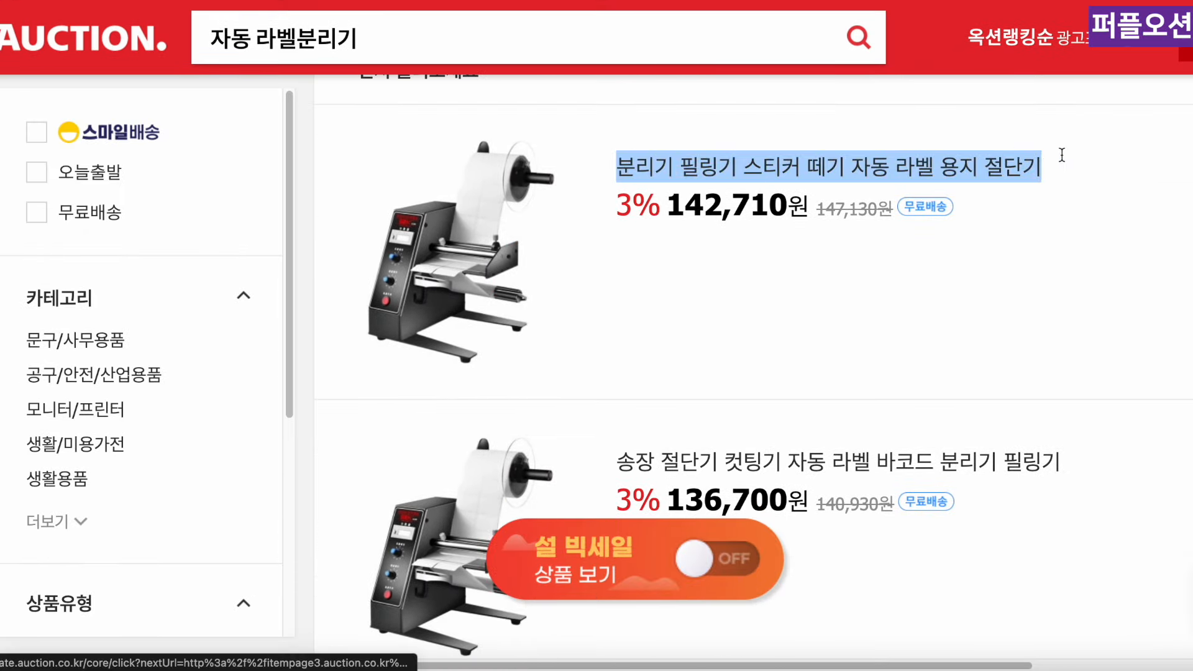
{"action": "key", "text": "super+c"}
{"action": "key", "text": "ctrl+Right"}
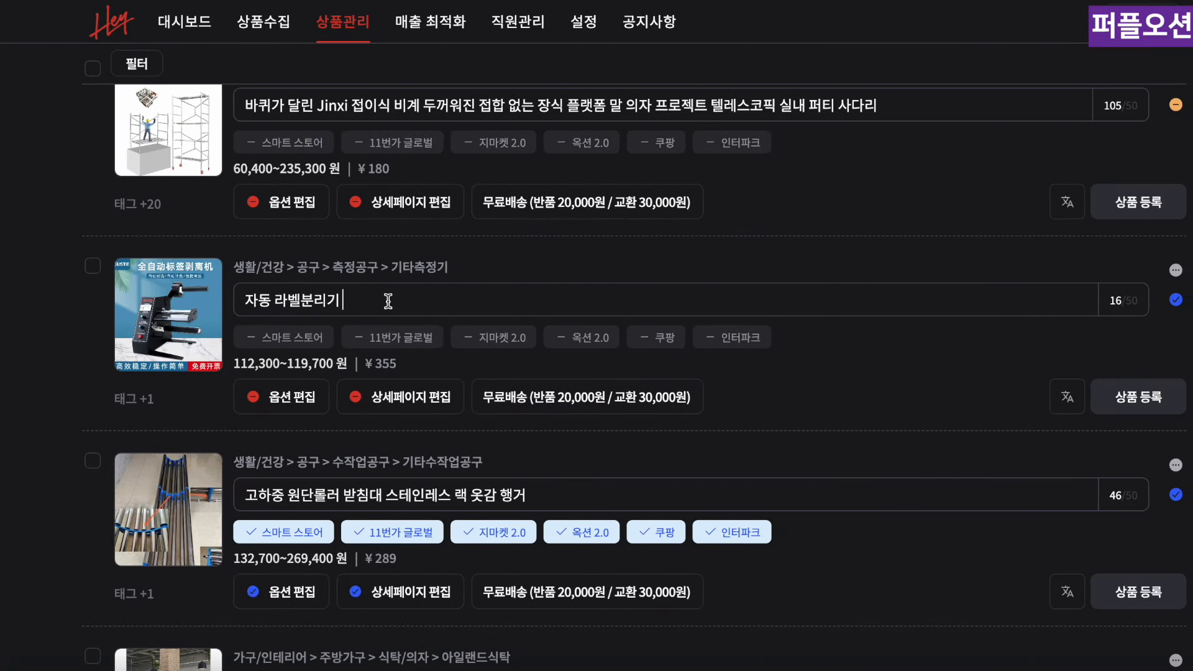
{"action": "left_click", "coordinate": [387, 302]}
{"action": "key", "text": "super+v"}
{"action": "left_click_drag", "start_coordinate": [341, 301], "coordinate": [383, 302]}
{"action": "key", "text": "BackSpace"}
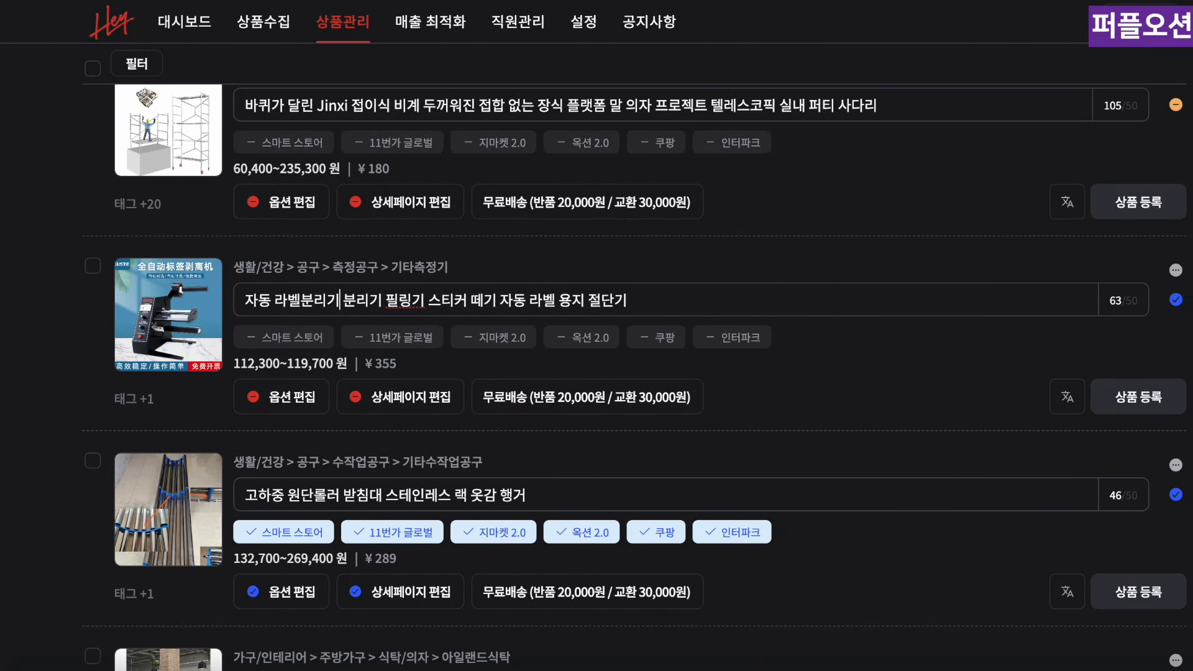
Trim the pasted title in the product name so that it ends after 분리기 필링기
{"action": "key", "text": "Right"}
{"action": "key", "text": "Right"}
{"action": "key", "text": "Right"}
{"action": "key", "text": "Right"}
{"action": "key", "text": "Right"}
{"action": "key", "text": "Right"}
{"action": "key", "text": "Right"}
{"action": "key", "text": "shift+End"}
{"action": "key", "text": "BackSpace"}
Check the next Auction listing's title, return to Hey and append 송장 컷팅기 절단기 to the product name
{"action": "key", "text": "ctrl+Left"}
{"action": "scroll", "coordinate": [897, 311], "scroll_direction": "down", "scroll_amount": 3}
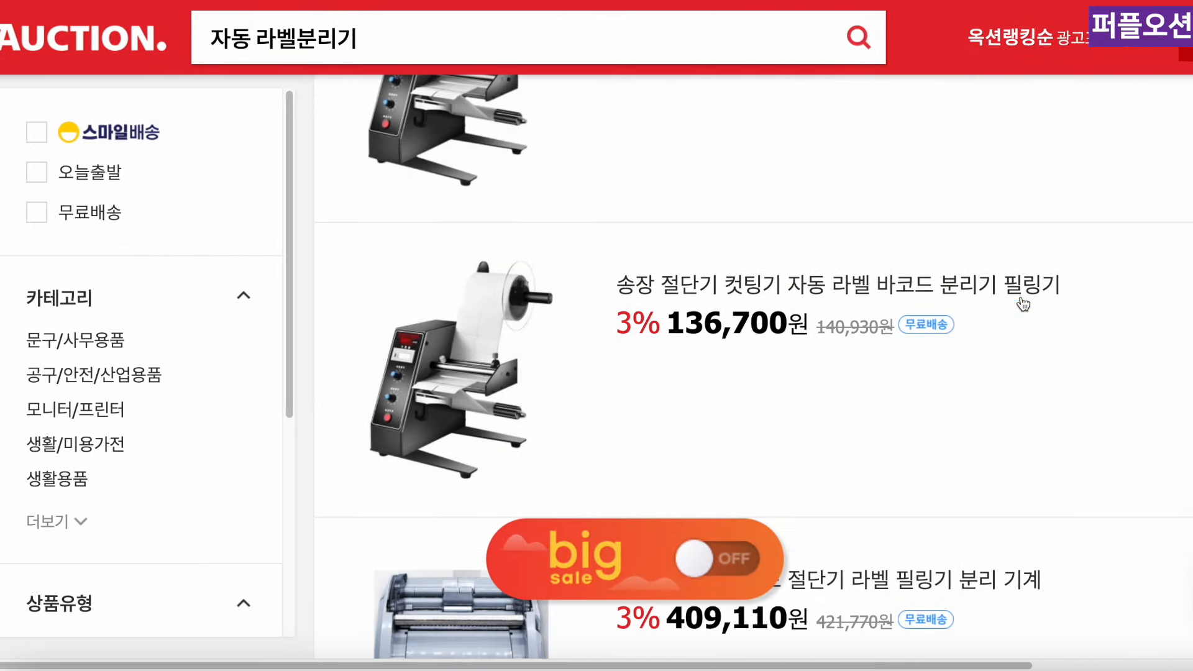
{"action": "key", "text": "ctrl+Right"}
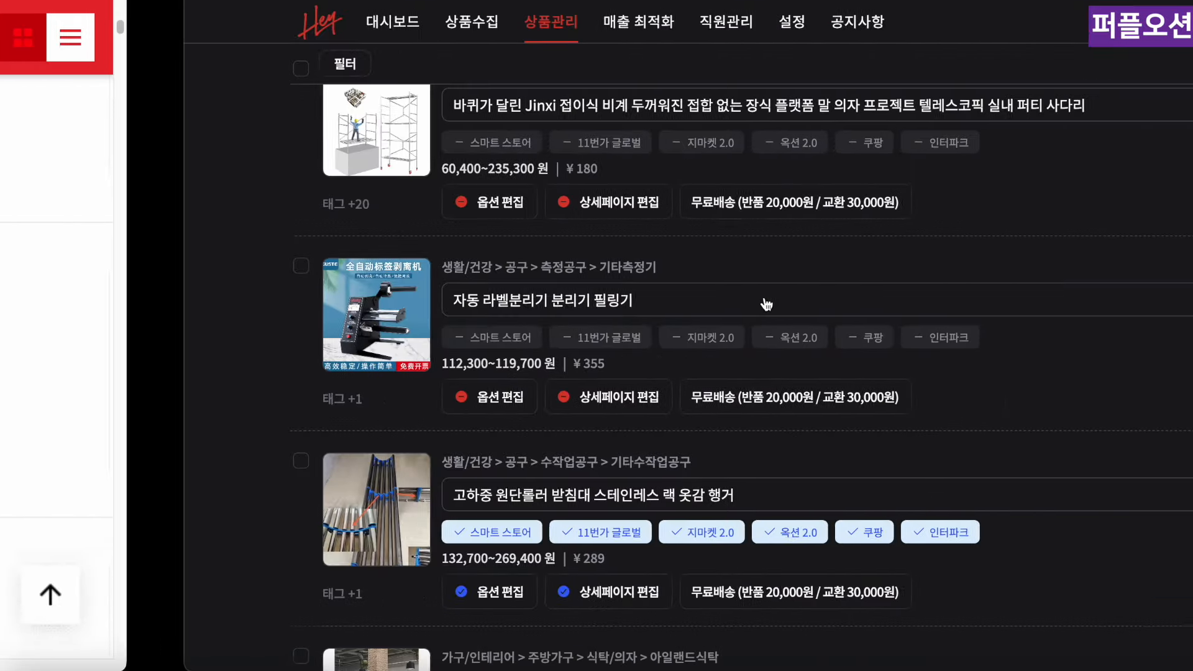
{"action": "type", "text": "송장 커"}
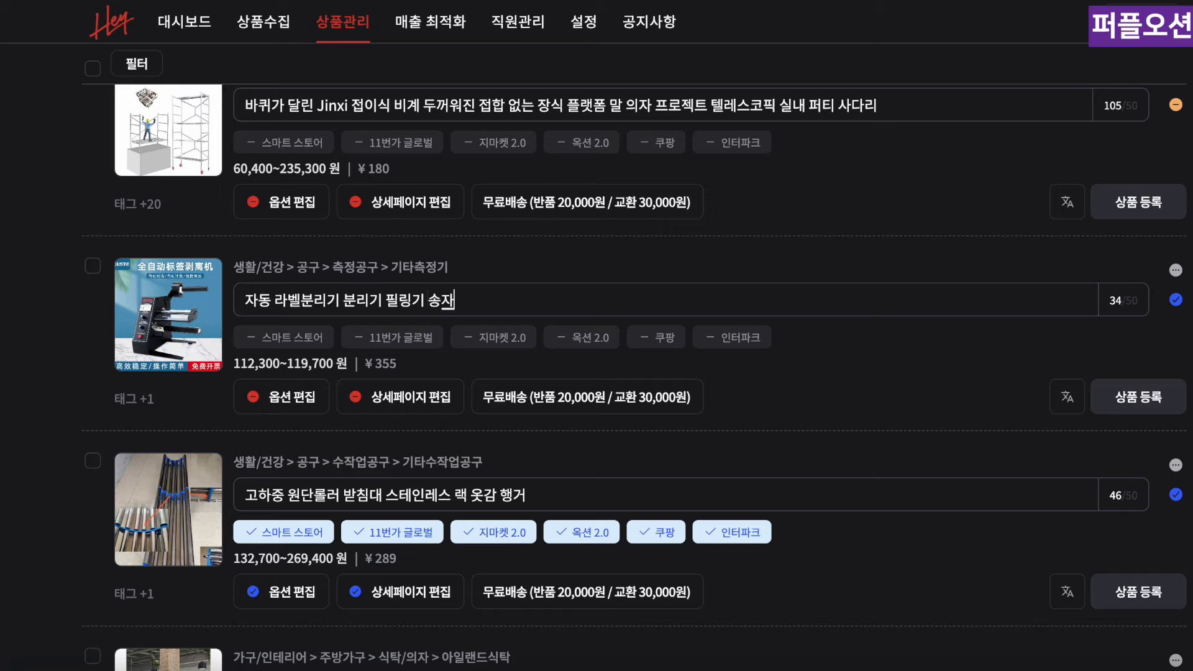
{"action": "type", "text": "ㅅ"}
{"action": "type", "text": "팅기 절단기"}
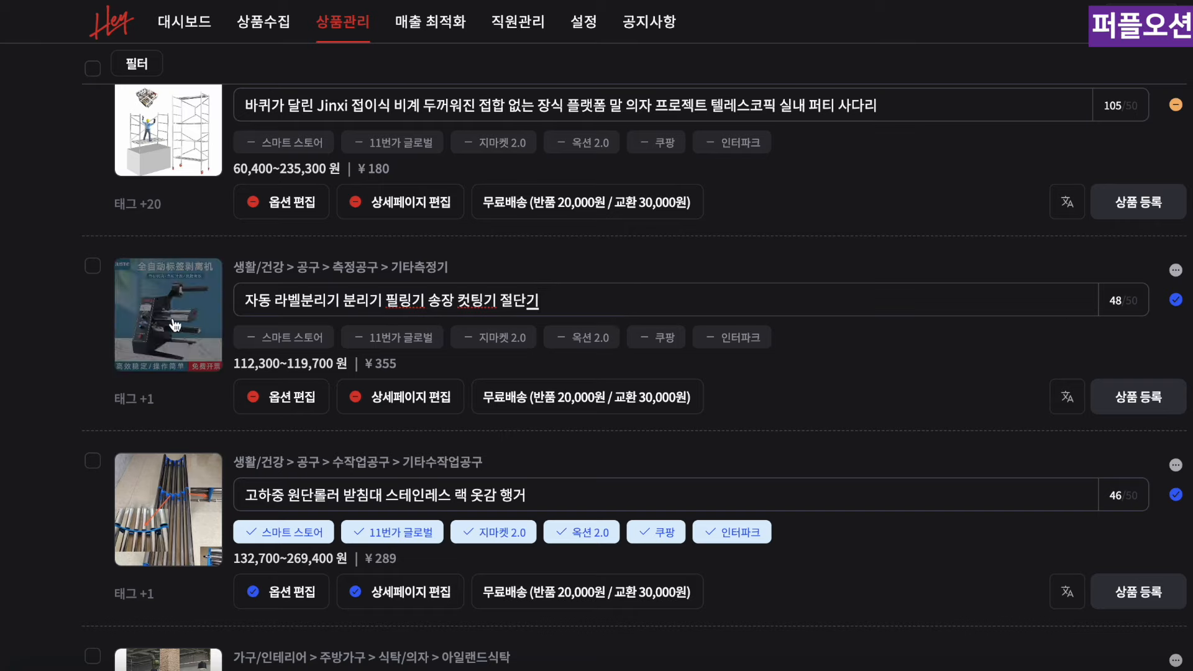
Move the label machine's white-background image to first place as the representative thumbnail and save the thumbnail edits
{"action": "left_click", "coordinate": [149, 321]}
{"action": "left_click_drag", "start_coordinate": [577, 147], "coordinate": [261, 134]}
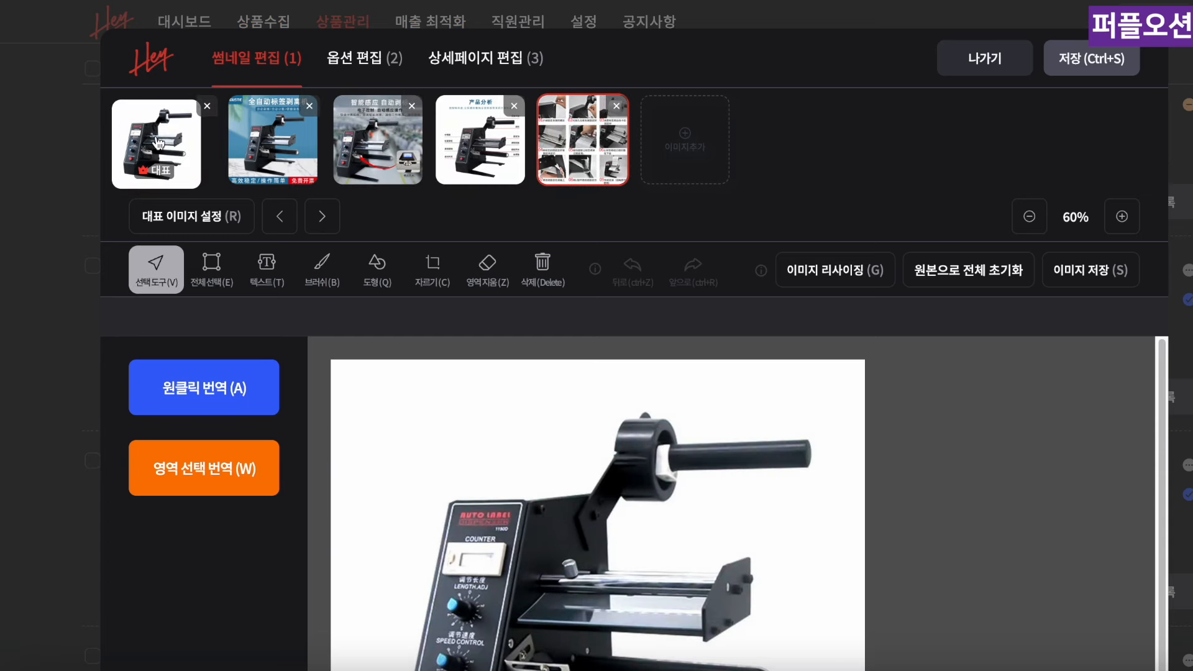
{"action": "key", "text": "ctrl+s"}
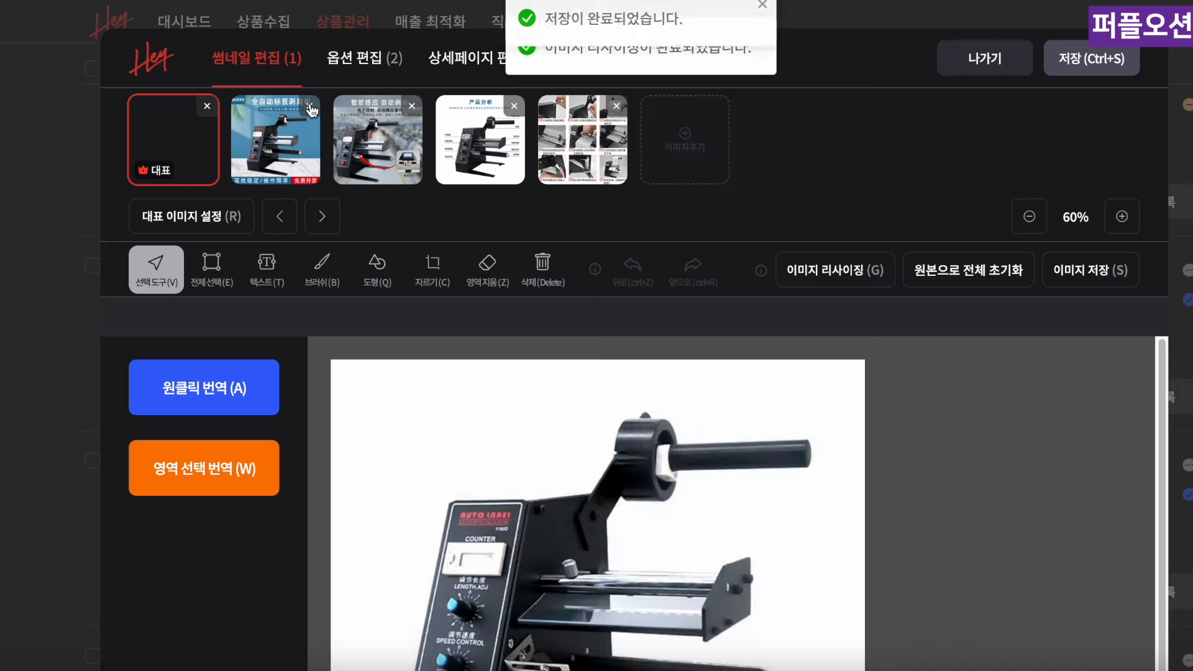
{"action": "left_click", "coordinate": [1087, 63]}
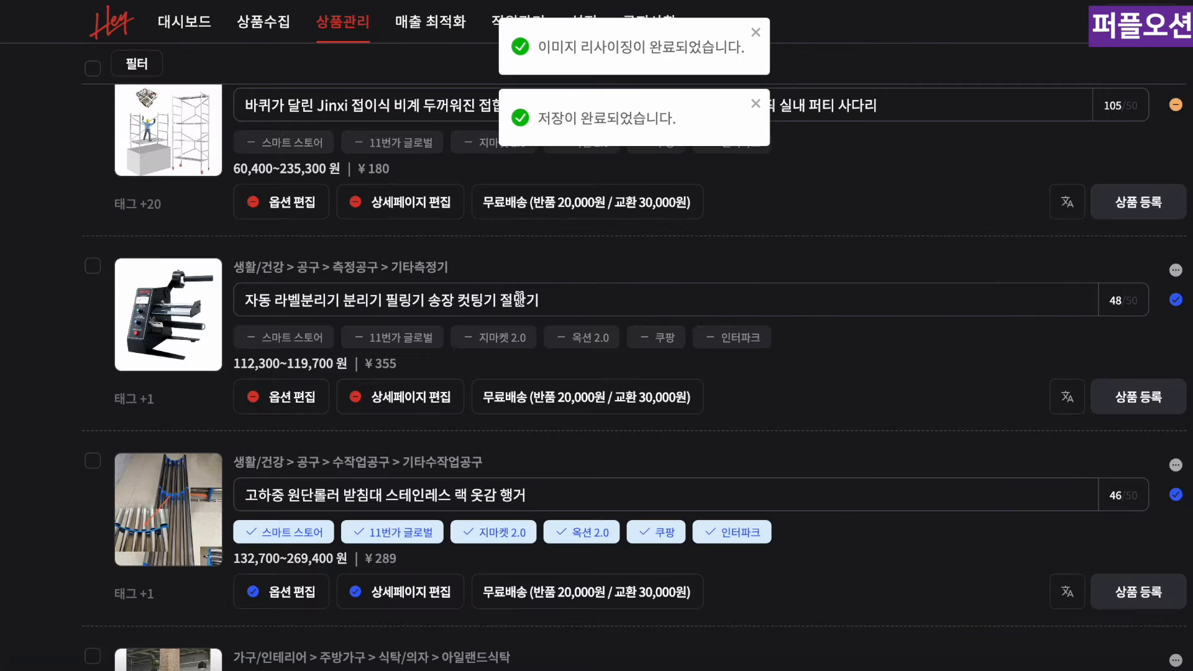
Review the label machine's detail page images and save the detail page
{"action": "left_click", "coordinate": [384, 401]}
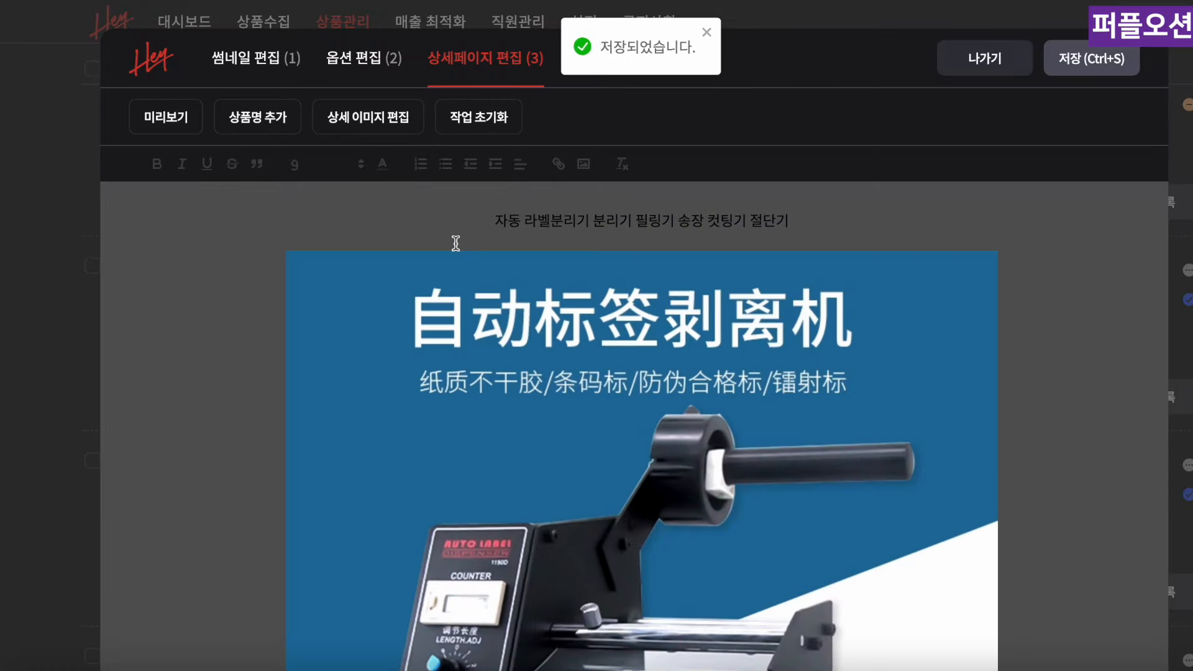
{"action": "left_click", "coordinate": [391, 127]}
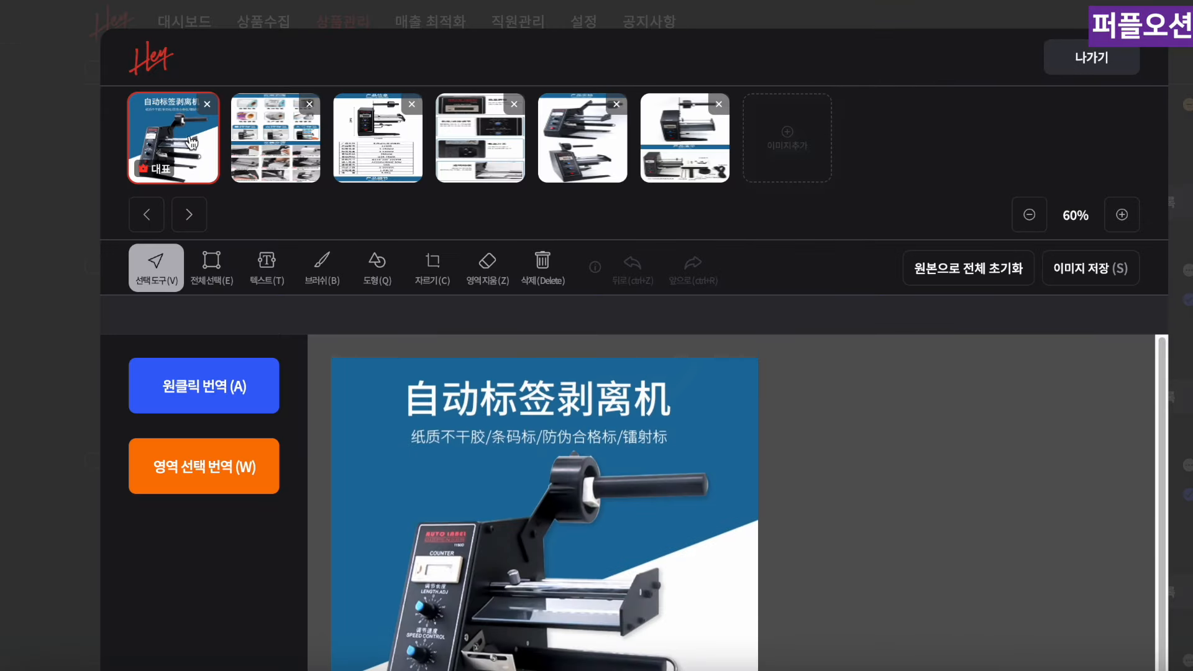
{"action": "left_click", "coordinate": [1092, 57]}
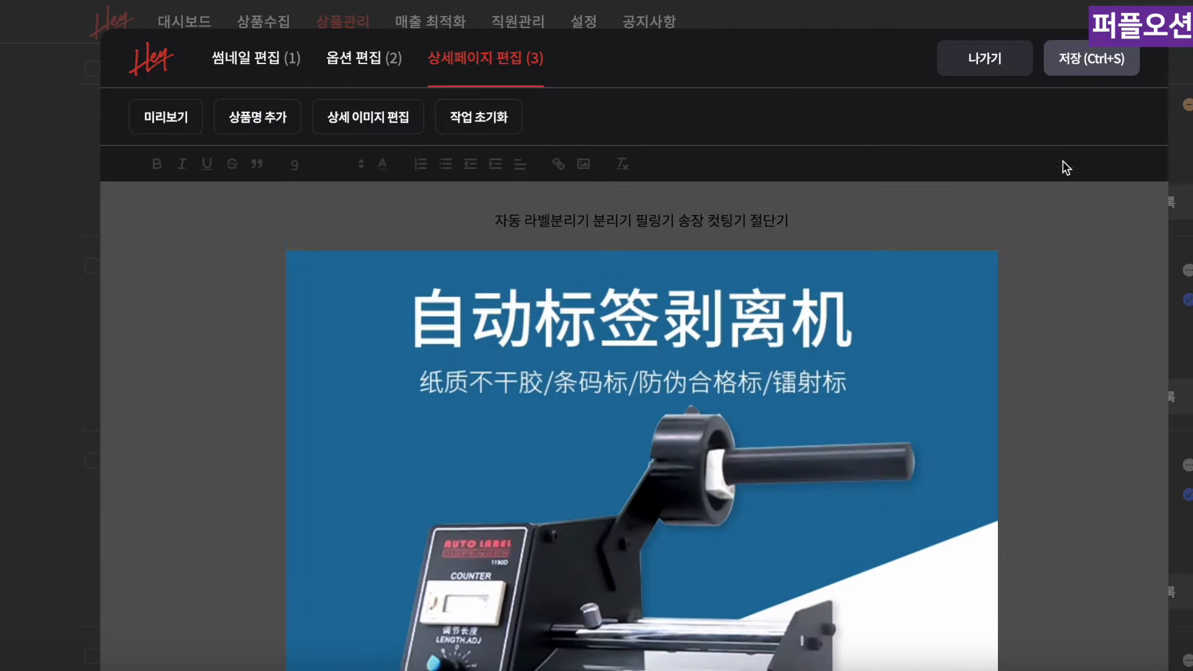
{"action": "left_click", "coordinate": [1092, 59]}
Add a forwarding cost of 10000 won to the label machine's option prices and deselect option 02
{"action": "left_click", "coordinate": [298, 396]}
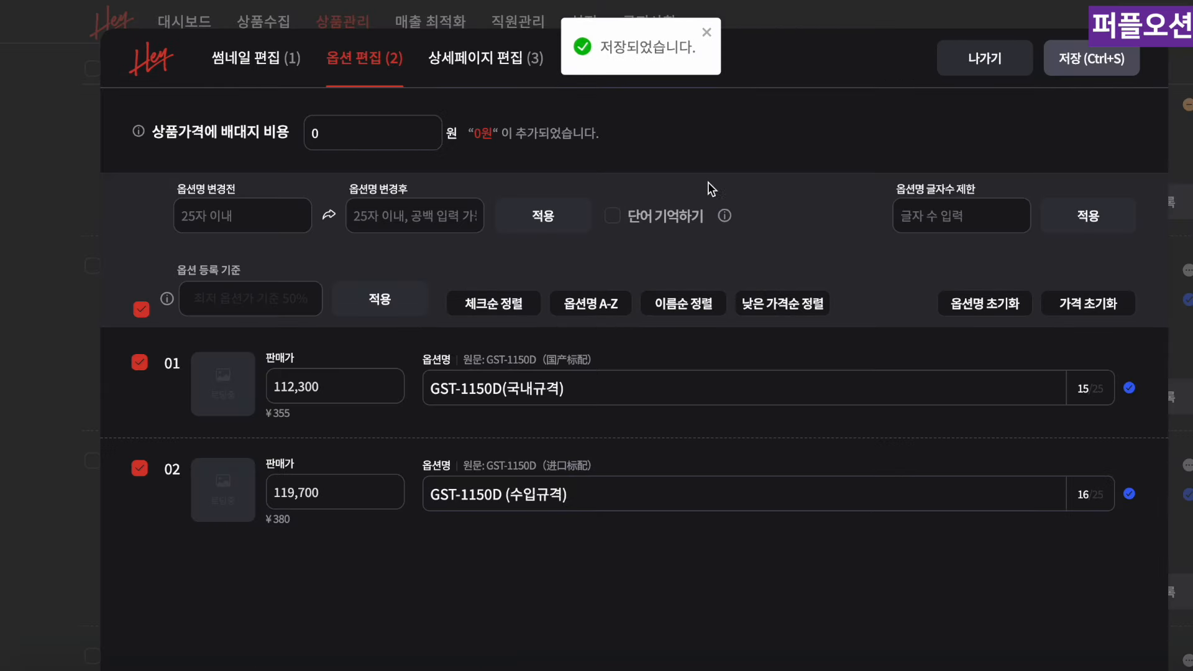
{"action": "left_click", "coordinate": [355, 133]}
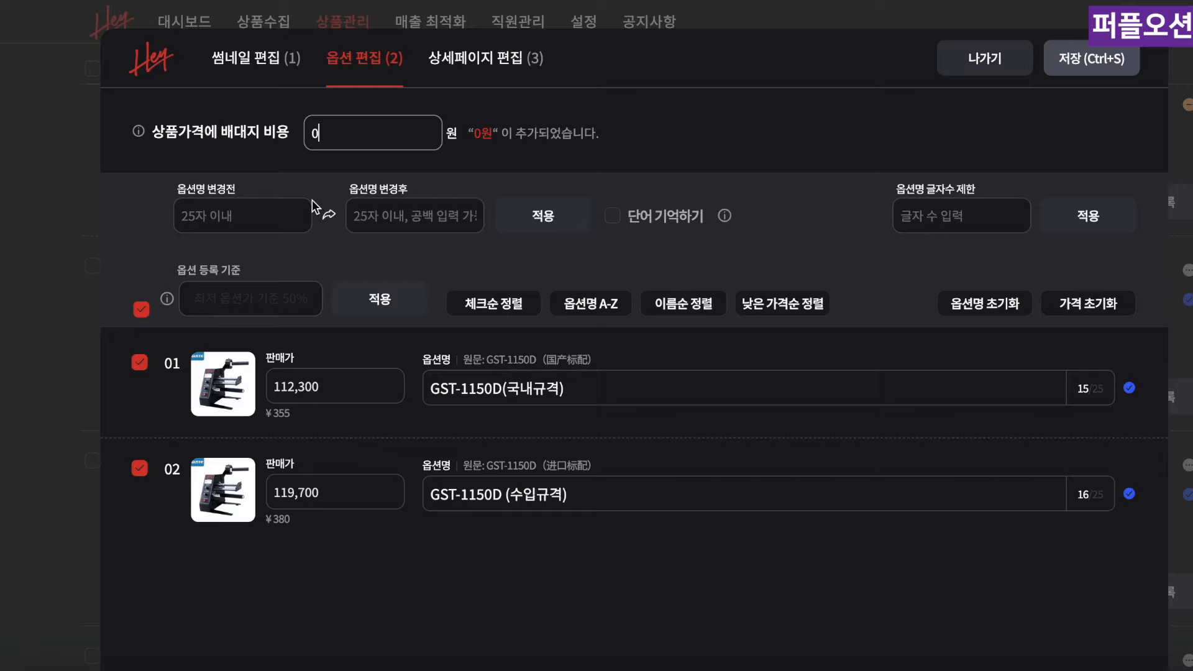
{"action": "key", "text": "BackSpace"}
{"action": "type", "text": "10000"}
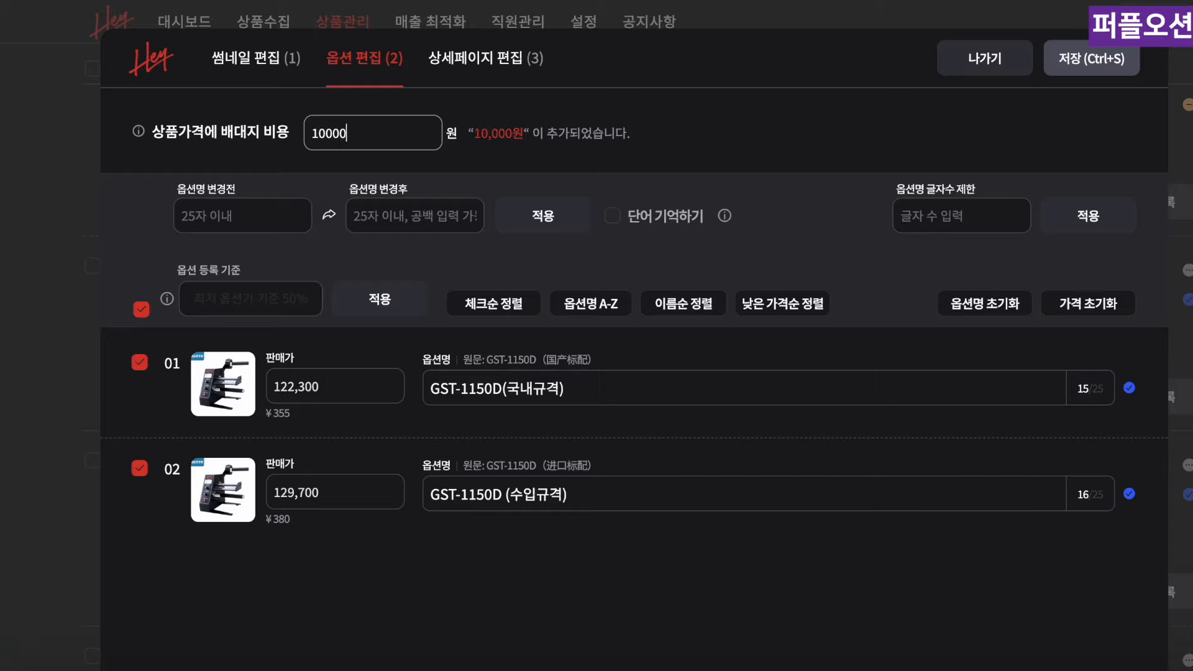
{"action": "scroll", "coordinate": [493, 261], "scroll_direction": "down", "scroll_amount": 1}
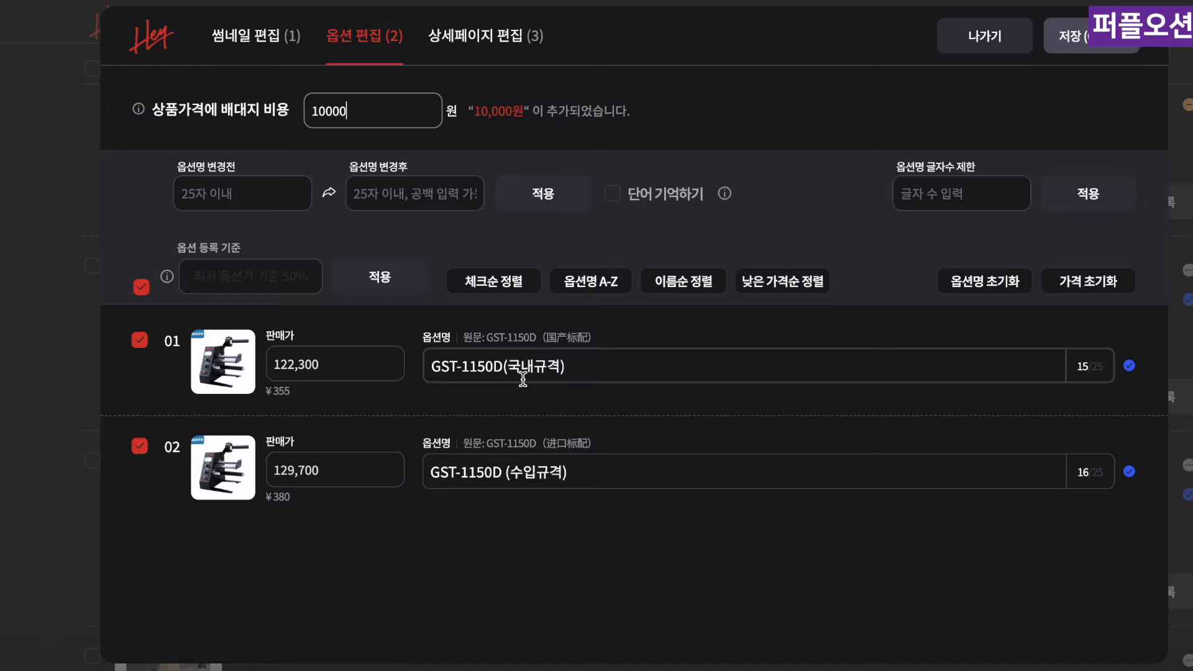
{"action": "left_click", "coordinate": [139, 446]}
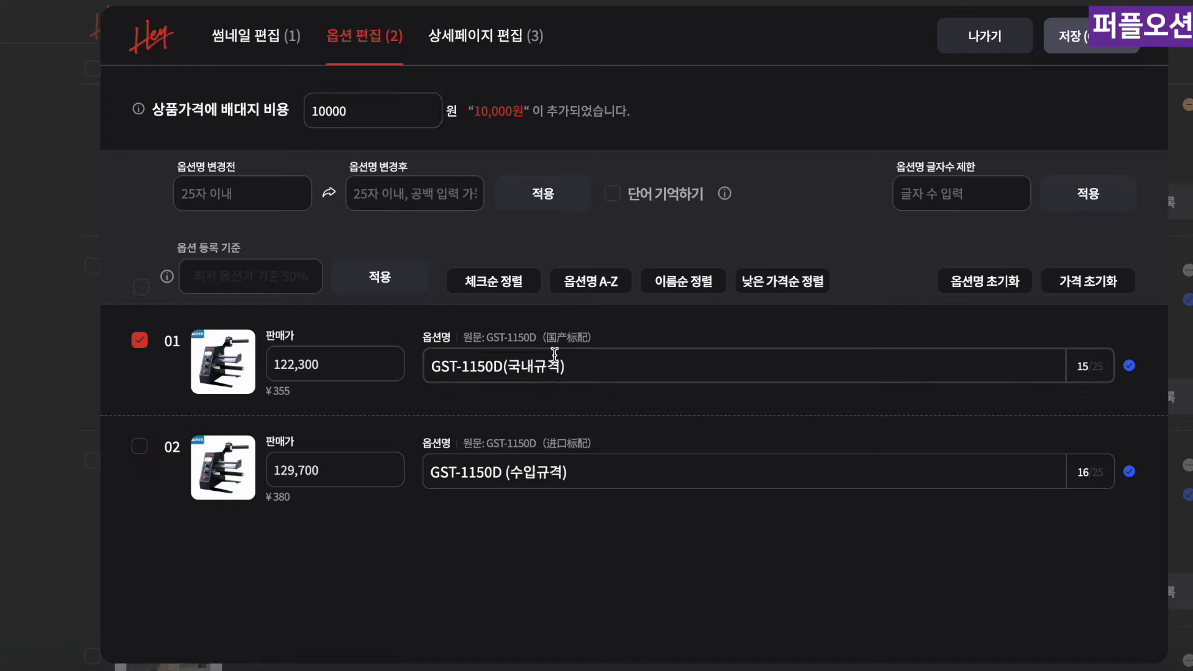
Shorten the label machine's option 01 name to GST-1150D and save the option edits
{"action": "left_click_drag", "start_coordinate": [516, 370], "coordinate": [649, 371]}
{"action": "type", "text": "\\))"}
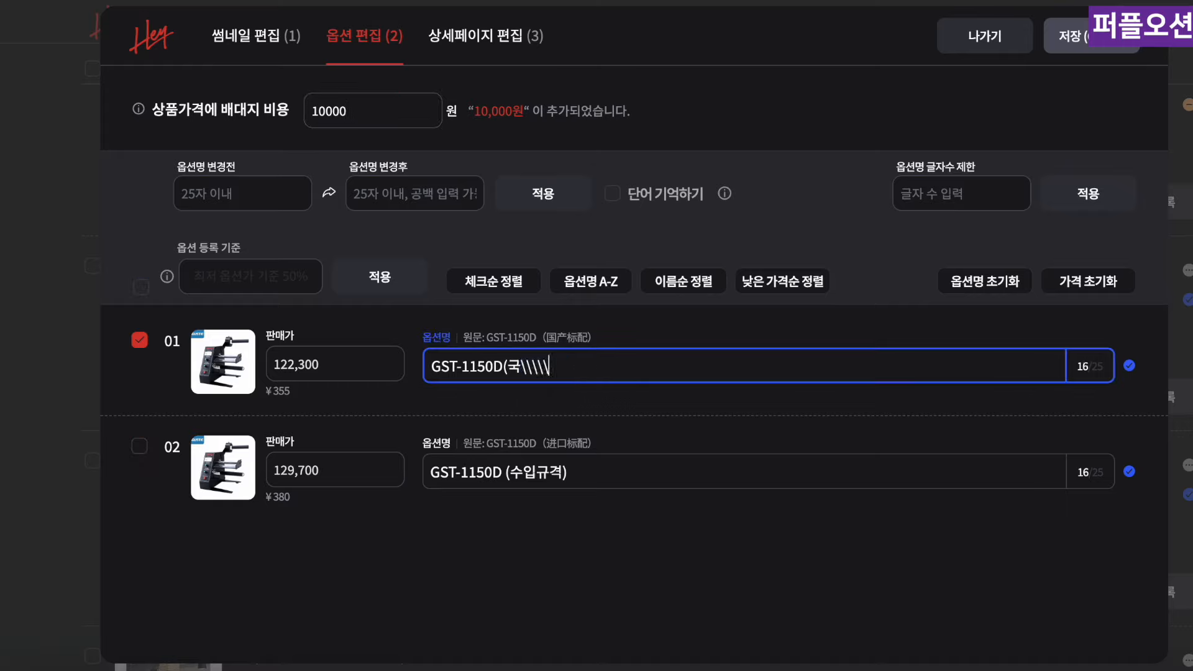
{"action": "key", "text": "BackSpace"}
{"action": "key", "text": "BackSpace"}
{"action": "key", "text": "BackSpace"}
{"action": "key", "text": "BackSpace"}
{"action": "key", "text": "BackSpace"}
{"action": "left_click", "coordinate": [1097, 49]}
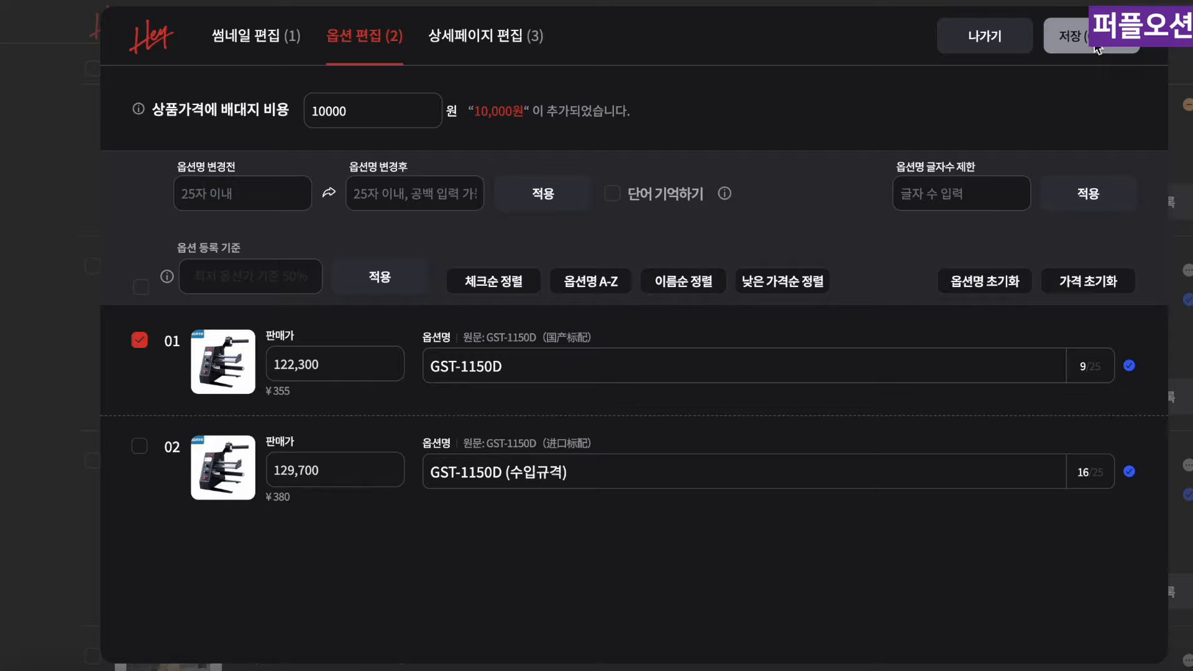
Register the label machine on all connected marketplaces
{"action": "left_click", "coordinate": [1151, 396]}
{"action": "left_click", "coordinate": [593, 249]}
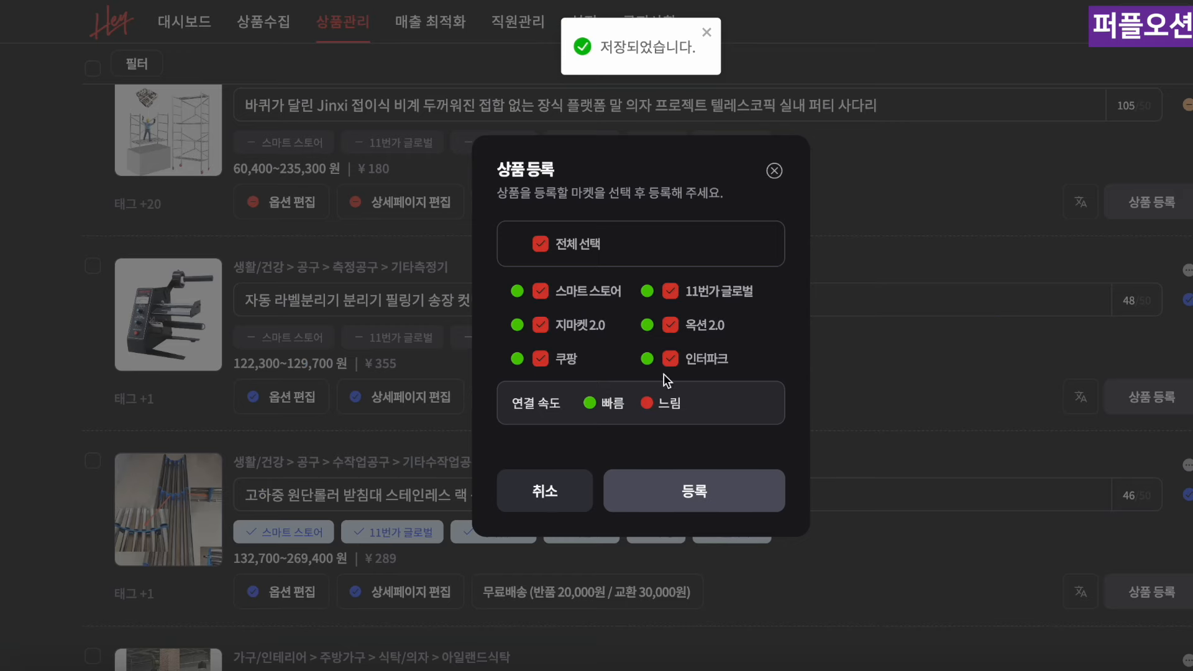
{"action": "left_click", "coordinate": [726, 491]}
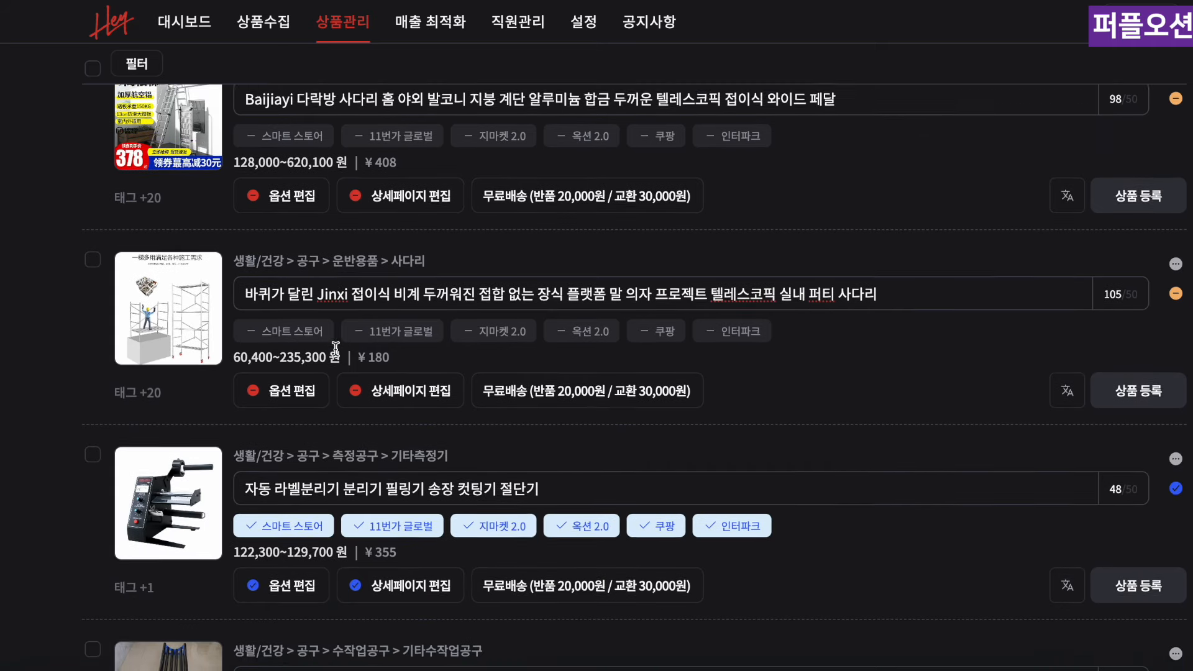
Remove 바퀴가 달린 Jinxi from the scaffold's product name and insert 이동식 아시바 after 접이식
{"action": "triple_click", "coordinate": [311, 256]}
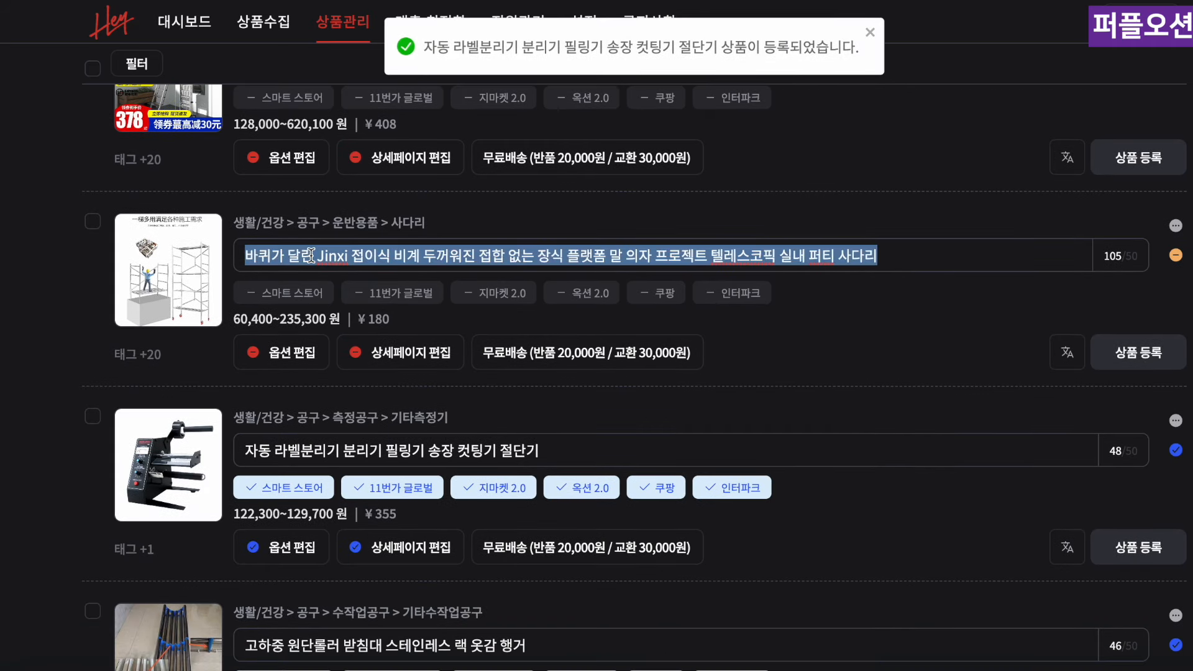
{"action": "left_click", "coordinate": [311, 255]}
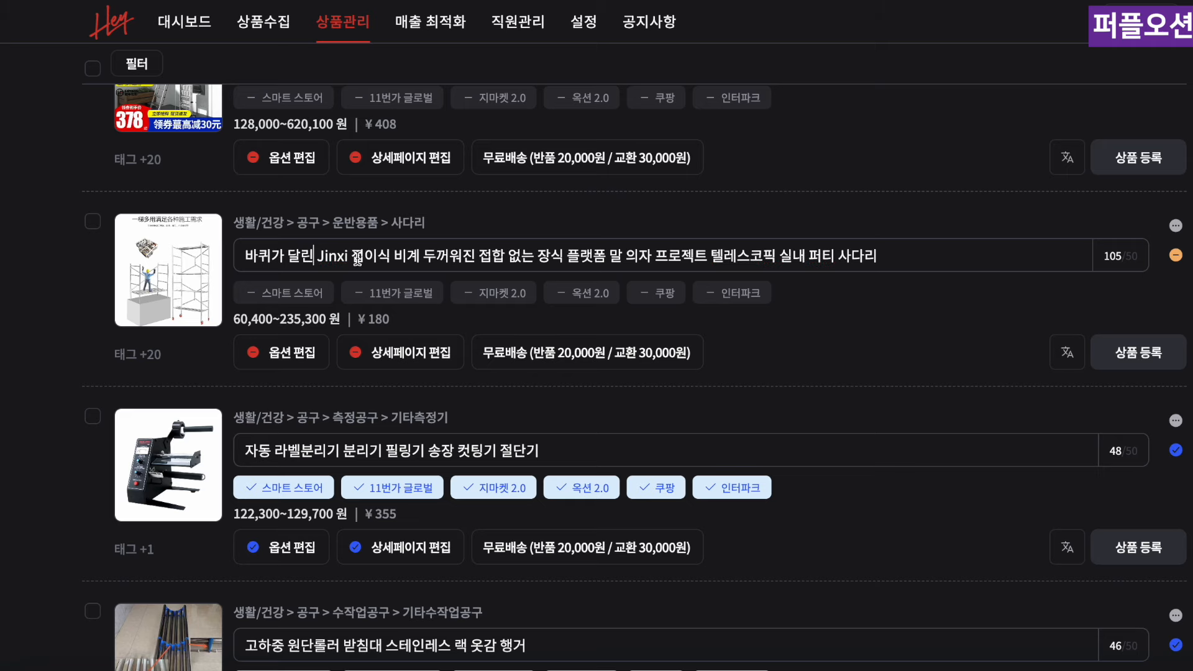
{"action": "left_click_drag", "start_coordinate": [354, 258], "coordinate": [184, 262]}
{"action": "key", "text": "BackSpace"}
{"action": "key", "text": "Right"}
{"action": "key", "text": "Right"}
{"action": "key", "text": "Right"}
{"action": "key", "text": "Right"}
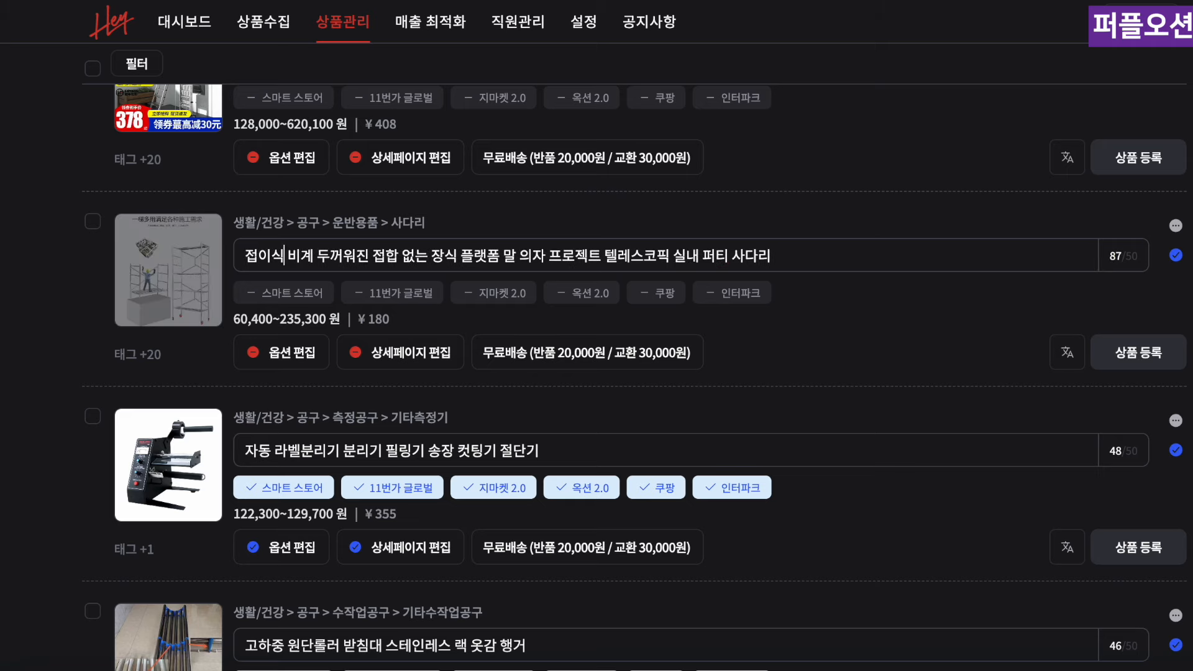
{"action": "type", "text": "이동시ㄱ 아시바"}
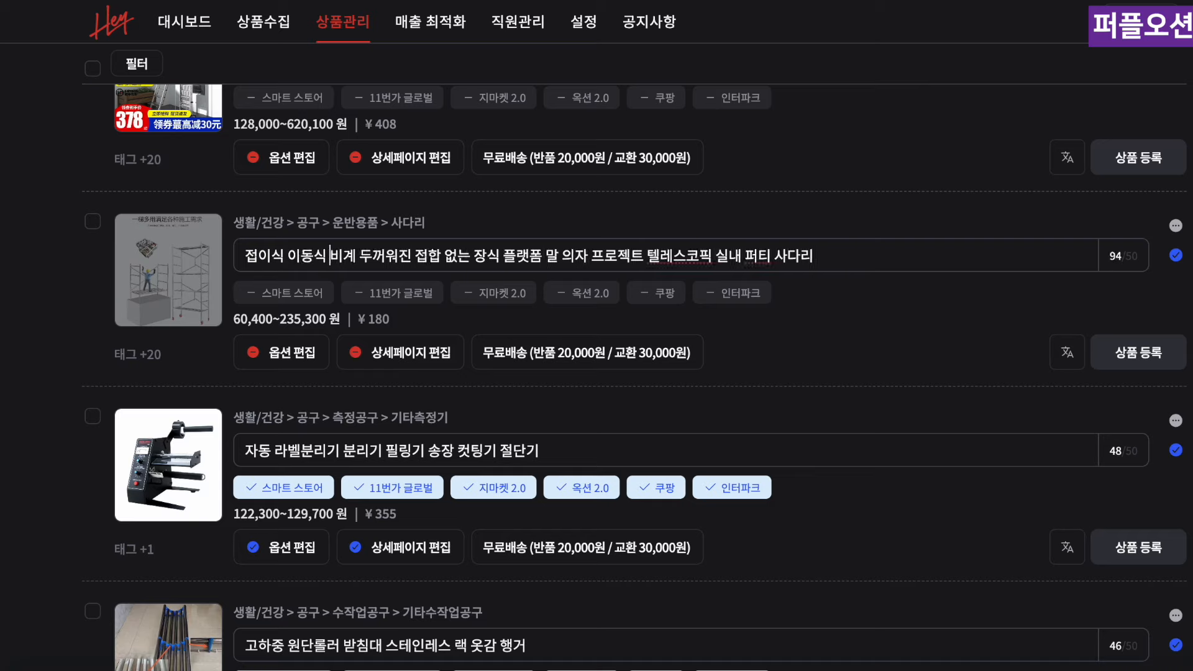
Replace everything after 비계 in the scaffold's product name with 건설공사
{"action": "key", "text": "Right"}
{"action": "key", "text": "Right"}
{"action": "key", "text": "Right"}
{"action": "key", "text": "shift+Right"}
{"action": "key", "text": "shift+Right"}
{"action": "key", "text": "shift+Right"}
{"action": "key", "text": "shift+Right"}
{"action": "key", "text": "shift+Right"}
{"action": "key", "text": "shift+Right"}
{"action": "key", "text": "shift+Right"}
{"action": "key", "text": "shift+Right"}
{"action": "key", "text": "shift+Right"}
{"action": "key", "text": "shift+Right"}
{"action": "key", "text": "shift+Right"}
{"action": "key", "text": "shift+End"}
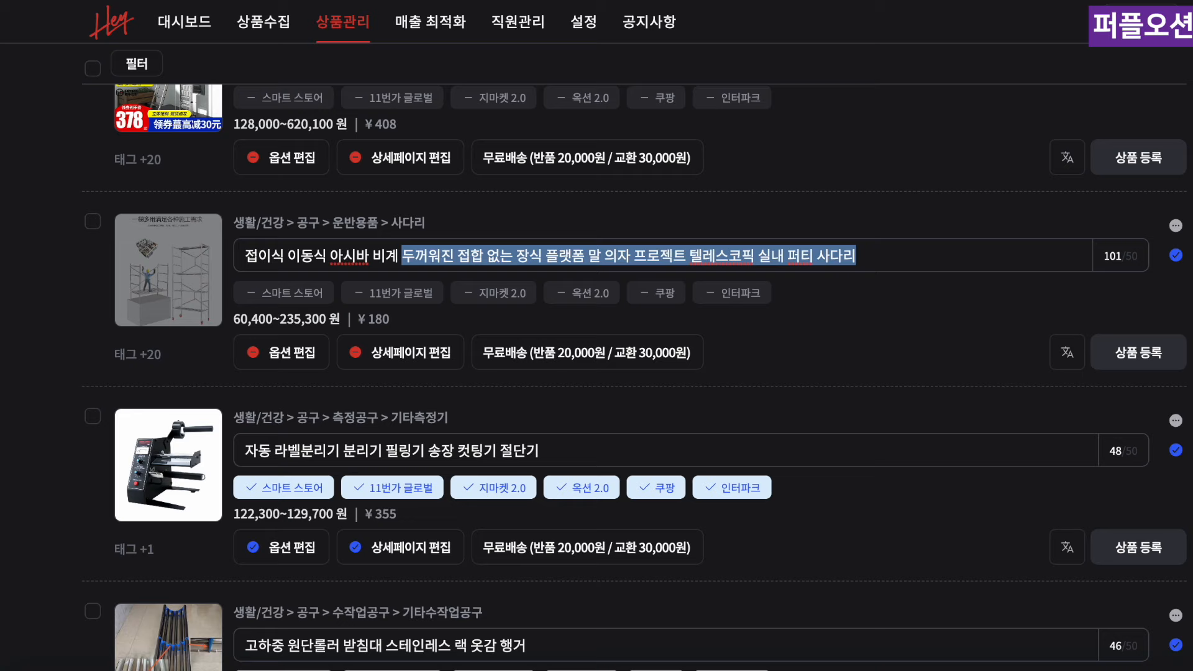
{"action": "type", "text": "건설공사"}
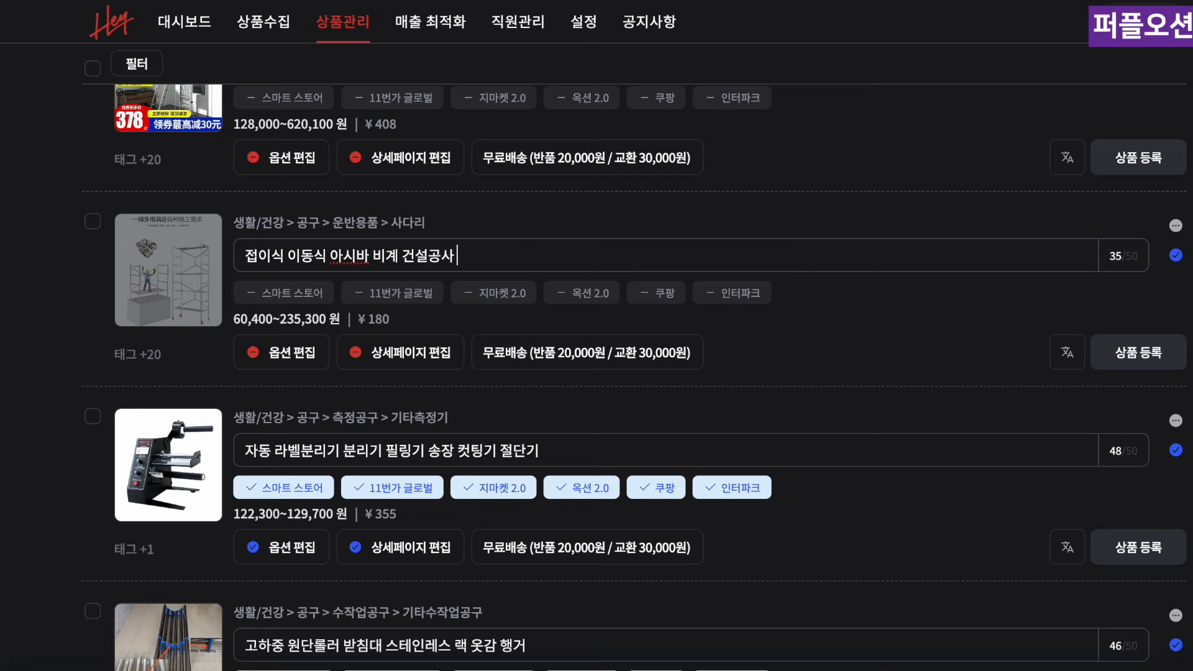
Switch to Auction, search for 이동식 아시바 and look through the listing titles
{"action": "scroll", "coordinate": [403, 125], "scroll_direction": "left", "scroll_amount": 1}
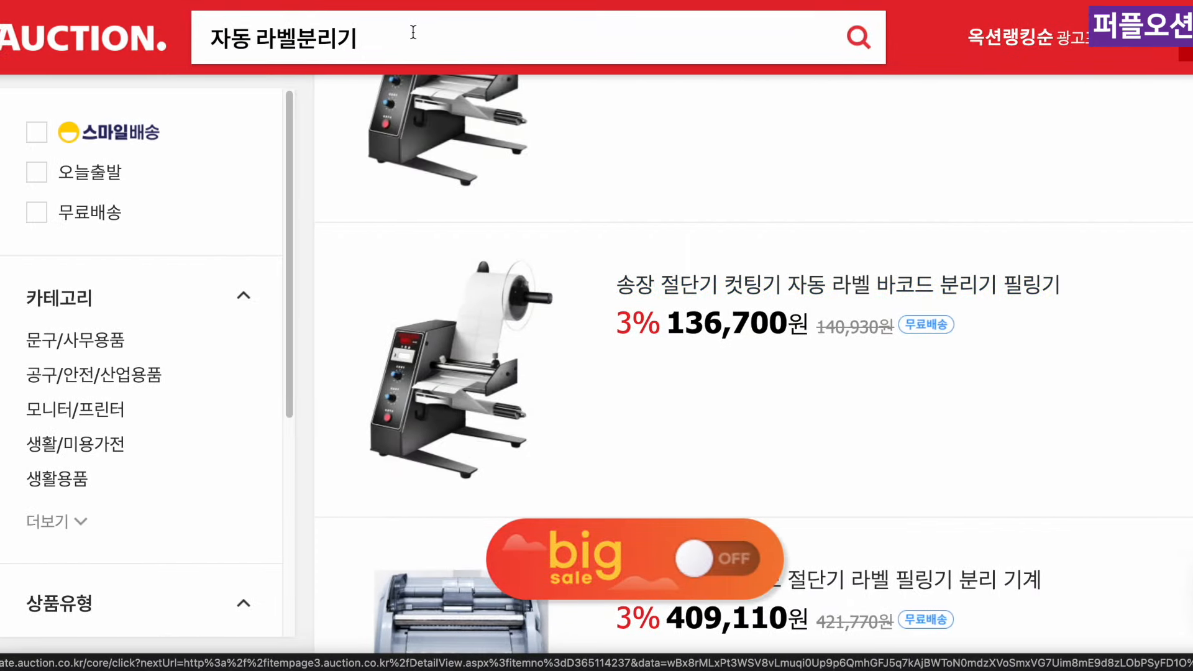
{"action": "double_click", "coordinate": [412, 35]}
{"action": "type", "text": "이"}
{"action": "key", "text": "BackSpace"}
{"action": "key", "text": "BackSpace"}
{"action": "key", "text": "BackSpace"}
{"action": "key", "text": "BackSpace"}
{"action": "type", "text": "이동식 아시바"}
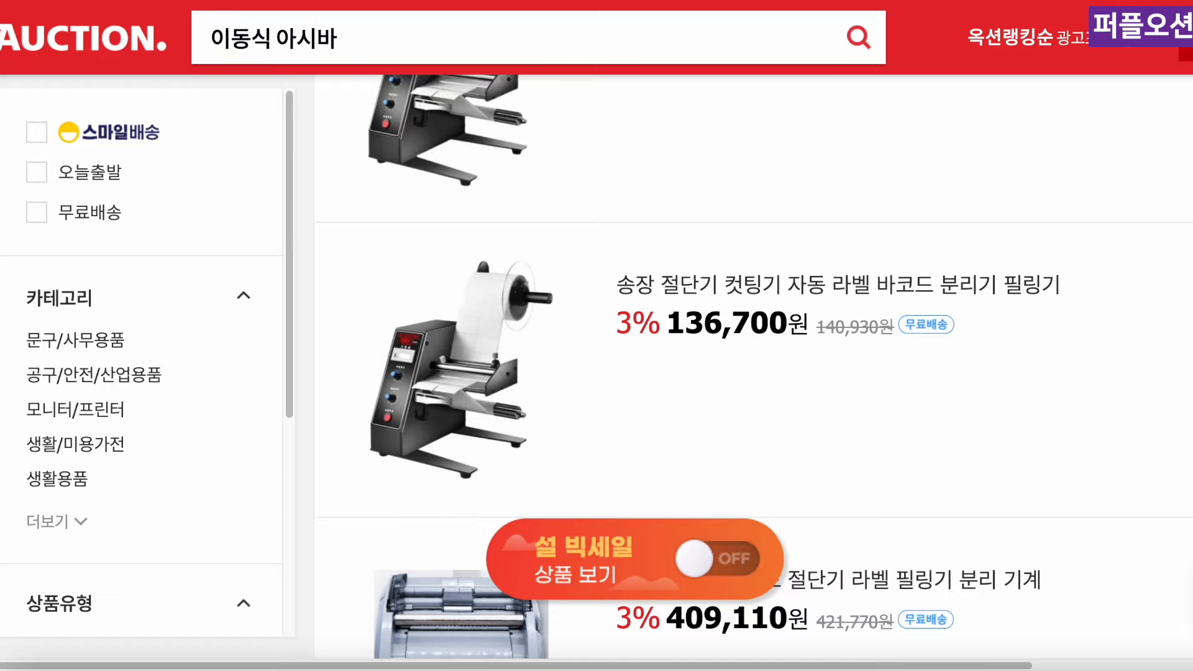
{"action": "key", "text": "Return"}
{"action": "scroll", "coordinate": [807, 374], "scroll_direction": "down", "scroll_amount": 8}
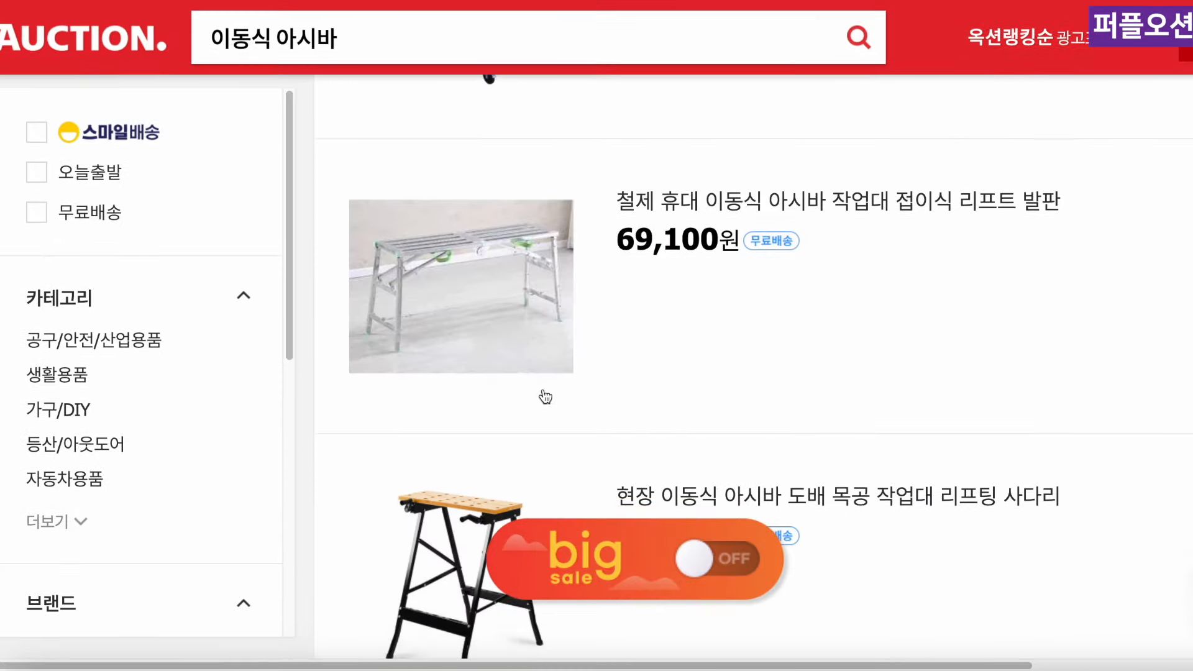
{"action": "scroll", "coordinate": [572, 400], "scroll_direction": "down", "scroll_amount": 8}
{"action": "scroll", "coordinate": [717, 375], "scroll_direction": "down", "scroll_amount": 8}
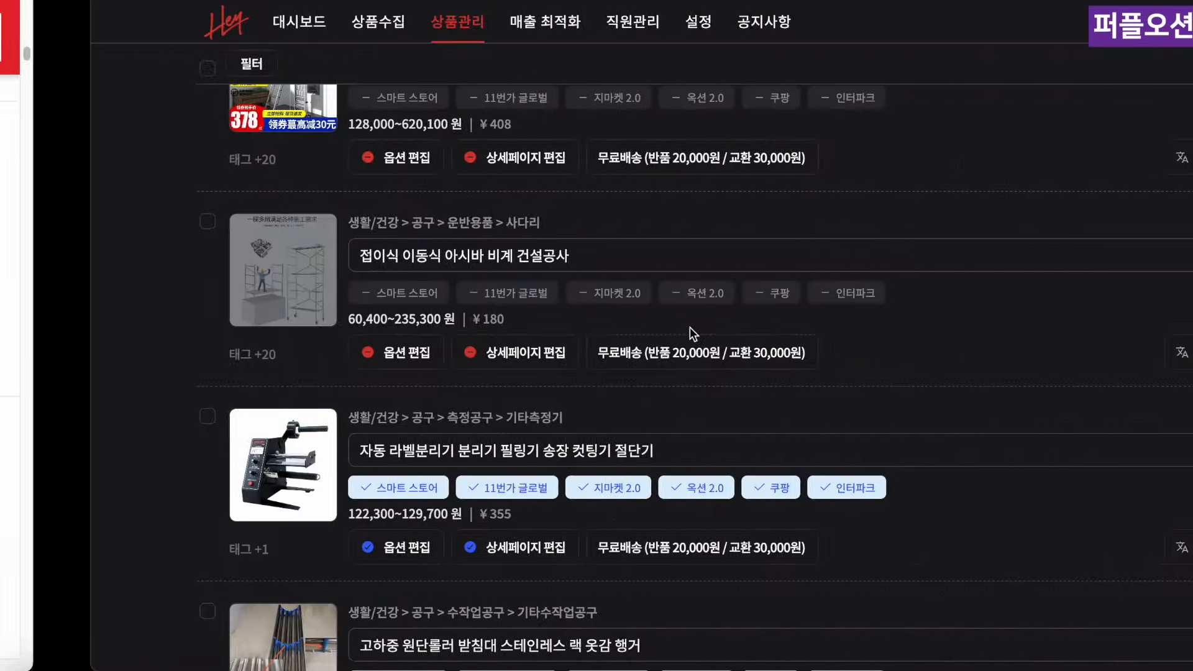
Back in Hey, append 목공 도배 사다리 to the scaffold's product name and remove the space between 이동식 and 아시바
{"action": "left_click", "coordinate": [513, 264]}
{"action": "type", "text": "목공 도배 사다리"}
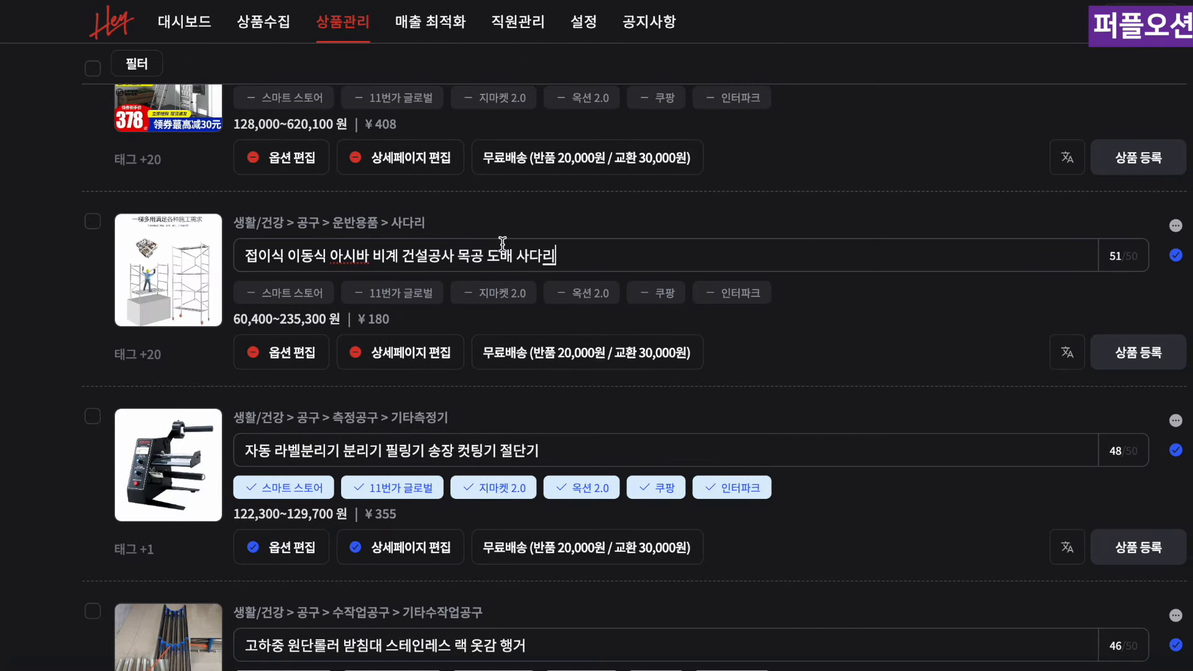
{"action": "left_click", "coordinate": [331, 255]}
{"action": "key", "text": "BackSpace"}
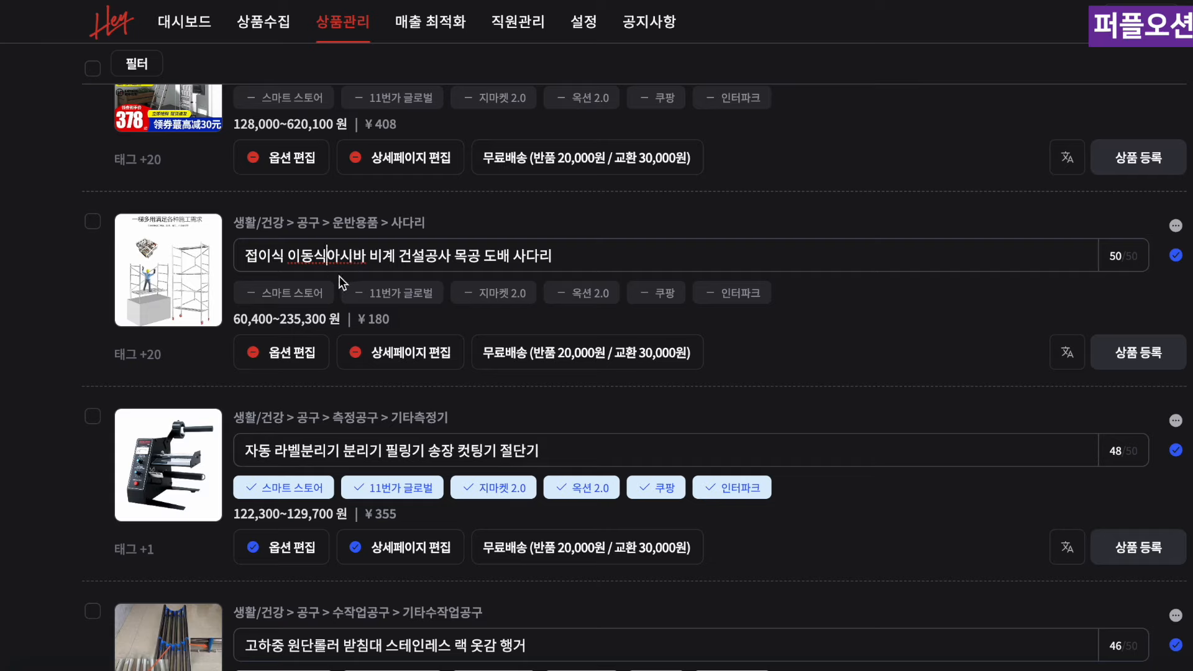
Move the scaffold's fifth thumbnail to first place as the representative image, erase its Chinese heading text and save
{"action": "left_click", "coordinate": [171, 278]}
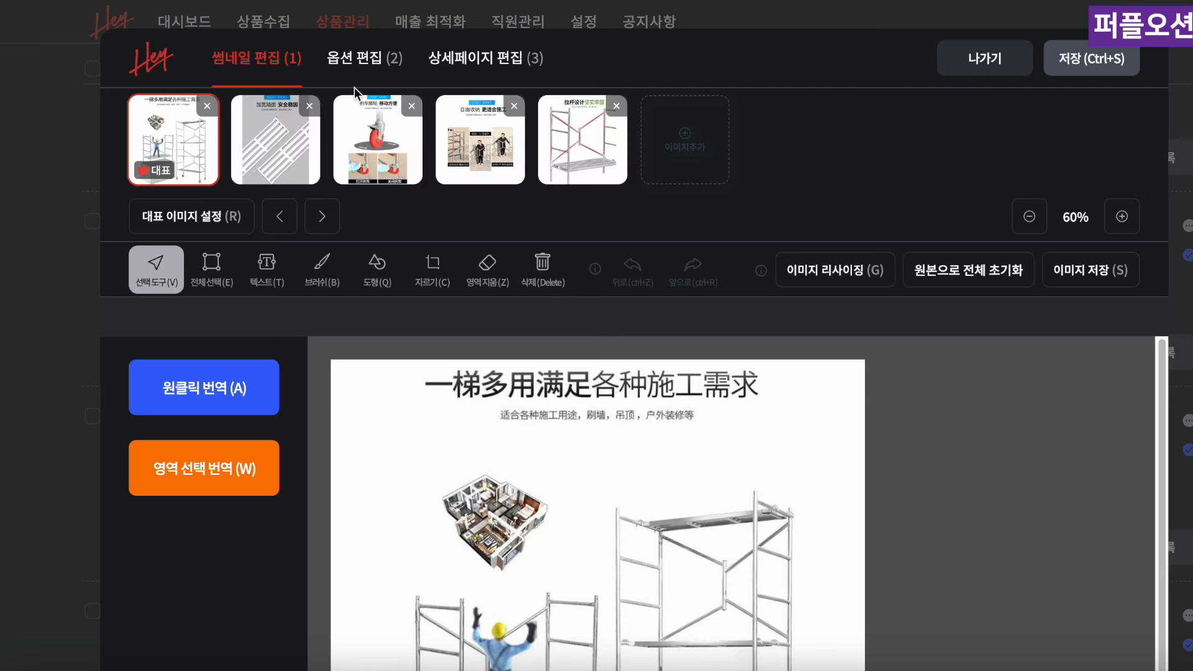
{"action": "left_click", "coordinate": [580, 156]}
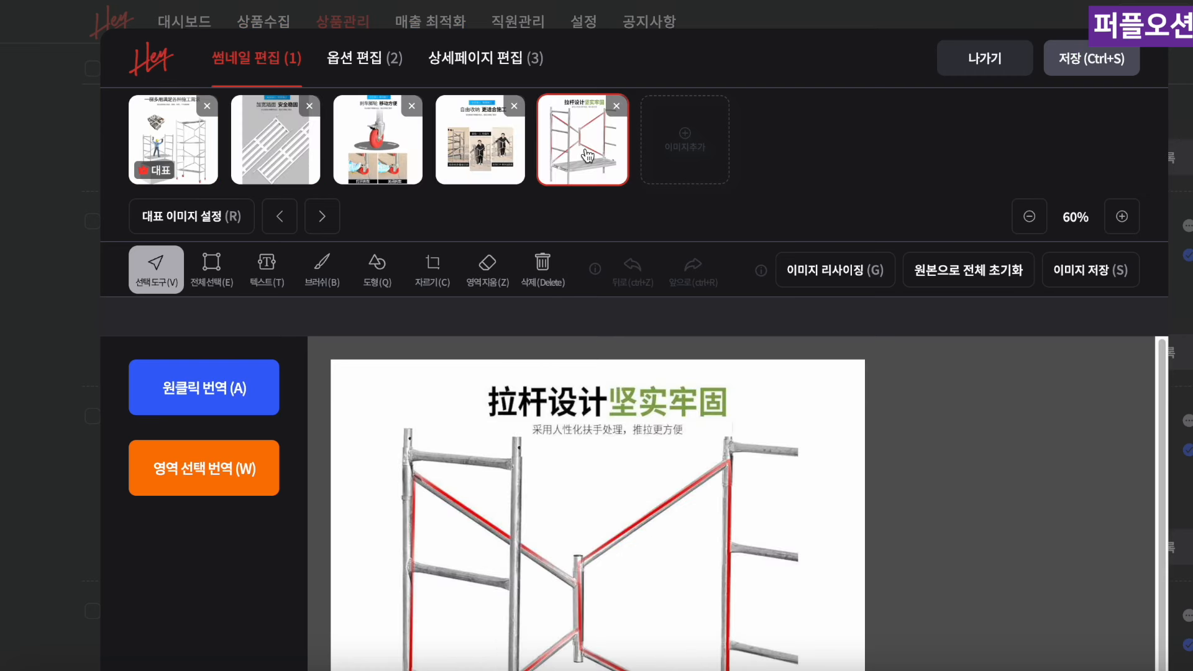
{"action": "left_click_drag", "start_coordinate": [589, 154], "coordinate": [285, 155]}
{"action": "scroll", "coordinate": [544, 314], "scroll_direction": "down", "scroll_amount": 1}
{"action": "key", "text": "z"}
{"action": "mouse_move", "coordinate": [491, 337]}
{"action": "left_mouse_down"}
{"action": "mouse_move", "coordinate": [739, 341]}
{"action": "mouse_move", "coordinate": [534, 369]}
{"action": "left_mouse_up"}
{"action": "key", "text": "x"}
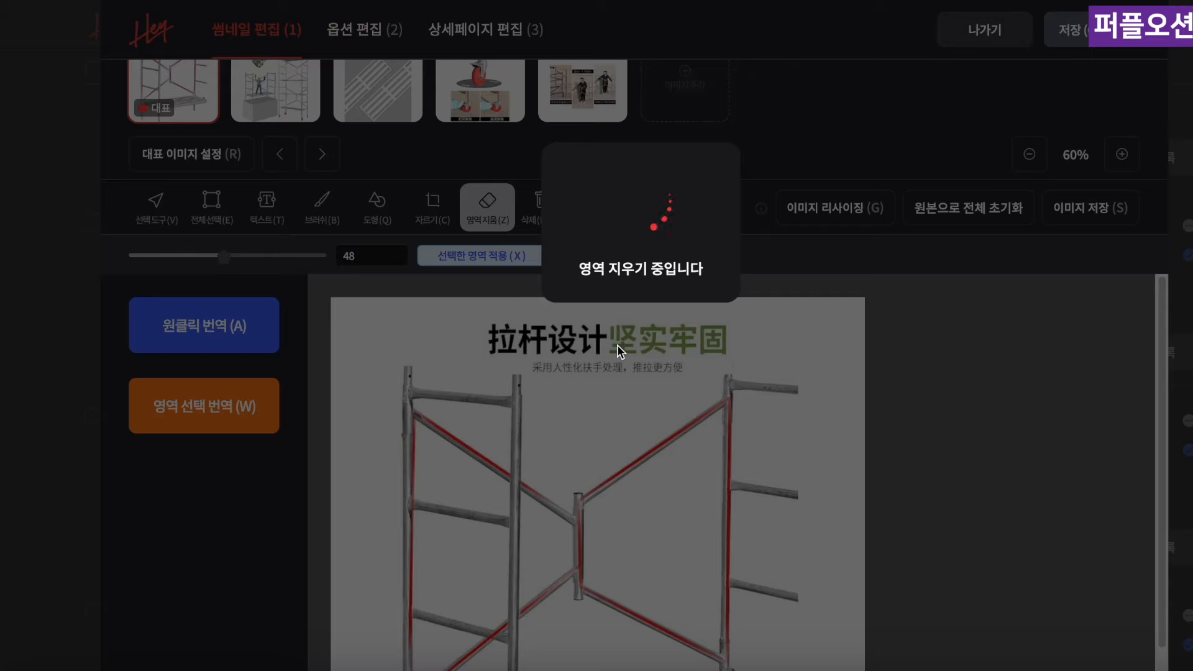
{"action": "left_click", "coordinate": [1068, 32]}
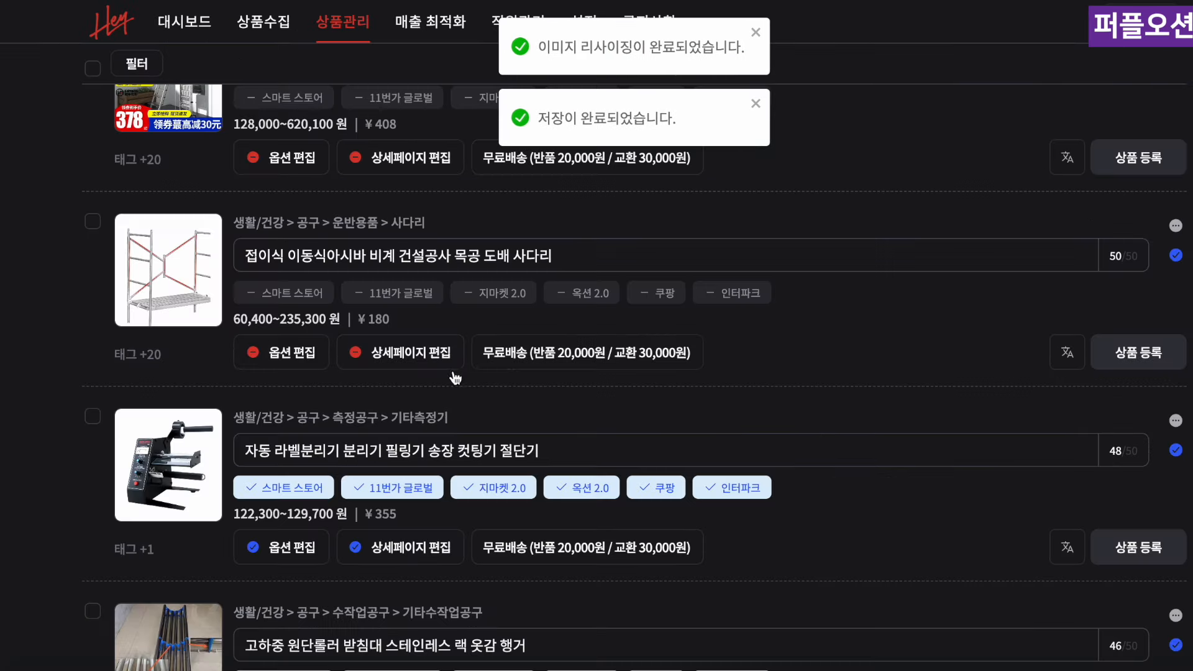
Review the scaffold's detail page images, including the size table, and save the detail page
{"action": "left_click", "coordinate": [400, 349]}
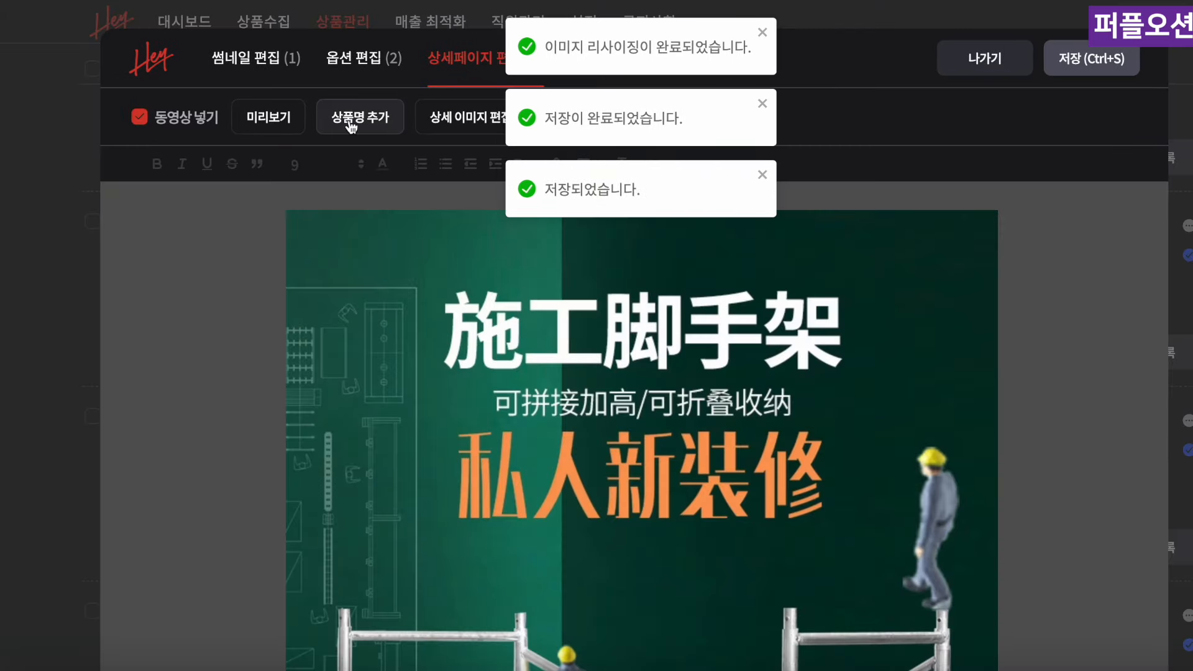
{"action": "left_click", "coordinate": [491, 119]}
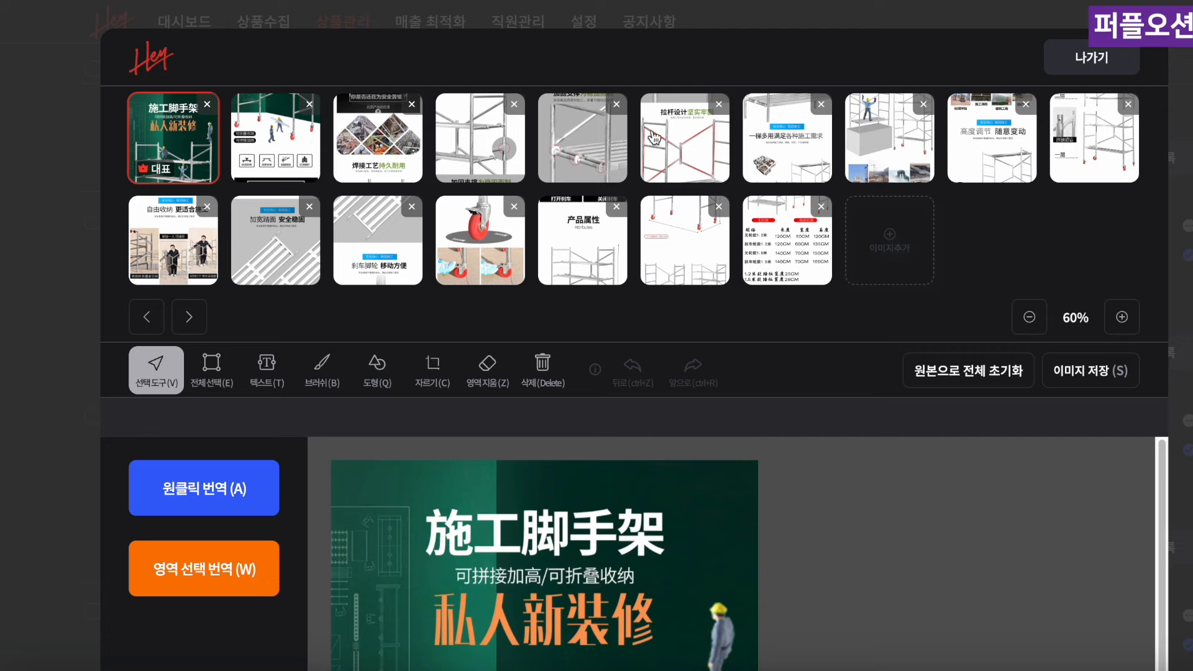
{"action": "left_click", "coordinate": [792, 242]}
{"action": "scroll", "coordinate": [792, 242], "scroll_direction": "down", "scroll_amount": 4}
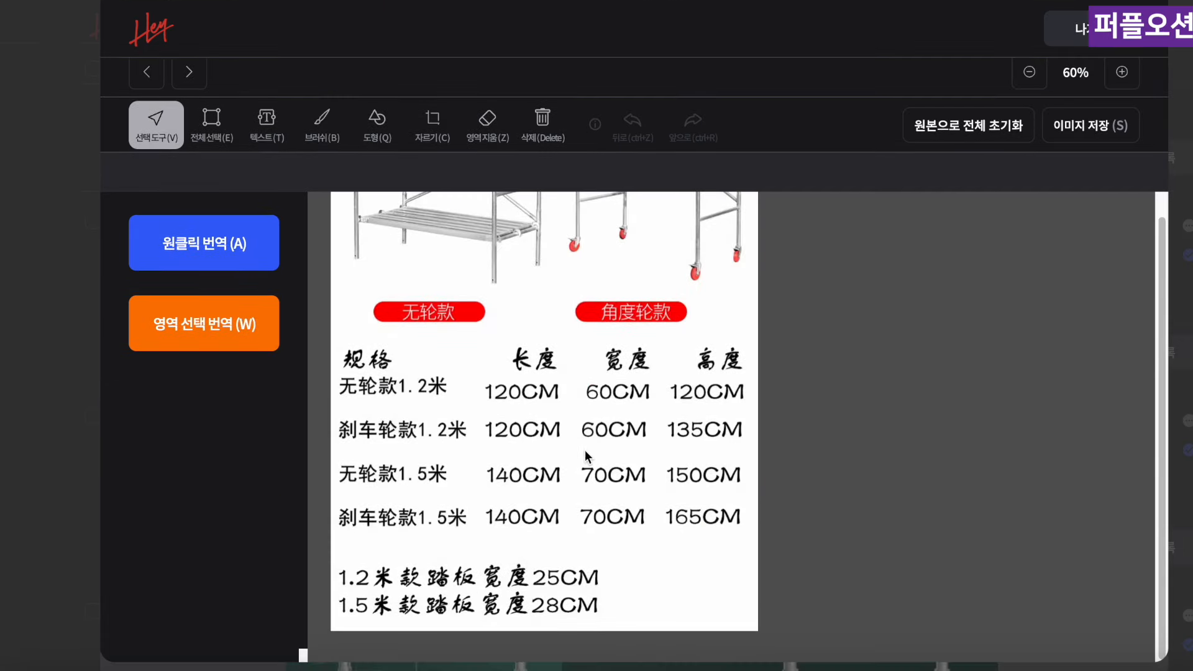
{"action": "scroll", "coordinate": [677, 345], "scroll_direction": "up", "scroll_amount": 4}
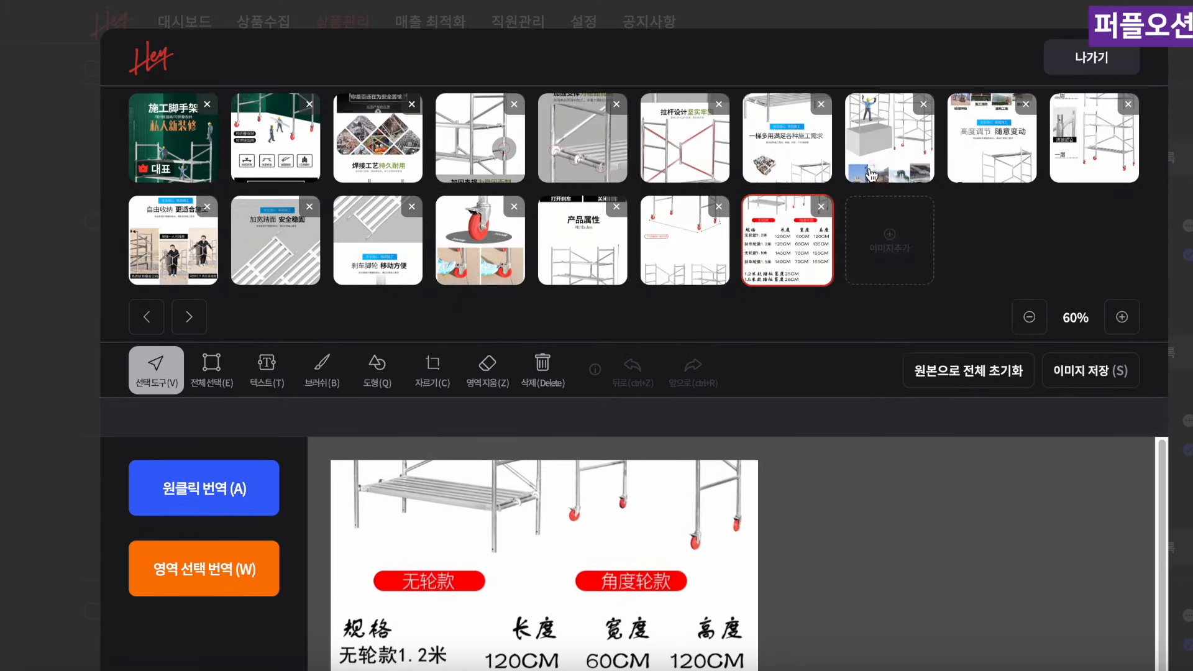
{"action": "left_click", "coordinate": [992, 147]}
{"action": "left_click", "coordinate": [883, 144]}
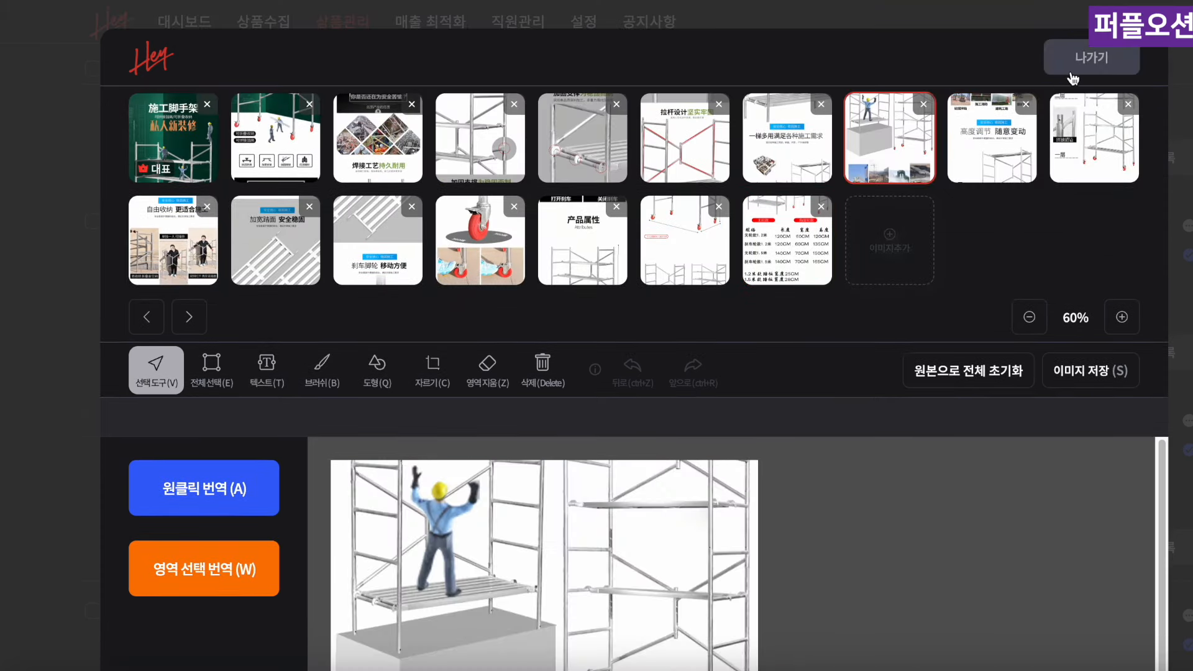
{"action": "left_click", "coordinate": [1106, 59]}
{"action": "left_click", "coordinate": [1112, 62]}
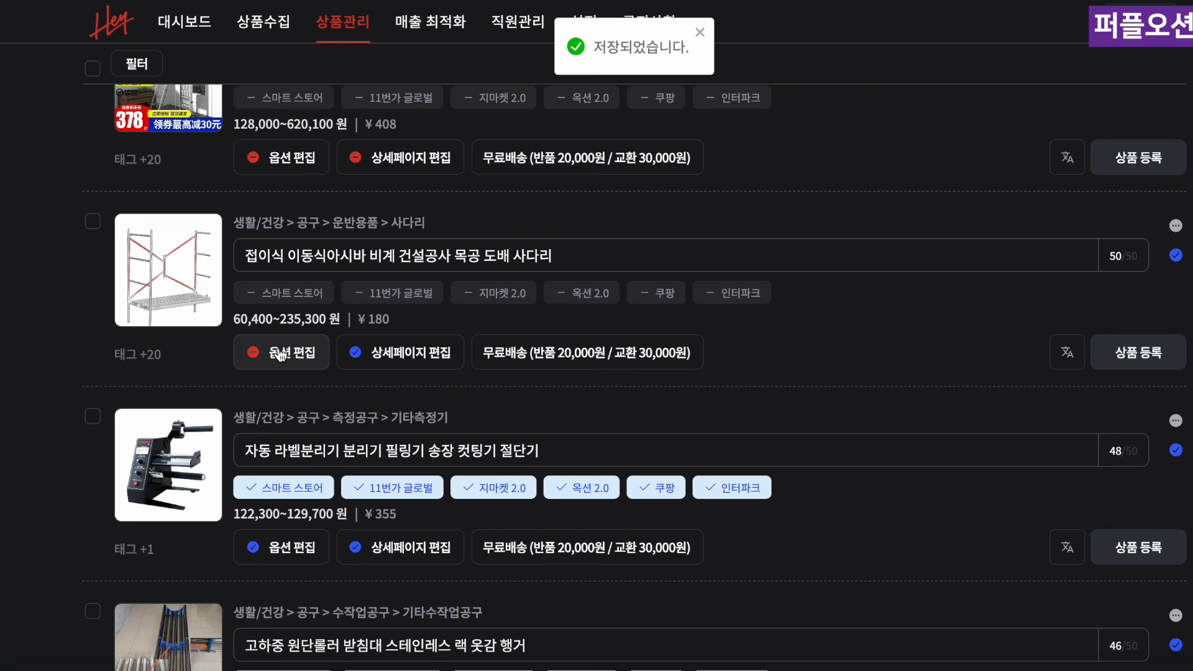
Add a forwarding cost of 35000 won to the scaffold's option prices and review the names of options 02 to 04
{"action": "left_click", "coordinate": [287, 352]}
{"action": "left_click", "coordinate": [357, 132]}
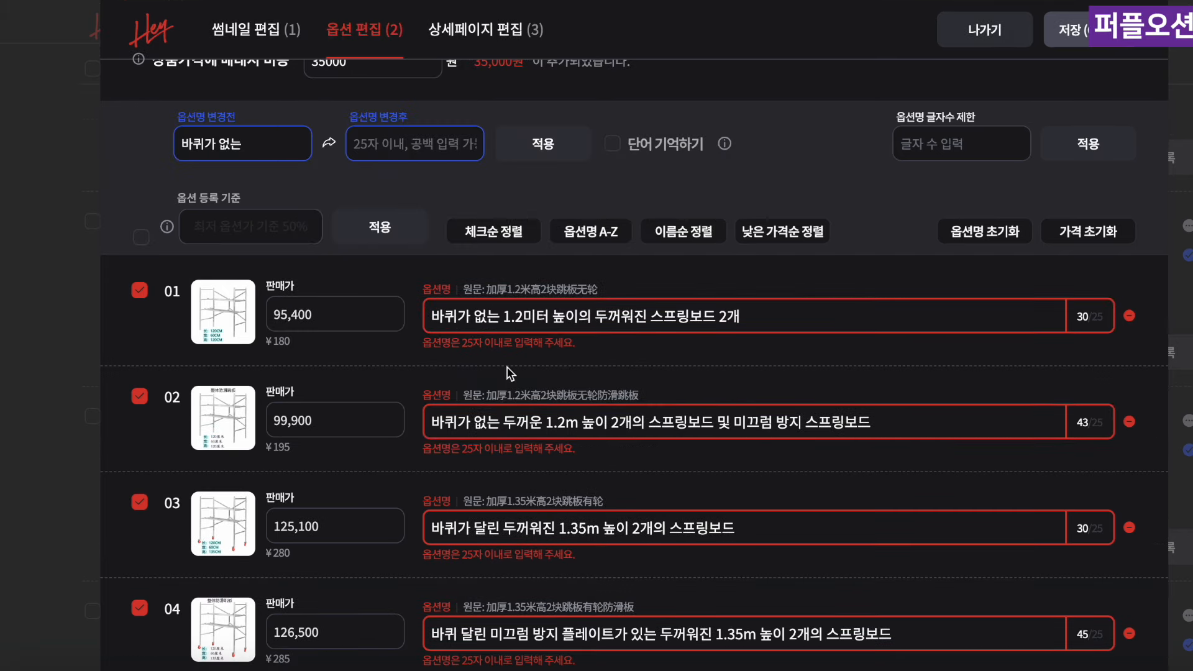
{"action": "left_click", "coordinate": [561, 423]}
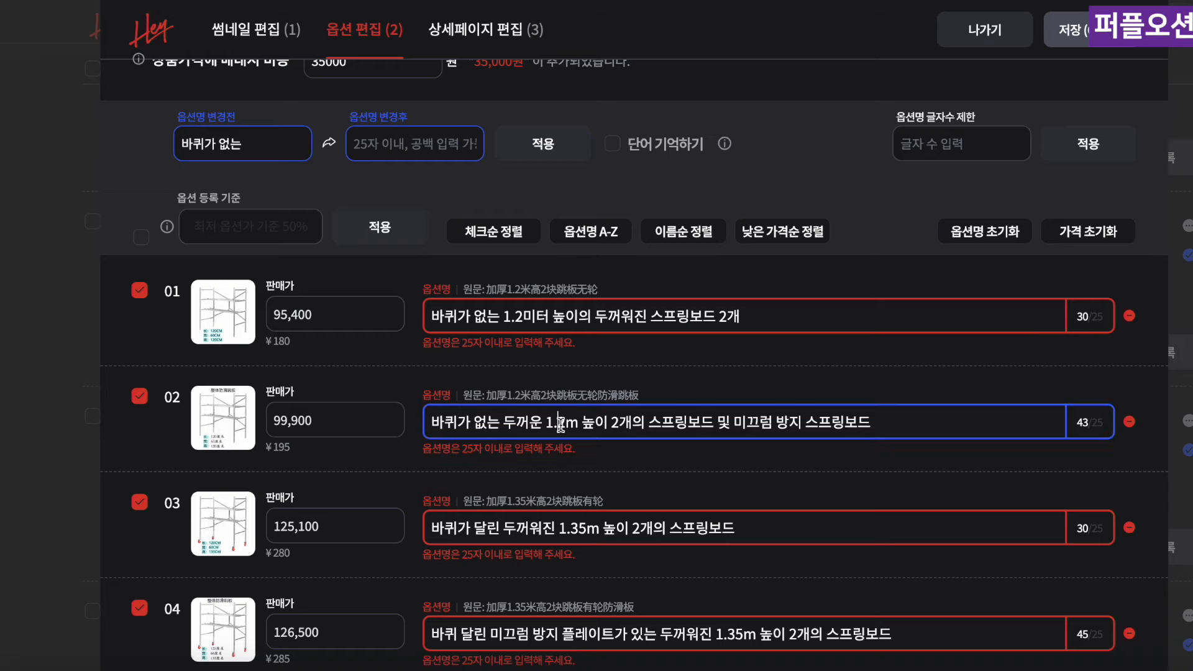
{"action": "left_click", "coordinate": [580, 526]}
{"action": "left_click", "coordinate": [745, 634]}
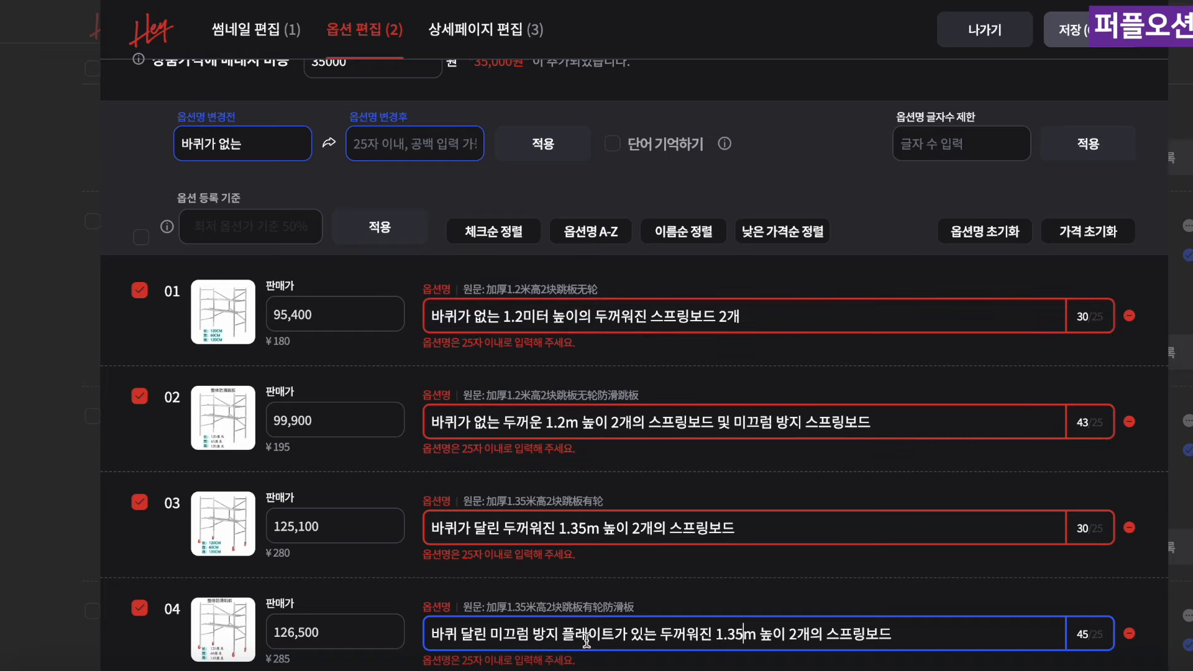
Delete 바퀴가 없는 from the start of the scaffold's option 01 name
{"action": "left_click", "coordinate": [505, 319]}
{"action": "key", "text": "BackSpace"}
{"action": "key", "text": "BackSpace"}
{"action": "key", "text": "BackSpace"}
{"action": "key", "text": "BackSpace"}
{"action": "key", "text": "BackSpace"}
{"action": "key", "text": "BackSpace"}
{"action": "key", "text": "BackSpace"}
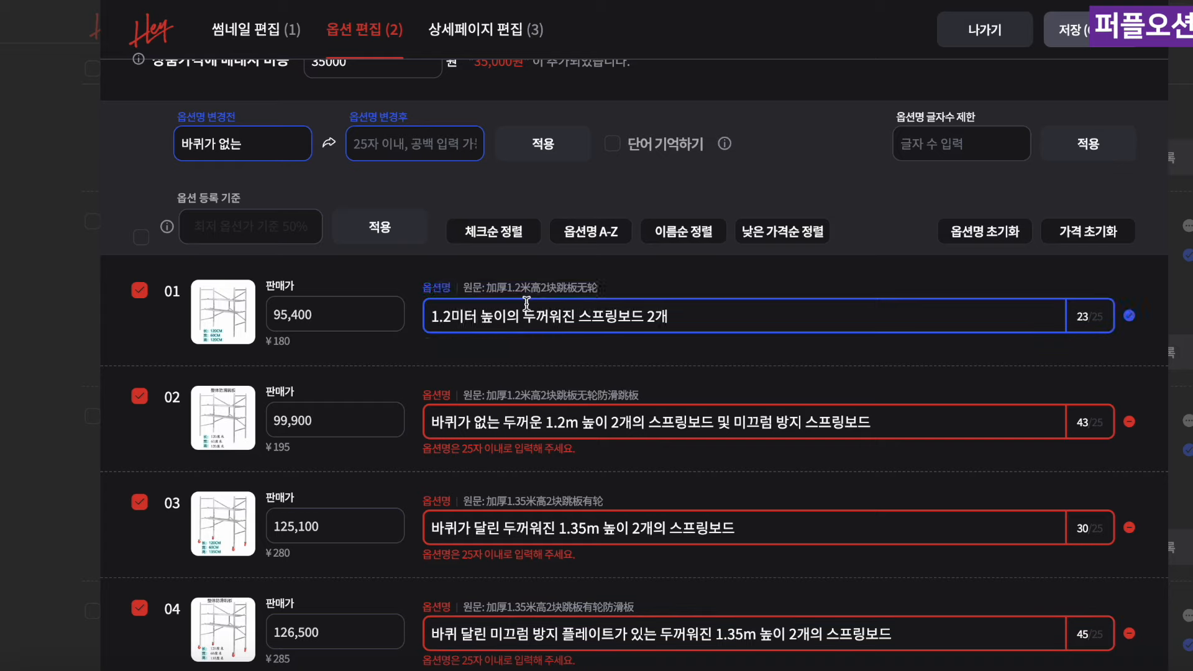
Replace 미터 with m across the scaffold's option names
{"action": "left_click_drag", "start_coordinate": [476, 317], "coordinate": [451, 317]}
{"action": "left_click", "coordinate": [364, 132]}
{"action": "type", "text": "m"}
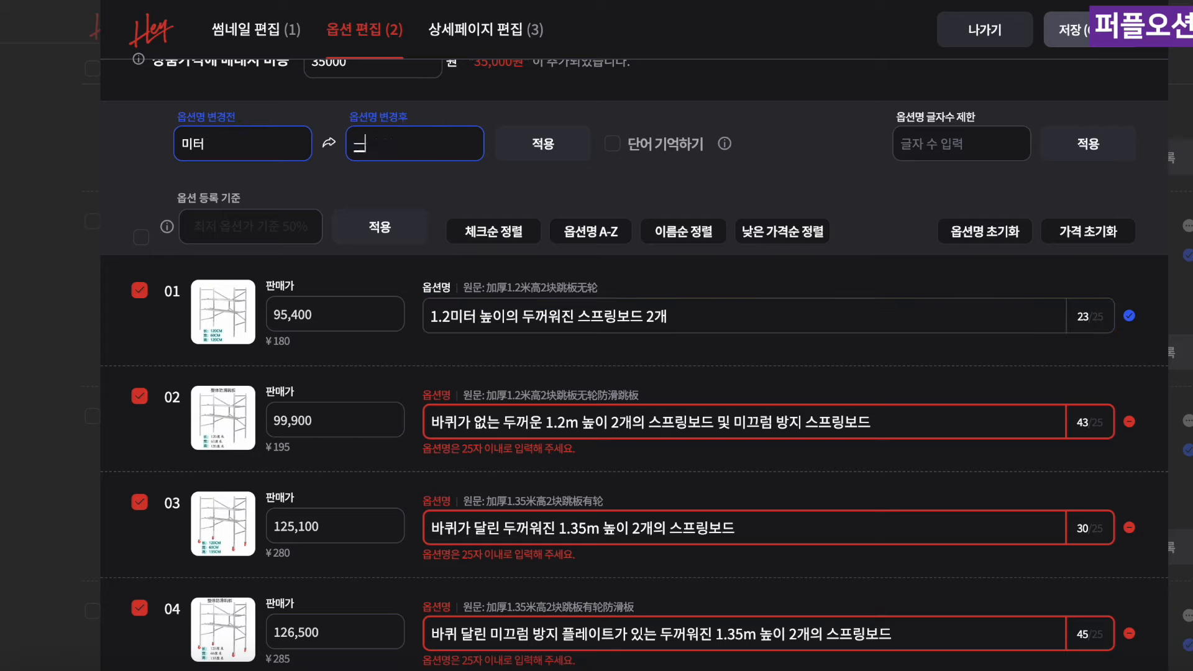
{"action": "left_click", "coordinate": [541, 149]}
Rename the scaffold's option 01 as 1.2m - 일반형
{"action": "left_click", "coordinate": [470, 313]}
{"action": "left_click_drag", "start_coordinate": [470, 314], "coordinate": [740, 334]}
{"action": "type", "text": "- 일반형"}
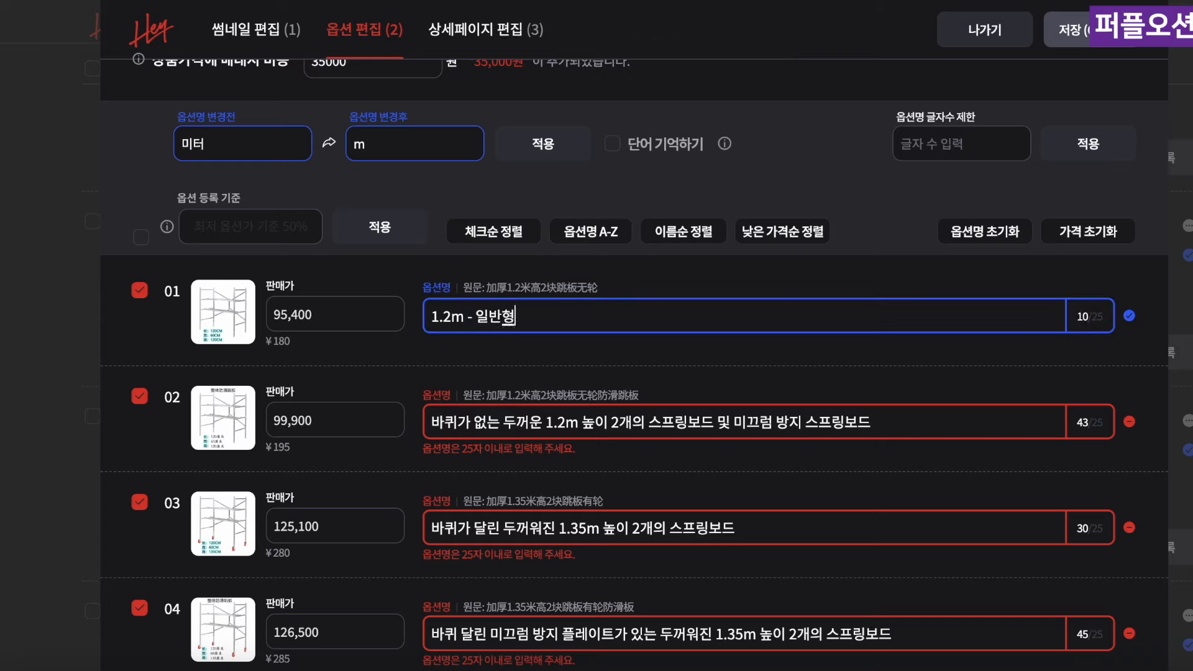
Copy the scaffold's option 01 name to option 02 and extend it to 1.2m - 일반형(미끄럼 방지)
{"action": "key", "text": "ctrl+a"}
{"action": "key", "text": "ctrl+c"}
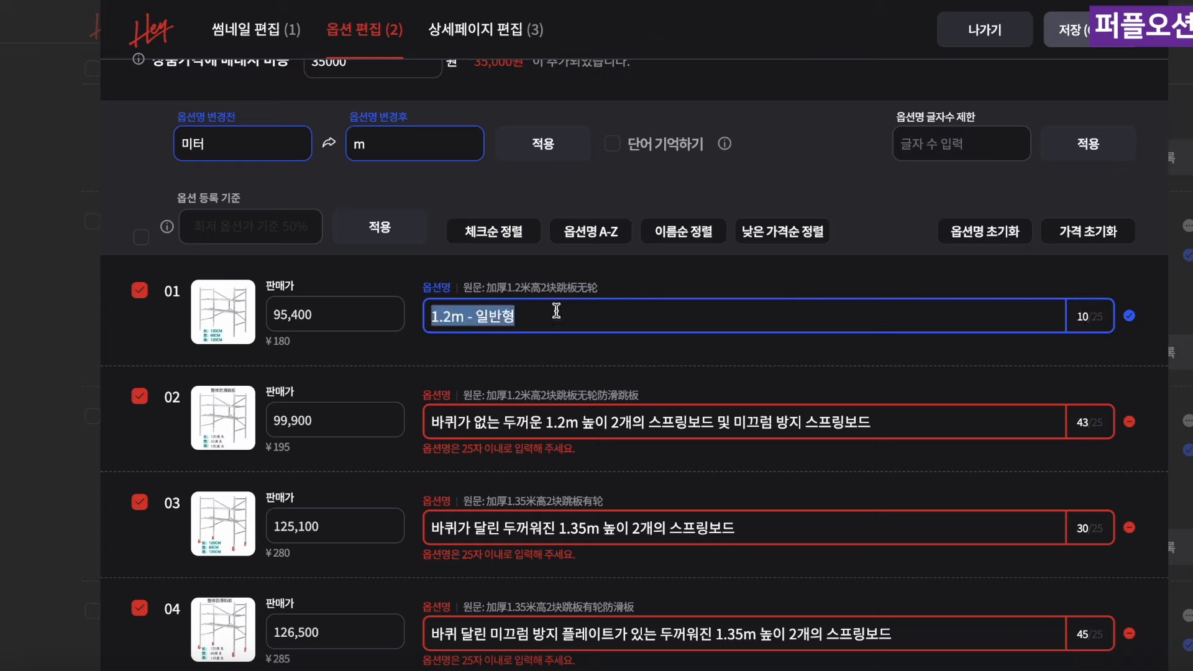
{"action": "left_click", "coordinate": [551, 425]}
{"action": "key", "text": "ctrl+a"}
{"action": "key", "text": "ctrl+v"}
{"action": "type", "text": "(미"}
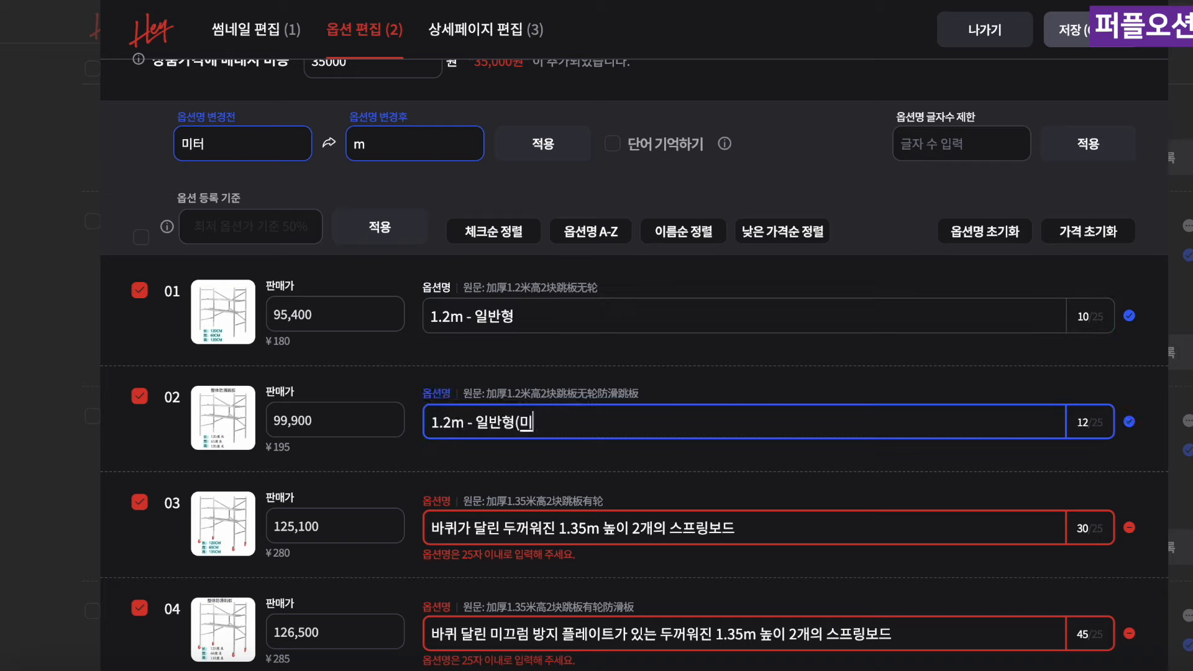
{"action": "type", "text": "끄럼 ㅈ지"}
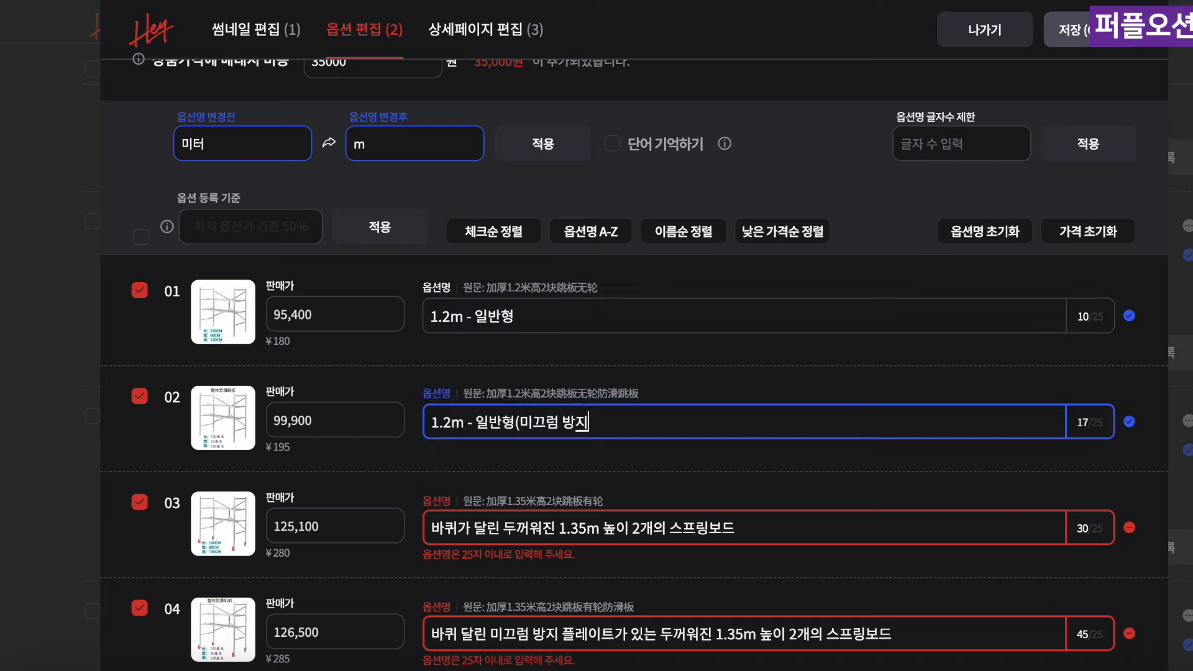
{"action": "type", "text": ")"}
Rename the scaffold's option 03 as 1.35m - 바퀴형
{"action": "left_click", "coordinate": [535, 316]}
{"action": "key", "text": "ctrl+a"}
{"action": "scroll", "coordinate": [535, 348], "scroll_direction": "down", "scroll_amount": 2}
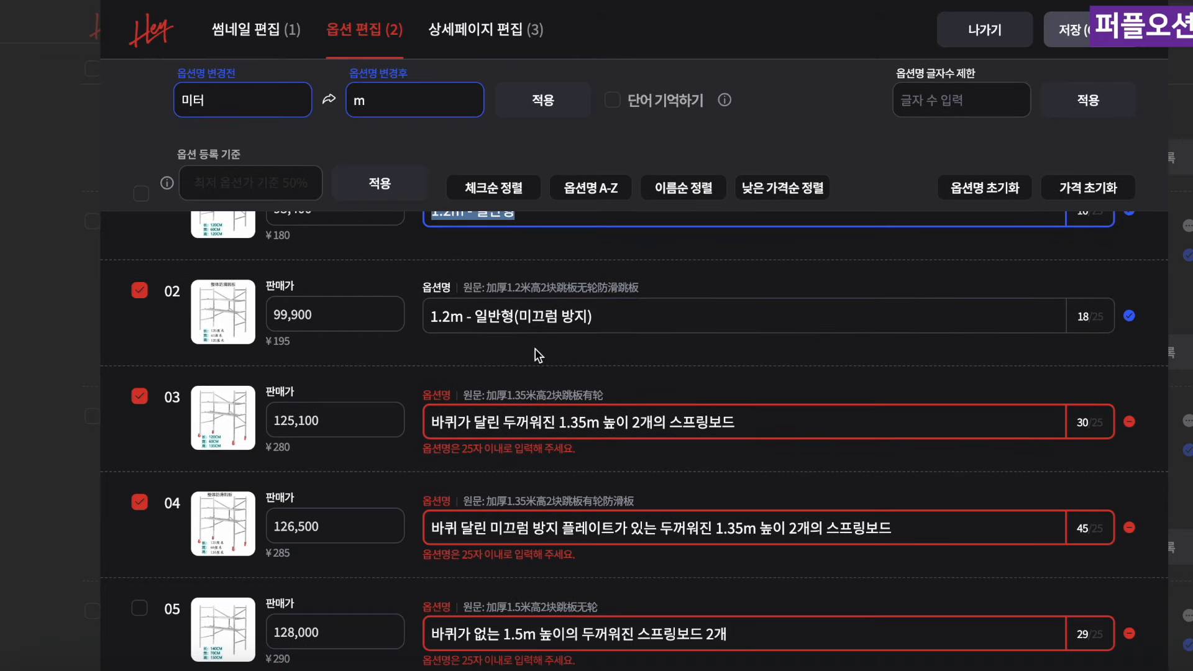
{"action": "left_click", "coordinate": [578, 423]}
{"action": "key", "text": "ctrl+a"}
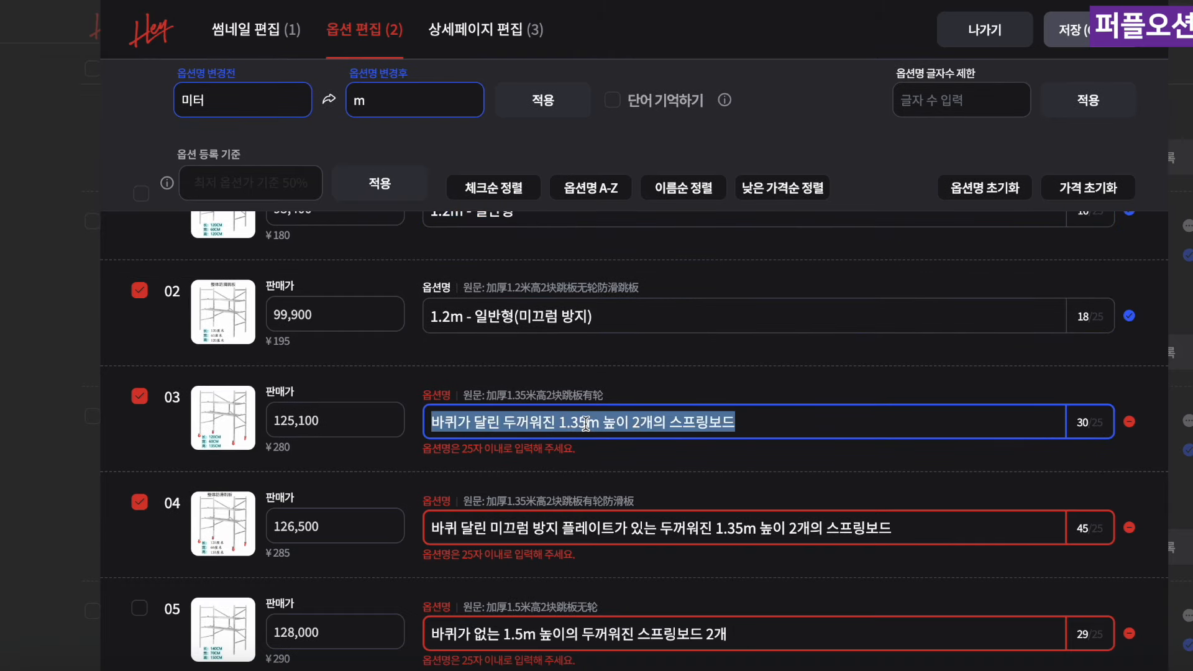
{"action": "scroll", "coordinate": [526, 431], "scroll_direction": "up", "scroll_amount": 1}
{"action": "key", "text": "End"}
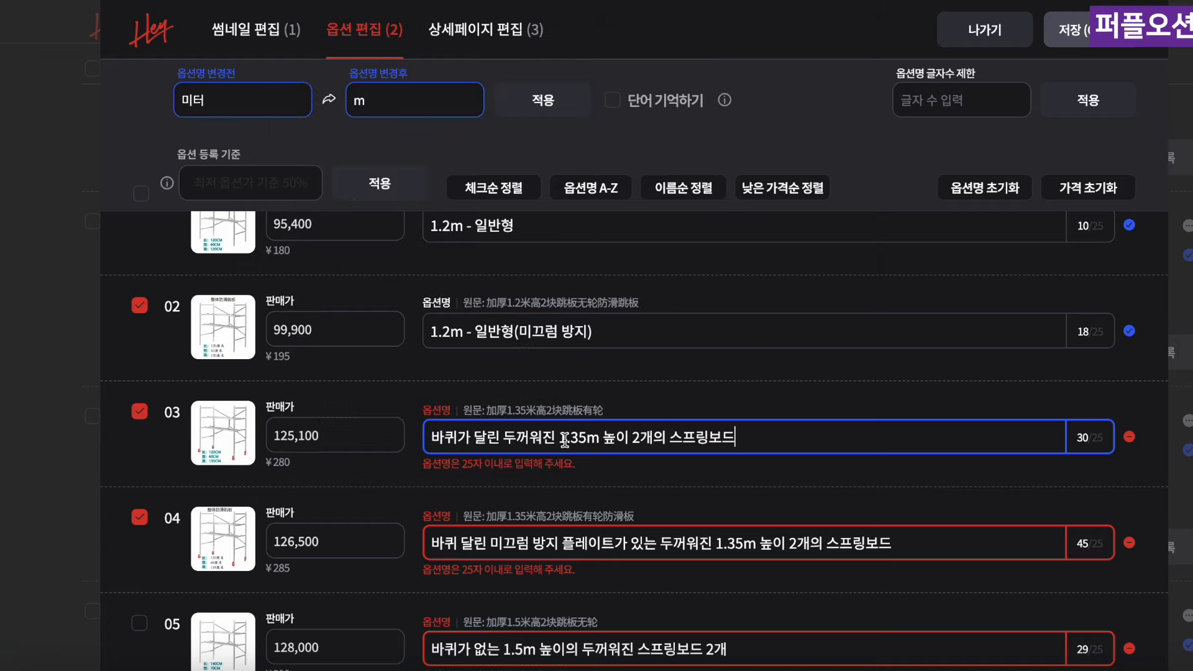
{"action": "left_click_drag", "start_coordinate": [563, 437], "coordinate": [369, 436]}
{"action": "type", "text": "1"}
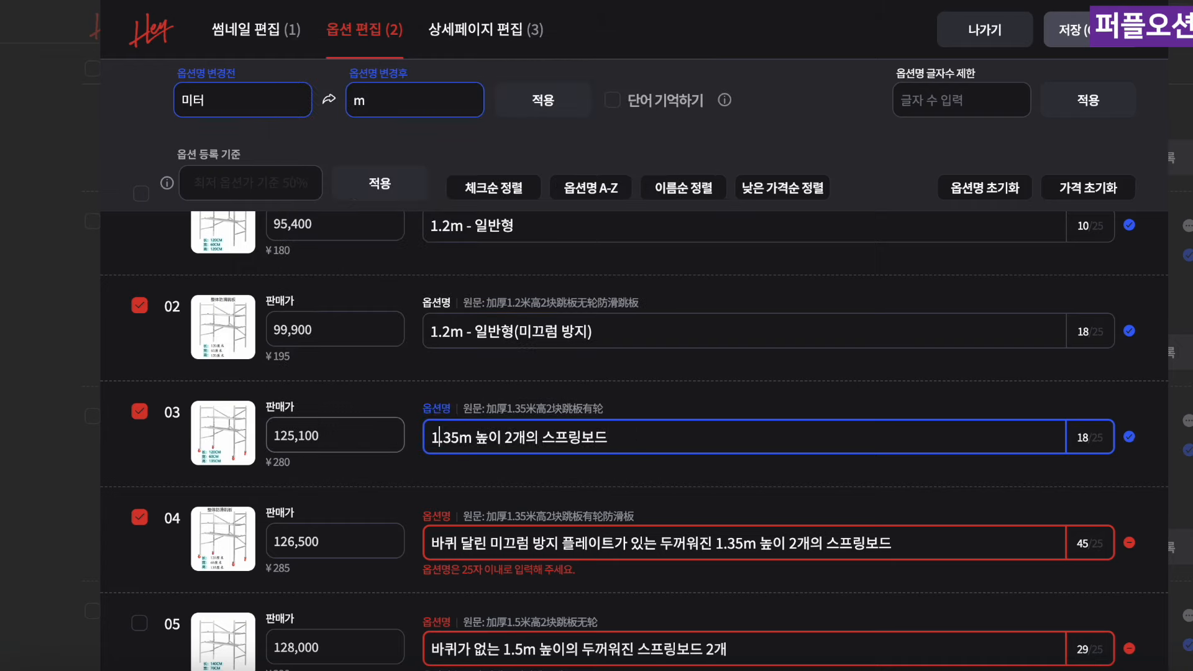
{"action": "left_click", "coordinate": [479, 437]}
{"action": "type", "text": "- 바퀴형("}
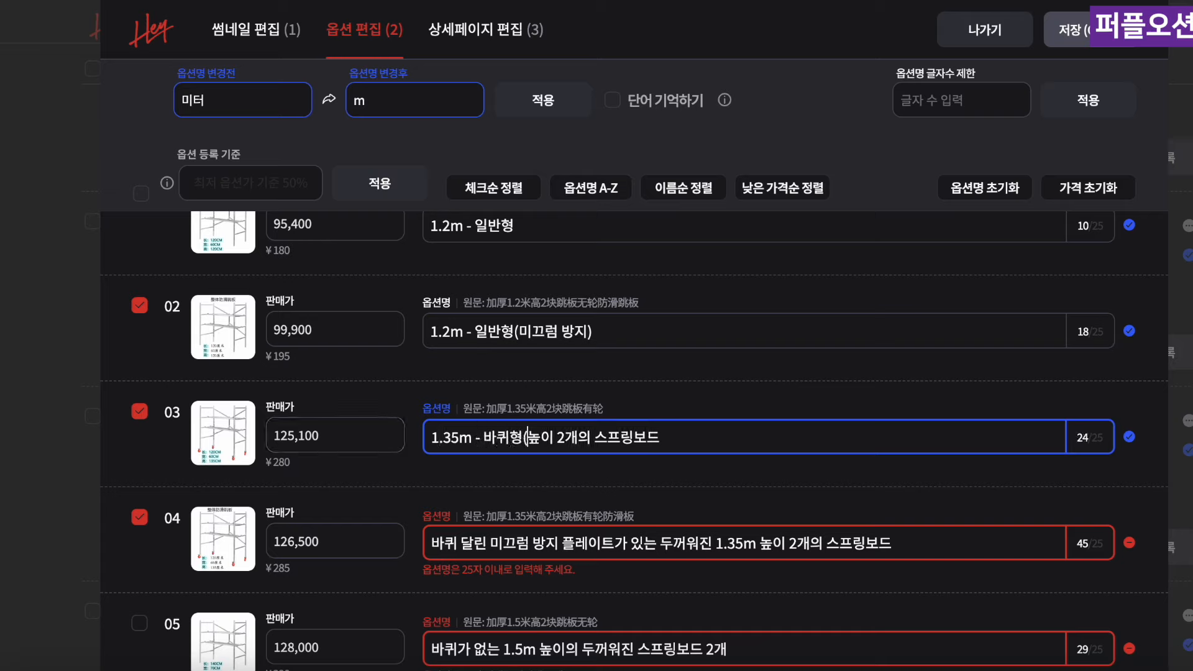
{"action": "key", "text": "BackSpace"}
{"action": "key", "text": "shift+End"}
{"action": "key", "text": "Delete"}
Reuse the option 03 name for the scaffold's option 04 and extend it to 1.35m - 바퀴형(미끄럼 방지)
{"action": "double_click", "coordinate": [452, 437]}
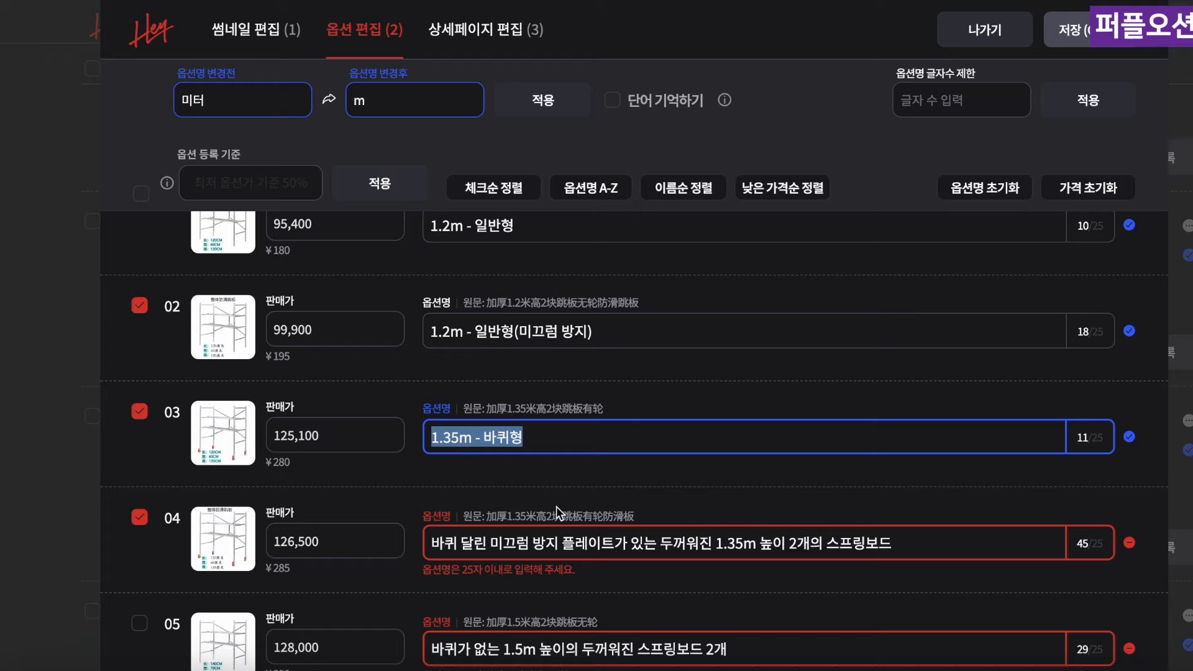
{"action": "triple_click", "coordinate": [500, 543]}
{"action": "type", "text": "1.35m - 바퀴형"}
{"action": "type", "text": "(미끄럼 방지"}
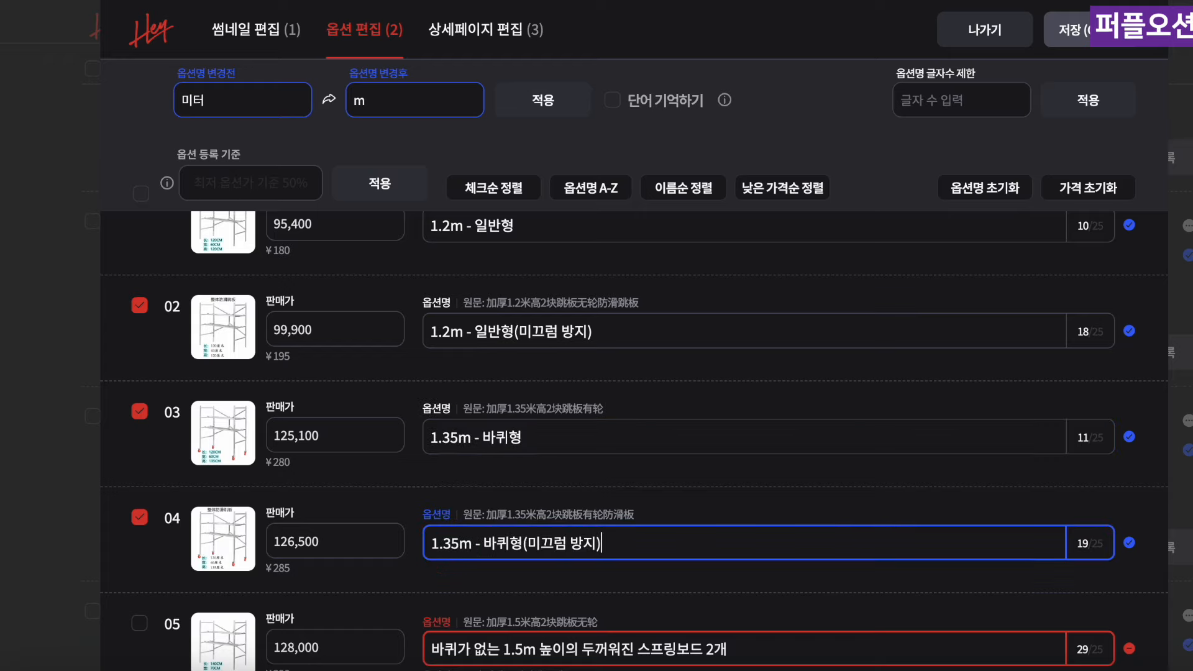
Apply the option registration criterion to the scaffold's options and save the edits
{"action": "scroll", "coordinate": [659, 523], "scroll_direction": "up", "scroll_amount": 1}
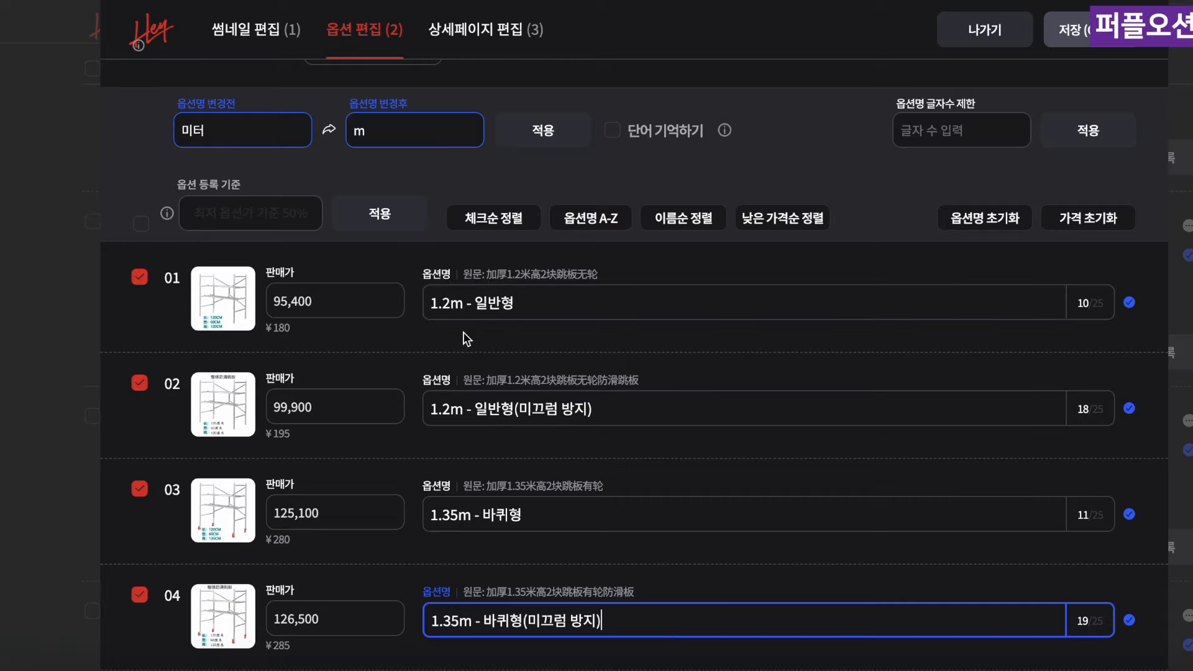
{"action": "scroll", "coordinate": [559, 379], "scroll_direction": "down", "scroll_amount": 1}
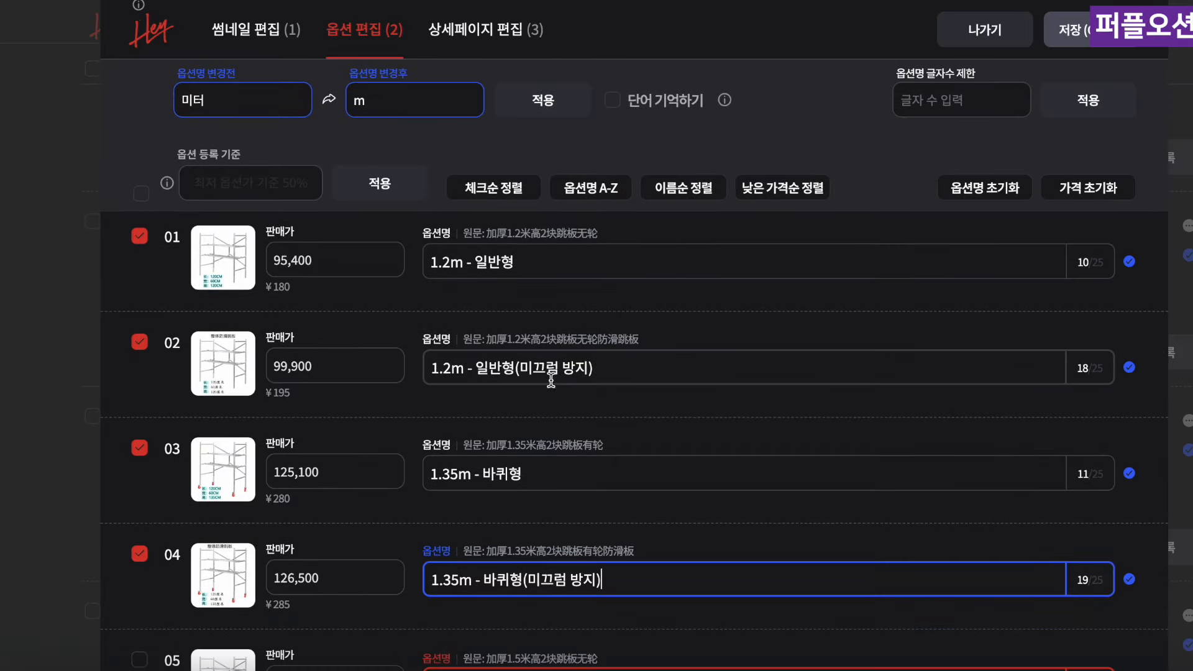
{"action": "scroll", "coordinate": [530, 456], "scroll_direction": "down", "scroll_amount": 1}
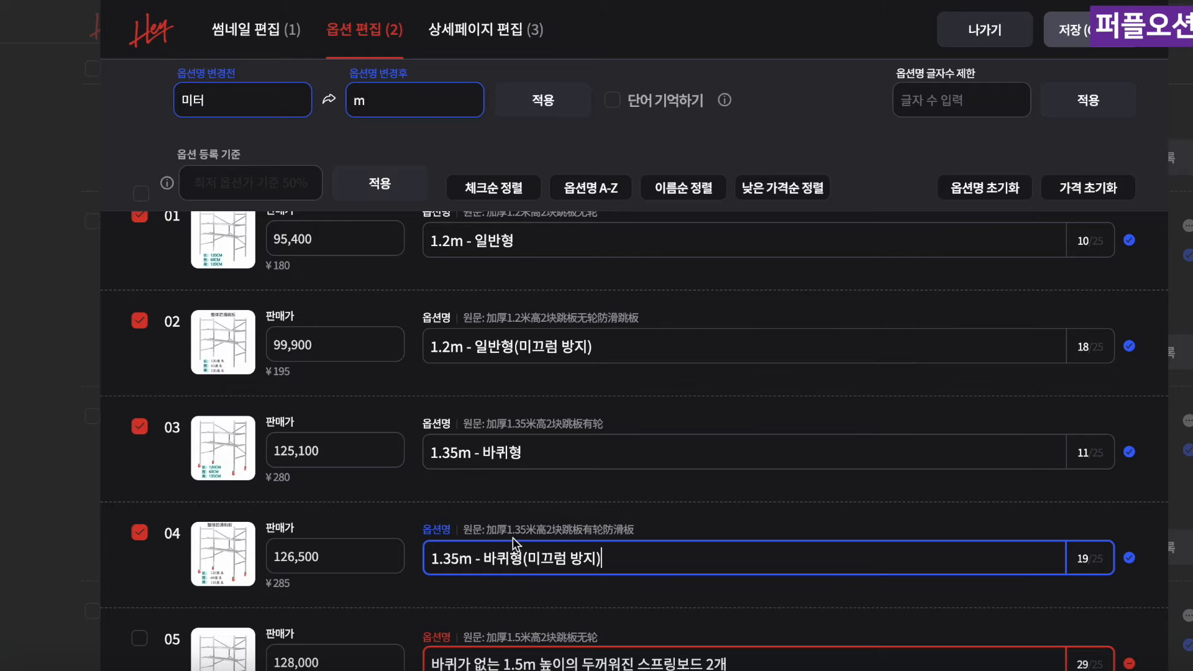
{"action": "scroll", "coordinate": [509, 541], "scroll_direction": "up", "scroll_amount": 1}
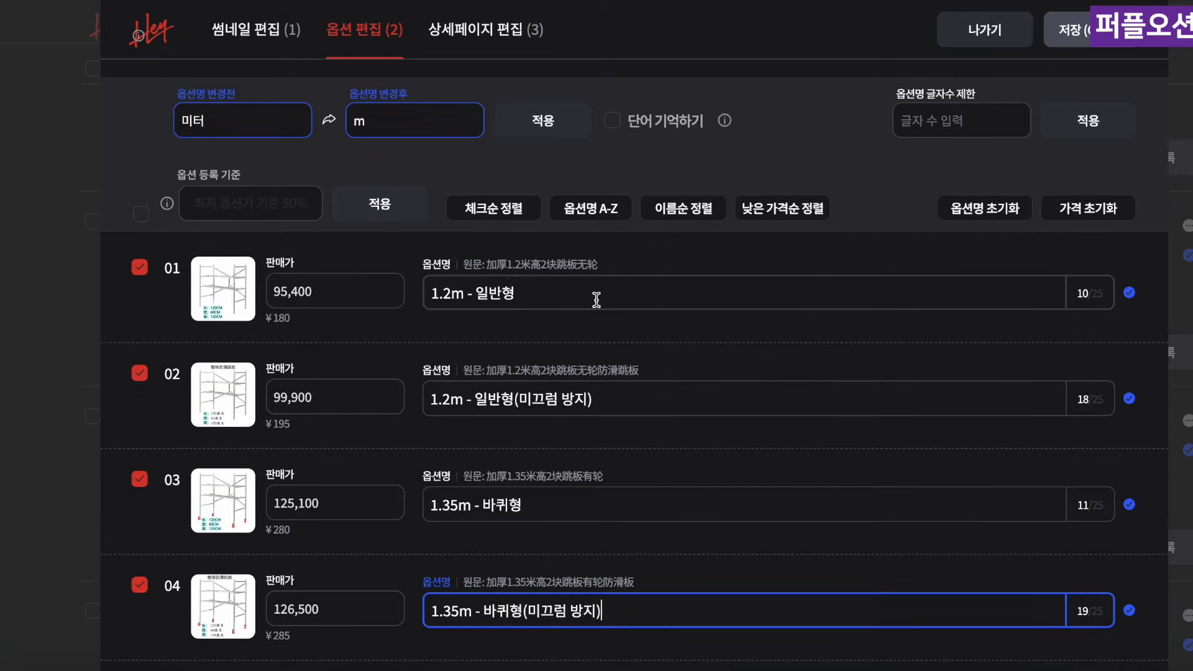
{"action": "scroll", "coordinate": [555, 259], "scroll_direction": "up", "scroll_amount": 1}
{"action": "left_click", "coordinate": [379, 222]}
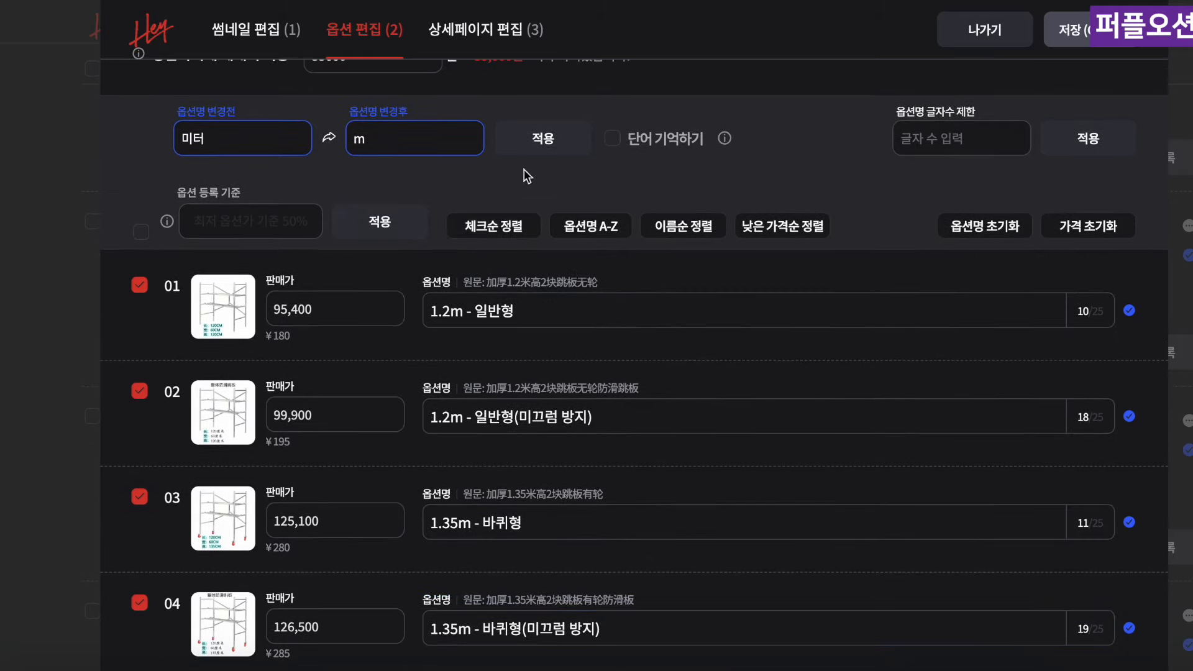
{"action": "left_click", "coordinate": [1073, 29]}
{"action": "left_click", "coordinate": [308, 352]}
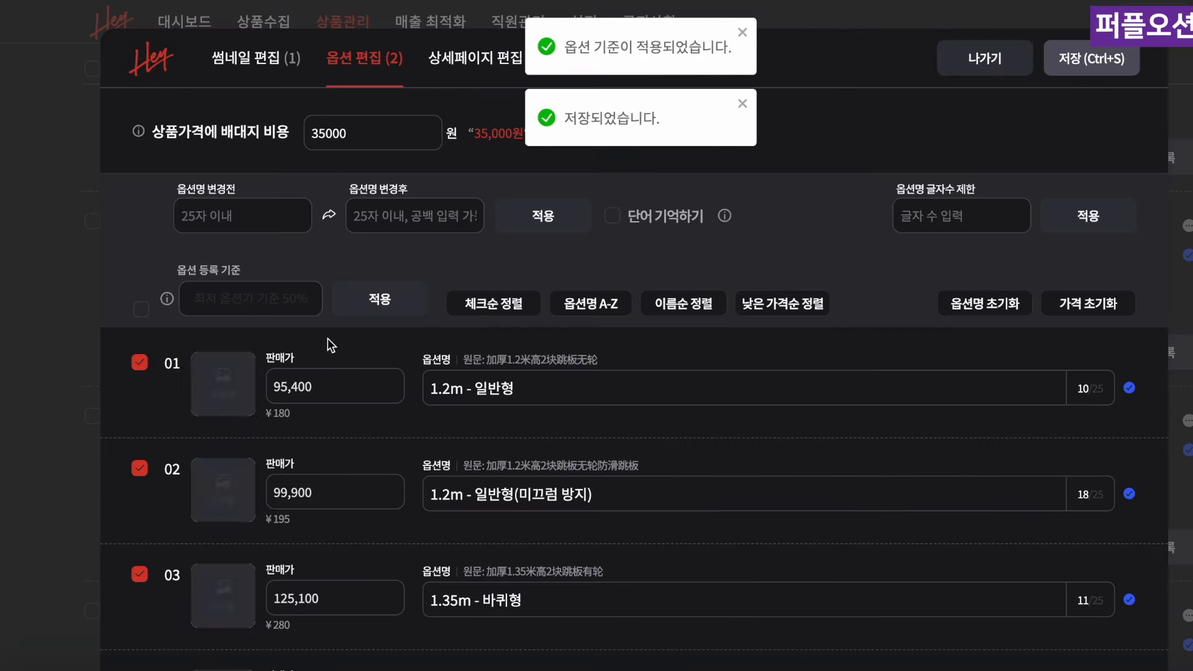
Look over the scaffold's remaining options, save the option edits once more and return to the product list
{"action": "scroll", "coordinate": [308, 458], "scroll_direction": "down", "scroll_amount": 15}
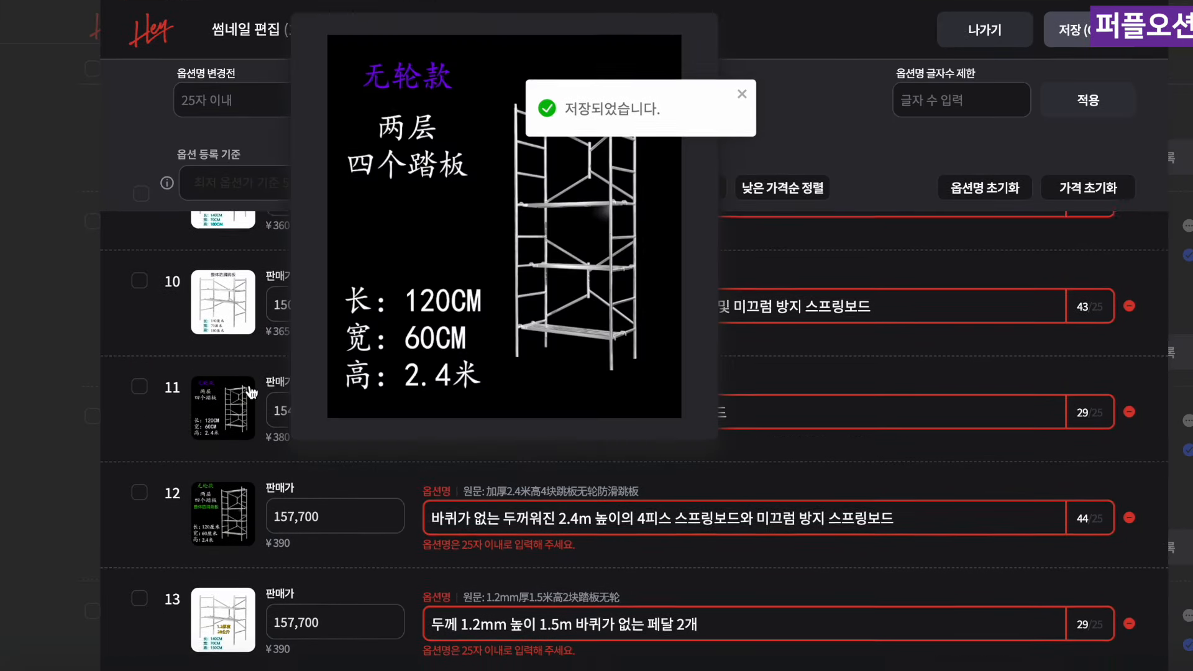
{"action": "scroll", "coordinate": [256, 367], "scroll_direction": "down", "scroll_amount": 7}
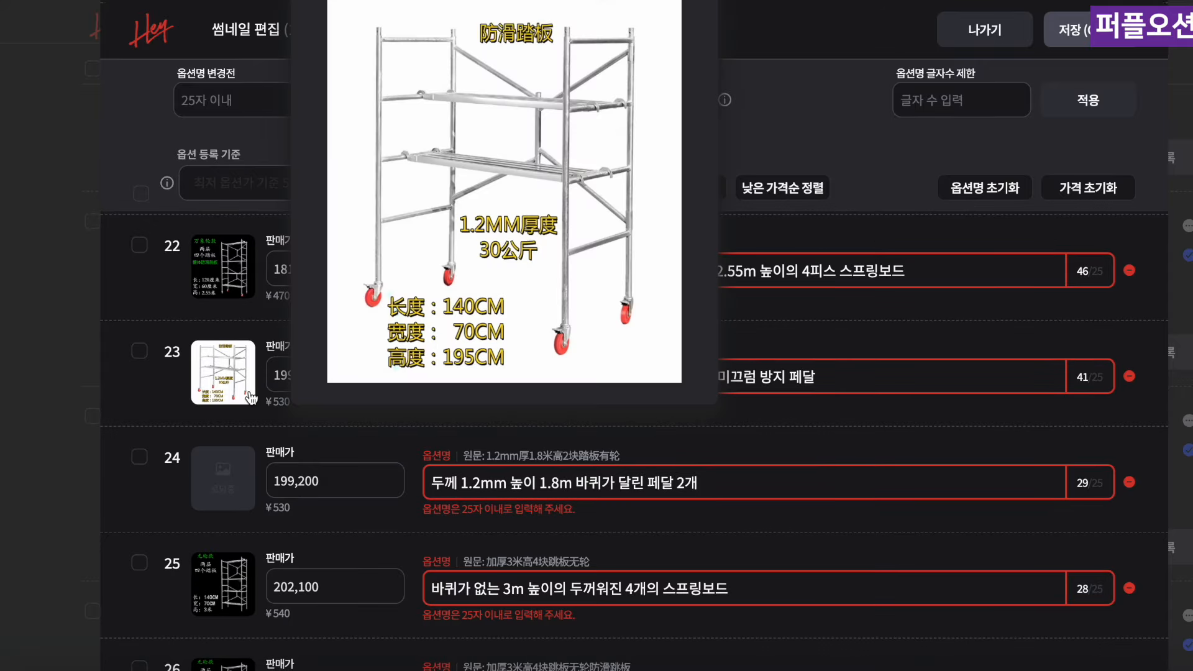
{"action": "scroll", "coordinate": [263, 361], "scroll_direction": "up", "scroll_amount": 11}
{"action": "scroll", "coordinate": [263, 361], "scroll_direction": "up", "scroll_amount": 12}
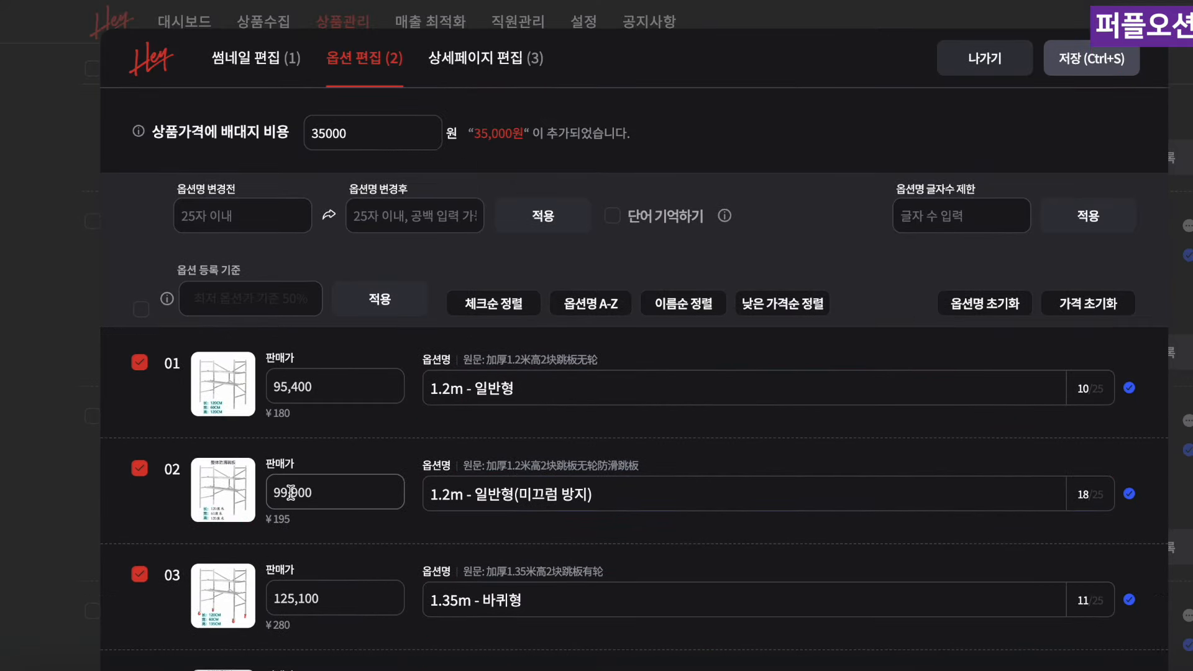
{"action": "scroll", "coordinate": [323, 495], "scroll_direction": "down", "scroll_amount": 3}
{"action": "scroll", "coordinate": [364, 356], "scroll_direction": "up", "scroll_amount": 2}
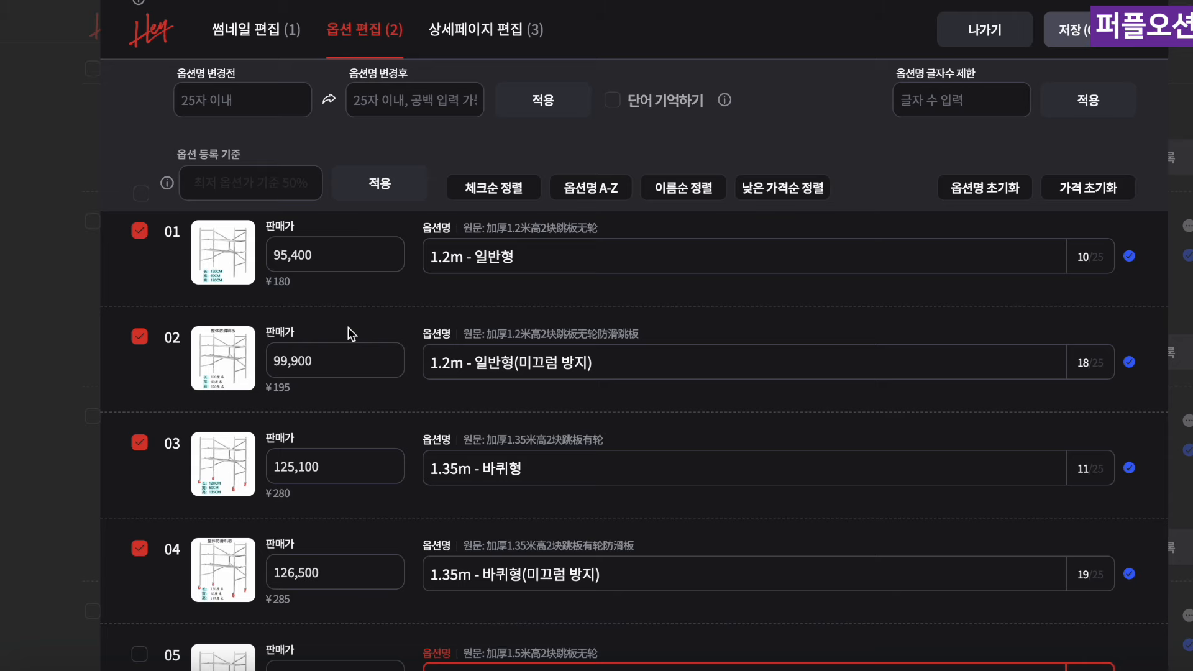
{"action": "scroll", "coordinate": [348, 327], "scroll_direction": "up", "scroll_amount": 2}
{"action": "left_click", "coordinate": [1068, 29]}
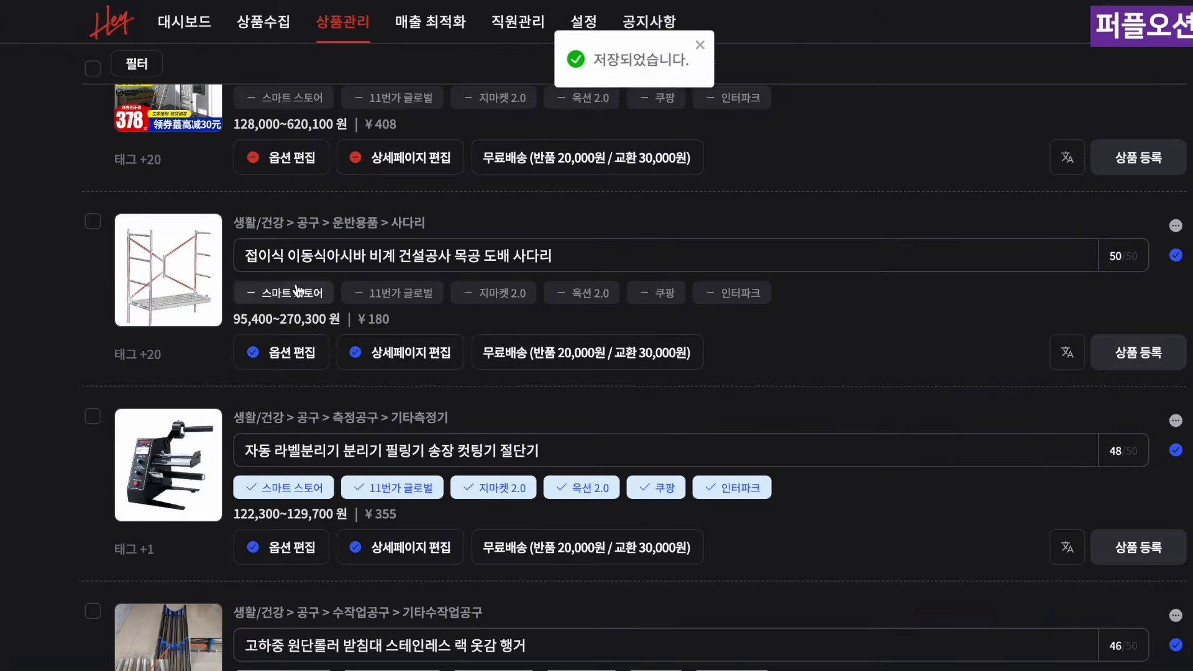
Register the scaffold product 접이식 이동식아시바 비계 on all connected marketplaces
{"action": "left_click", "coordinate": [1138, 352]}
{"action": "left_click", "coordinate": [608, 255]}
{"action": "left_click", "coordinate": [693, 488]}
Remove the brand Baijiayi from the attic ladder's product name and shorten the name to 다락방 사다리 지붕 야외 복층
{"action": "scroll", "coordinate": [364, 315], "scroll_direction": "up", "scroll_amount": 4}
{"action": "left_click", "coordinate": [376, 309]}
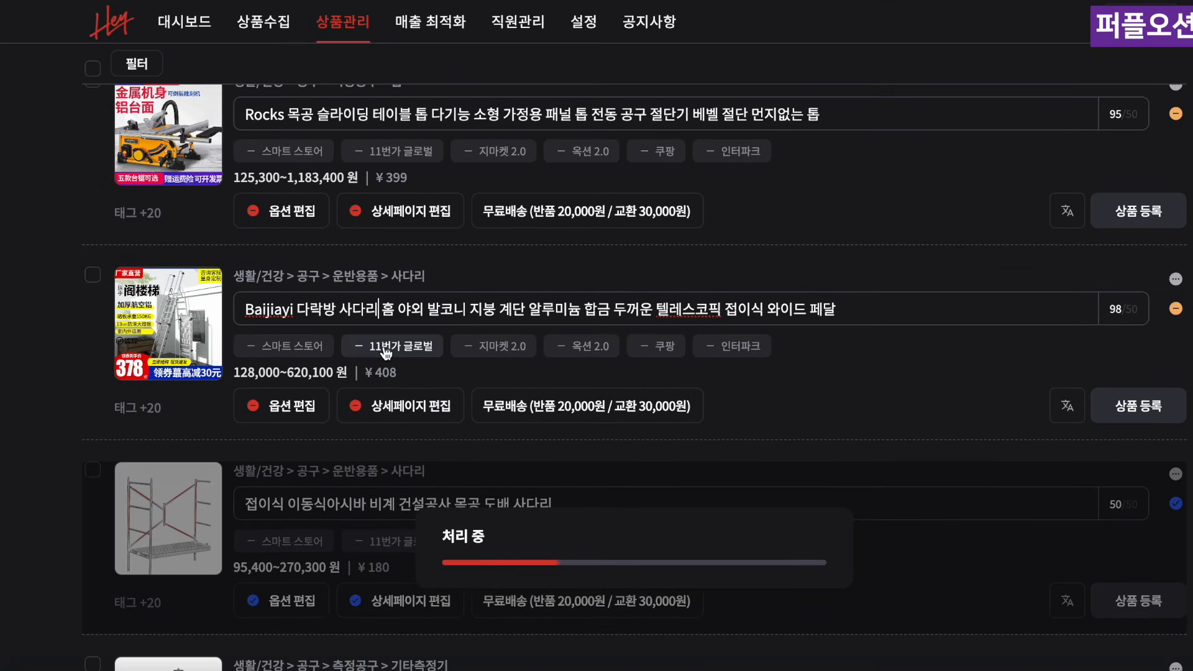
{"action": "double_click", "coordinate": [299, 309]}
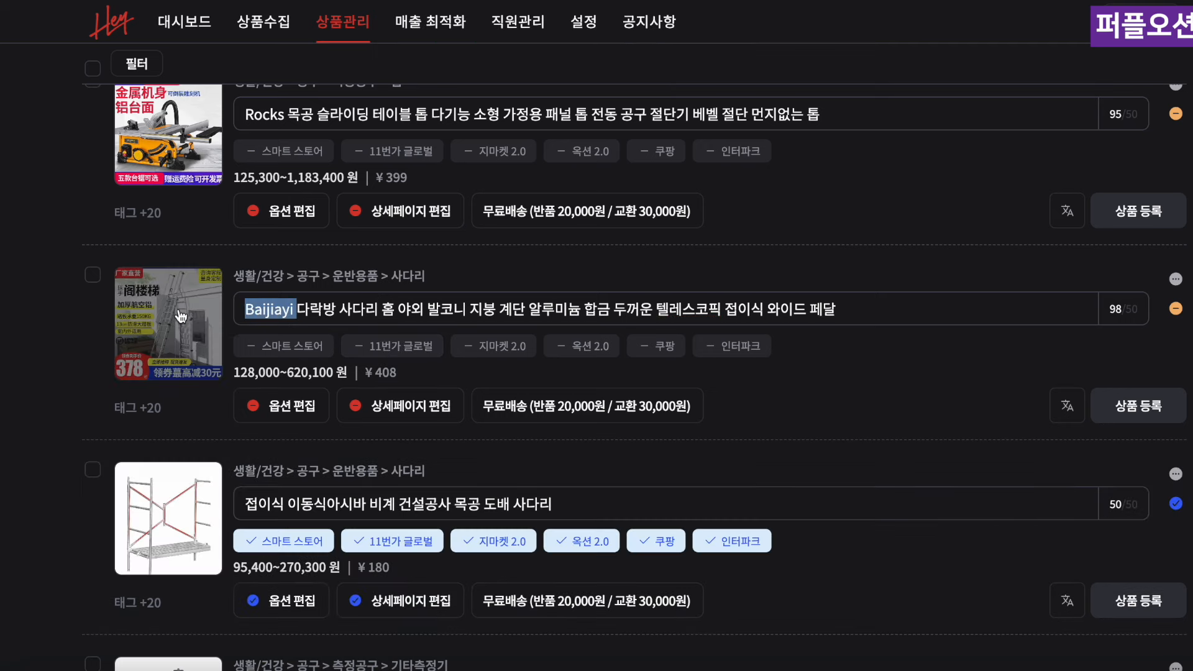
{"action": "key", "text": "BackSpace"}
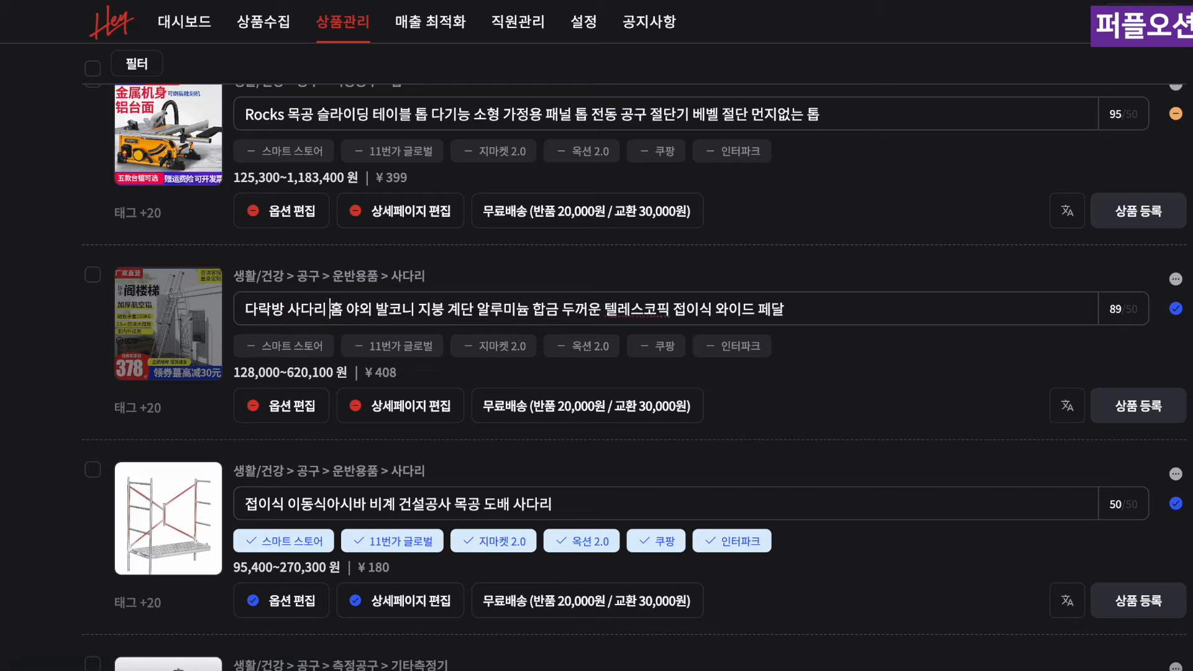
{"action": "key", "text": "shift+End"}
{"action": "type", "text": "지붕 야외"}
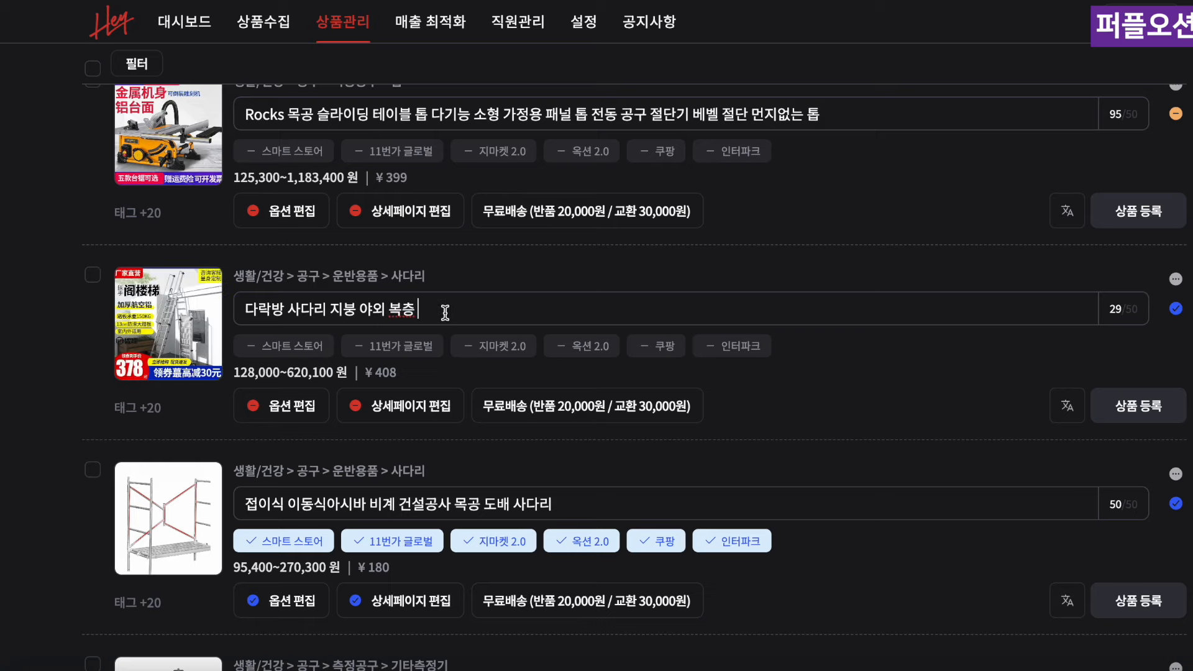
Switch to the Auction marketplace, search for 다락방 사다리 and examine the titles of comparable listings for keywords
{"action": "key", "text": "alt+Tab"}
{"action": "triple_click", "coordinate": [378, 42]}
{"action": "type", "text": "다락방 사다리"}
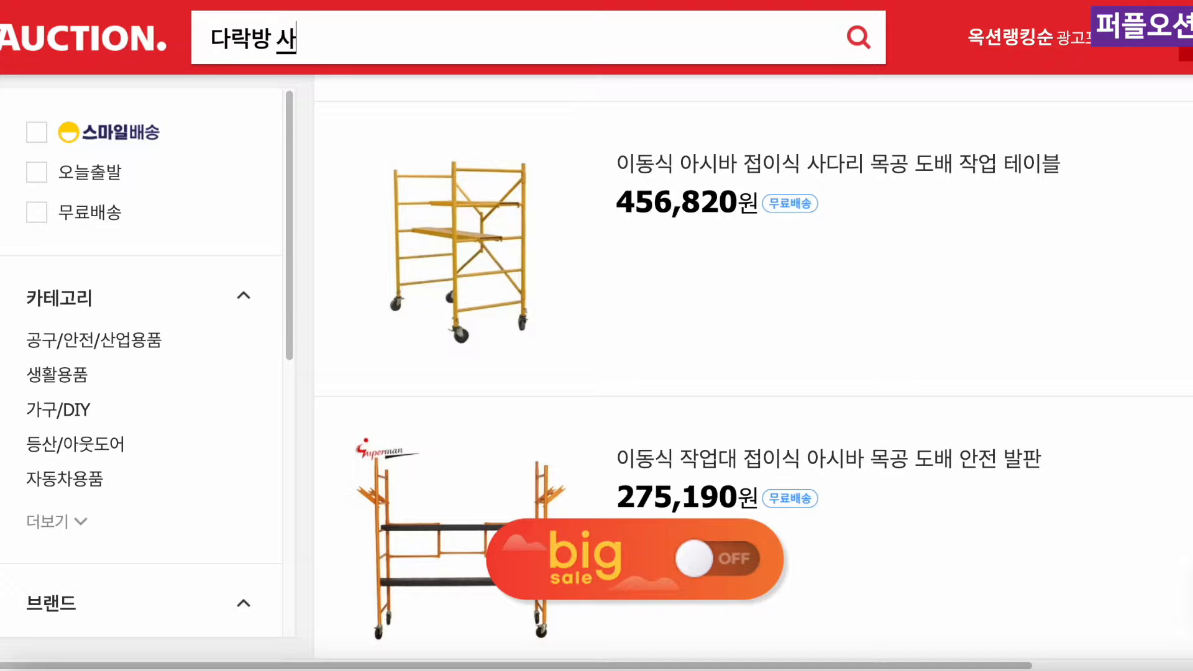
{"action": "key", "text": "Return"}
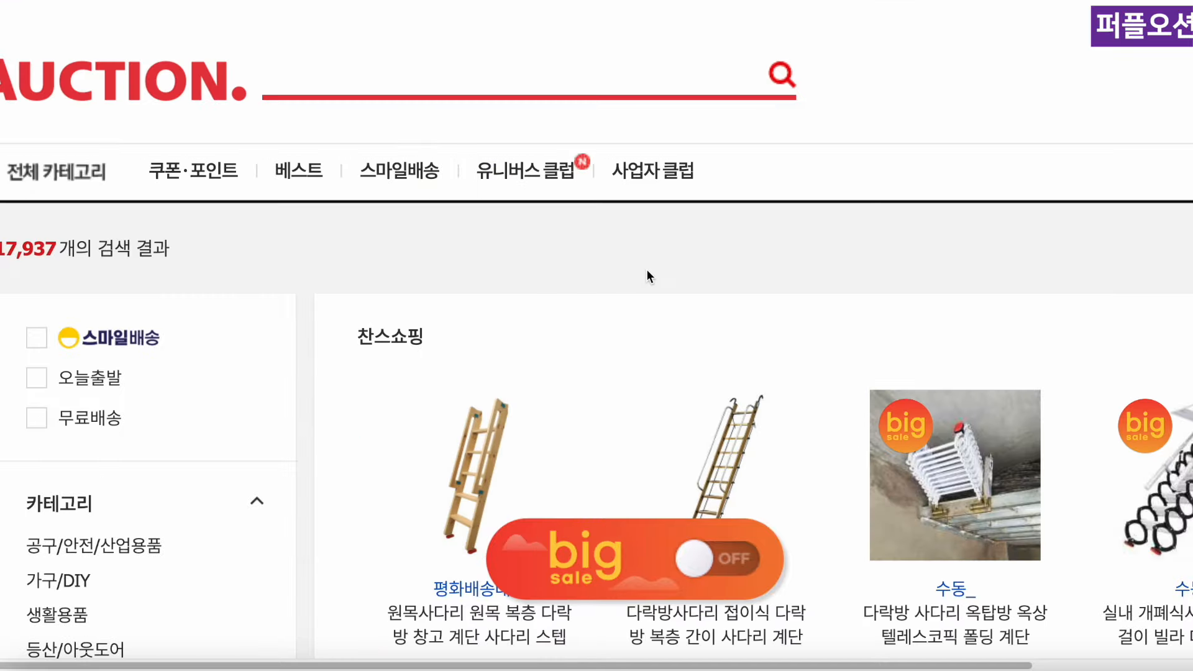
{"action": "scroll", "coordinate": [646, 269], "scroll_direction": "down", "scroll_amount": 8}
{"action": "scroll", "coordinate": [780, 208], "scroll_direction": "down", "scroll_amount": 8}
{"action": "scroll", "coordinate": [780, 191], "scroll_direction": "up", "scroll_amount": 4}
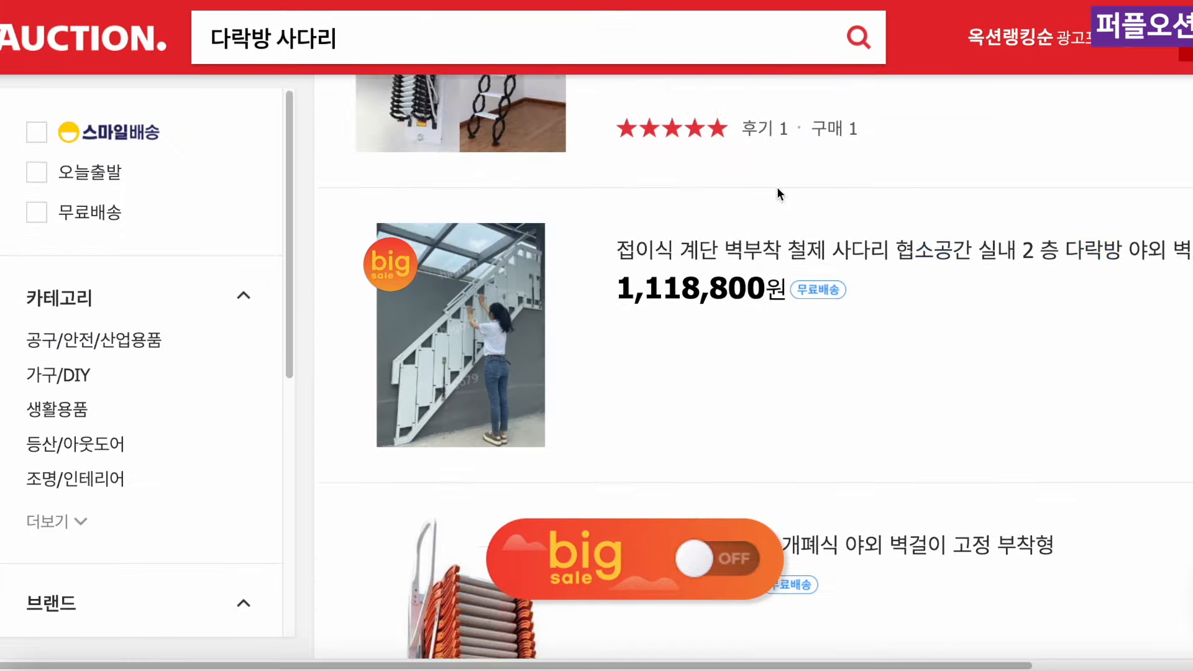
{"action": "scroll", "coordinate": [785, 350], "scroll_direction": "up", "scroll_amount": 4}
{"action": "scroll", "coordinate": [791, 169], "scroll_direction": "down", "scroll_amount": 1}
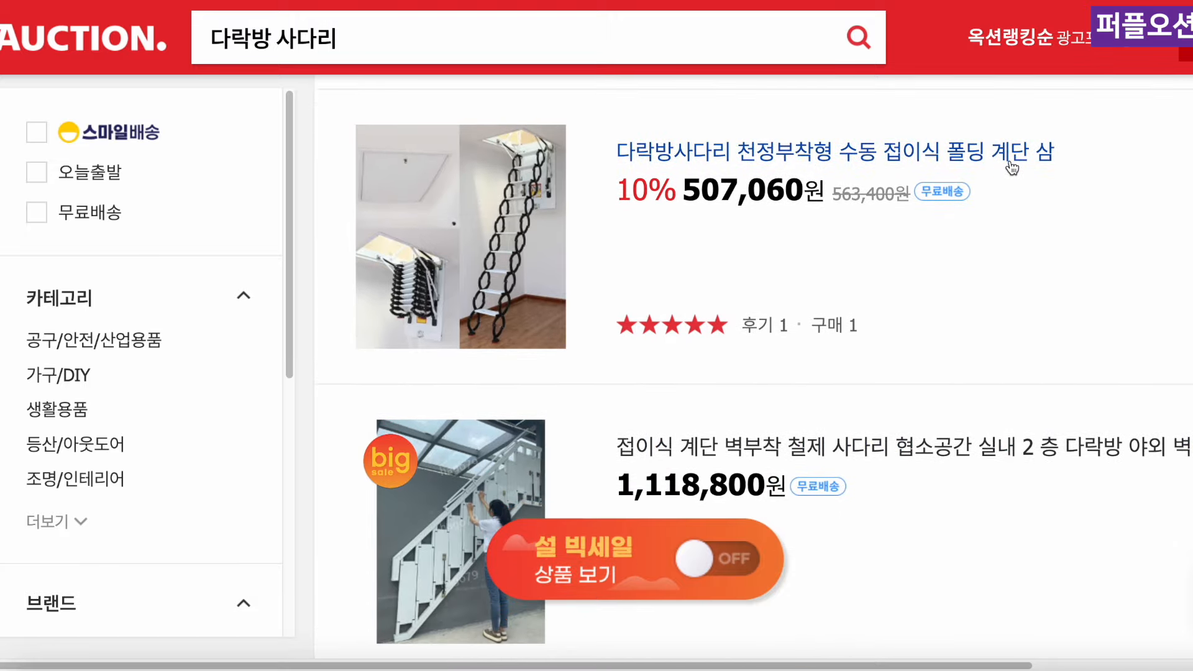
{"action": "scroll", "coordinate": [1010, 164], "scroll_direction": "down", "scroll_amount": 10}
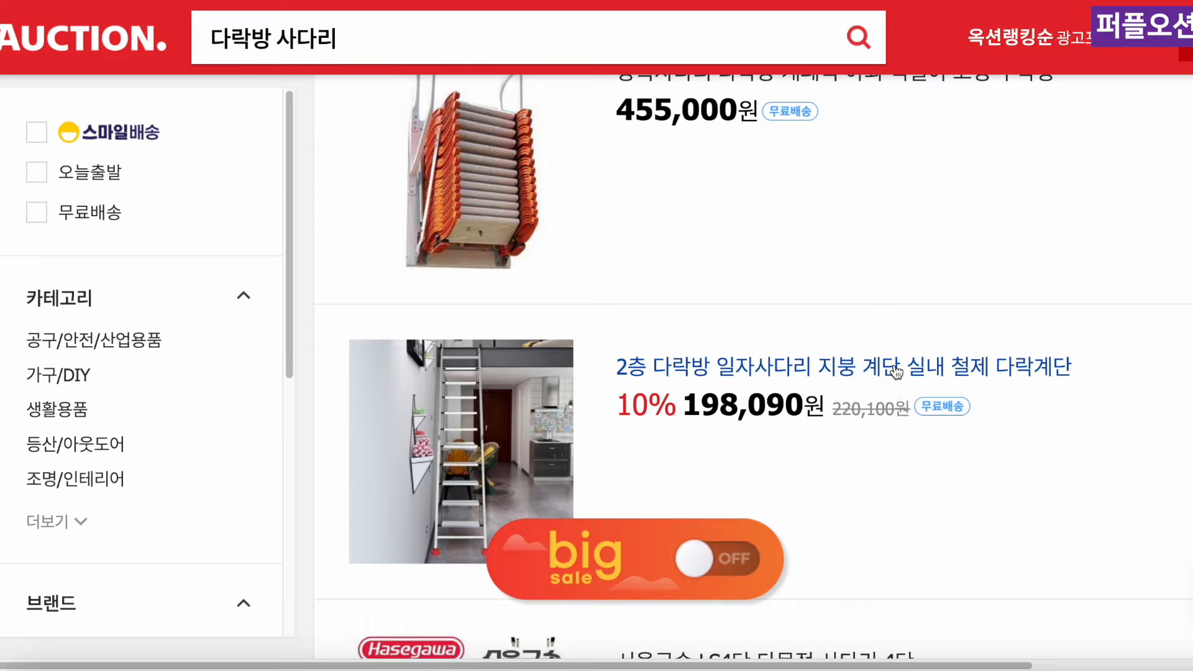
{"action": "scroll", "coordinate": [957, 303], "scroll_direction": "down", "scroll_amount": 2}
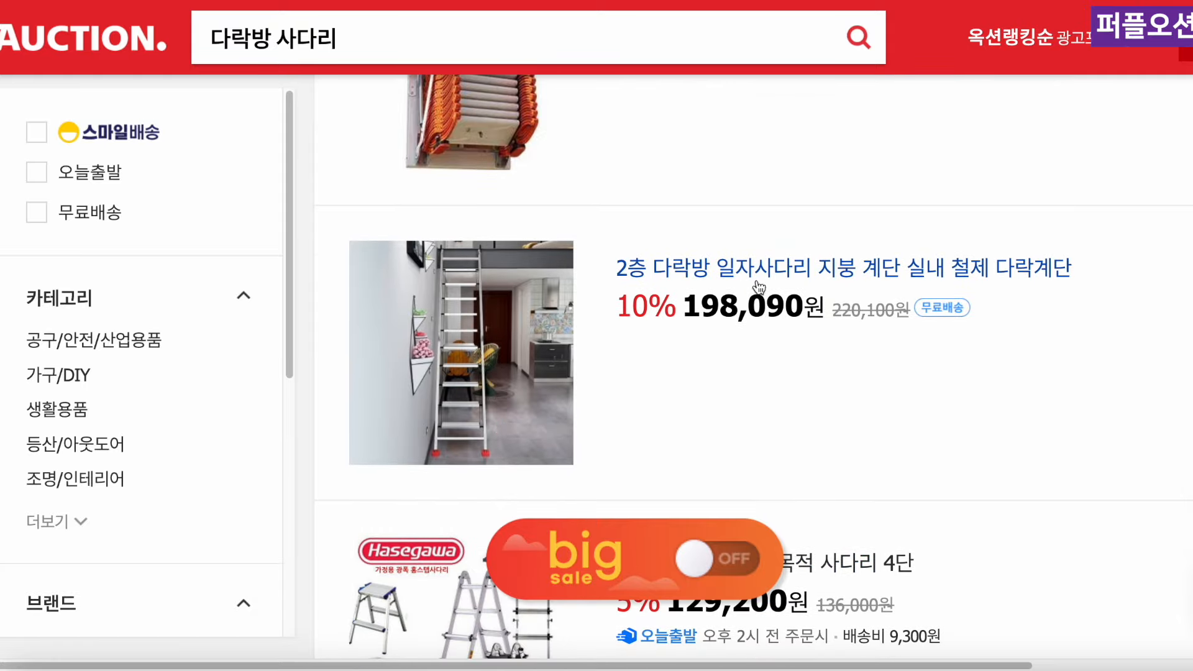
{"action": "scroll", "coordinate": [708, 279], "scroll_direction": "down", "scroll_amount": 10}
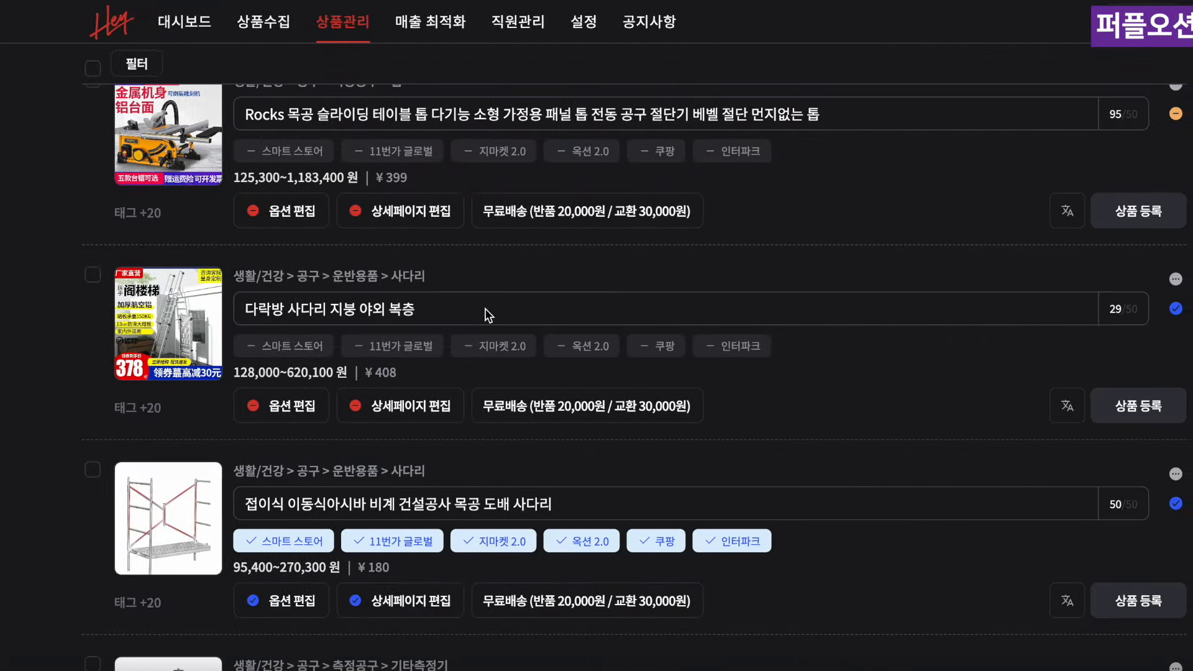
Append the keywords 계단 안전 실내 난간 to the attic ladder's product name
{"action": "type", "text": "ㄱㅖ"}
{"action": "type", "text": "다ㄴ 안전 실내"}
{"action": "type", "text": " 난간"}
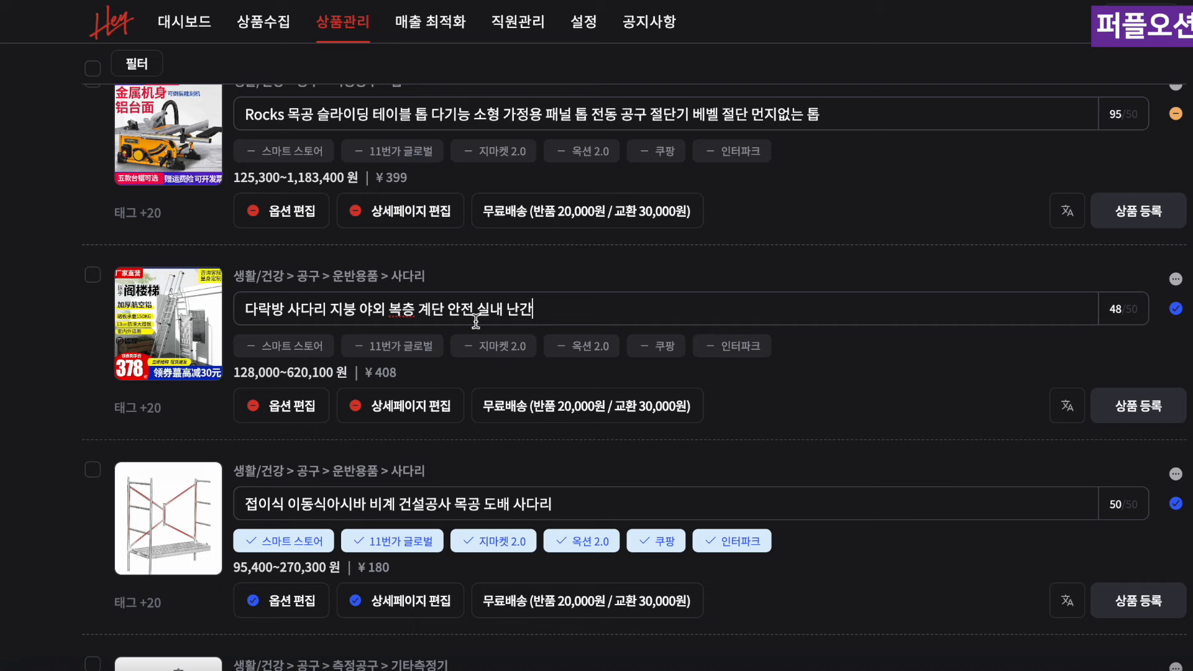
Open the attic ladder's thumbnail editor and import the detail image of the black ladder beside a landing as a thumbnail
{"action": "left_click", "coordinate": [180, 317]}
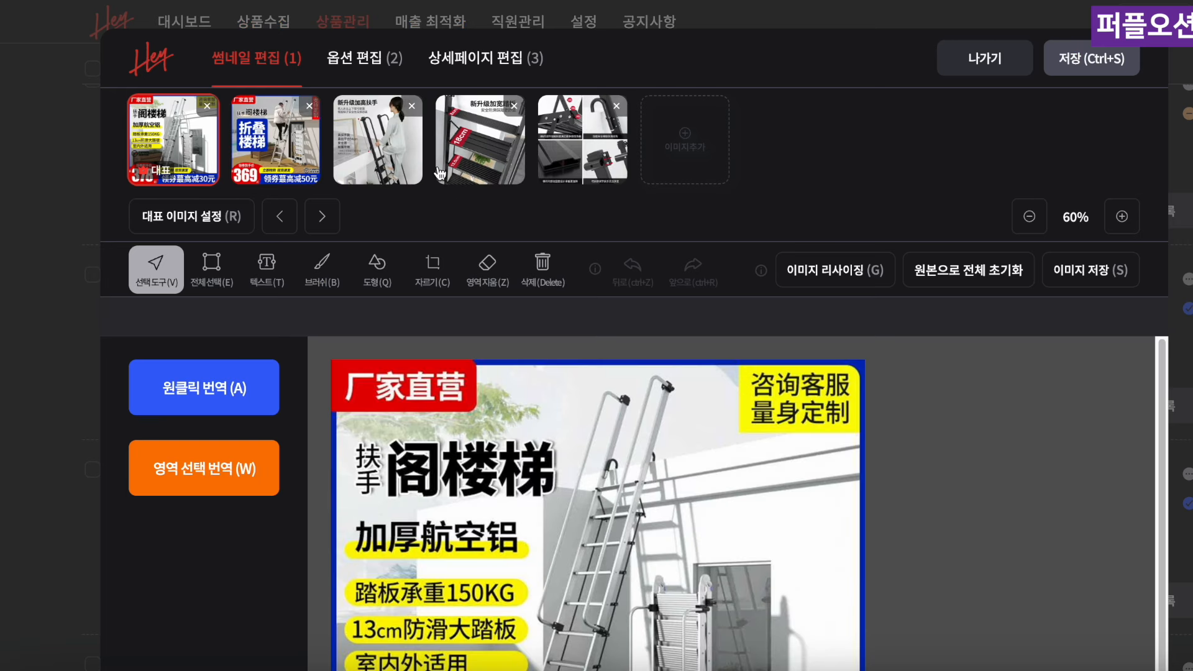
{"action": "left_click", "coordinate": [368, 150]}
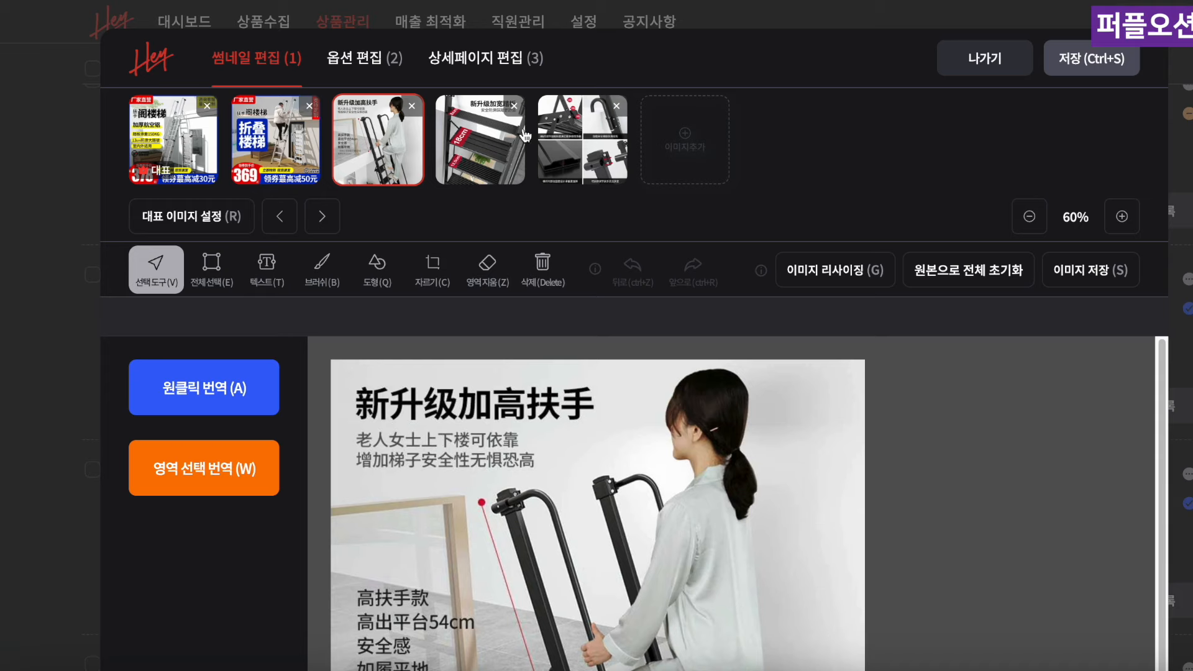
{"action": "left_click", "coordinate": [686, 134]}
{"action": "left_click", "coordinate": [621, 276]}
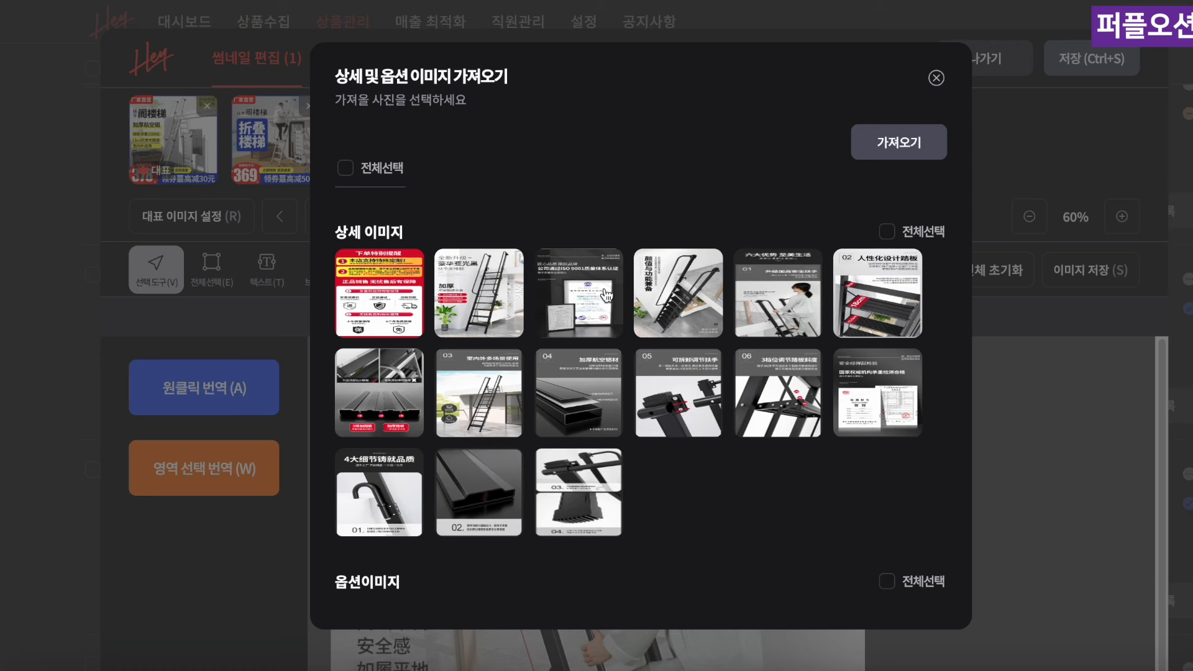
{"action": "scroll", "coordinate": [555, 297], "scroll_direction": "down", "scroll_amount": 1}
{"action": "left_click", "coordinate": [668, 280]}
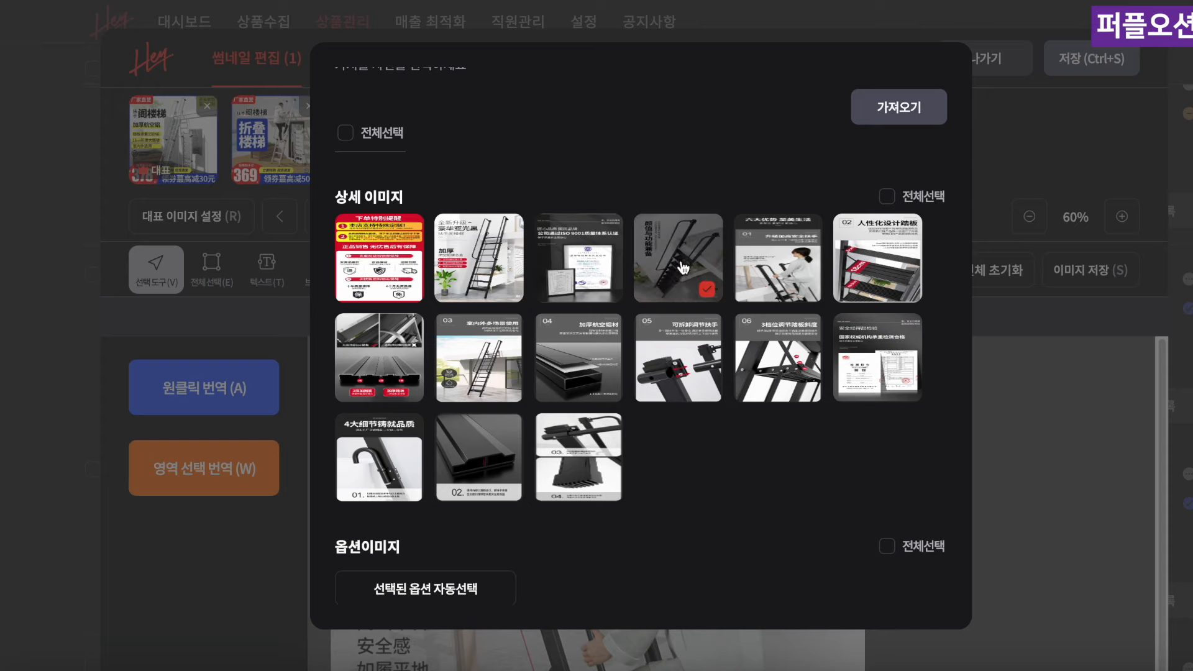
{"action": "left_click", "coordinate": [898, 107]}
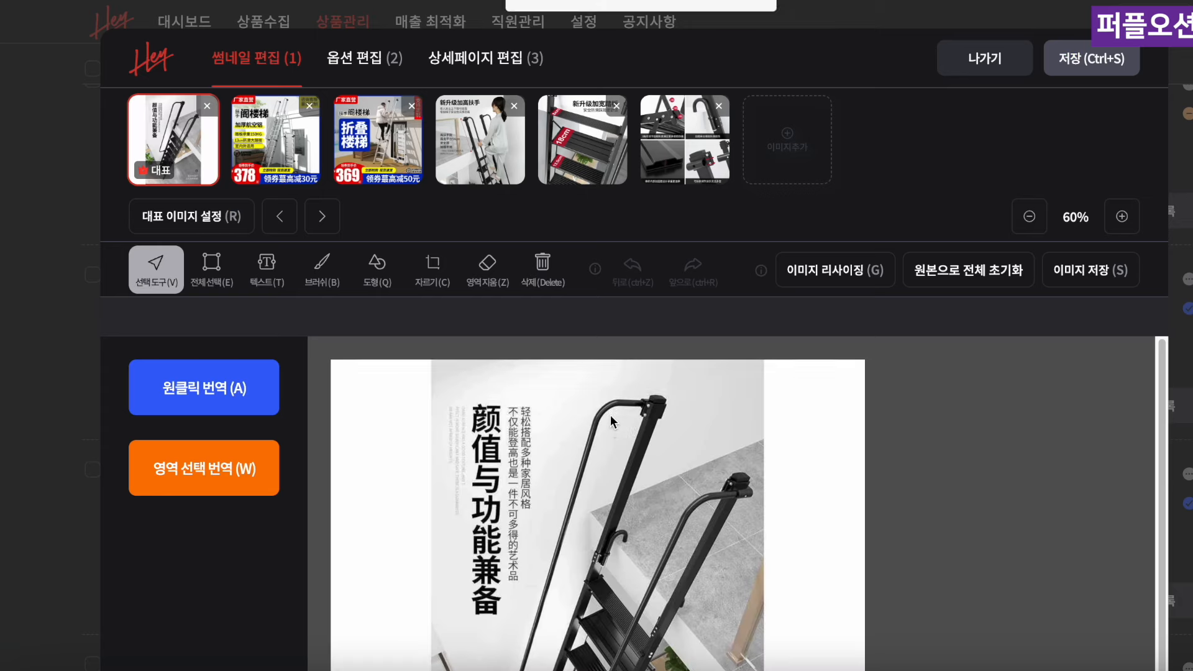
Erase the Chinese text from the new main thumbnail and crop away its white side margins
{"action": "key", "text": "z"}
{"action": "mouse_move", "coordinate": [522, 390]}
{"action": "left_mouse_down"}
{"action": "mouse_move", "coordinate": [519, 487]}
{"action": "mouse_move", "coordinate": [485, 559]}
{"action": "mouse_move", "coordinate": [494, 367]}
{"action": "mouse_move", "coordinate": [459, 445]}
{"action": "mouse_move", "coordinate": [460, 380]}
{"action": "mouse_move", "coordinate": [740, 640]}
{"action": "mouse_move", "coordinate": [759, 603]}
{"action": "left_mouse_up"}
{"action": "key", "text": "x"}
{"action": "key", "text": "c"}
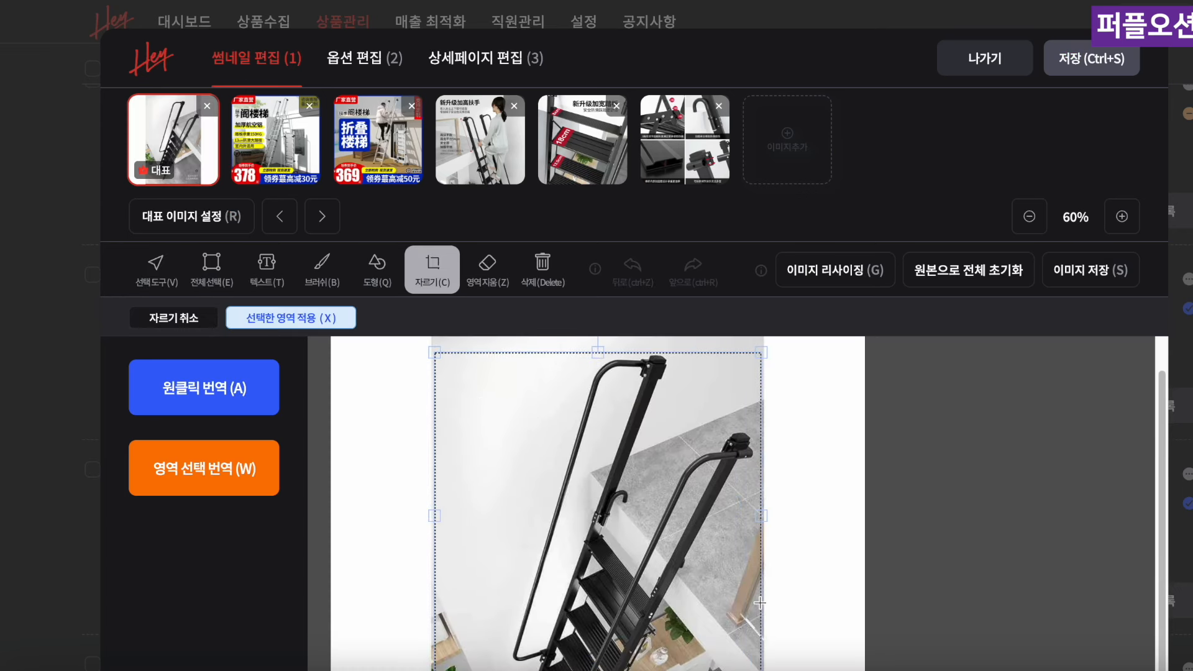
{"action": "key", "text": "x"}
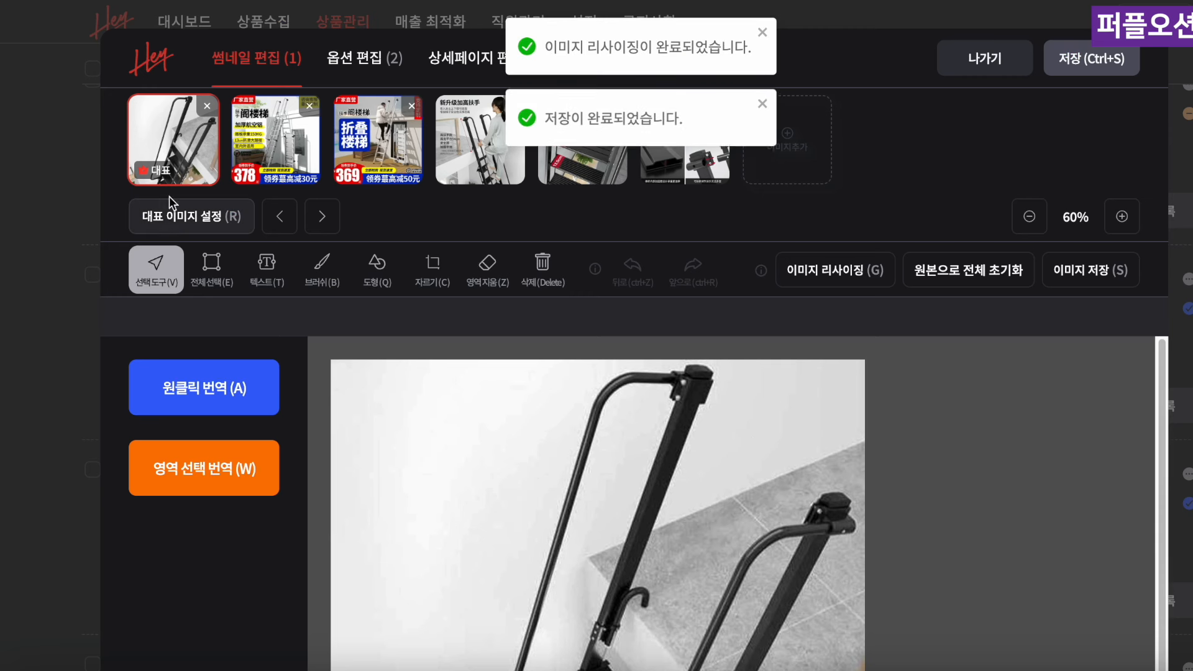
{"action": "scroll", "coordinate": [736, 537], "scroll_direction": "down", "scroll_amount": 5}
{"action": "scroll", "coordinate": [708, 388], "scroll_direction": "up", "scroll_amount": 5}
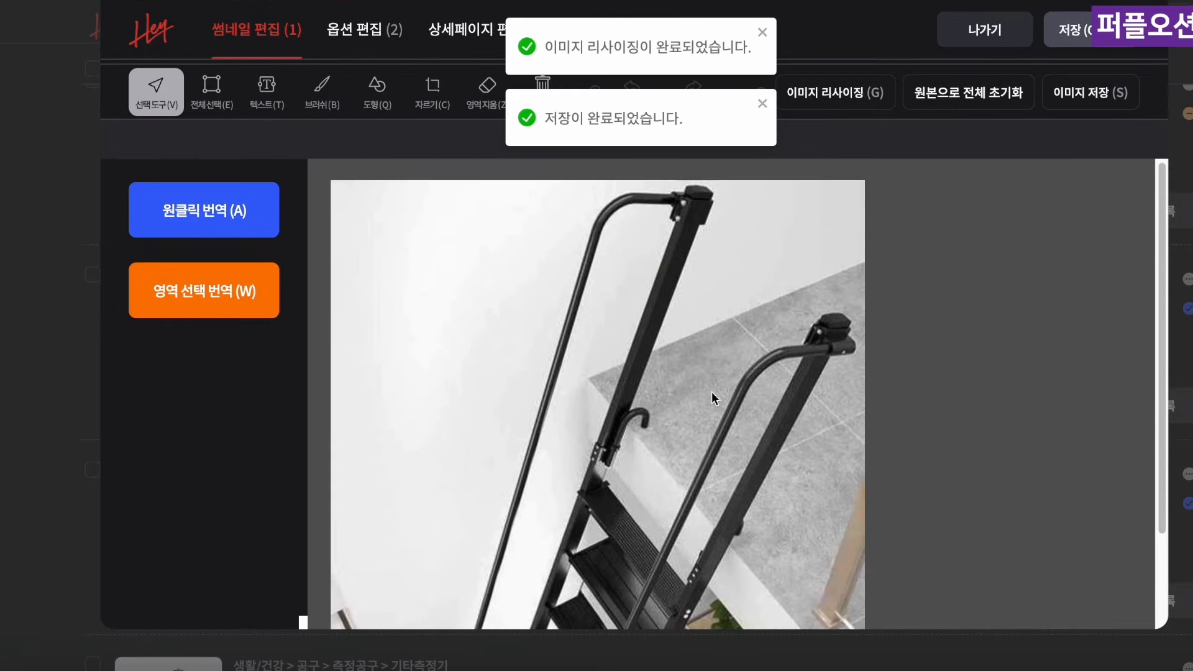
{"action": "scroll", "coordinate": [707, 453], "scroll_direction": "down", "scroll_amount": 5}
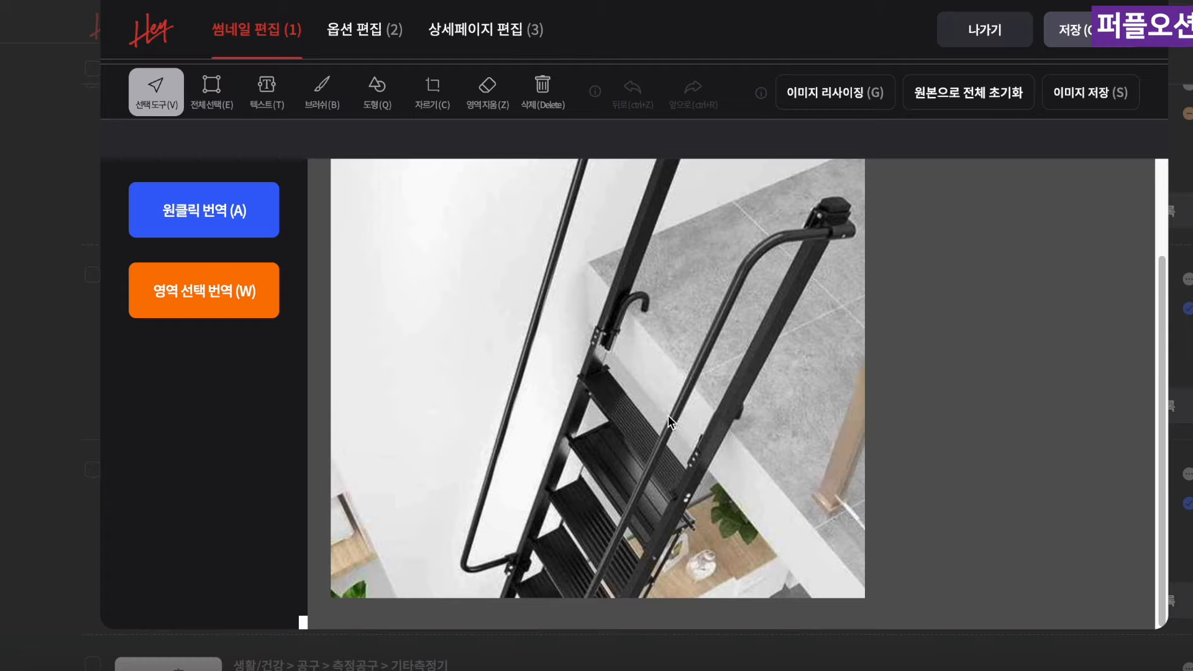
{"action": "scroll", "coordinate": [668, 415], "scroll_direction": "up", "scroll_amount": 5}
Delete the two thumbnails with Chinese price banners (378 and 369) and save the thumbnail set
{"action": "left_click", "coordinate": [256, 177]}
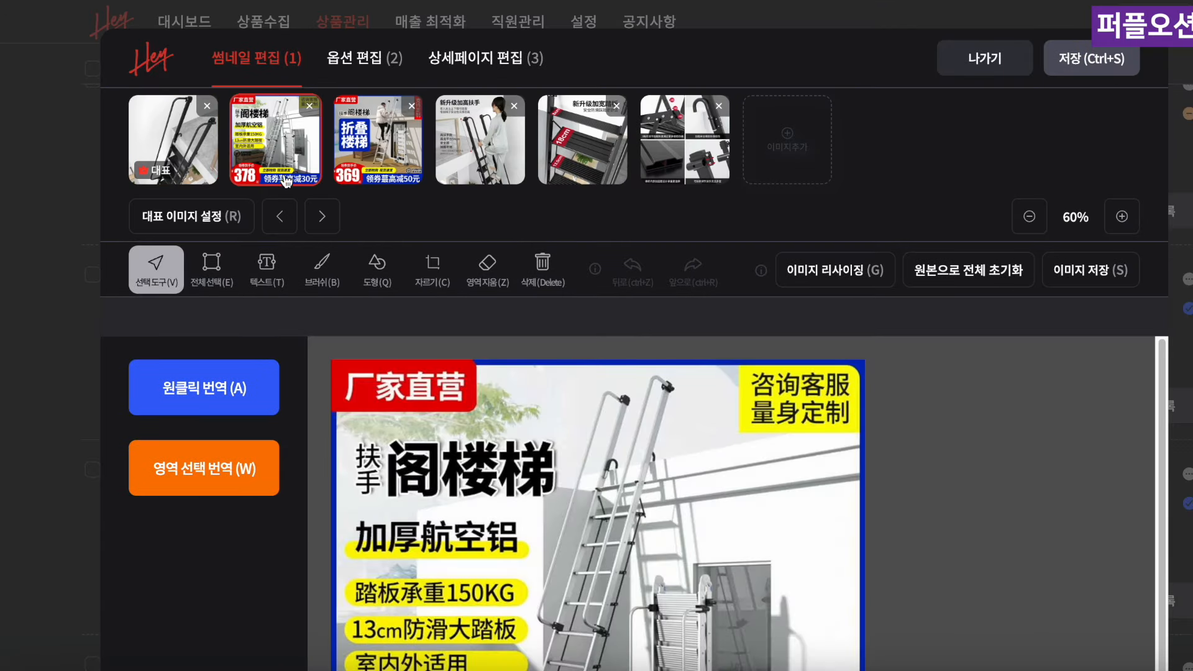
{"action": "left_click", "coordinate": [382, 177]}
{"action": "scroll", "coordinate": [513, 492], "scroll_direction": "down", "scroll_amount": 3}
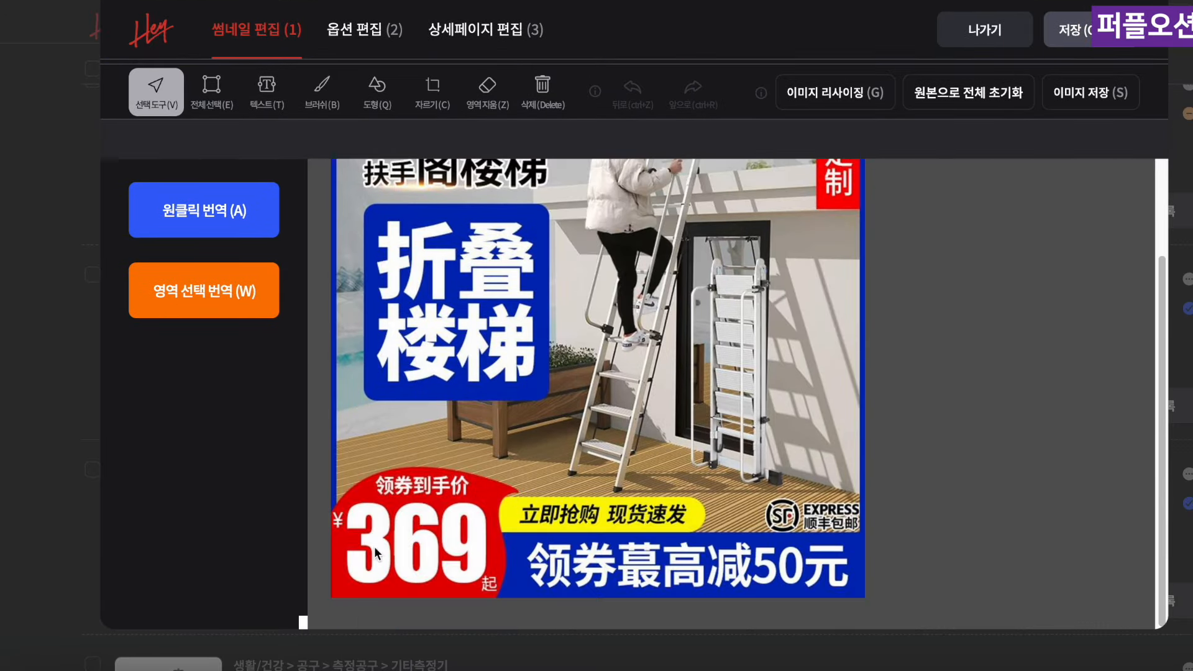
{"action": "scroll", "coordinate": [497, 460], "scroll_direction": "up", "scroll_amount": 5}
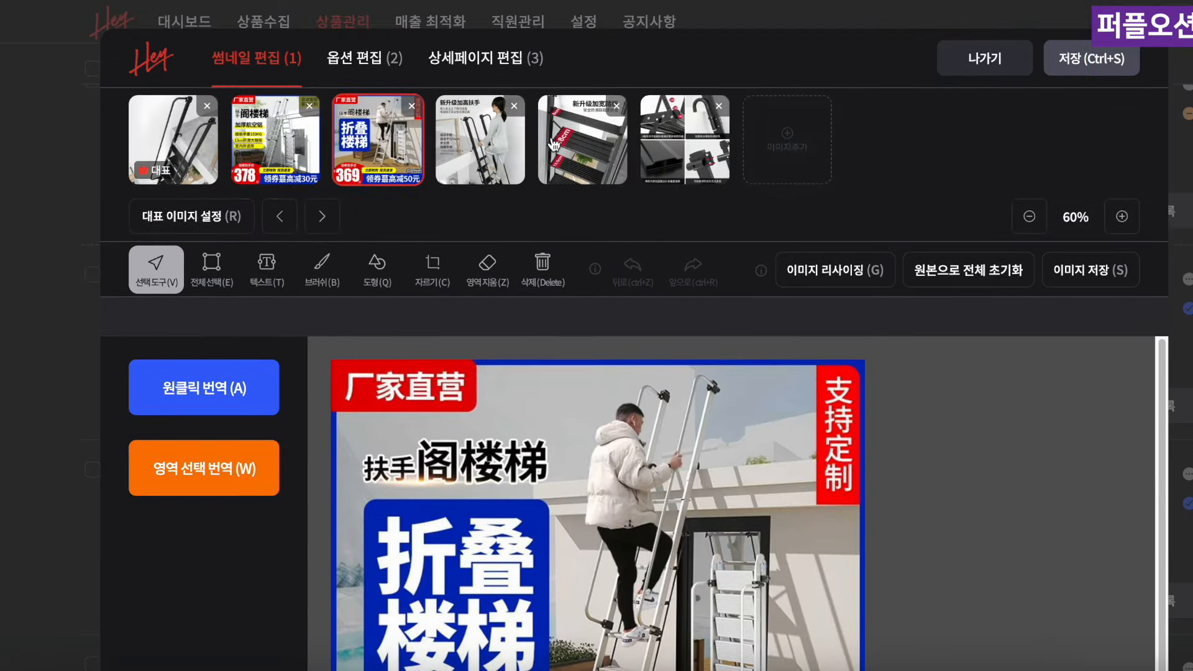
{"action": "left_click", "coordinate": [310, 106]}
{"action": "left_click", "coordinate": [310, 106]}
{"action": "left_click", "coordinate": [199, 159]}
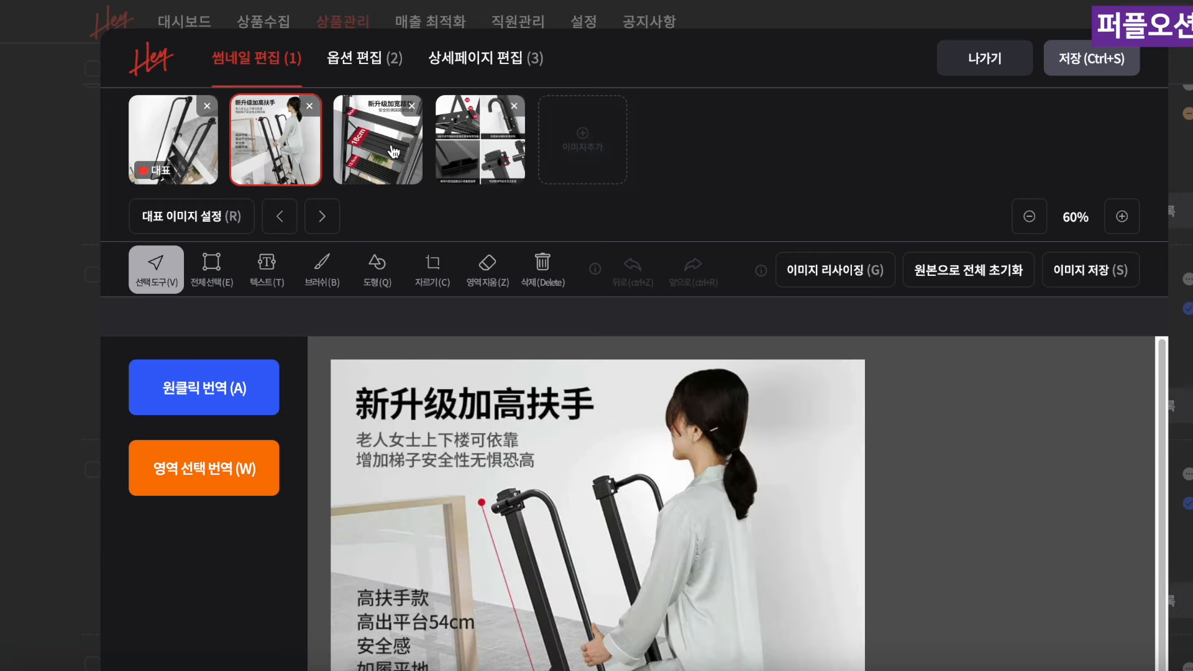
{"action": "left_click", "coordinate": [1084, 59]}
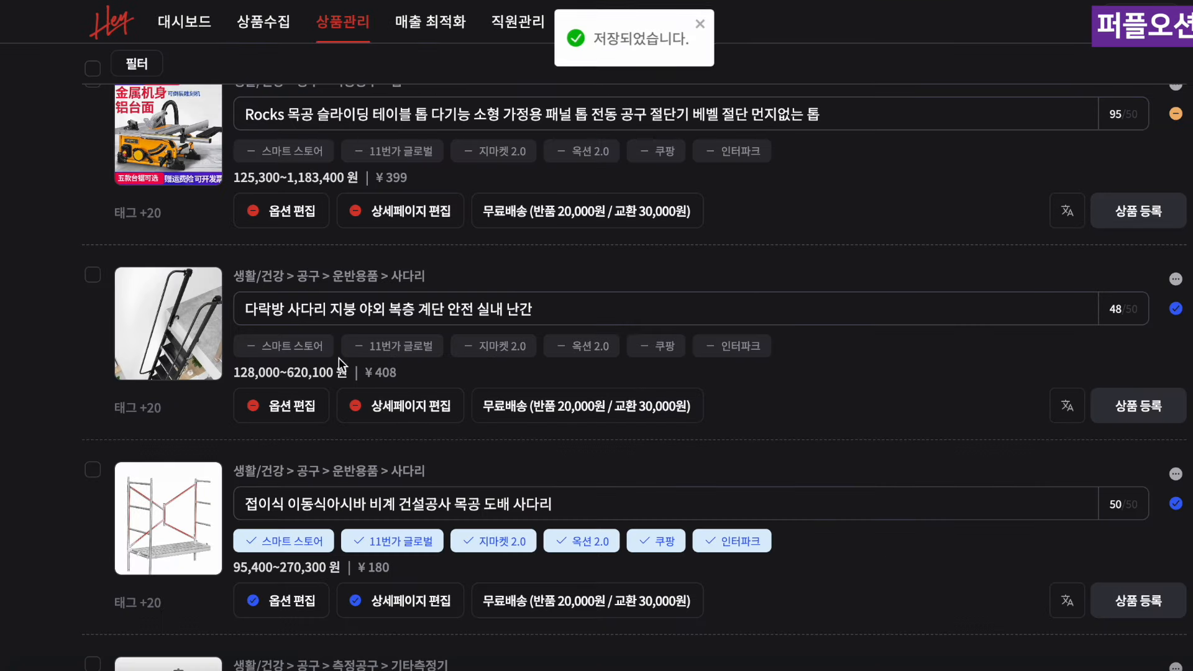
Open the attic ladder's detail images and delete the red ordering-notice image
{"action": "left_click", "coordinate": [416, 405]}
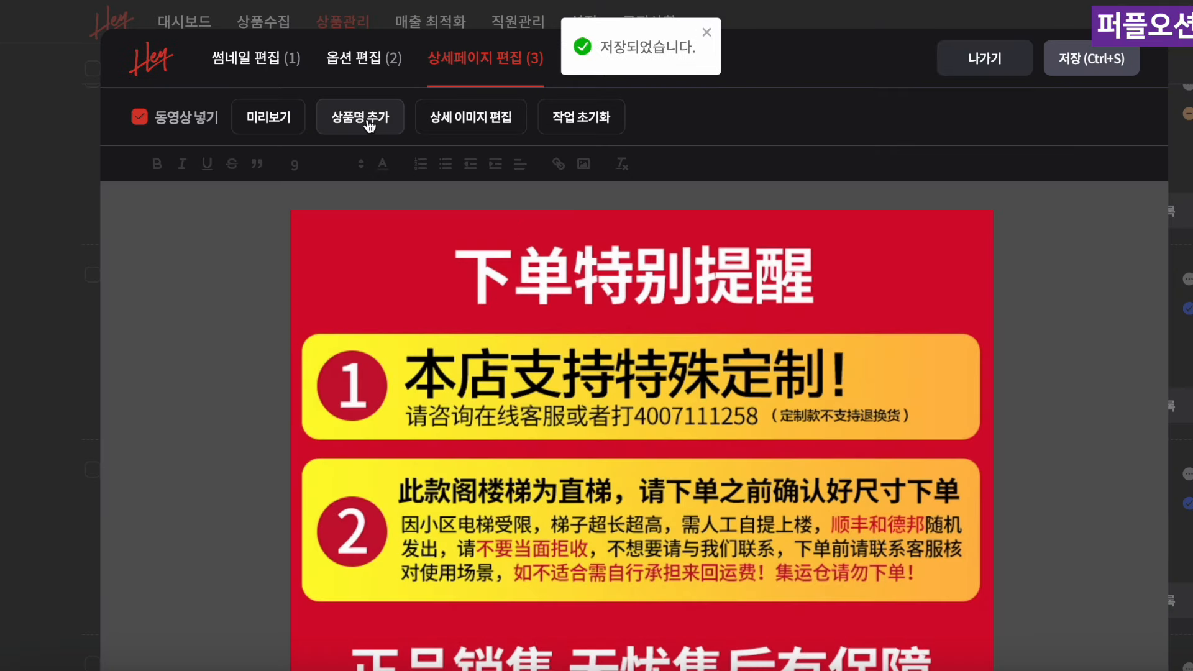
{"action": "left_click", "coordinate": [484, 120]}
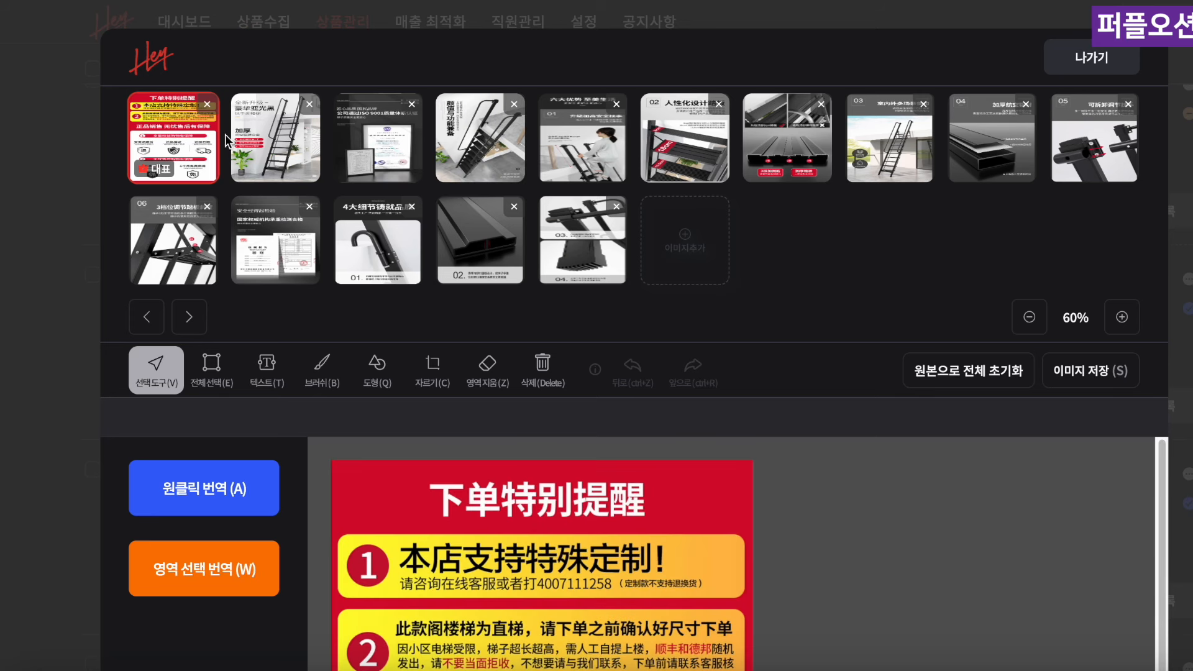
{"action": "scroll", "coordinate": [629, 531], "scroll_direction": "down", "scroll_amount": 3}
{"action": "scroll", "coordinate": [628, 532], "scroll_direction": "down", "scroll_amount": 3}
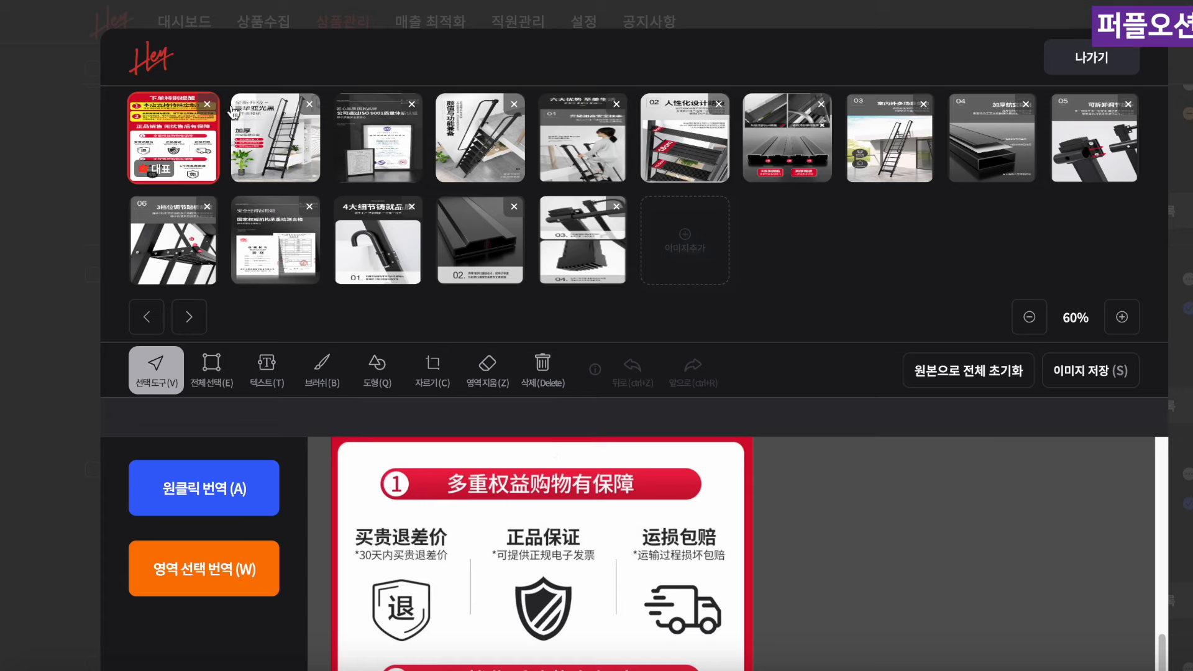
{"action": "left_click", "coordinate": [207, 104]}
Review the remaining detail images of the attic ladder and save the detail page
{"action": "left_click", "coordinate": [509, 247]}
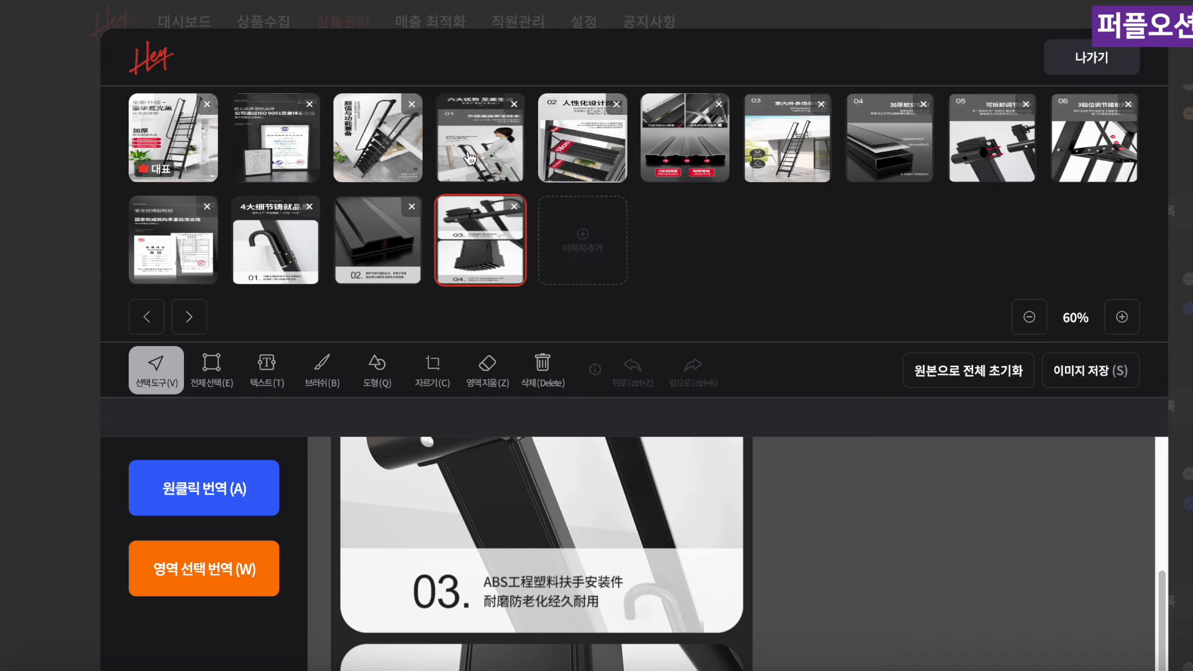
{"action": "left_click", "coordinate": [492, 156]}
{"action": "left_click", "coordinate": [557, 149]}
{"action": "left_click", "coordinate": [655, 149]}
{"action": "left_click", "coordinate": [480, 232]}
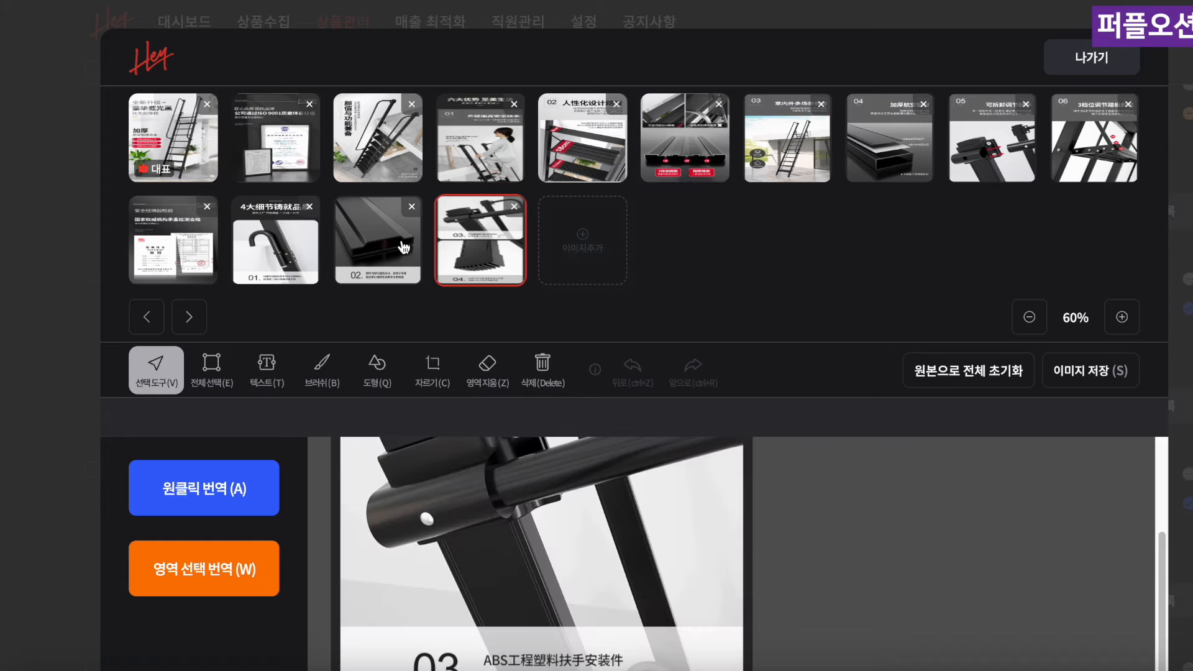
{"action": "scroll", "coordinate": [808, 205], "scroll_direction": "down", "scroll_amount": 3}
{"action": "scroll", "coordinate": [1056, 161], "scroll_direction": "up", "scroll_amount": 3}
{"action": "left_click", "coordinate": [1117, 150]}
{"action": "left_click", "coordinate": [1089, 60]}
{"action": "left_click", "coordinate": [1117, 62]}
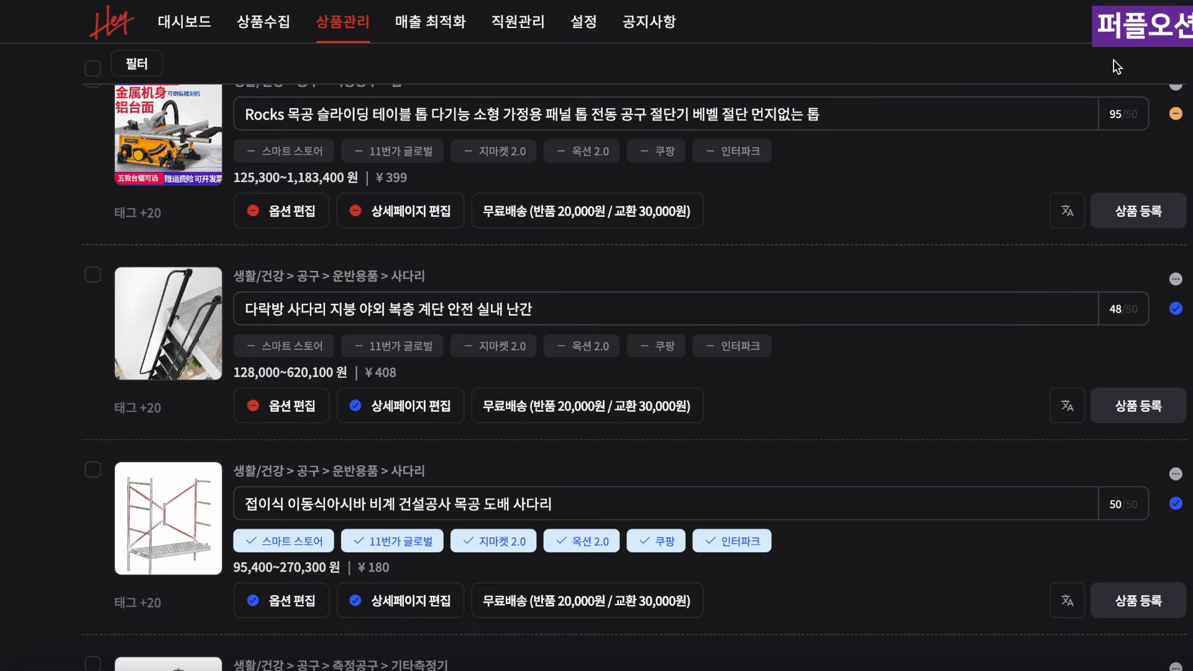
Open the attic ladder's options and set the forwarding-agent shipping cost added to the prices to 23000 won
{"action": "left_click", "coordinate": [299, 407]}
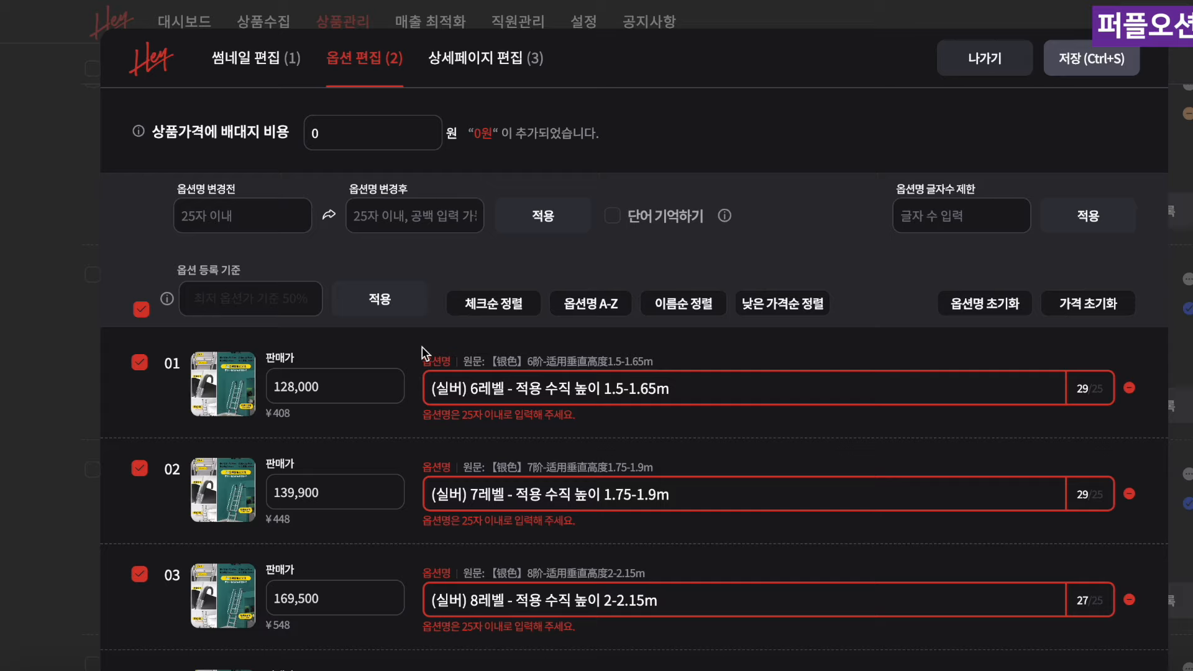
{"action": "left_click", "coordinate": [367, 121]}
{"action": "type", "text": "2"}
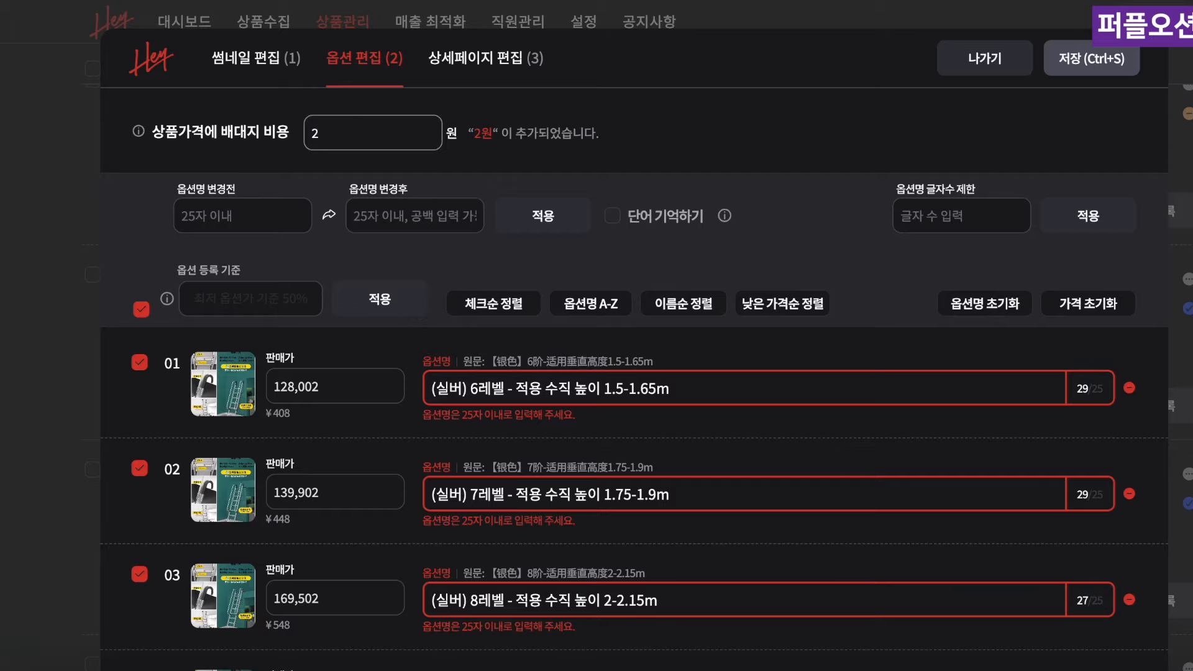
{"action": "type", "text": "3000"}
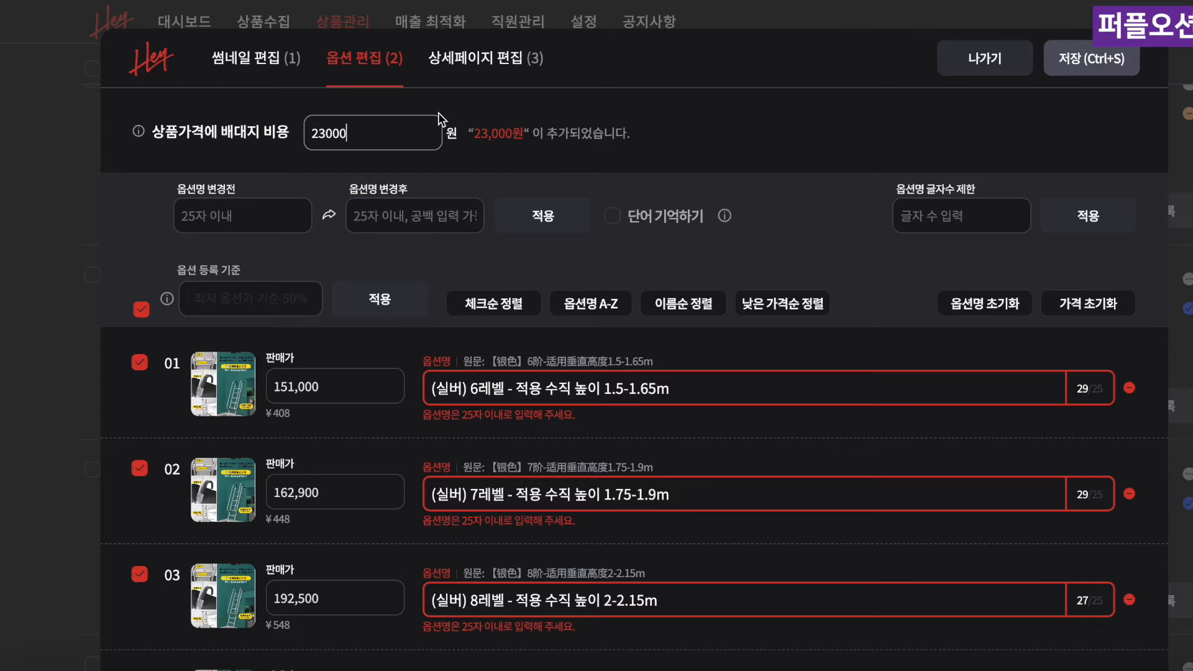
{"action": "scroll", "coordinate": [387, 304], "scroll_direction": "down", "scroll_amount": 2}
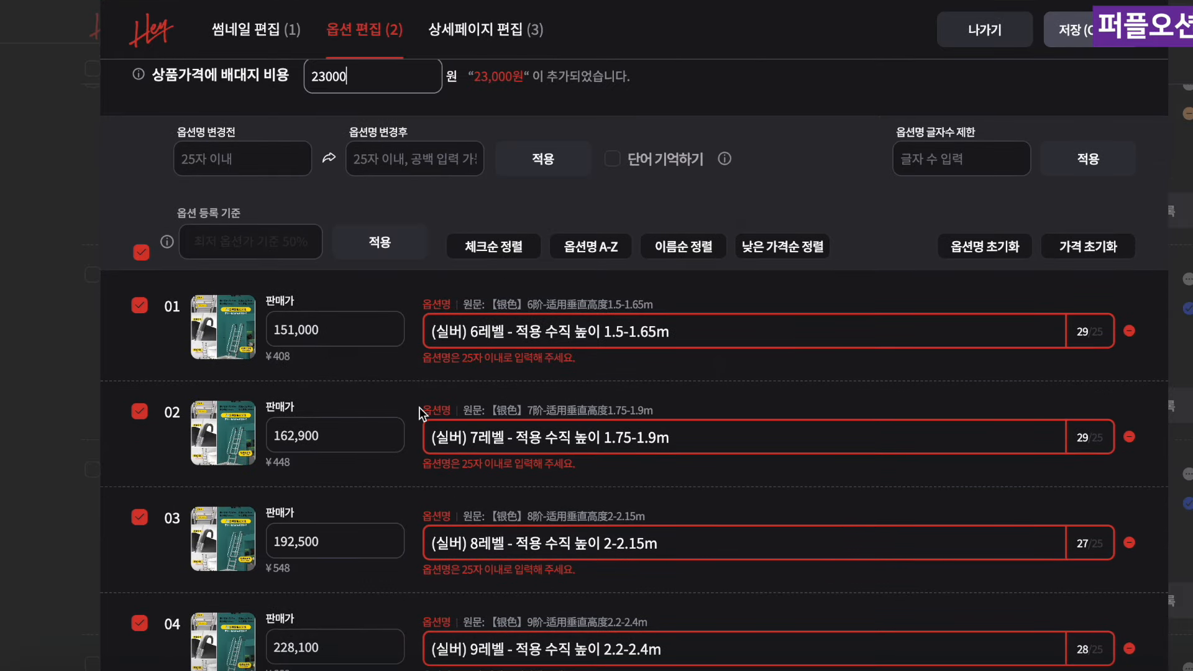
{"action": "scroll", "coordinate": [415, 398], "scroll_direction": "up", "scroll_amount": 1}
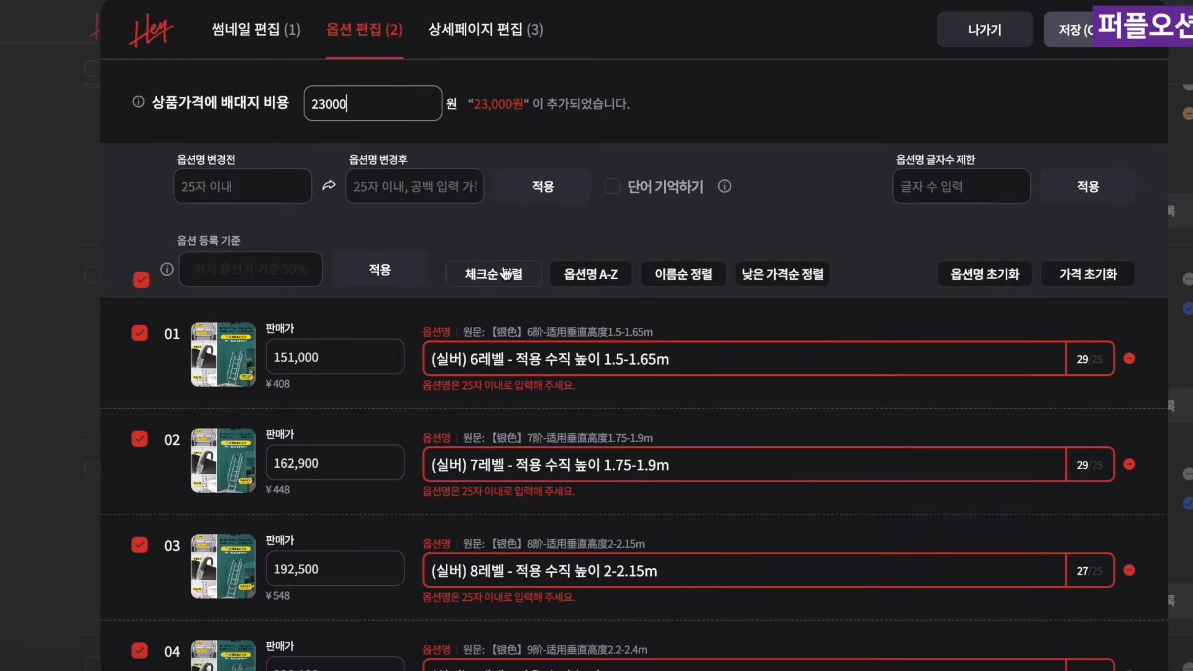
Deselect all of the attic ladder's options and select only options 01 to 04
{"action": "left_click", "coordinate": [140, 284]}
{"action": "left_click", "coordinate": [139, 333]}
{"action": "left_click", "coordinate": [139, 439]}
{"action": "scroll", "coordinate": [151, 499], "scroll_direction": "down", "scroll_amount": 2}
{"action": "left_click", "coordinate": [140, 497]}
{"action": "left_click", "coordinate": [139, 602]}
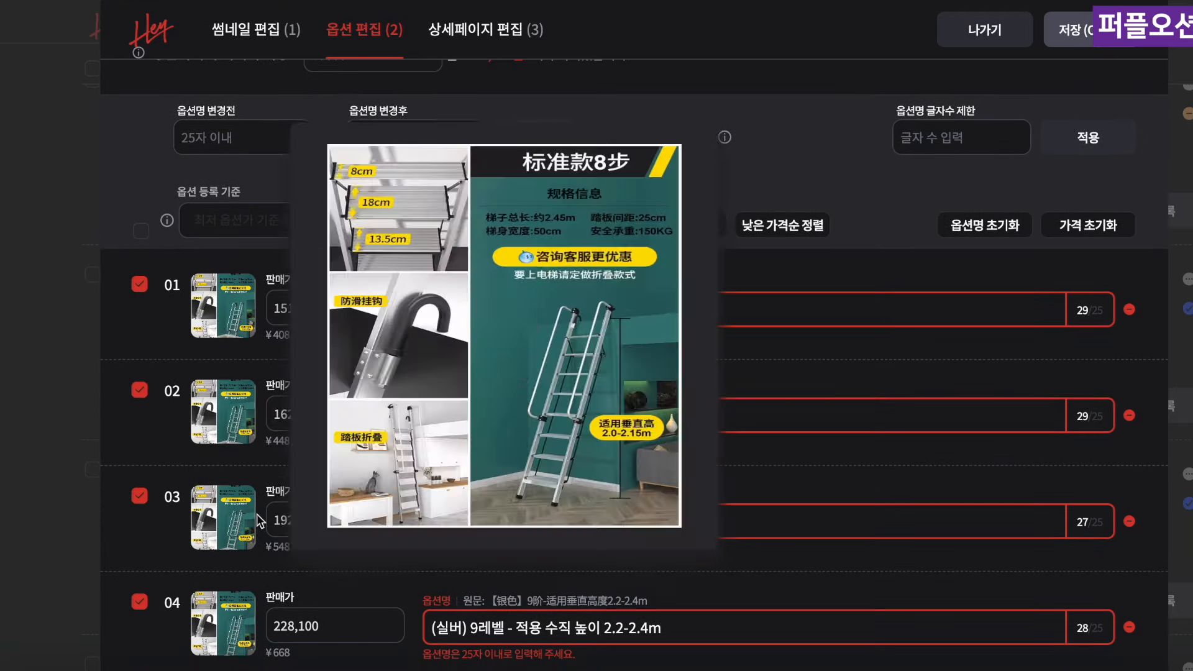
Look over the other options, then replace 레벨 - 적용 수직 with (단) in the option names
{"action": "scroll", "coordinate": [282, 488], "scroll_direction": "down", "scroll_amount": 6}
{"action": "scroll", "coordinate": [310, 460], "scroll_direction": "down", "scroll_amount": 15}
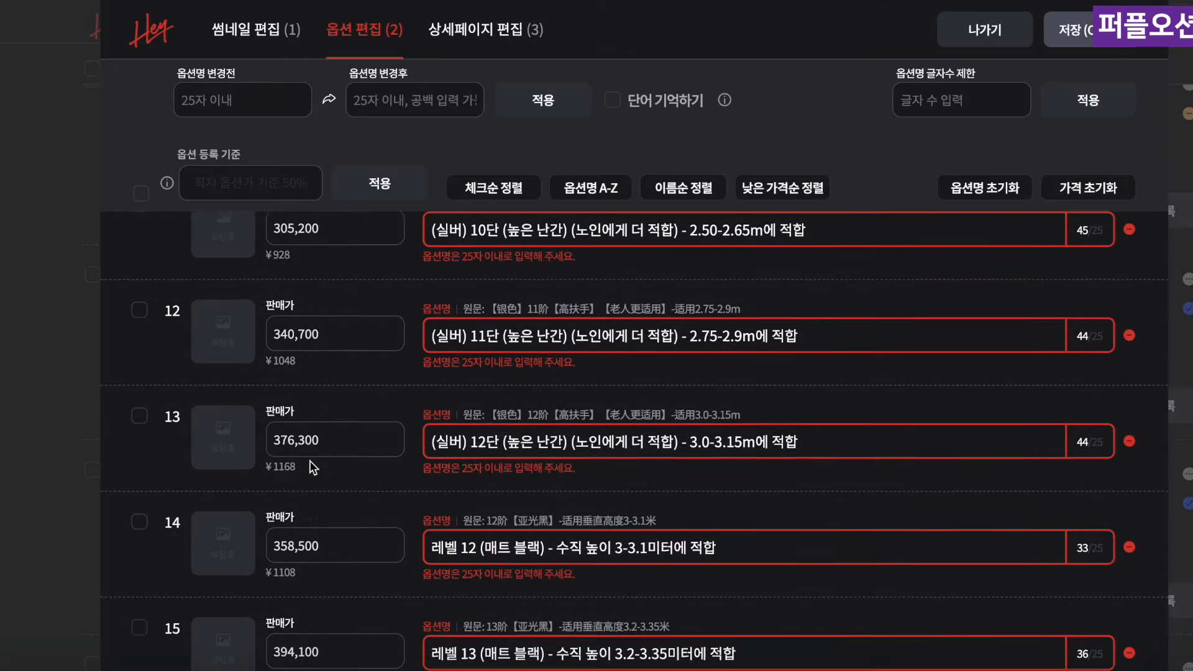
{"action": "scroll", "coordinate": [402, 453], "scroll_direction": "down", "scroll_amount": 2}
{"action": "scroll", "coordinate": [367, 397], "scroll_direction": "up", "scroll_amount": 20}
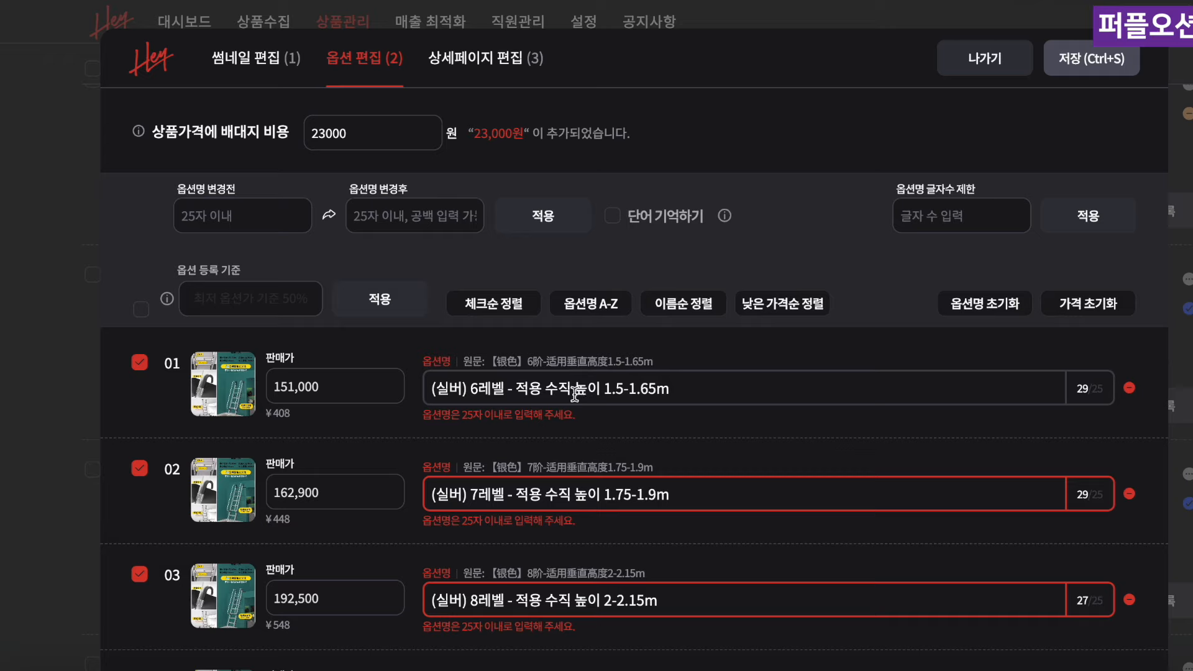
{"action": "mouse_move", "coordinate": [572, 389]}
{"action": "left_mouse_down"}
{"action": "mouse_move", "coordinate": [469, 391]}
{"action": "mouse_move", "coordinate": [579, 391]}
{"action": "left_mouse_up"}
{"action": "key", "text": "ctrl+c"}
{"action": "left_click", "coordinate": [472, 390]}
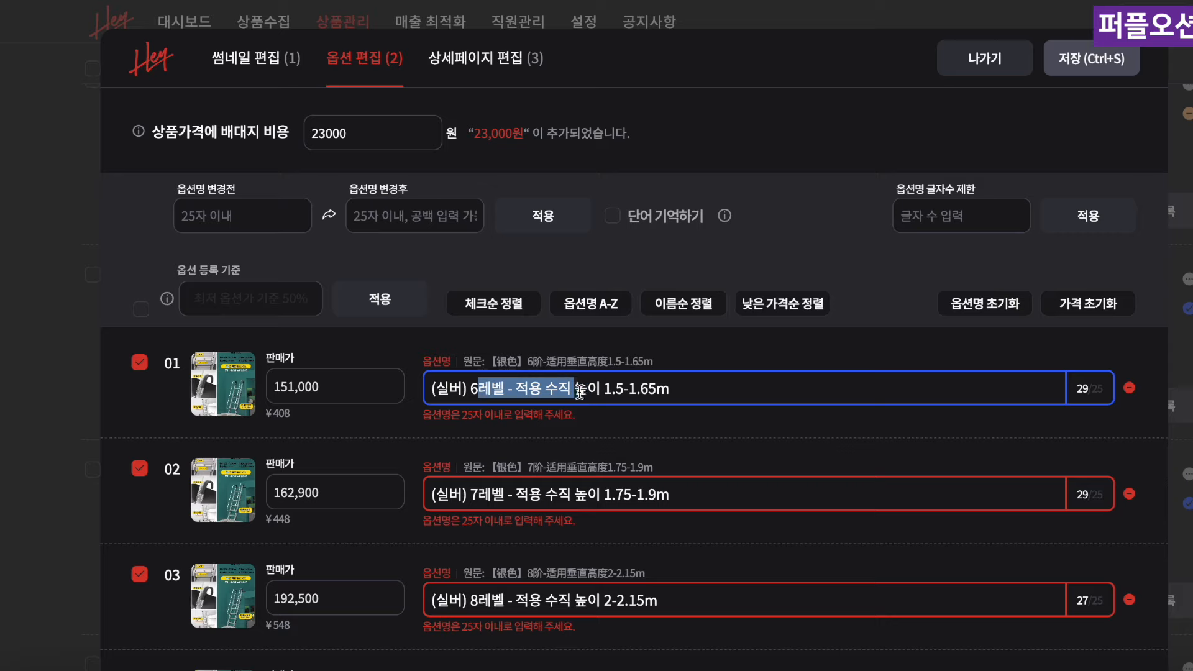
{"action": "left_click", "coordinate": [261, 230]}
{"action": "key", "text": "ctrl+v"}
{"action": "left_click", "coordinate": [392, 225]}
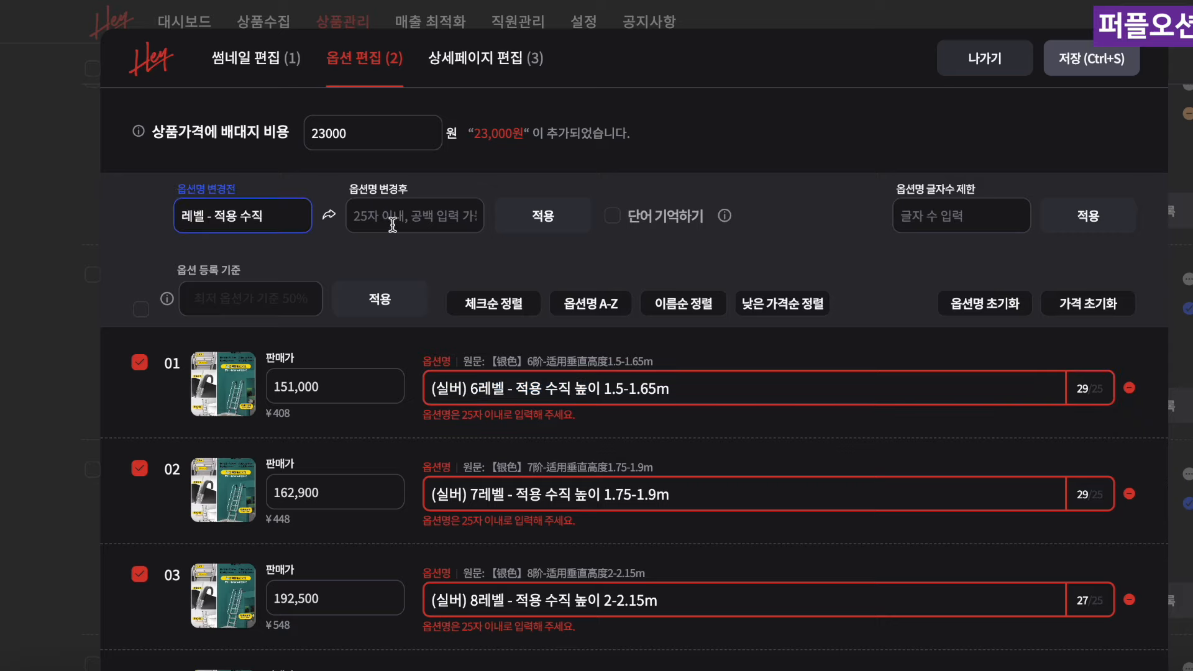
{"action": "left_click", "coordinate": [392, 224]}
{"action": "type", "text": "(단)"}
{"action": "key", "text": "Return"}
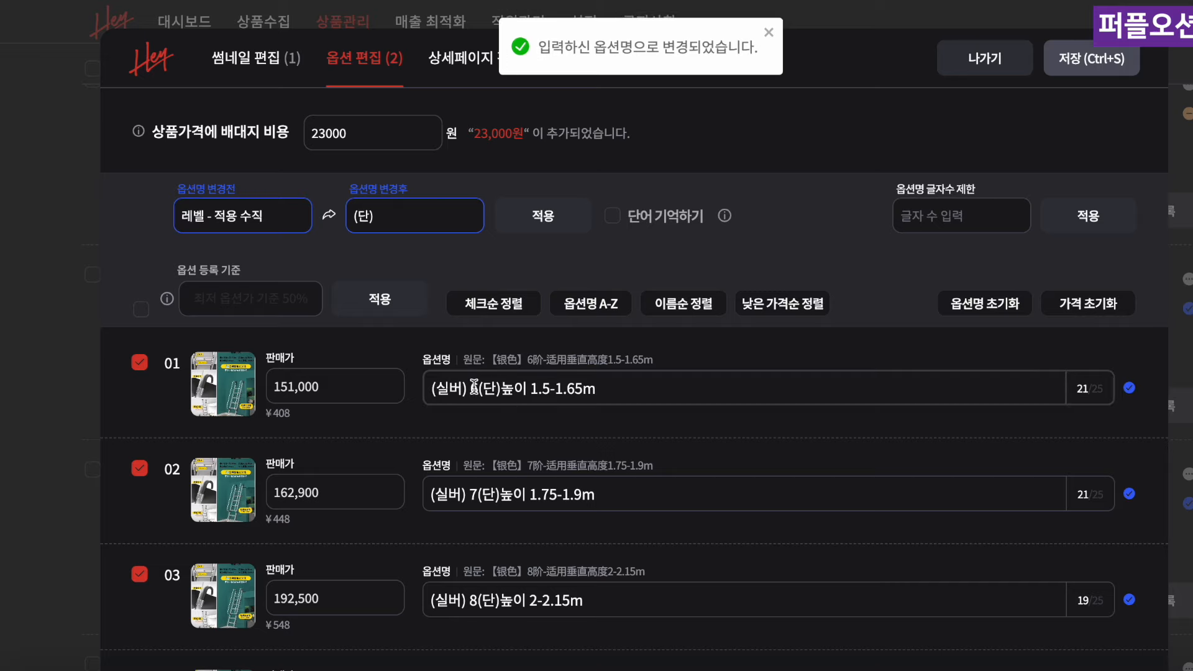
{"action": "left_click_drag", "start_coordinate": [474, 387], "coordinate": [429, 389]}
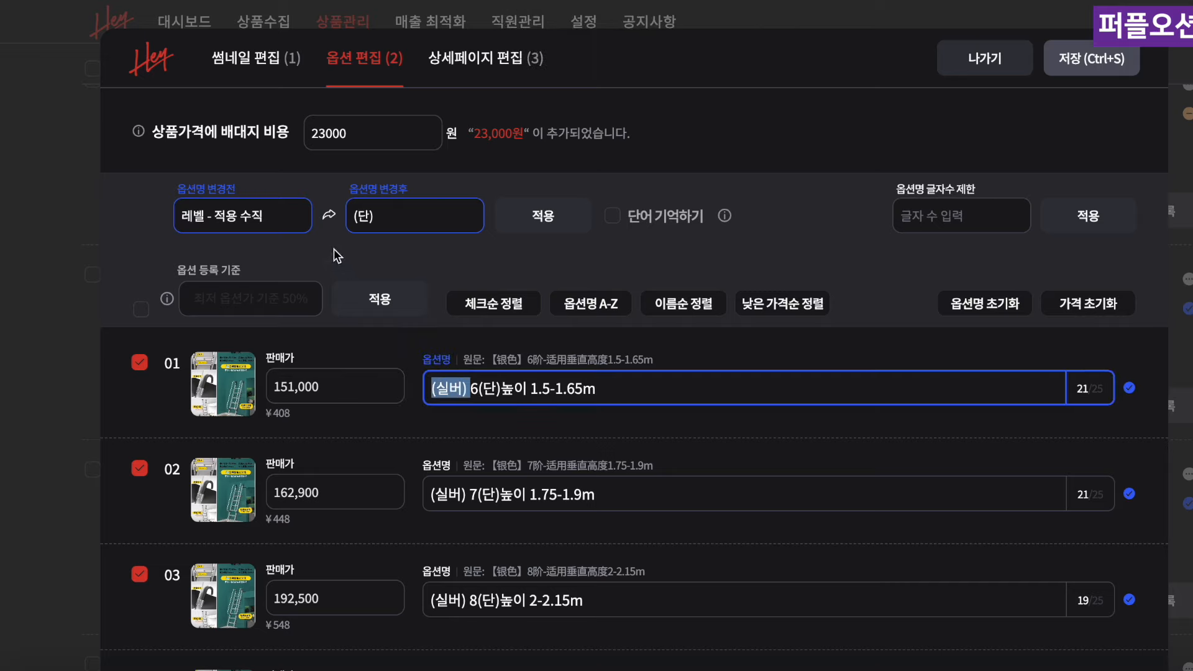
{"action": "left_click", "coordinate": [513, 382]}
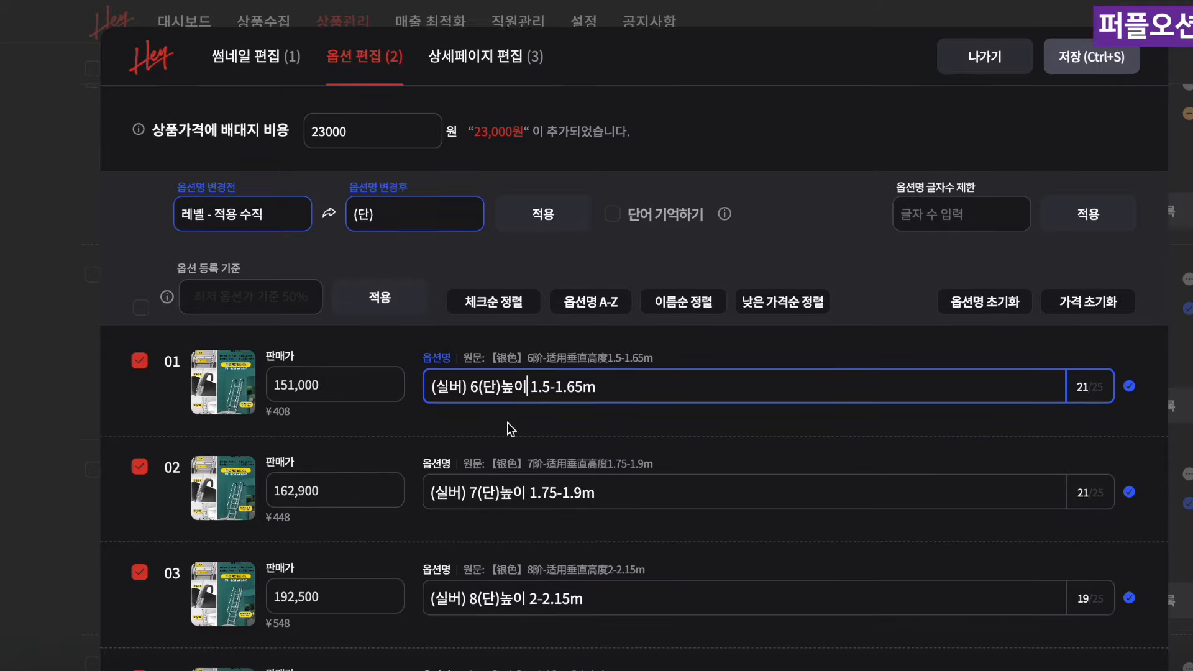
{"action": "scroll", "coordinate": [507, 420], "scroll_direction": "down", "scroll_amount": 1}
{"action": "scroll", "coordinate": [655, 336], "scroll_direction": "down", "scroll_amount": 1}
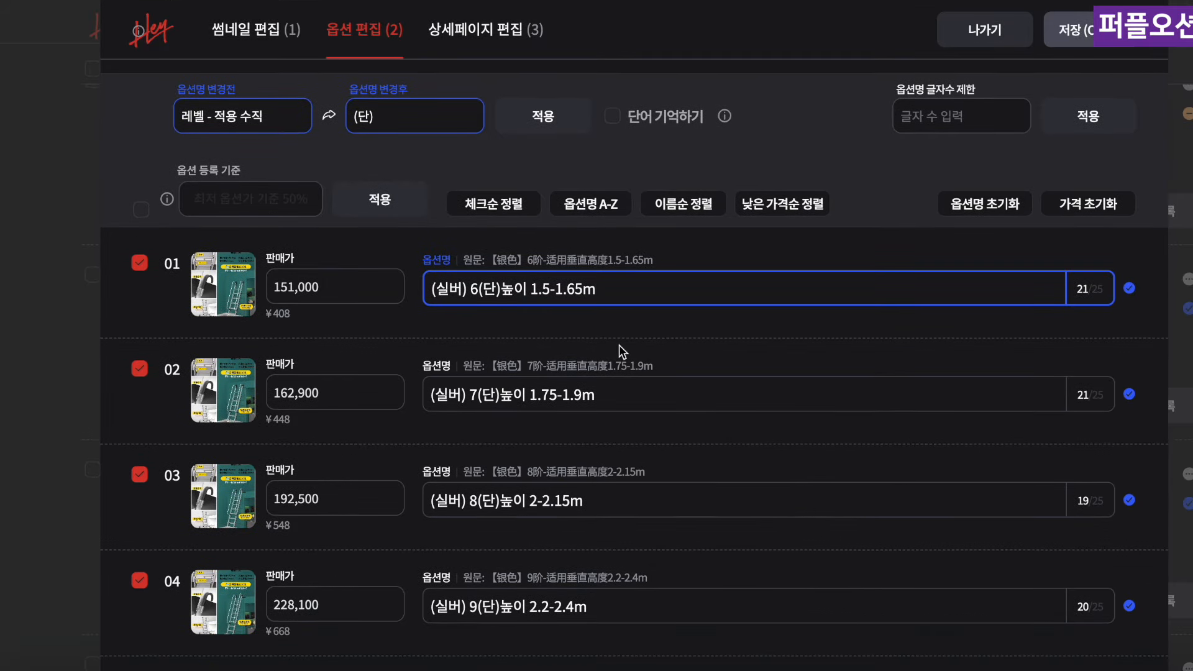
{"action": "left_click", "coordinate": [650, 376]}
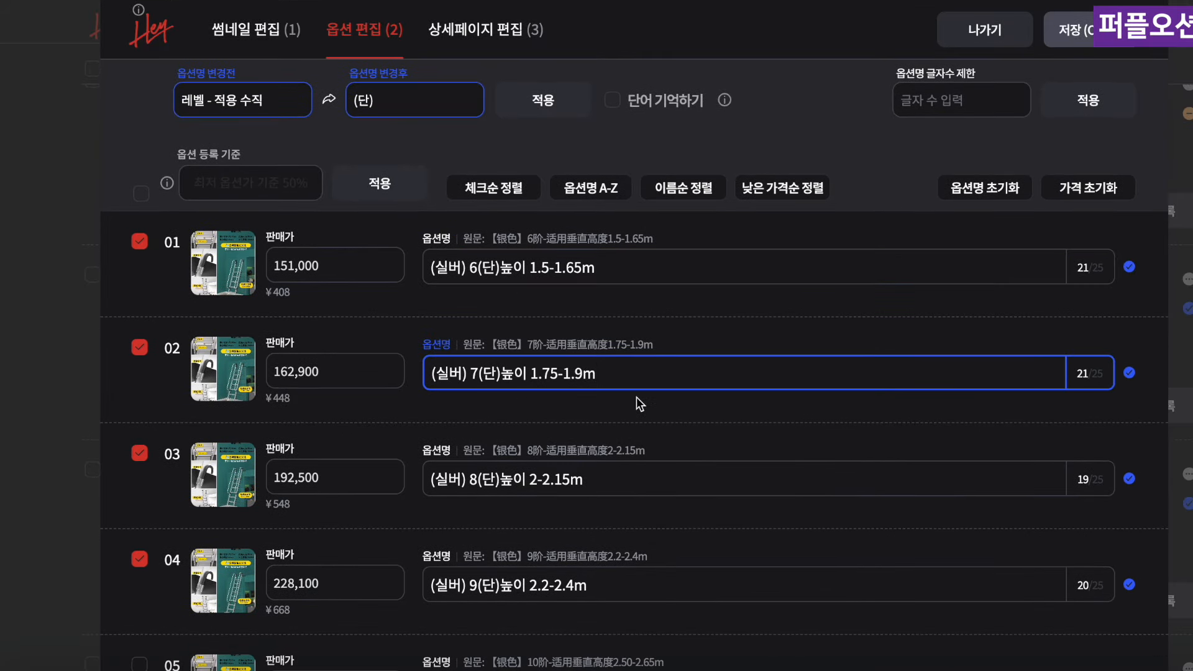
Check the attic ladder's renamed options 01 to 04 against their original names
{"action": "scroll", "coordinate": [636, 397], "scroll_direction": "down", "scroll_amount": 1}
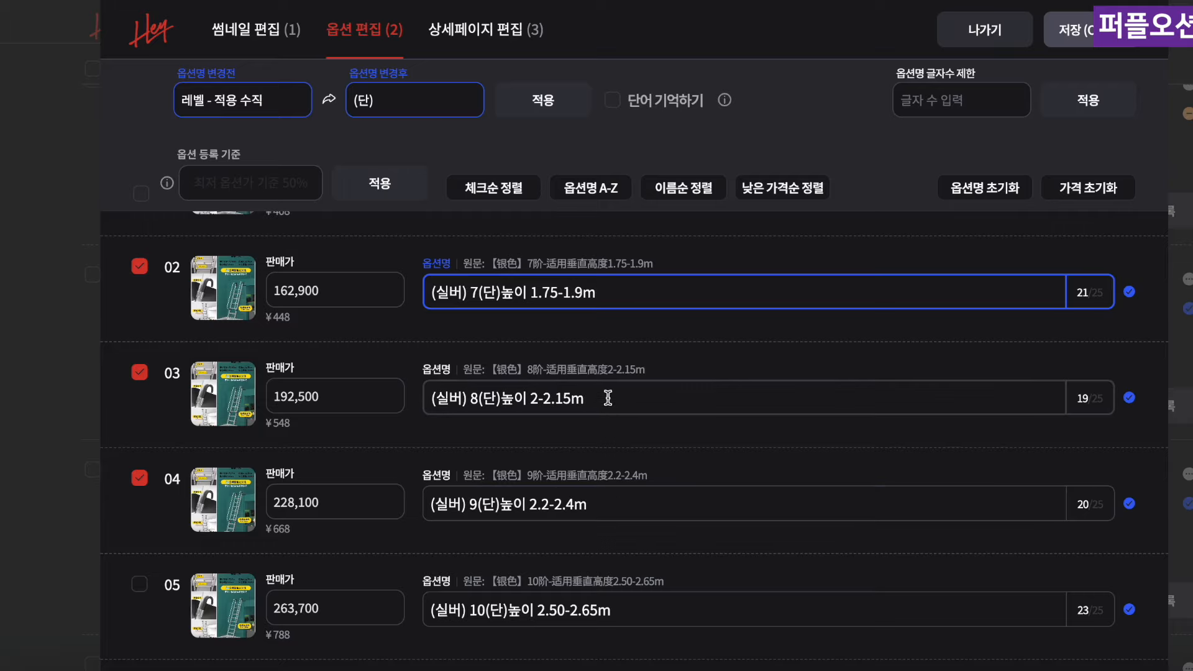
{"action": "scroll", "coordinate": [608, 398], "scroll_direction": "up", "scroll_amount": 2}
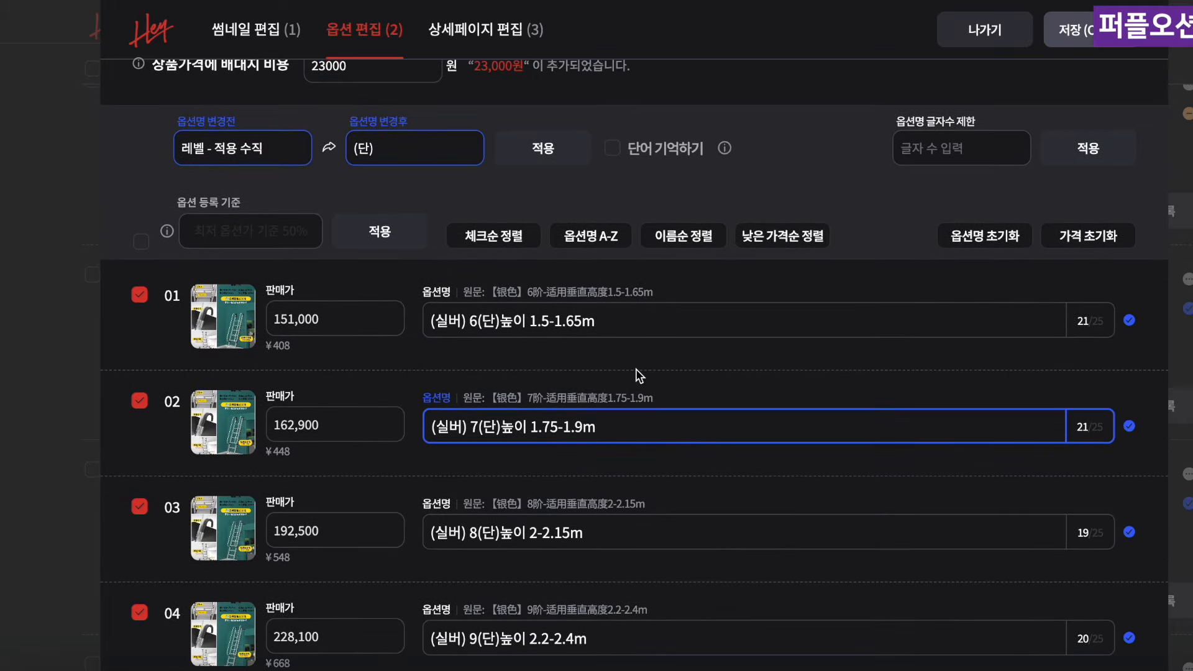
{"action": "left_click", "coordinate": [483, 321]}
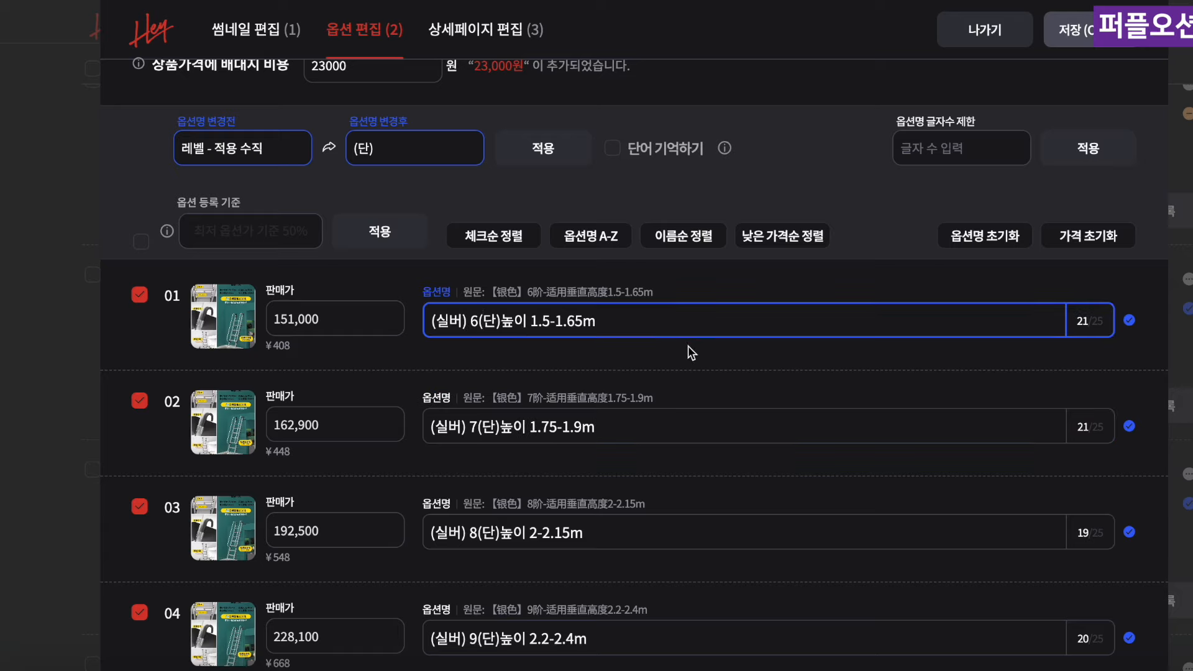
{"action": "left_click", "coordinate": [704, 285]}
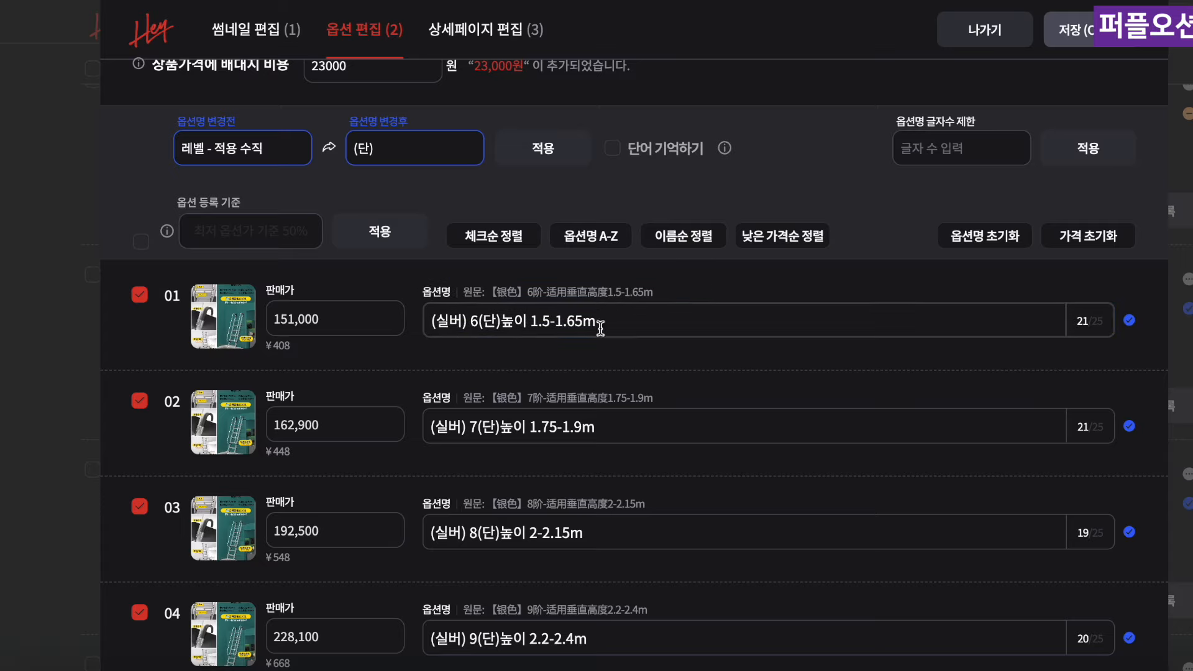
{"action": "scroll", "coordinate": [558, 360], "scroll_direction": "down", "scroll_amount": 1}
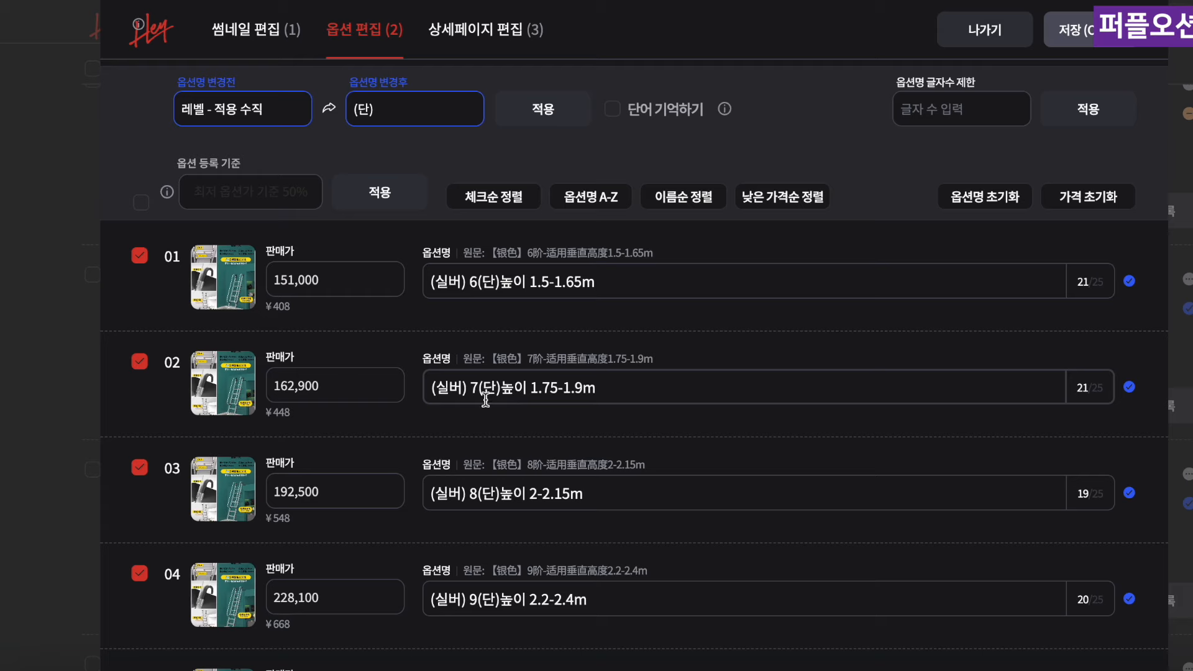
{"action": "scroll", "coordinate": [558, 385], "scroll_direction": "down", "scroll_amount": 1}
{"action": "scroll", "coordinate": [652, 391], "scroll_direction": "down", "scroll_amount": 1}
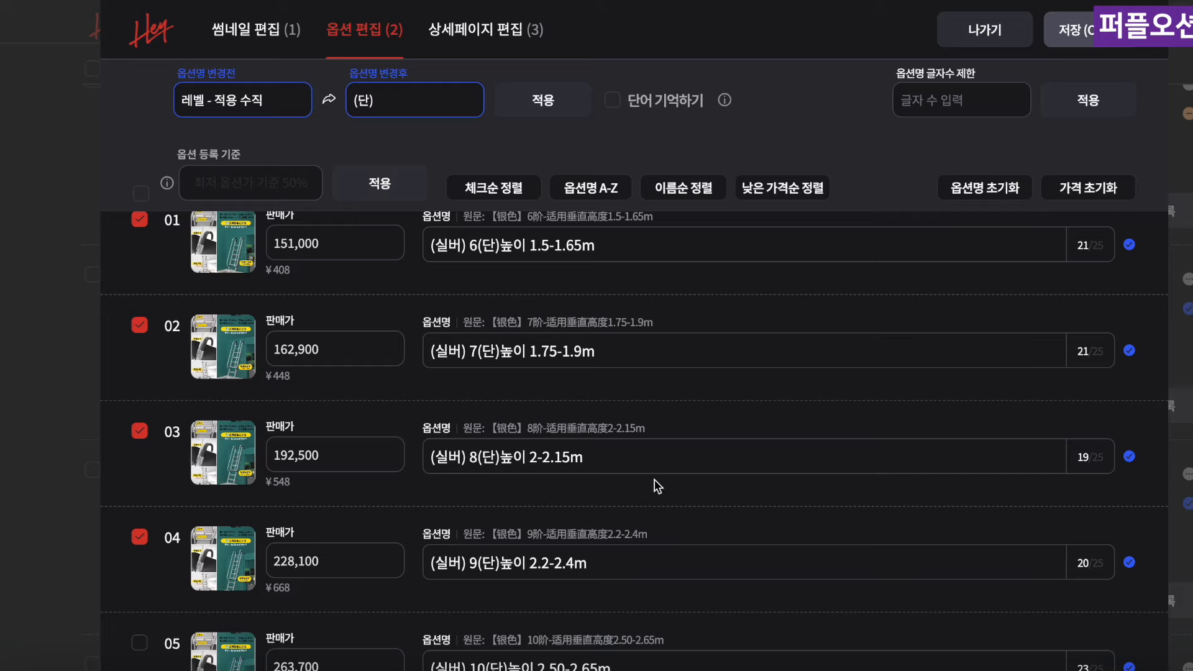
{"action": "scroll", "coordinate": [658, 485], "scroll_direction": "up", "scroll_amount": 3}
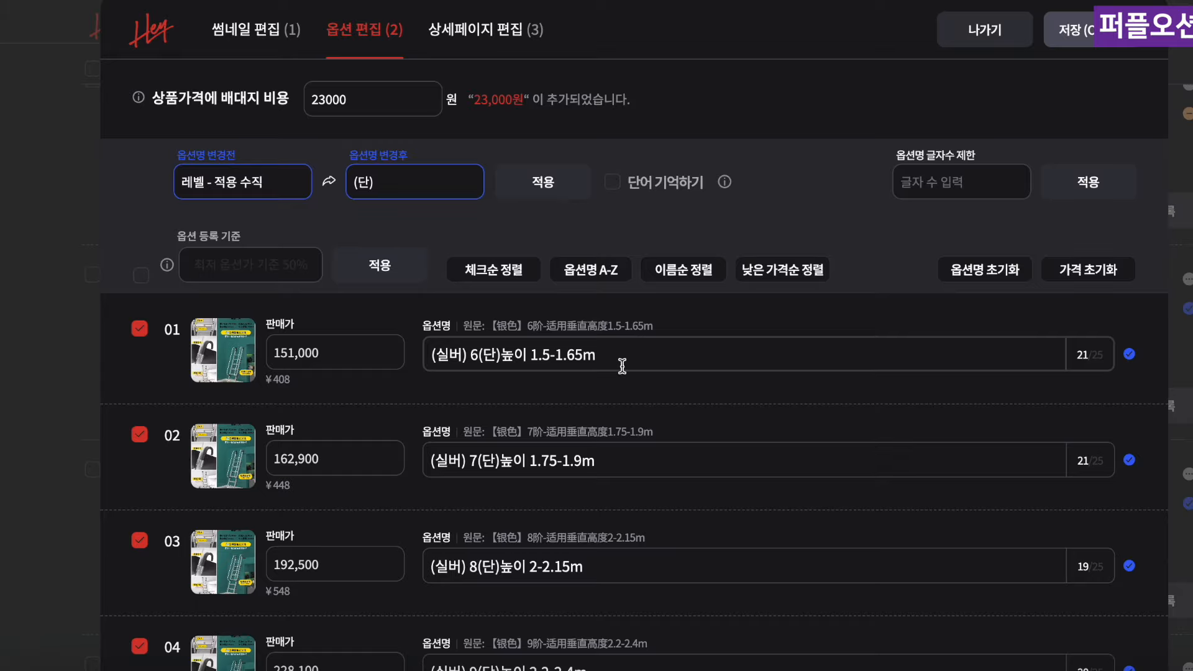
{"action": "scroll", "coordinate": [622, 366], "scroll_direction": "up", "scroll_amount": 1}
{"action": "scroll", "coordinate": [646, 346], "scroll_direction": "down", "scroll_amount": 2}
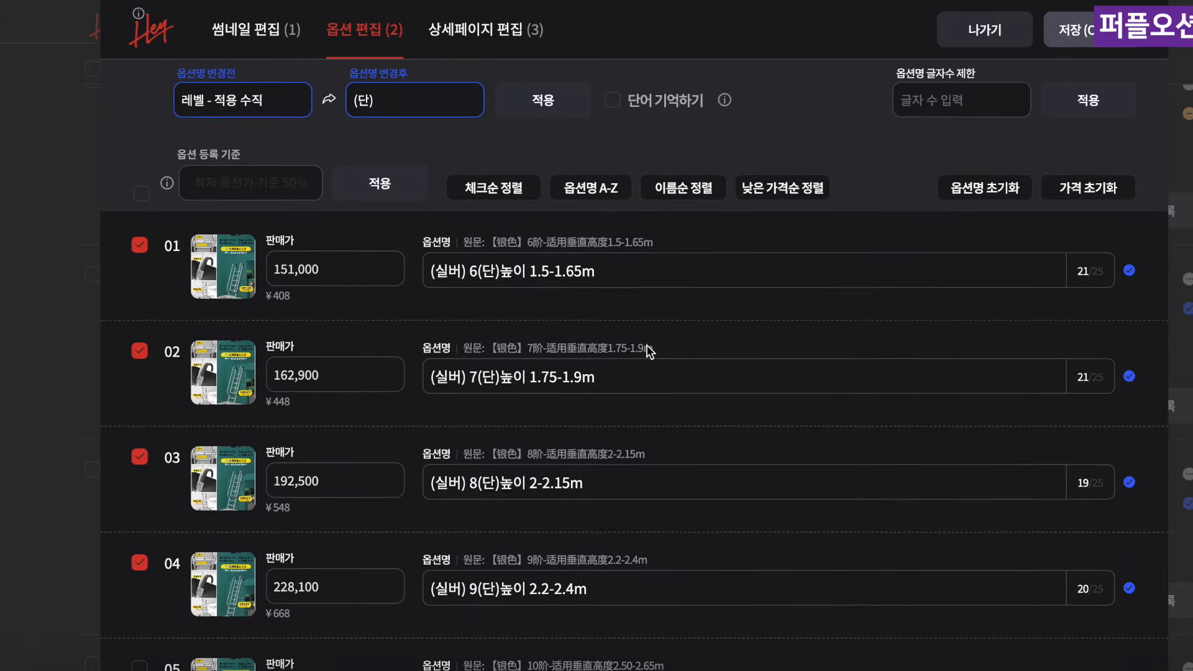
Save the attic ladder's options and register the product on all six marketplaces
{"action": "left_click", "coordinate": [1087, 34]}
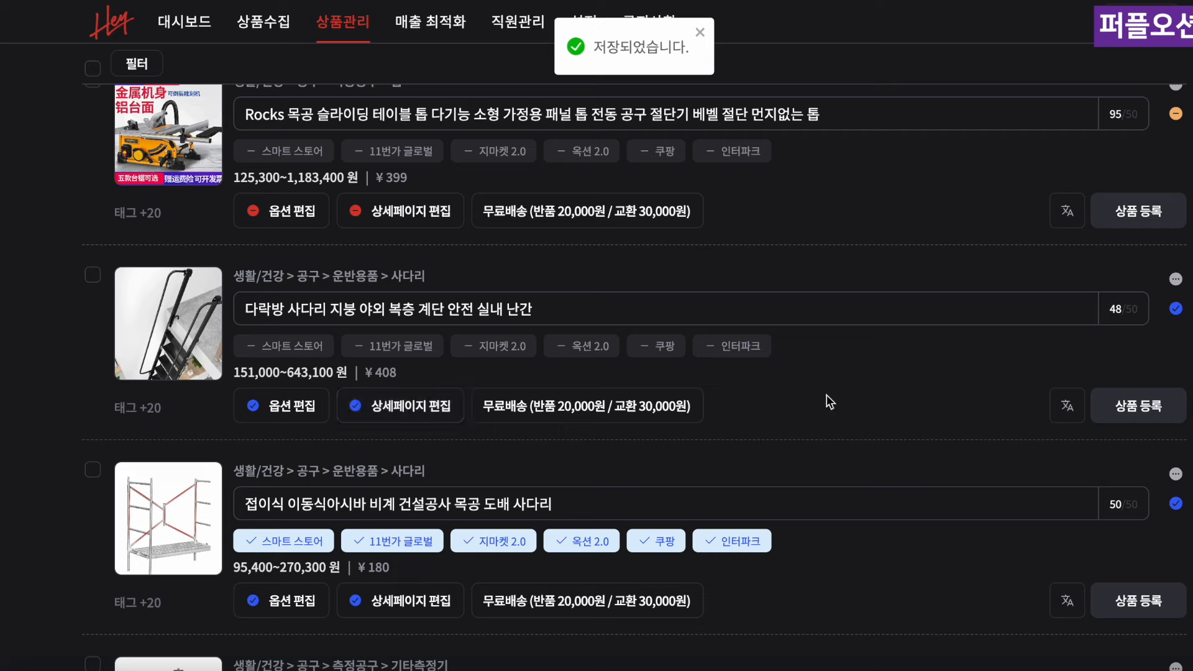
{"action": "left_click", "coordinate": [1150, 405]}
{"action": "left_click", "coordinate": [562, 243]}
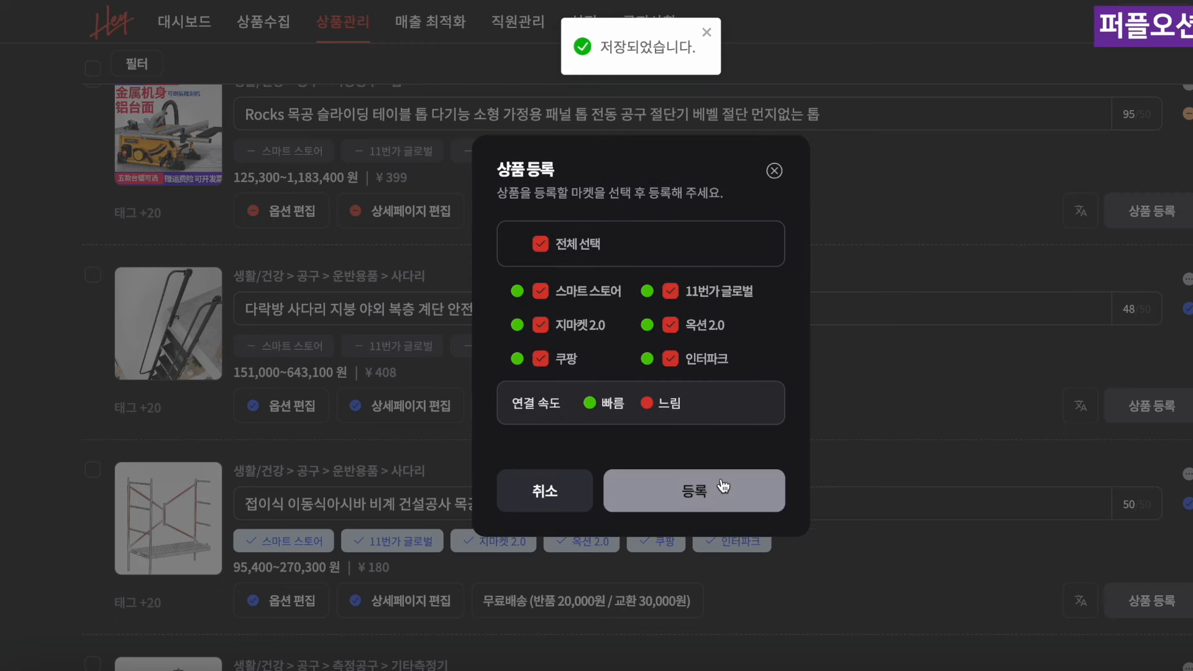
{"action": "left_click", "coordinate": [730, 490]}
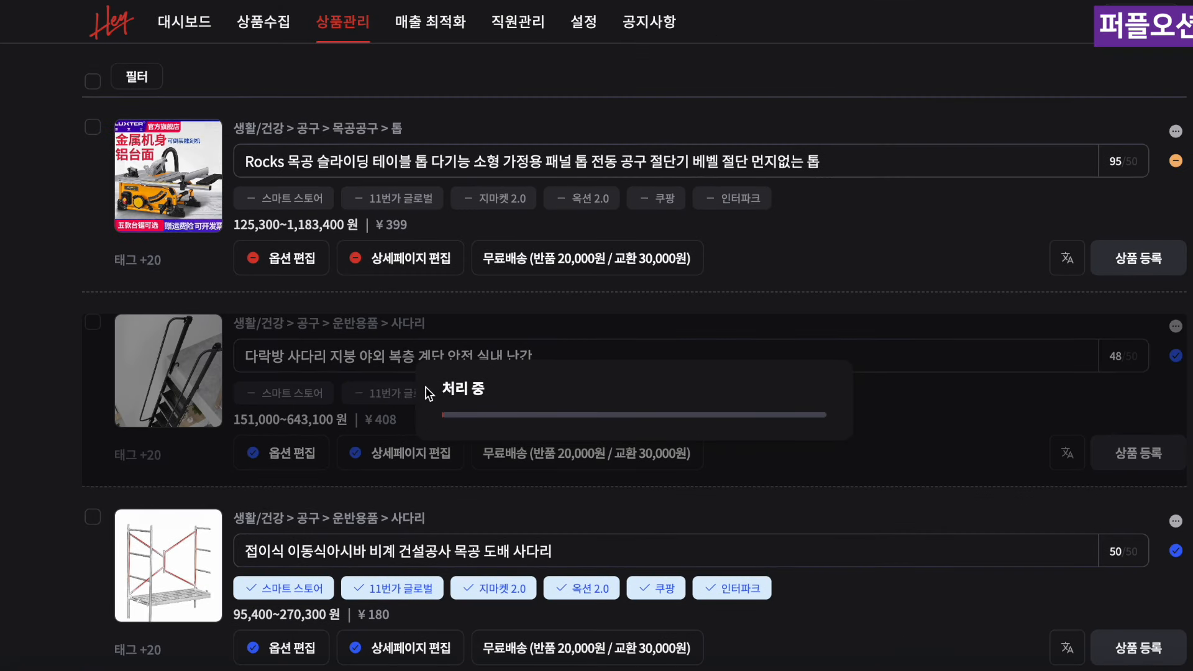
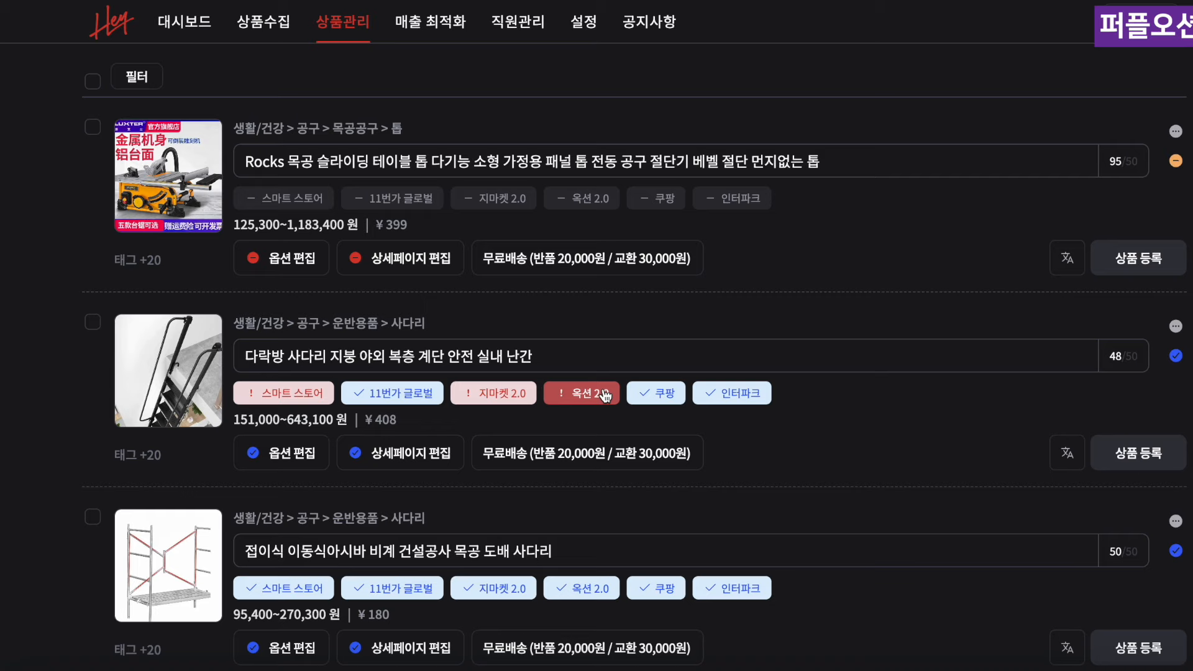
Reopen the attic ladder's options, apply the option registration criterion to the selection, and save
{"action": "left_click", "coordinate": [328, 460]}
{"action": "scroll", "coordinate": [539, 281], "scroll_direction": "down", "scroll_amount": 1}
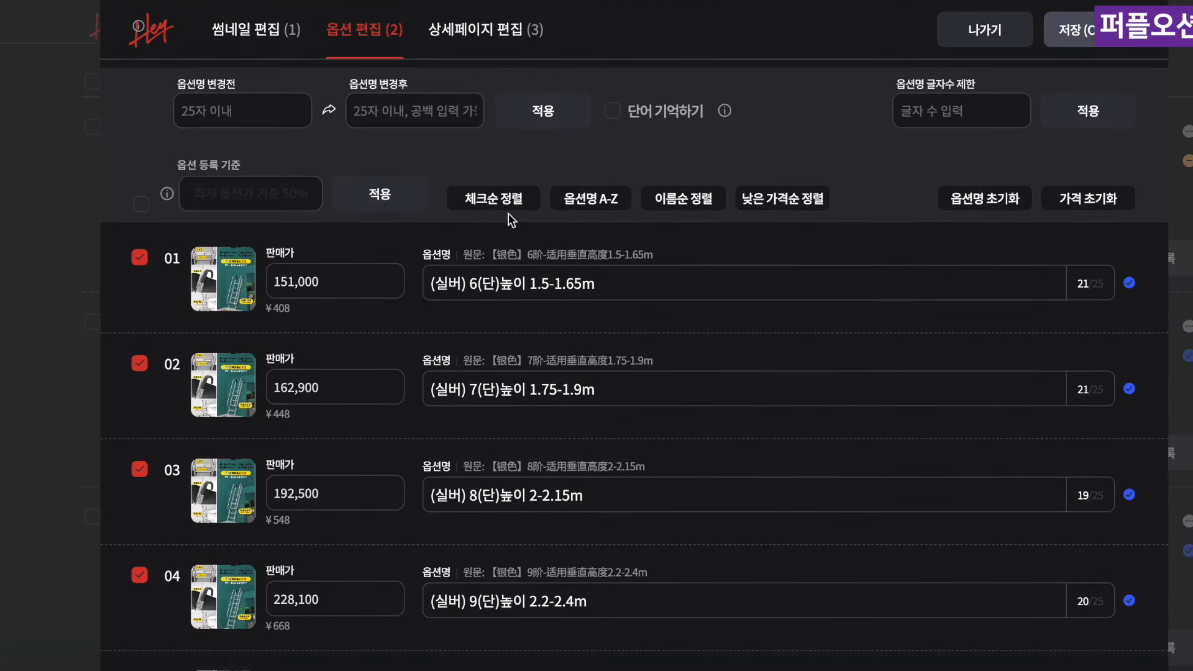
{"action": "left_click", "coordinate": [376, 193]}
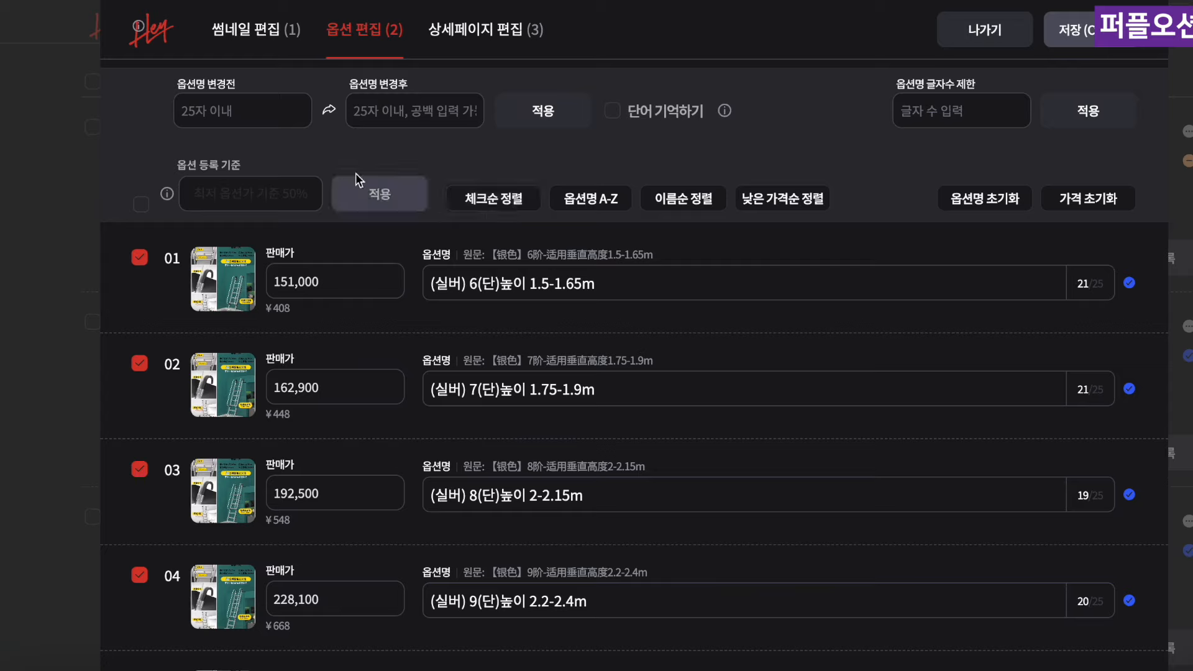
{"action": "left_click", "coordinate": [390, 199]}
{"action": "scroll", "coordinate": [248, 516], "scroll_direction": "down", "scroll_amount": 1}
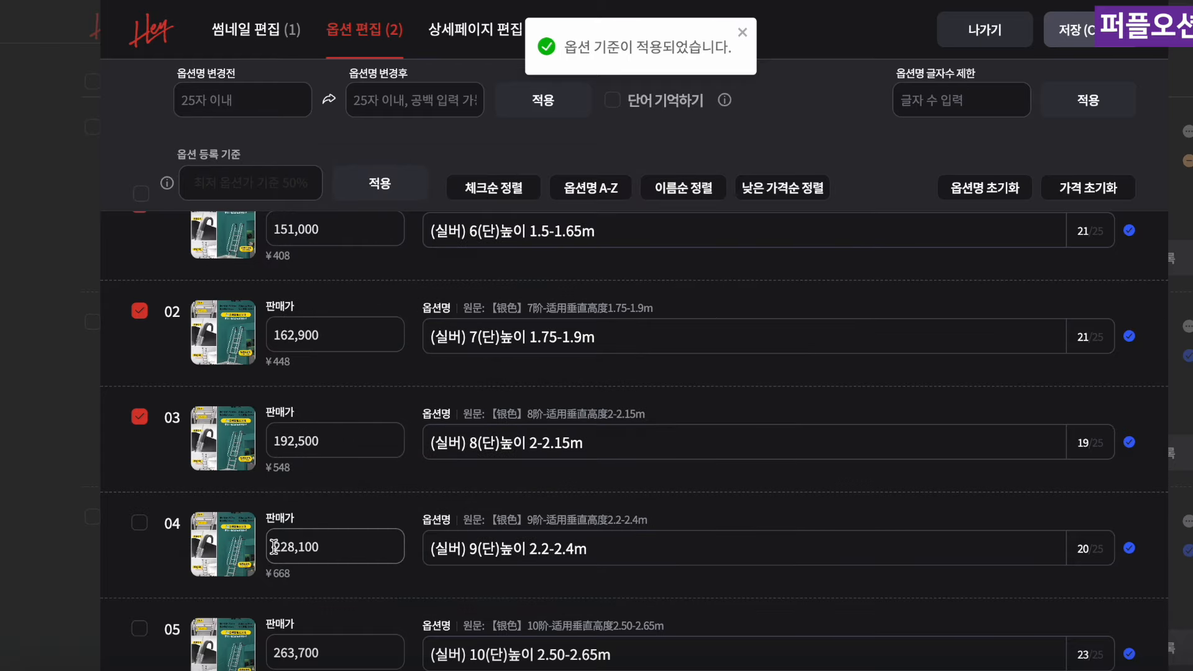
{"action": "scroll", "coordinate": [520, 540], "scroll_direction": "up", "scroll_amount": 3}
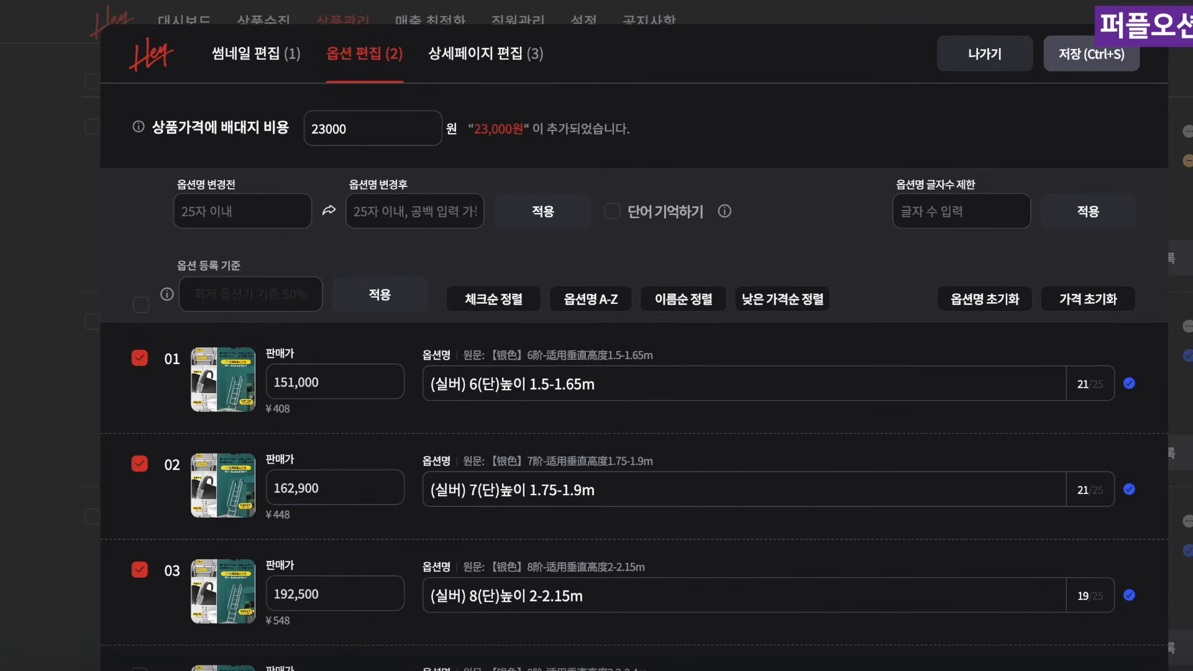
{"action": "left_click", "coordinate": [1091, 54]}
Register the attic ladder again with all marketplaces selected
{"action": "left_click", "coordinate": [1149, 457]}
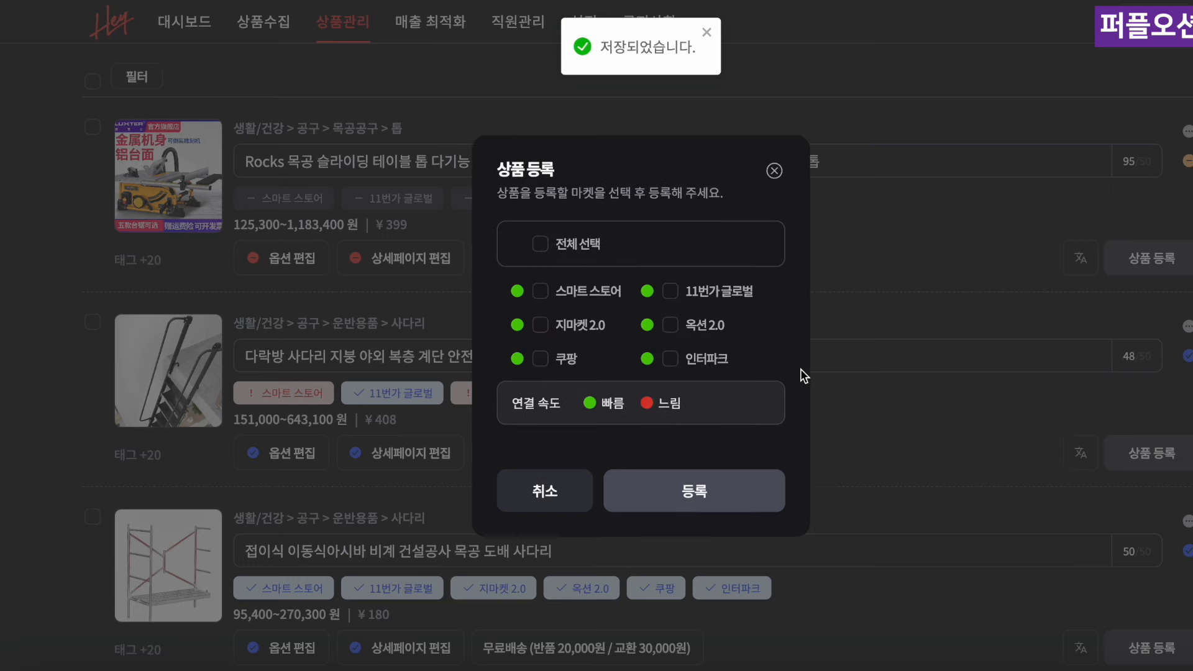
{"action": "left_click", "coordinate": [584, 252]}
{"action": "left_click", "coordinate": [727, 478]}
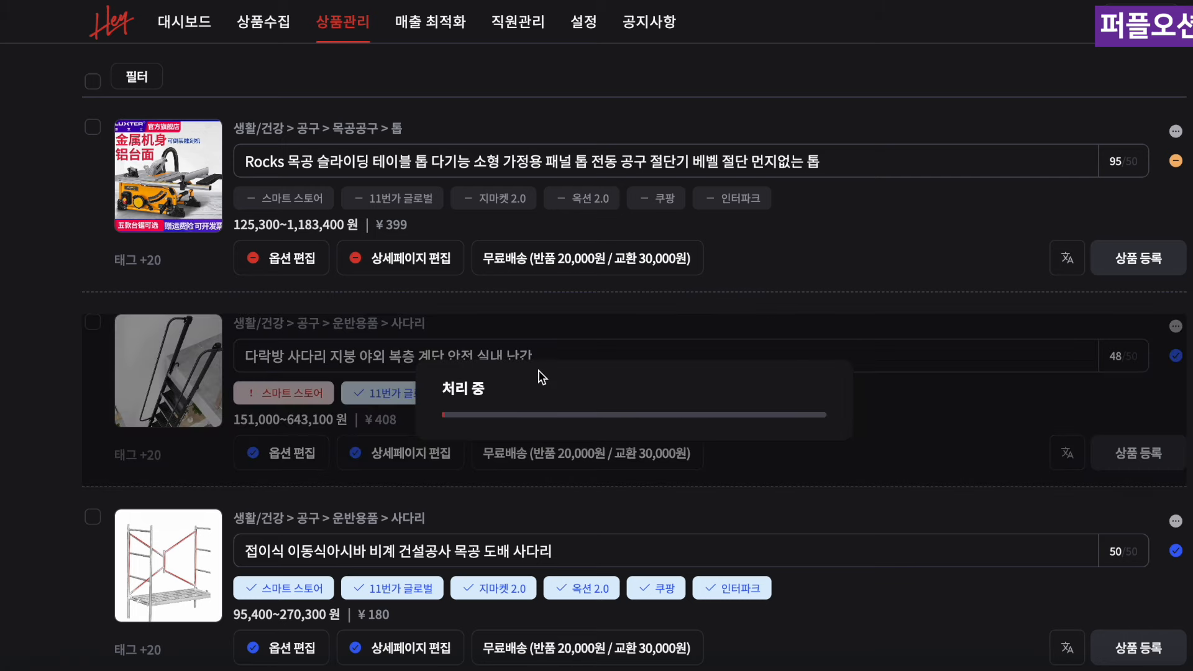
In the sliding table saw's product name, remove the leading word Rocks and insert 테이블톱 전동 after 목공
{"action": "scroll", "coordinate": [442, 384], "scroll_direction": "up", "scroll_amount": 1}
{"action": "scroll", "coordinate": [442, 384], "scroll_direction": "up", "scroll_amount": 2}
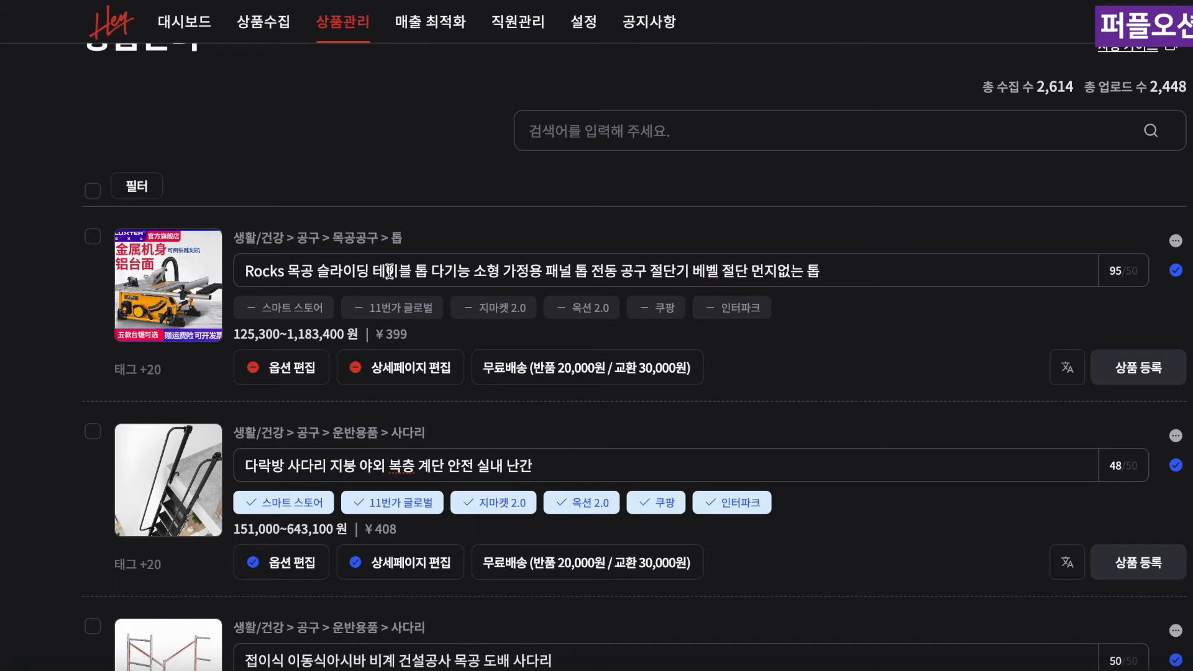
{"action": "left_click_drag", "start_coordinate": [291, 272], "coordinate": [245, 271]}
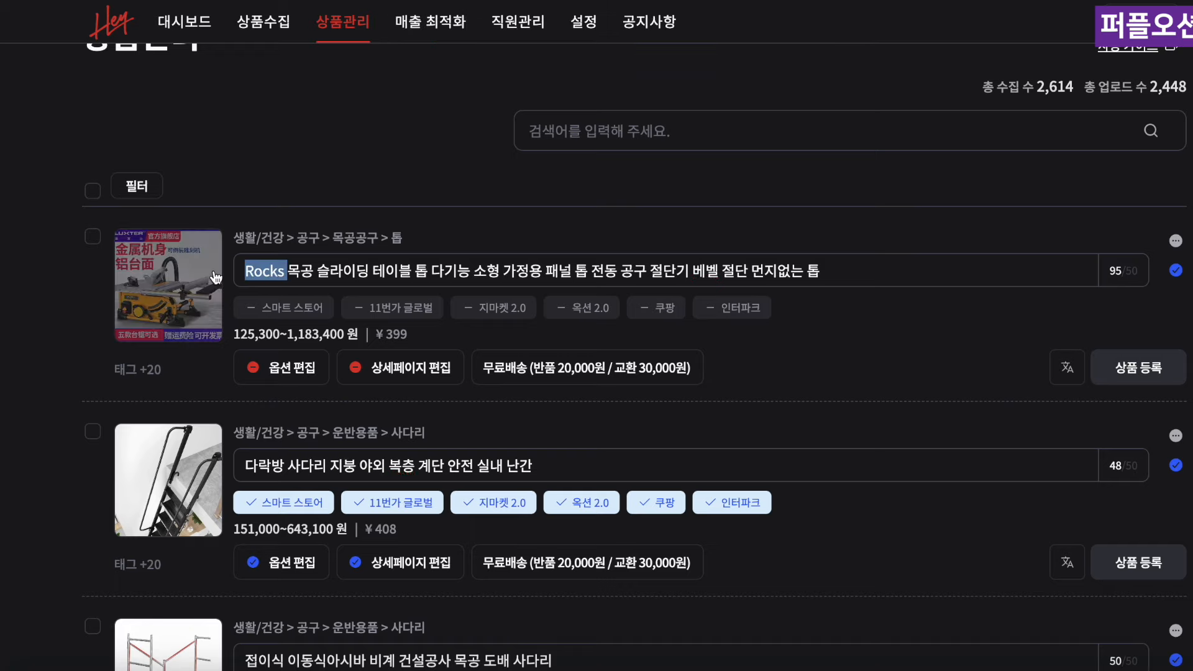
{"action": "key", "text": "BackSpace"}
{"action": "key", "text": "Right"}
{"action": "key", "text": "Right"}
{"action": "key", "text": "Right"}
{"action": "type", "text": "테이블톱 전"}
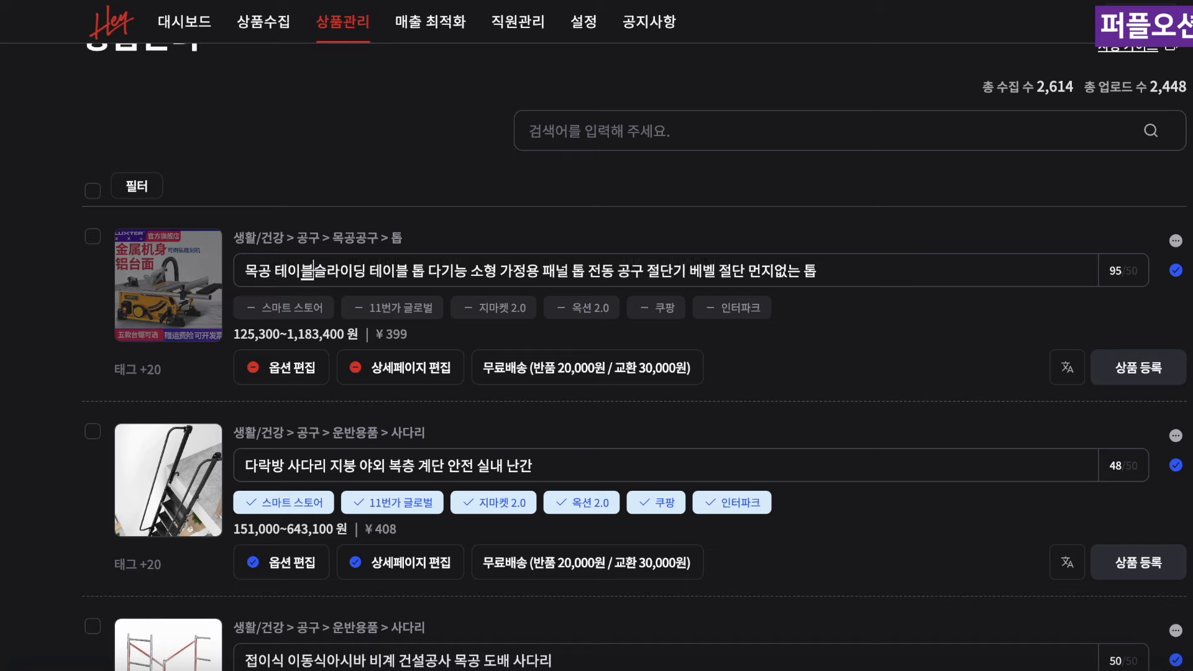
{"action": "key", "text": "BackSpace"}
{"action": "key", "text": "BackSpace"}
{"action": "key", "text": "BackSpace"}
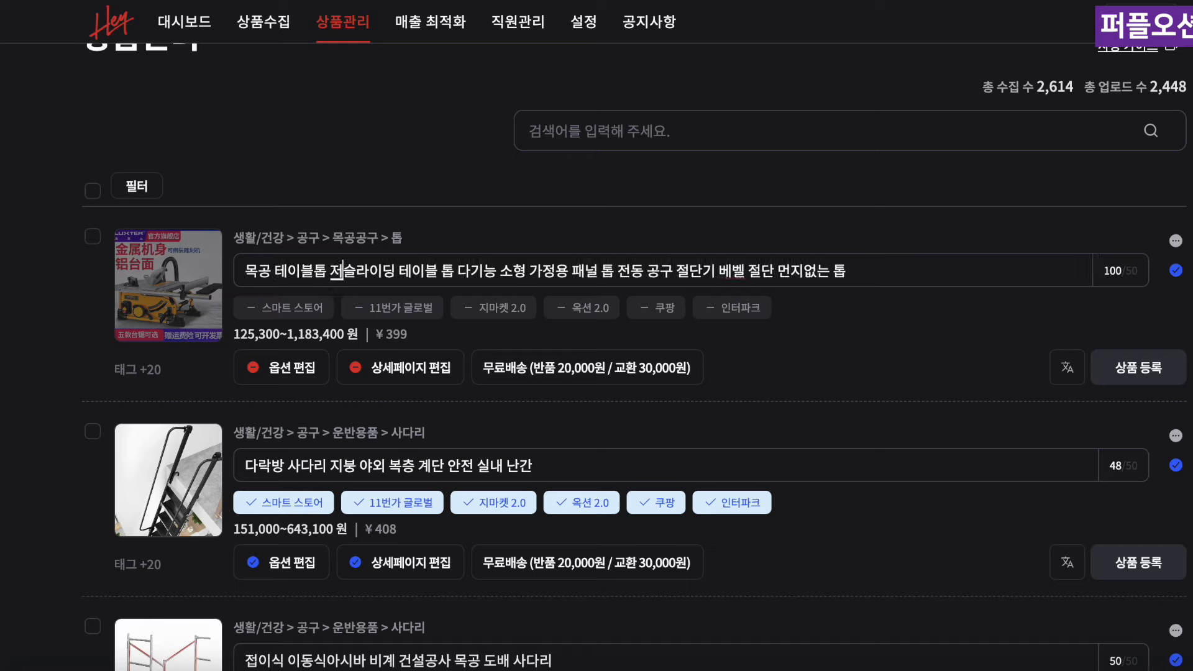
{"action": "type", "text": "전동"}
Remove the duplicate 테이블 톱 and everything after 다기능 from the table saw's product name
{"action": "key", "text": "Right"}
{"action": "key", "text": "Right"}
{"action": "key", "text": "Right"}
{"action": "key", "text": "Right"}
{"action": "key", "text": "Right"}
{"action": "key", "text": "Right"}
{"action": "key", "text": "shift+Right"}
{"action": "key", "text": "shift+Right"}
{"action": "key", "text": "shift+Right"}
{"action": "key", "text": "shift+Right"}
{"action": "key", "text": "shift+Right"}
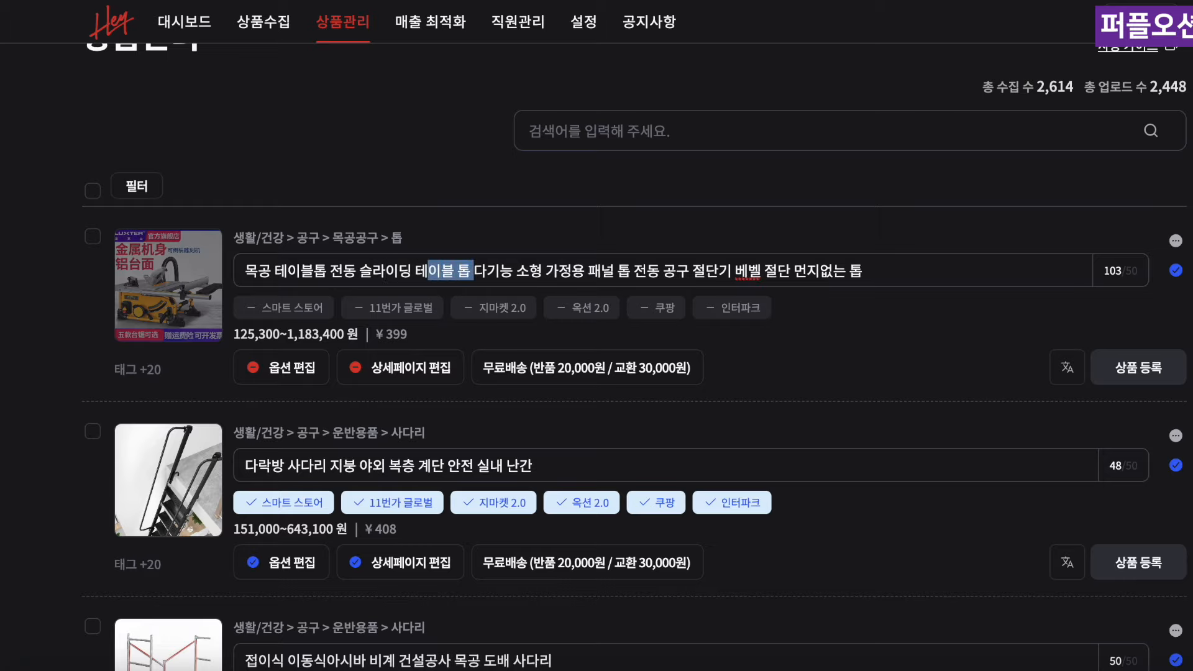
{"action": "key", "text": "BackSpace"}
{"action": "key", "text": "BackSpace"}
{"action": "key", "text": "Right"}
{"action": "key", "text": "shift+End"}
{"action": "key", "text": "BackSpace"}
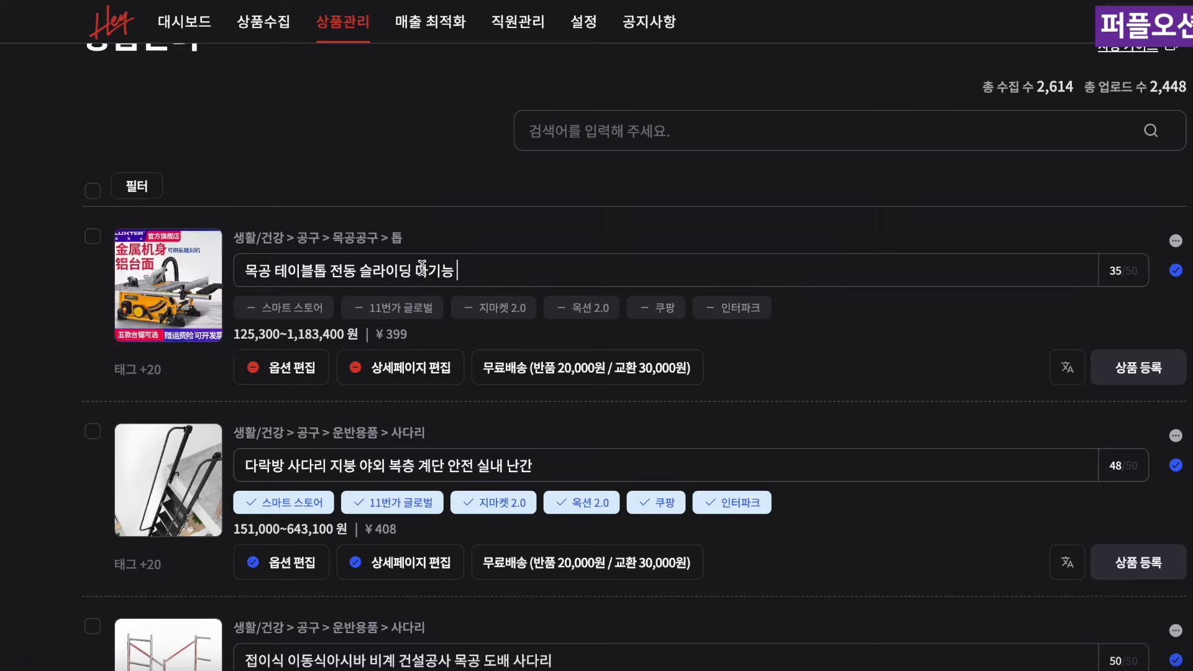
Browse Auction's search results for 목공 테이블톱 and append 휴대용 원형톱 to the table saw's product name
{"action": "key", "text": "alt+Tab"}
{"action": "type", "text": "목"}
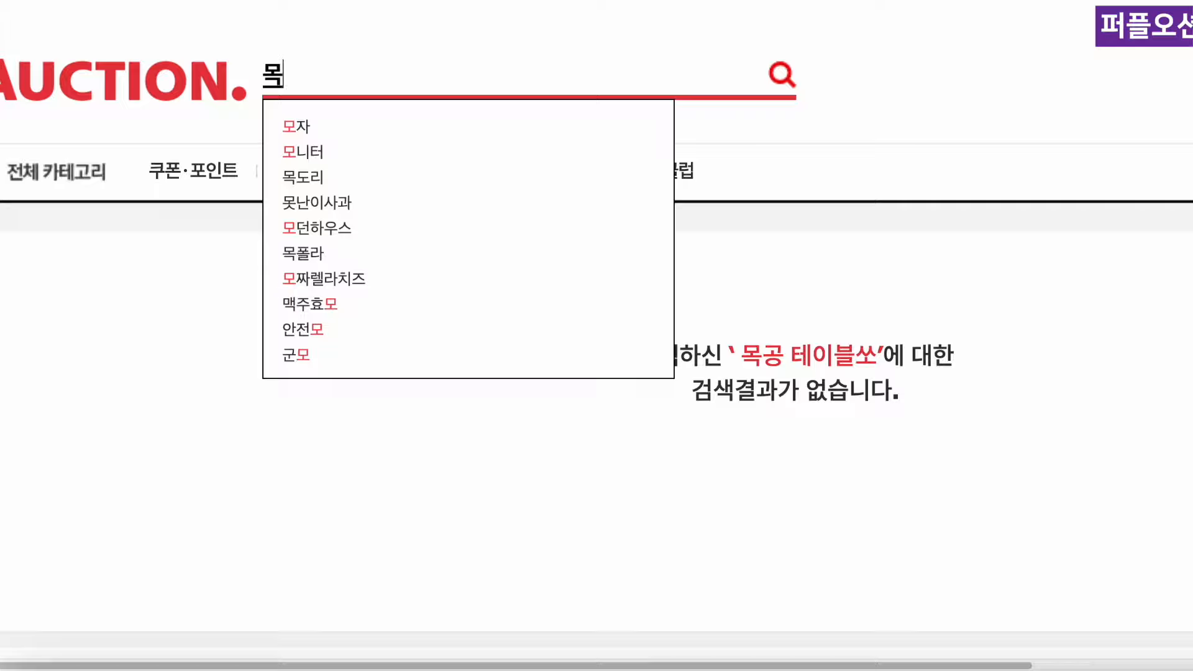
{"action": "type", "text": "공 테입블톱"}
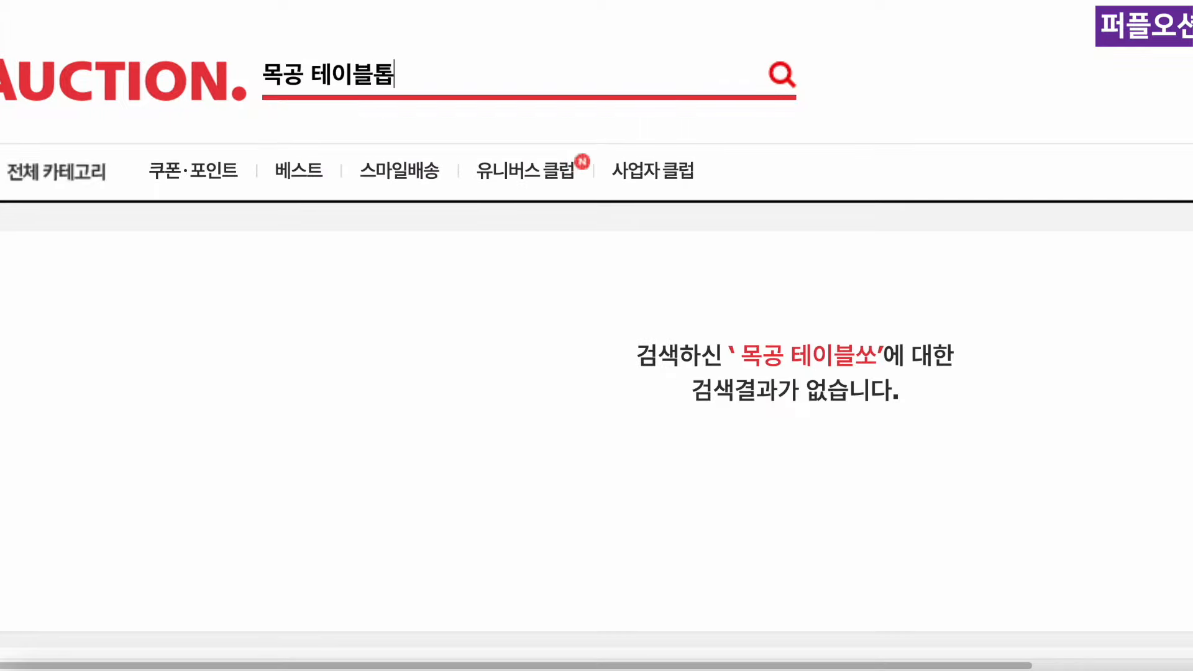
{"action": "key", "text": "Return"}
{"action": "scroll", "coordinate": [441, 256], "scroll_direction": "down", "scroll_amount": 5}
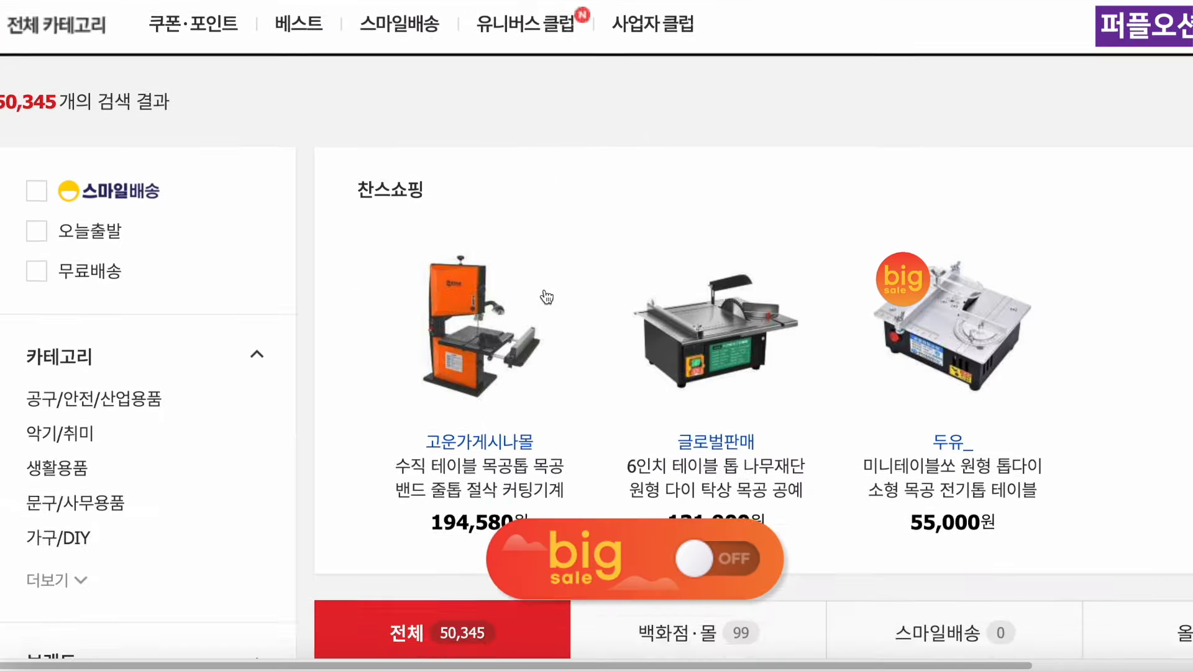
{"action": "scroll", "coordinate": [546, 290], "scroll_direction": "down", "scroll_amount": 5}
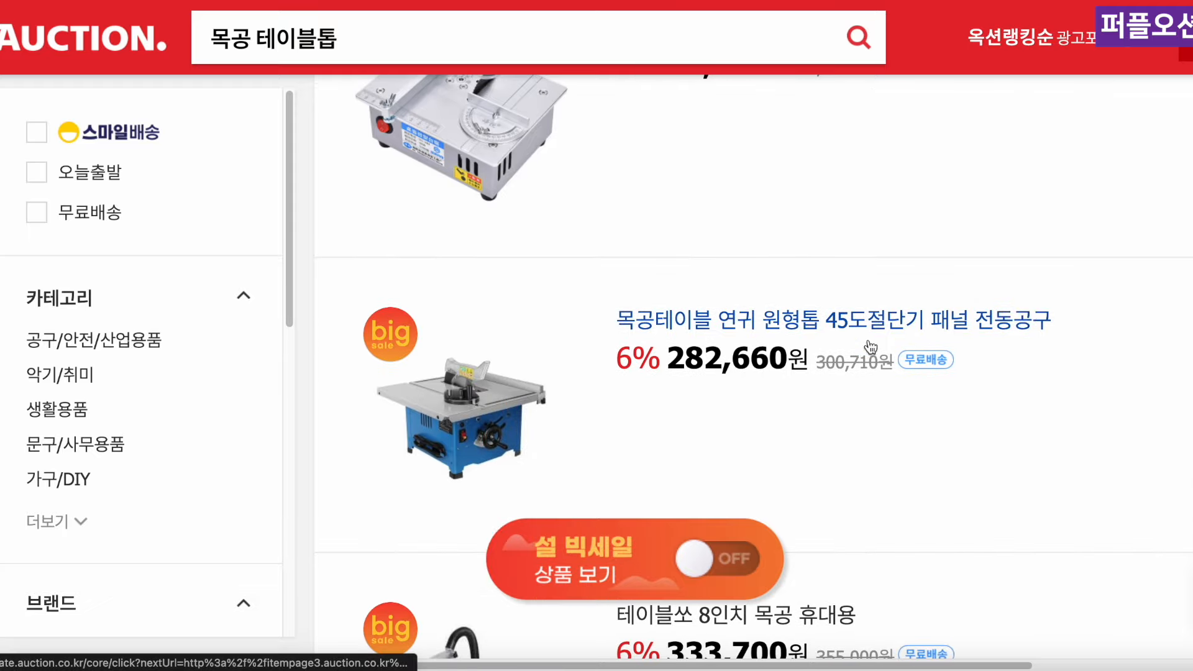
{"action": "scroll", "coordinate": [735, 349], "scroll_direction": "down", "scroll_amount": 3}
{"action": "scroll", "coordinate": [734, 349], "scroll_direction": "down", "scroll_amount": 3}
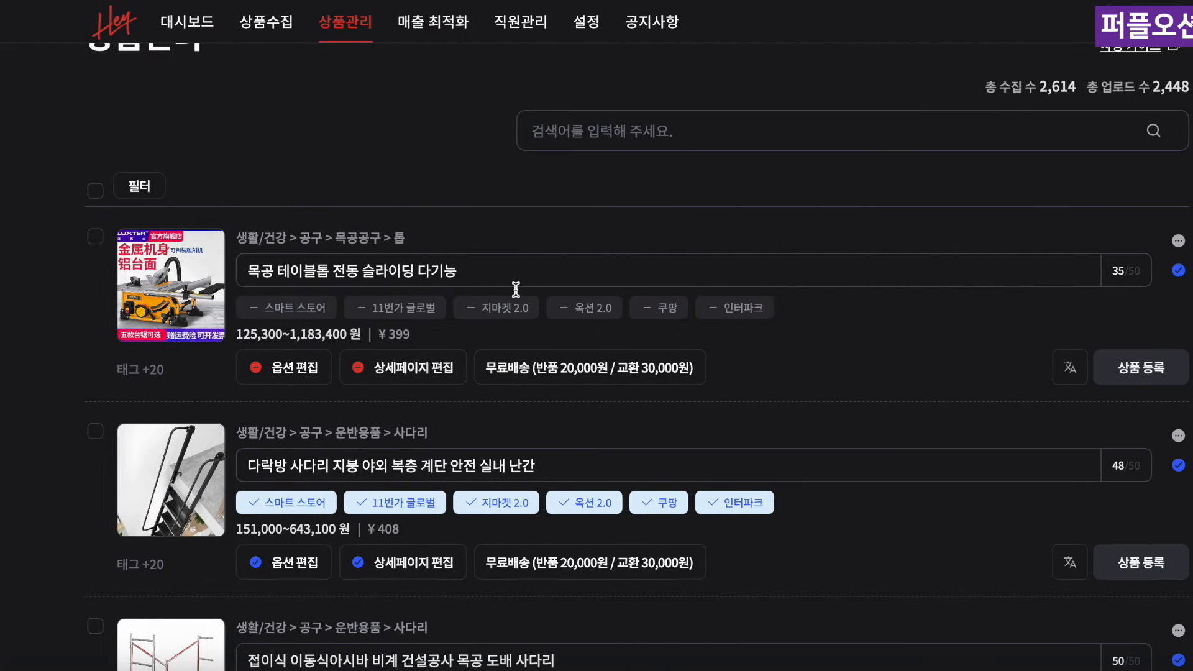
{"action": "type", "text": "ㅎ휴대용 원형토"}
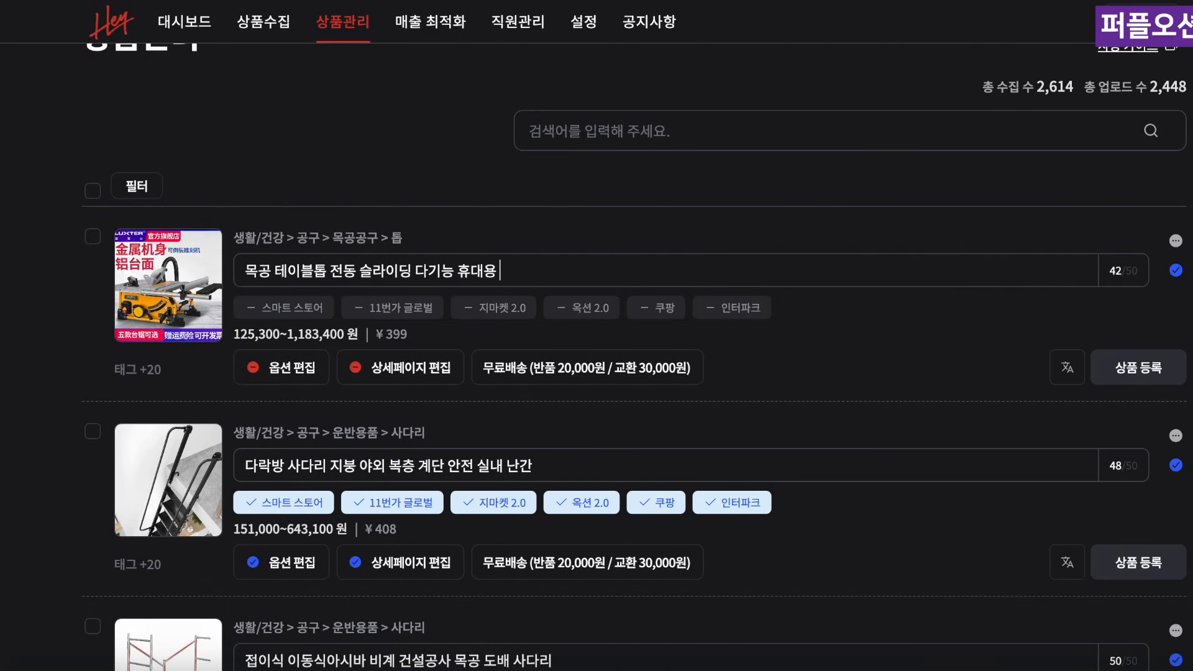
{"action": "type", "text": "ㅂ"}
Make the white-background table saw photo the representative thumbnail, with the image resized, and save the thumbnails
{"action": "left_click", "coordinate": [170, 282]}
{"action": "left_click", "coordinate": [590, 139]}
{"action": "left_click_drag", "start_coordinate": [590, 140], "coordinate": [144, 174]}
{"action": "key", "text": "ctrl+s"}
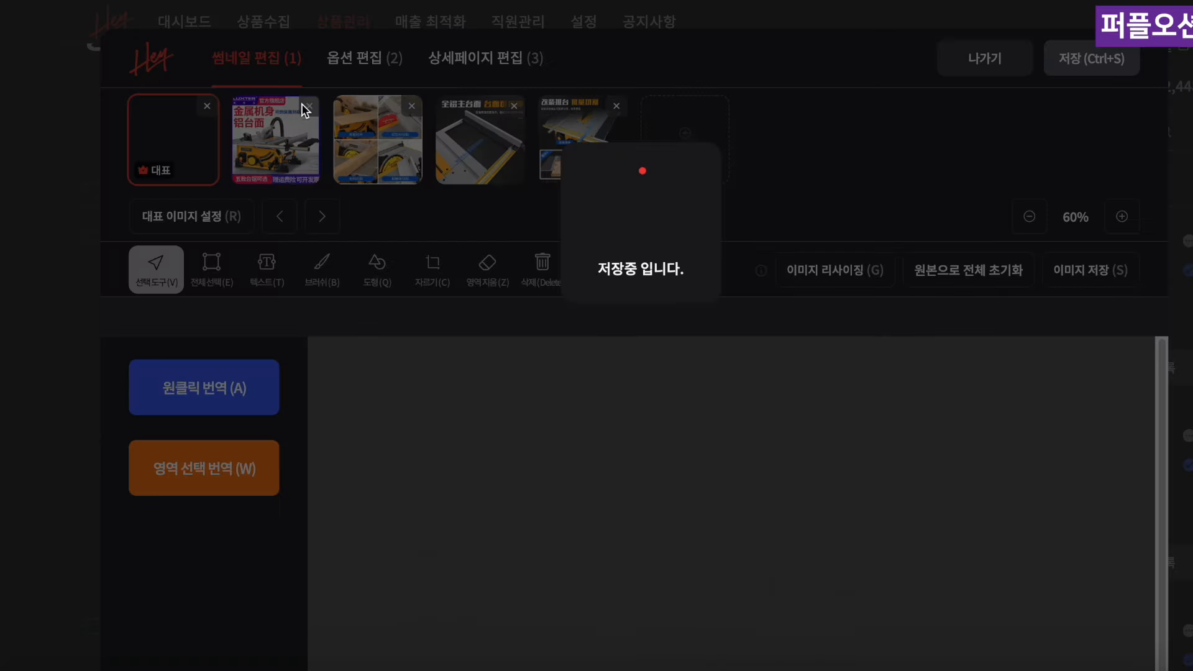
{"action": "left_click", "coordinate": [1071, 65]}
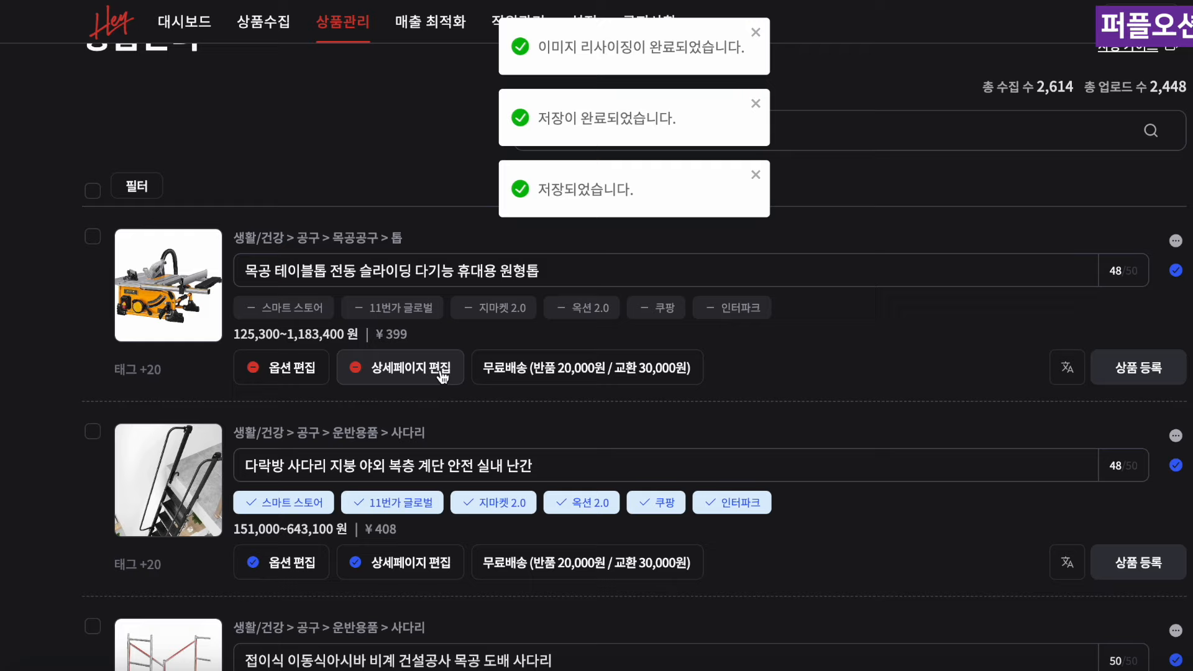
Delete the first five images from the table saw's detail page, up to the dust-collector image, and save the detail page
{"action": "left_click", "coordinate": [442, 375]}
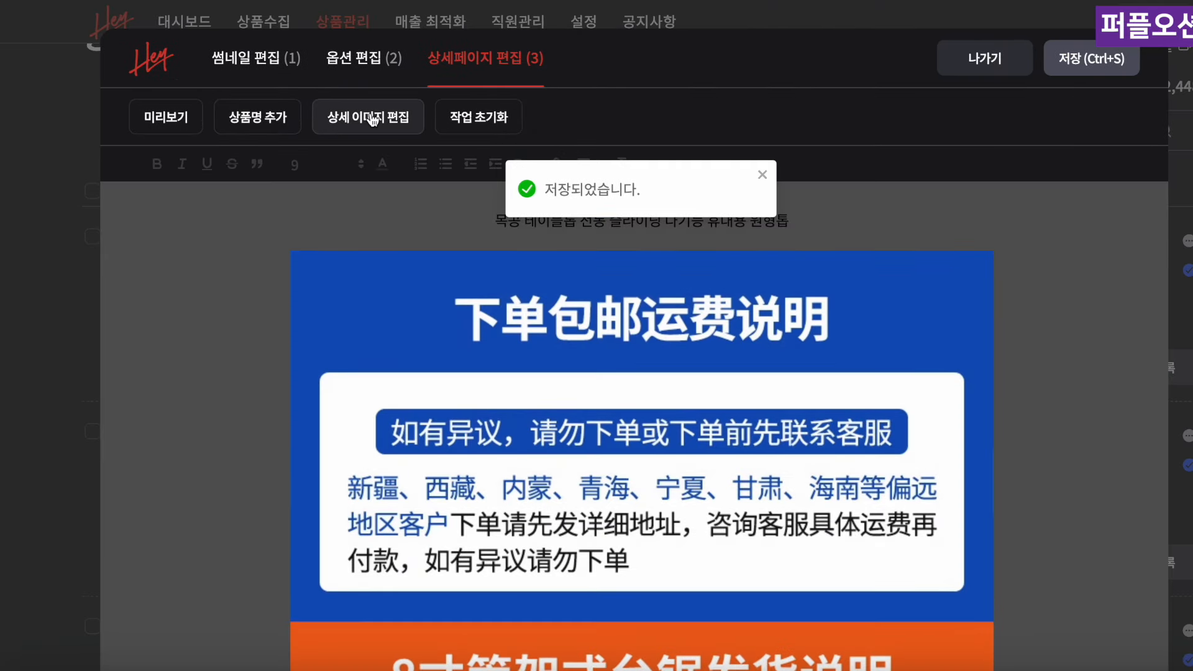
{"action": "left_click", "coordinate": [348, 124]}
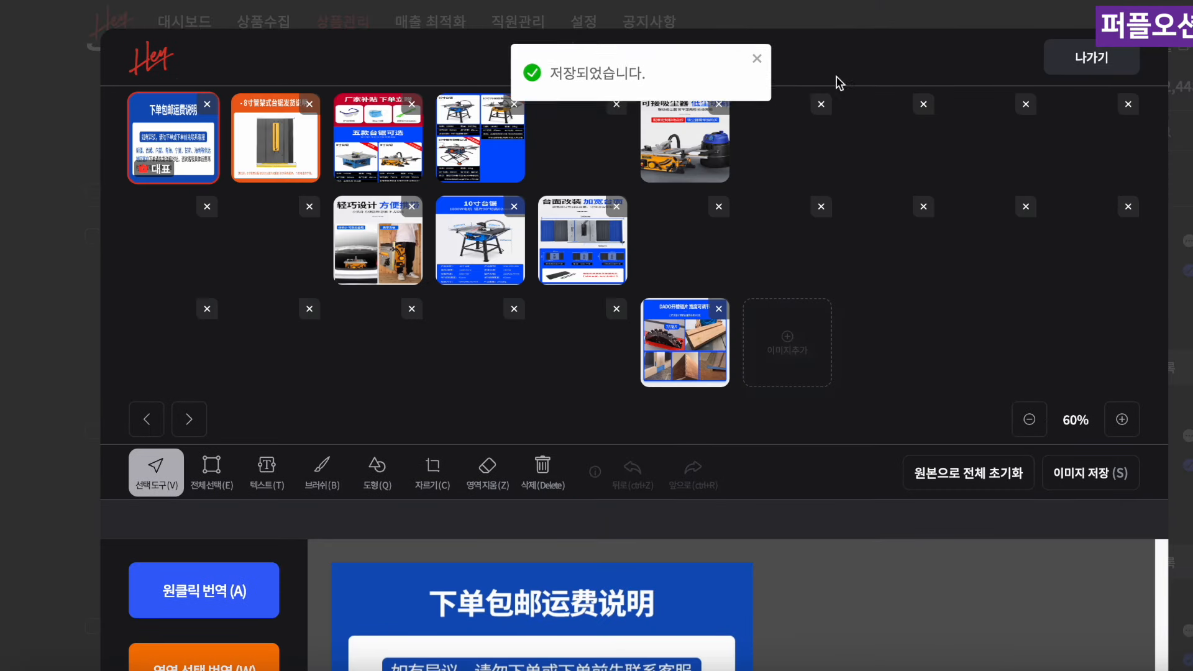
{"action": "left_click", "coordinate": [207, 106]}
{"action": "left_click", "coordinate": [207, 105]}
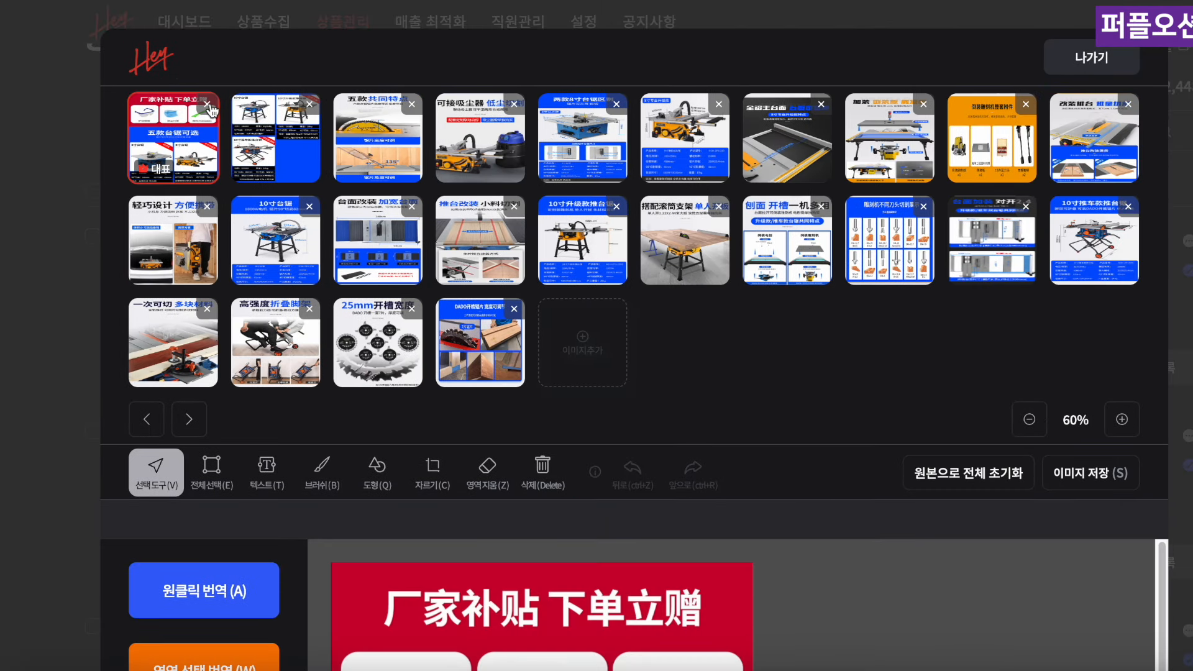
{"action": "left_click", "coordinate": [207, 105]}
{"action": "left_click", "coordinate": [208, 105]}
{"action": "left_click", "coordinate": [209, 105]}
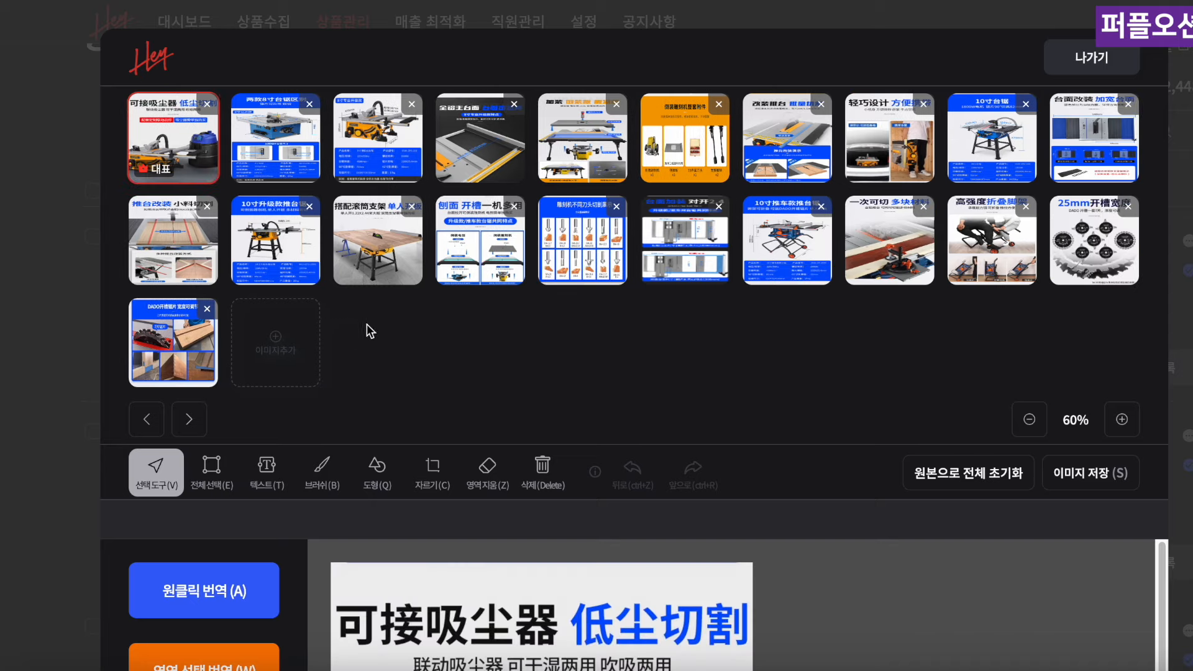
{"action": "left_click", "coordinate": [1067, 66]}
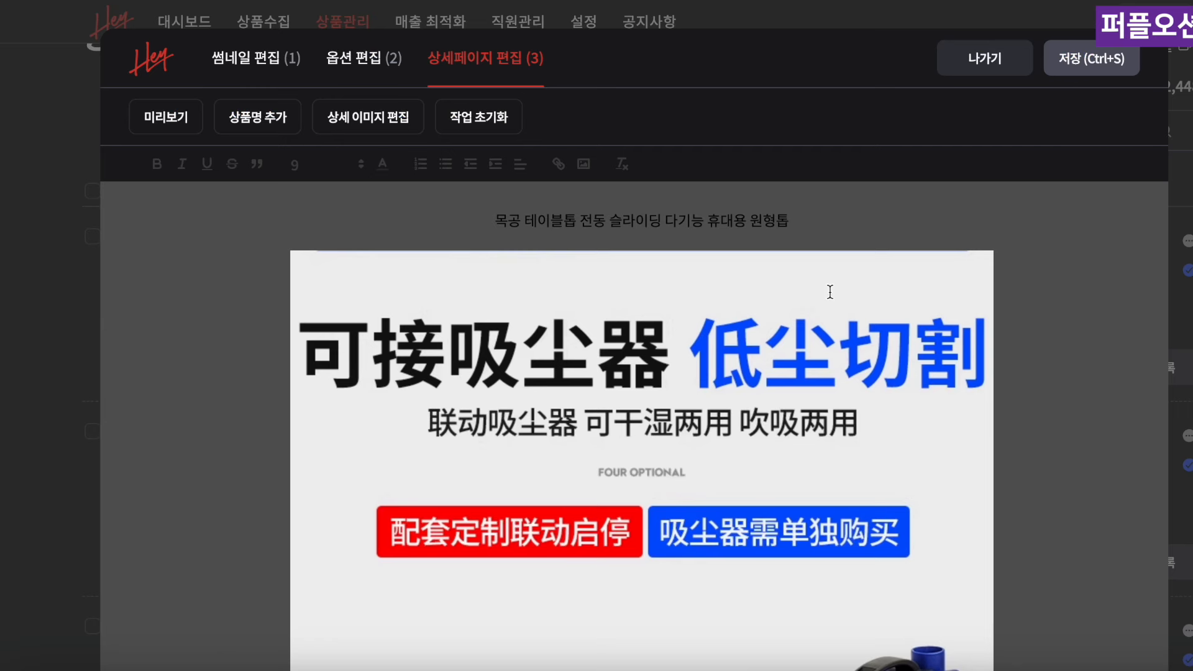
{"action": "key", "text": "ctrl+s"}
Set the table saw's forwarding cost to 25000 won and sort its options by lowest price
{"action": "left_click", "coordinate": [281, 367]}
{"action": "double_click", "coordinate": [370, 131]}
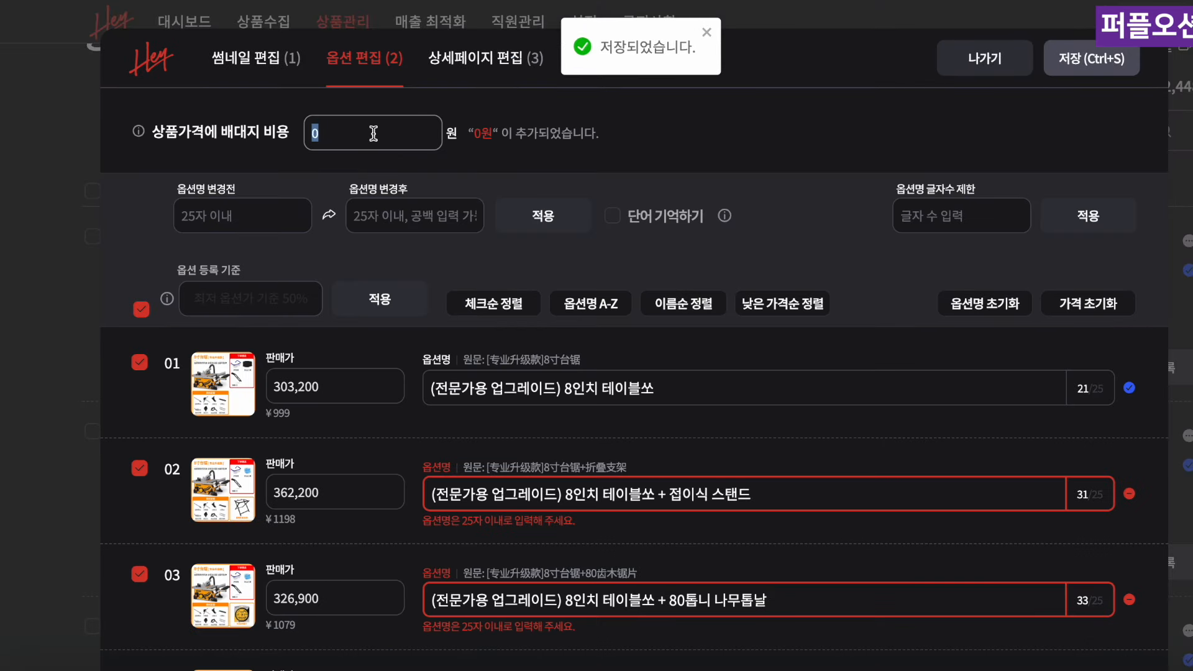
{"action": "type", "text": "25000"}
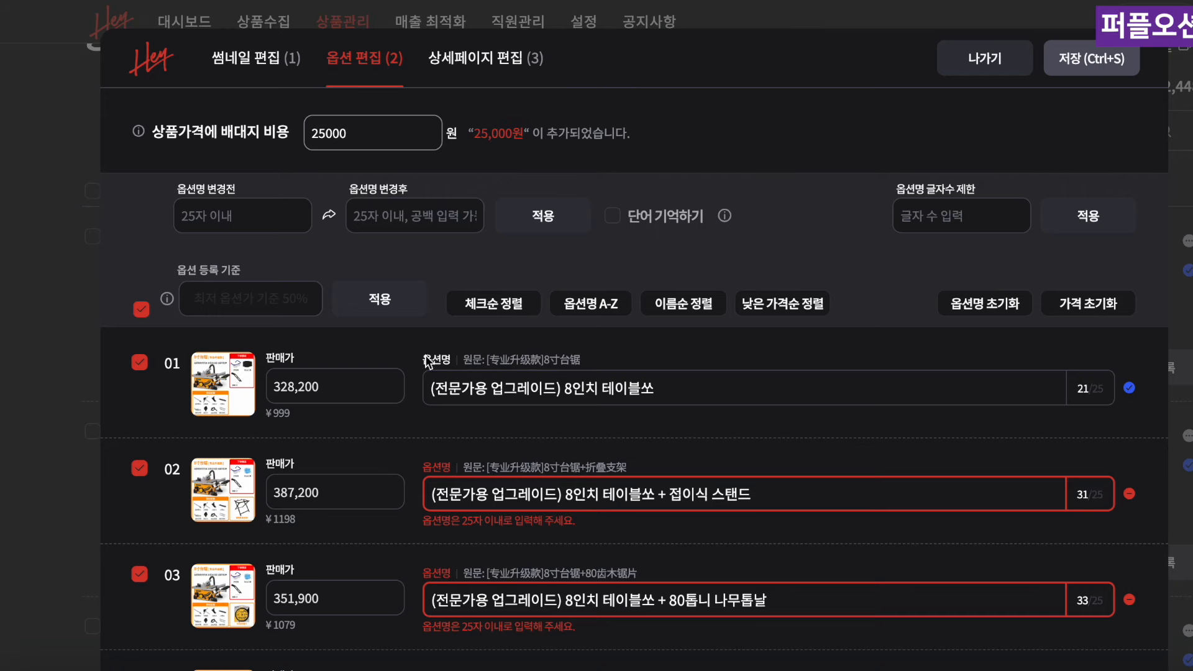
{"action": "scroll", "coordinate": [456, 355], "scroll_direction": "down", "scroll_amount": 2}
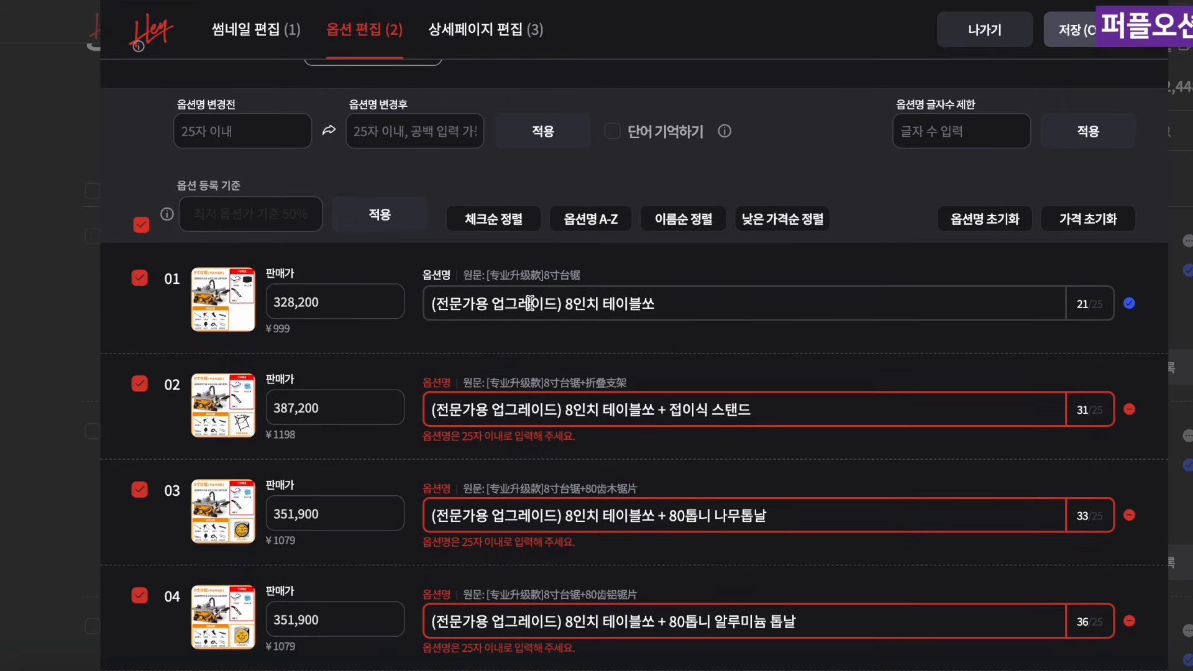
{"action": "left_click", "coordinate": [802, 219]}
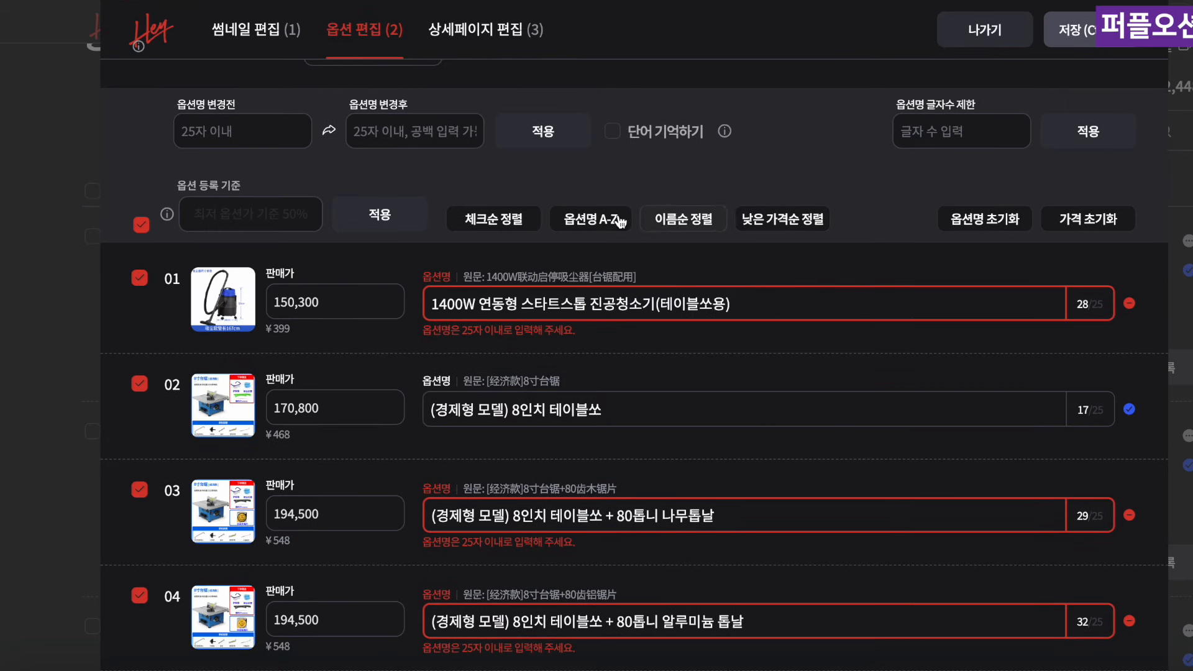
Select only the 전문가용 업그레이드 8-inch options: base, 80톱니 나무톱날 and 80톱니 알루미늄 톱날; move them first and apply the option registration criterion
{"action": "left_click", "coordinate": [142, 225]}
{"action": "scroll", "coordinate": [144, 224], "scroll_direction": "down", "scroll_amount": 6}
{"action": "left_click", "coordinate": [150, 303]}
{"action": "scroll", "coordinate": [151, 348], "scroll_direction": "down", "scroll_amount": 4}
{"action": "left_click", "coordinate": [152, 380]}
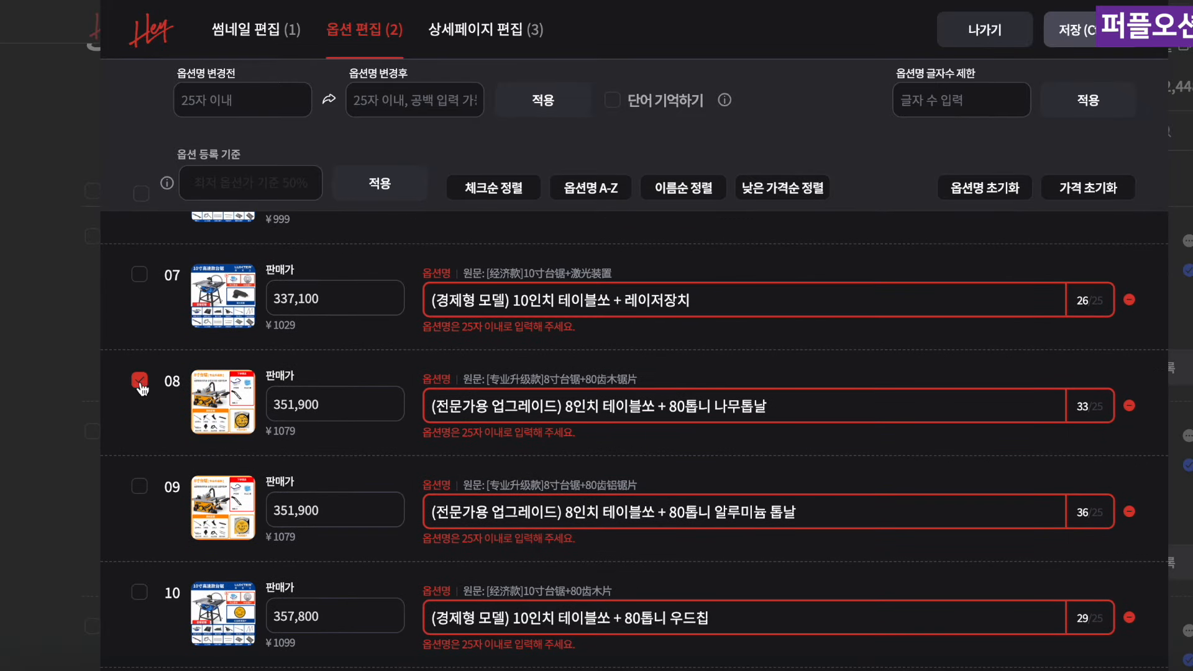
{"action": "left_click", "coordinate": [145, 489]}
{"action": "scroll", "coordinate": [289, 460], "scroll_direction": "up", "scroll_amount": 10}
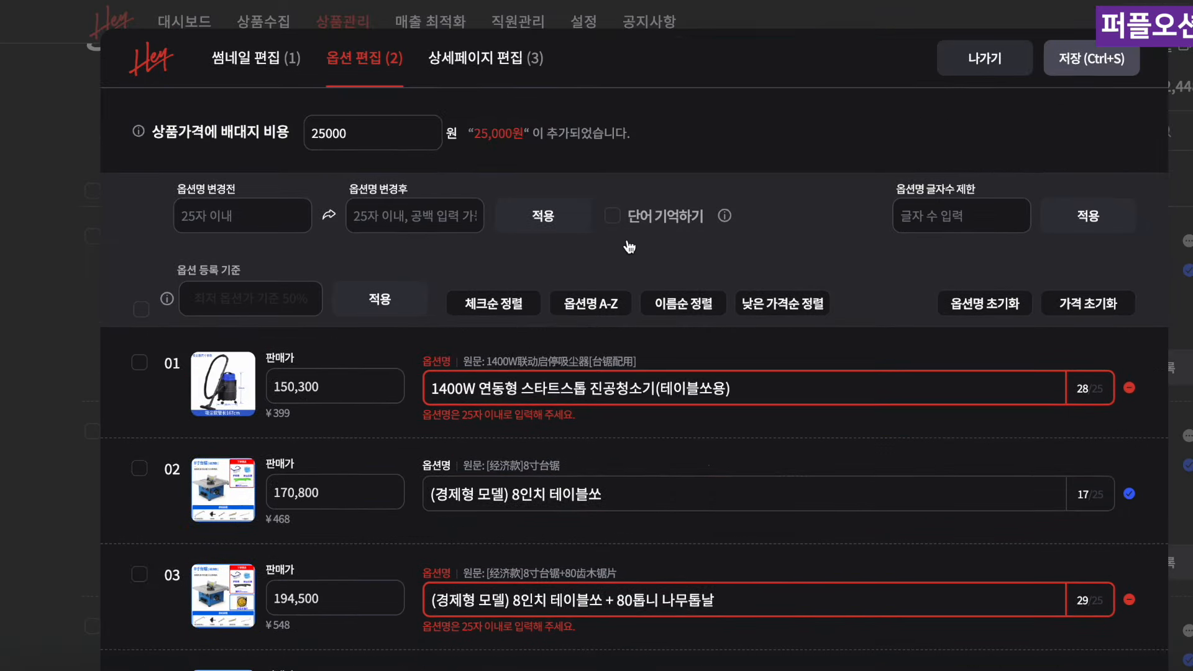
{"action": "left_click", "coordinate": [493, 303]}
{"action": "left_click", "coordinate": [428, 314]}
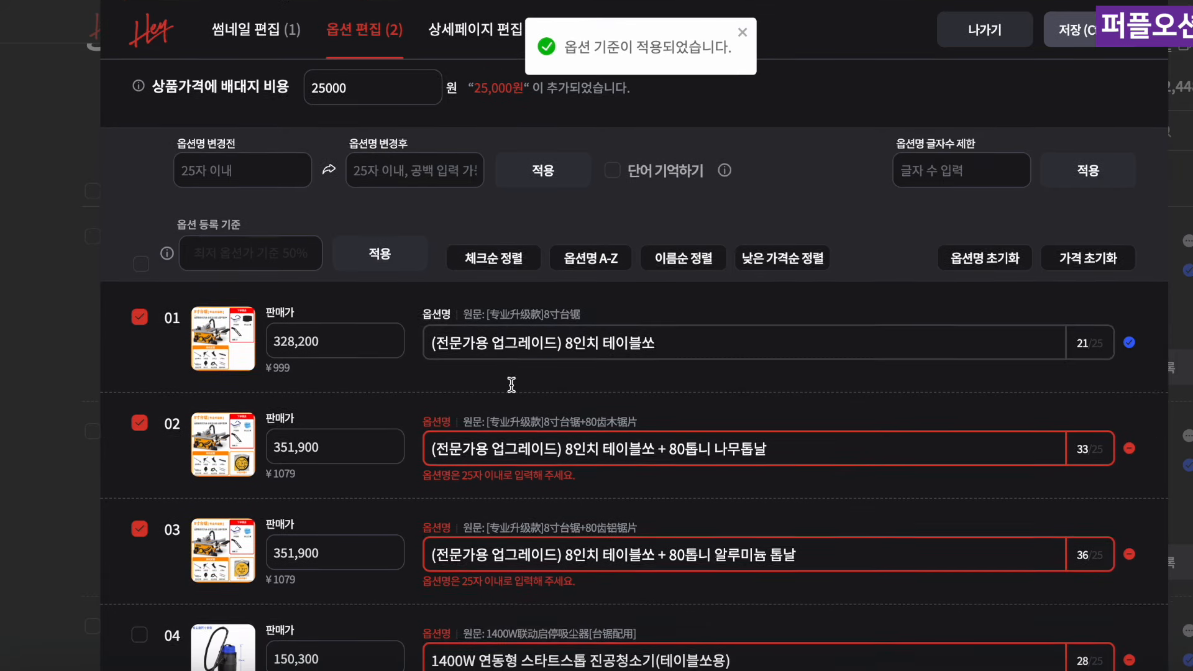
Remove the text (전문가용 업그레이드) from all option names with the bulk option-name replacement
{"action": "scroll", "coordinate": [506, 386], "scroll_direction": "down", "scroll_amount": 1}
{"action": "left_click_drag", "start_coordinate": [565, 339], "coordinate": [363, 339]}
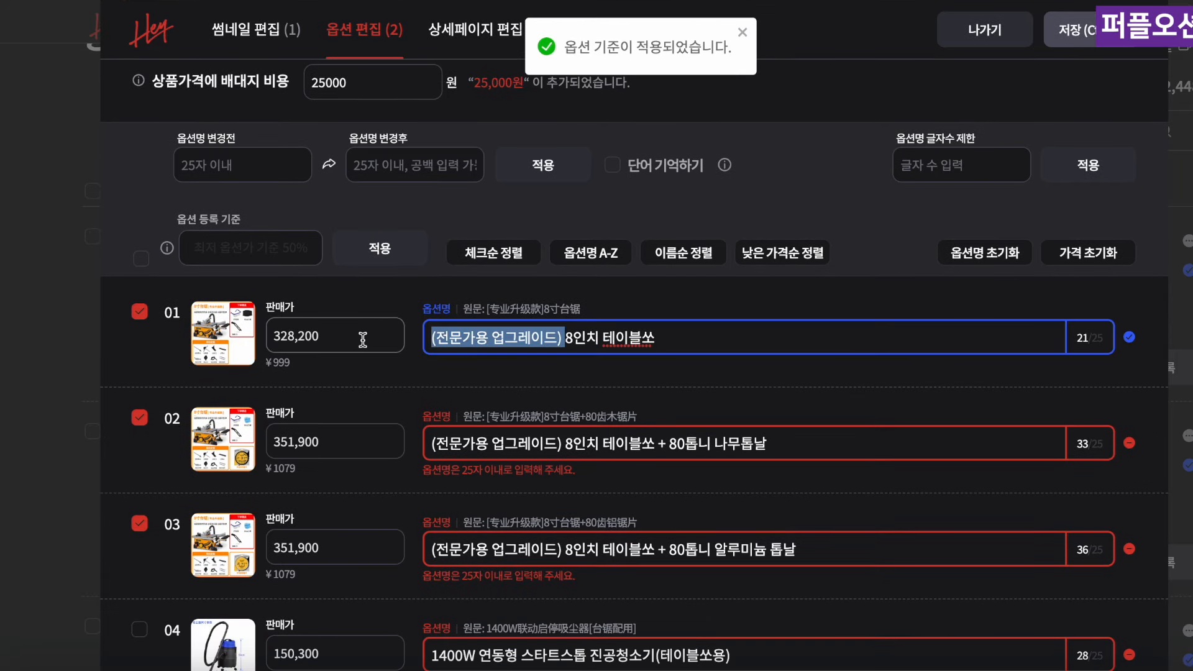
{"action": "key", "text": "ctrl+c"}
{"action": "left_click", "coordinate": [242, 164]}
{"action": "key", "text": "ctrl+v"}
{"action": "left_click", "coordinate": [542, 165]}
Rename the second option as 8인치 테이블쏘 + 80톱니(우드)
{"action": "scroll", "coordinate": [493, 337], "scroll_direction": "down", "scroll_amount": 1}
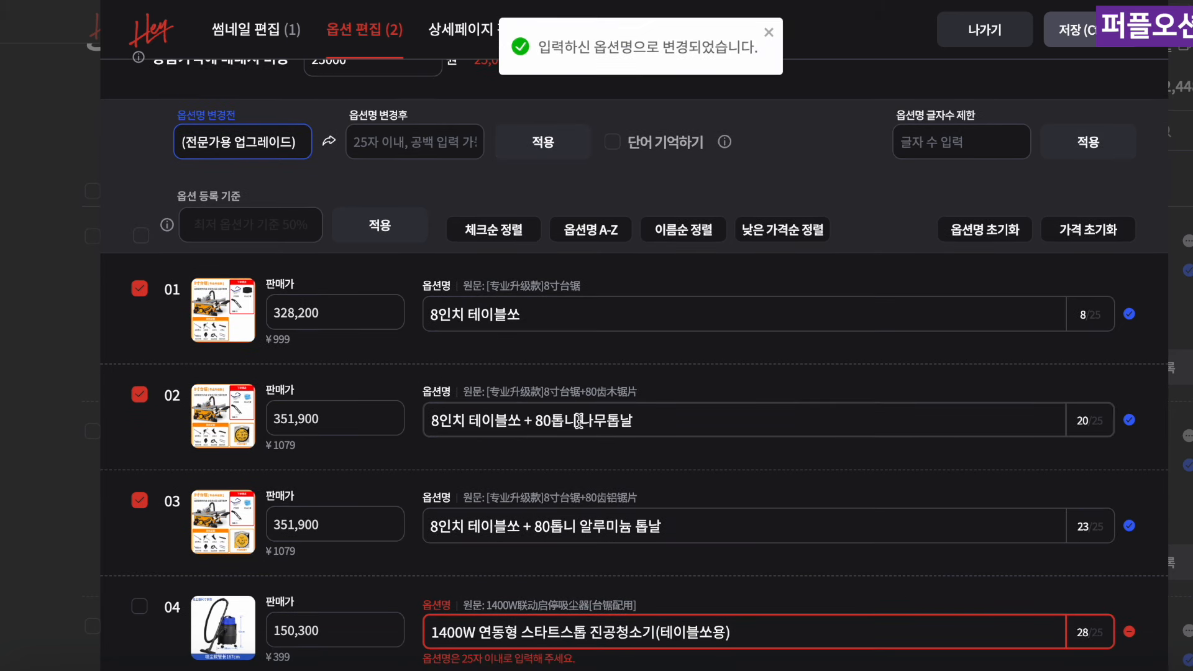
{"action": "left_click_drag", "start_coordinate": [578, 421], "coordinate": [698, 421]}
{"action": "left_click", "coordinate": [621, 419]}
{"action": "left_click_drag", "start_coordinate": [580, 419], "coordinate": [698, 419]}
{"action": "key", "text": "BackSpace"}
{"action": "type", "text": "(우드)"}
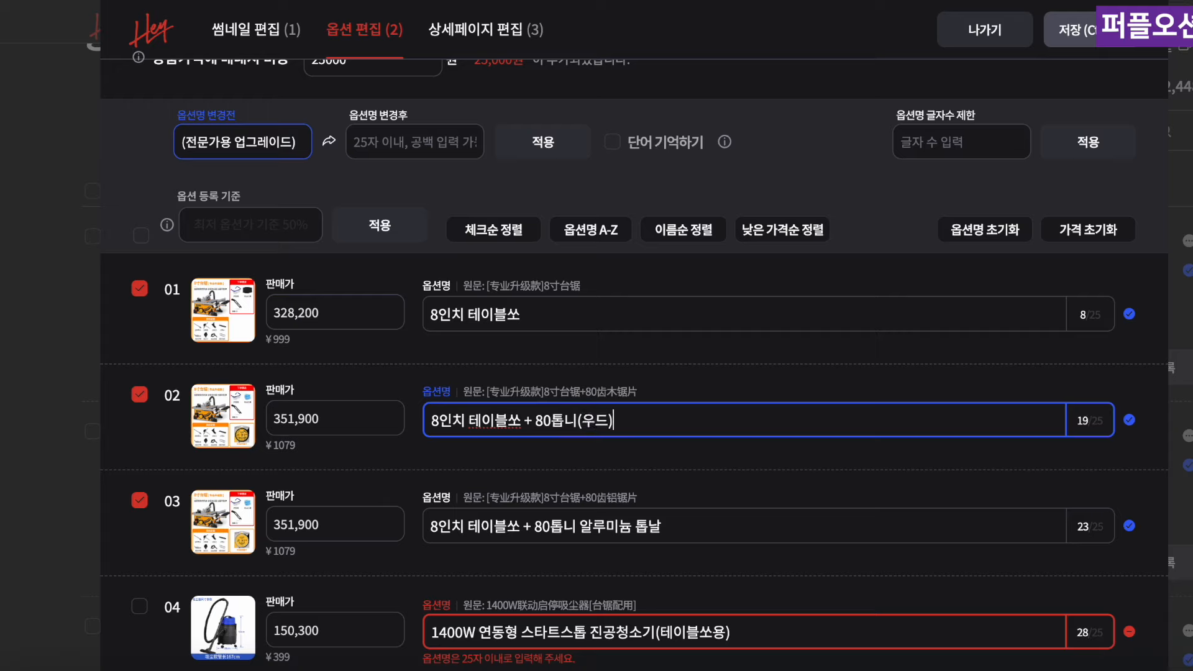
Rename the third option as 8인치 테이블쏘 + 80톱니(알루미늄)
{"action": "left_click", "coordinate": [581, 526]}
{"action": "key", "text": "Right"}
{"action": "key", "text": "Right"}
{"action": "key", "text": "Right"}
{"action": "key", "text": "Right"}
{"action": "key", "text": "shift+End"}
{"action": "key", "text": "BackSpace"}
{"action": "type", "text": ")"}
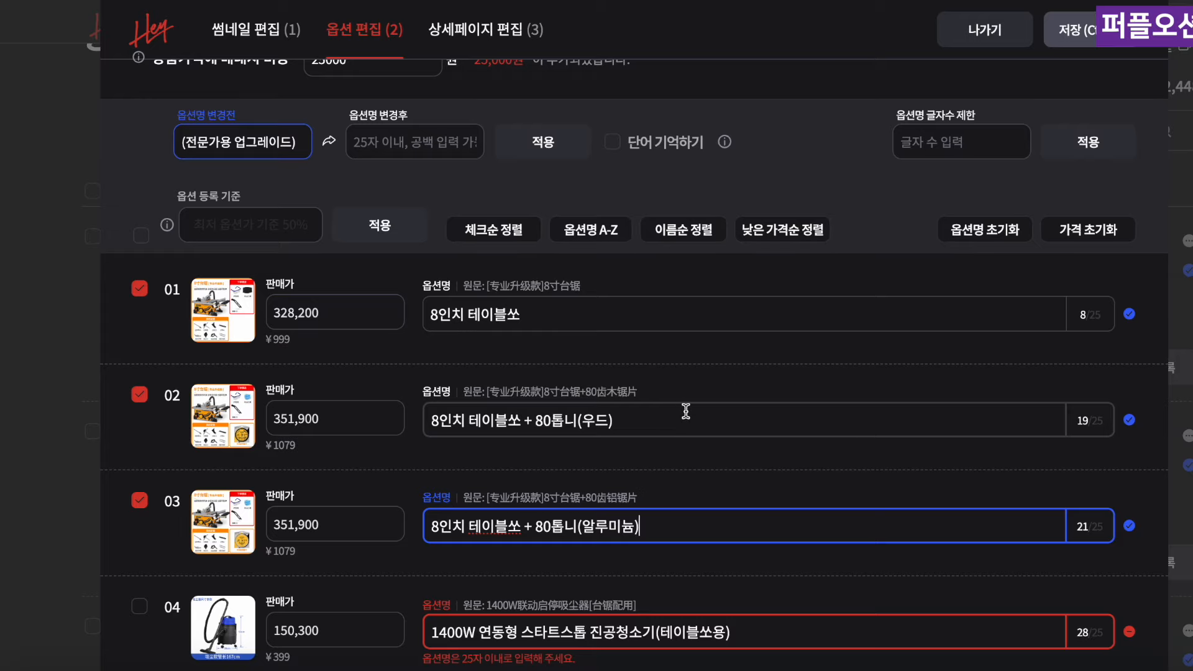
Reapply the option registration criterion and save the table saw's options
{"action": "left_click", "coordinate": [379, 225]}
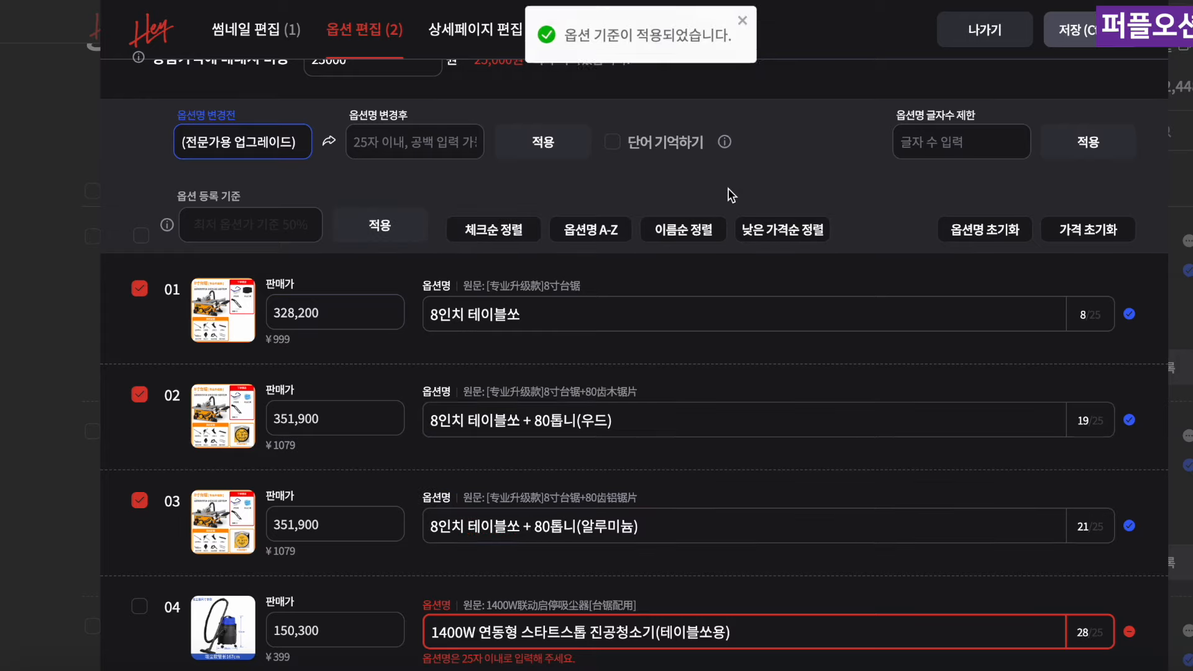
{"action": "scroll", "coordinate": [1003, 76], "scroll_direction": "up", "scroll_amount": 2}
{"action": "left_click", "coordinate": [1091, 58]}
Register the table saw on all six connected marketplaces
{"action": "left_click", "coordinate": [1151, 367]}
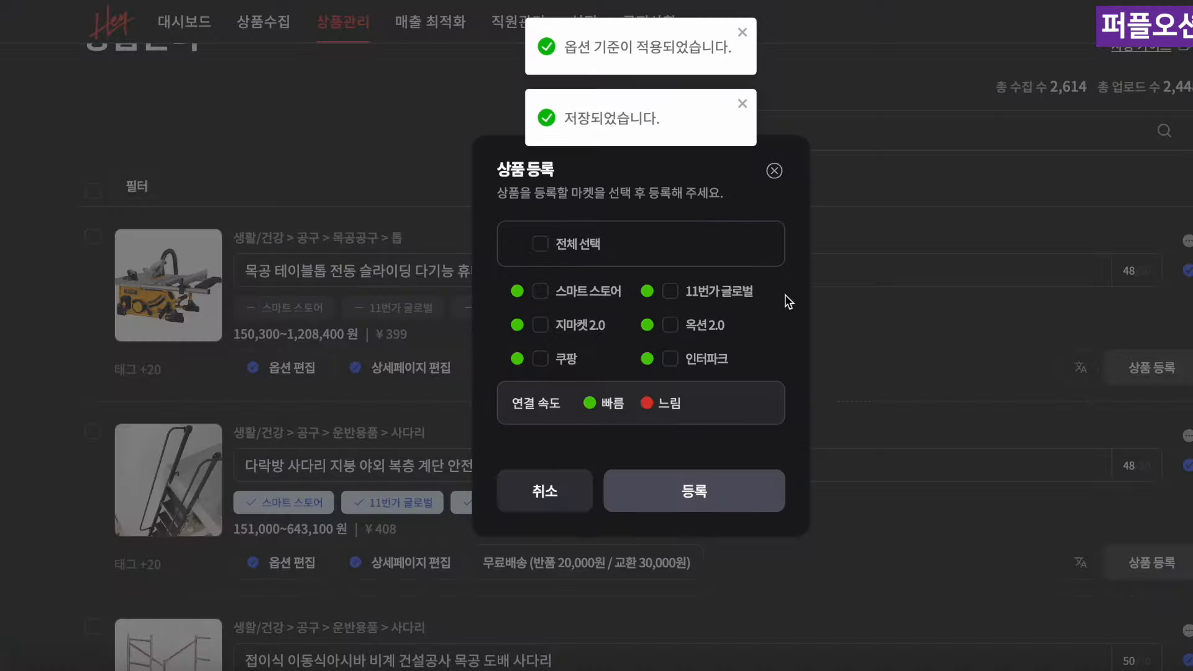
{"action": "left_click", "coordinate": [713, 486]}
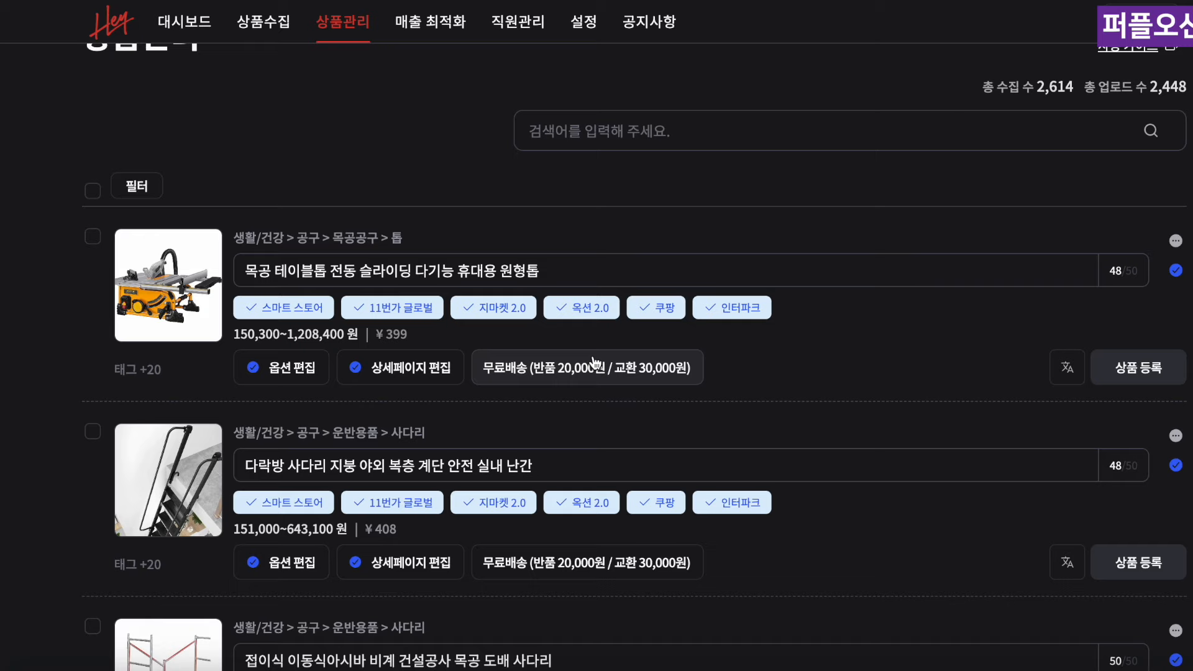
{"action": "key", "text": "super+shift+5"}
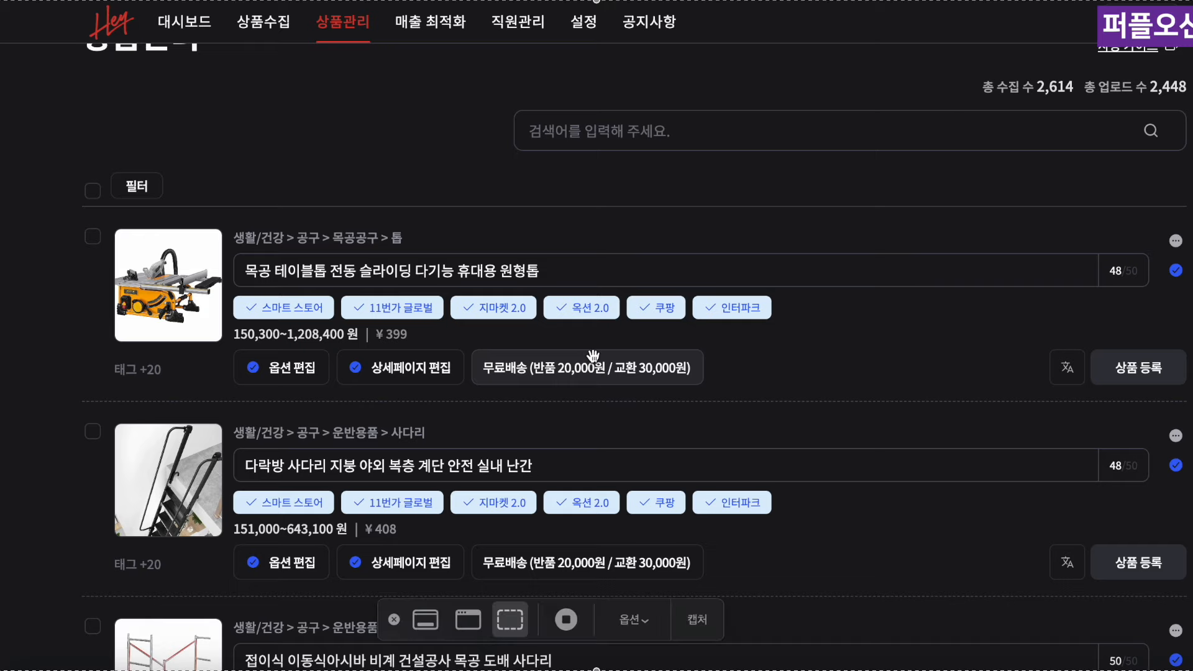